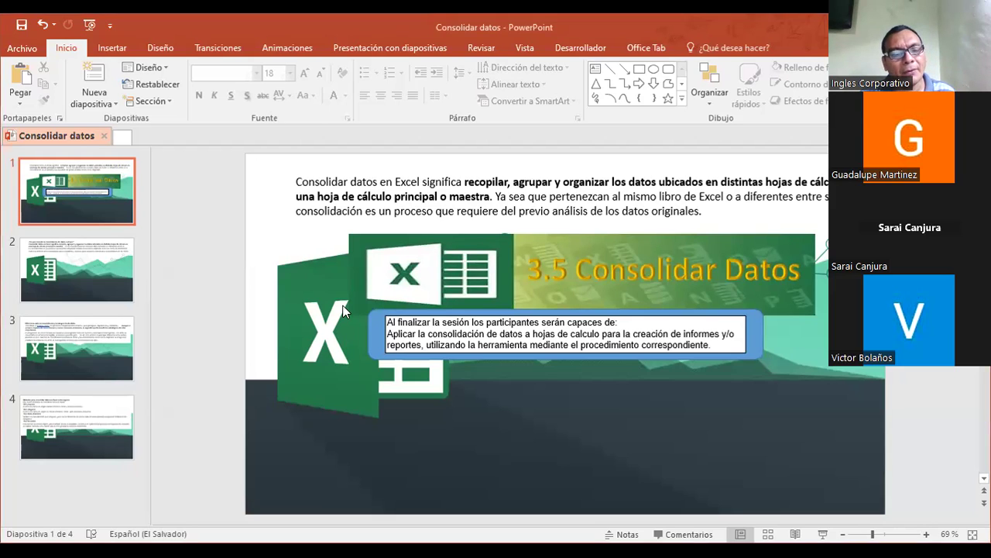
# Start the Consolidar datos slideshow on its '3.5 Consolidar Datos' title slide.
pyautogui.press('F5')
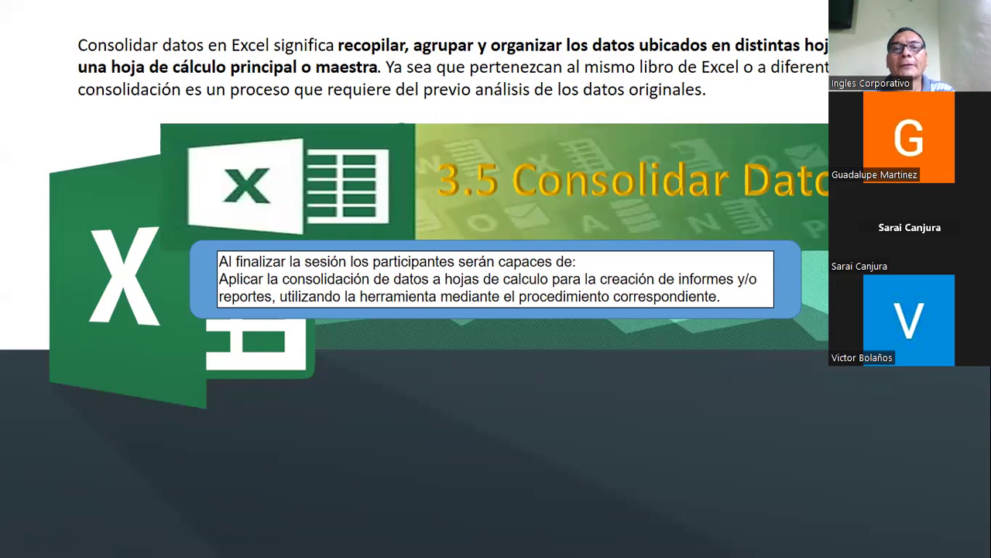
# Advance to the '¿En qué consiste la consolidación de datos en Excel?' slide.
pyautogui.click(535, 396)
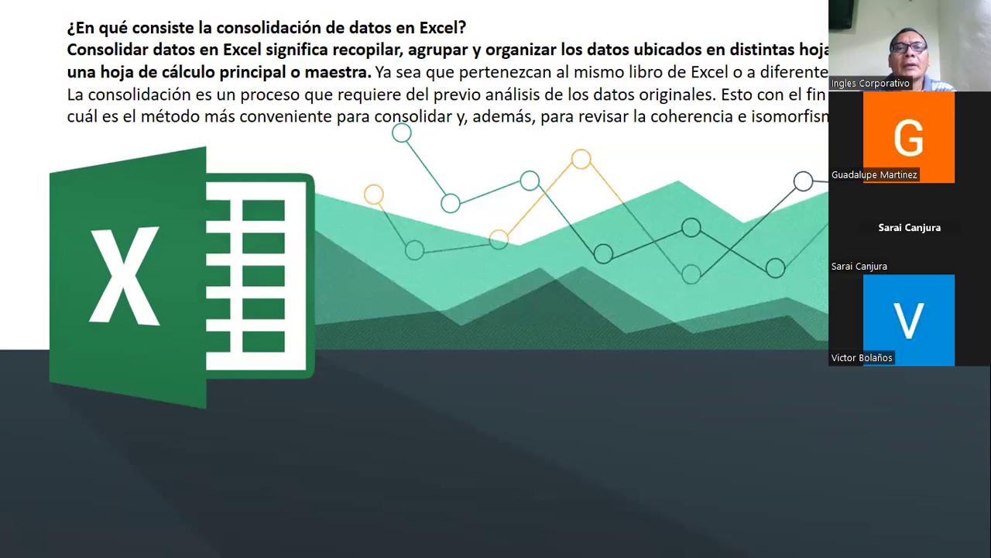
# Advance to the 'Diferencia entre la consolidación y la integración de datos' slide.
pyautogui.press('Right')
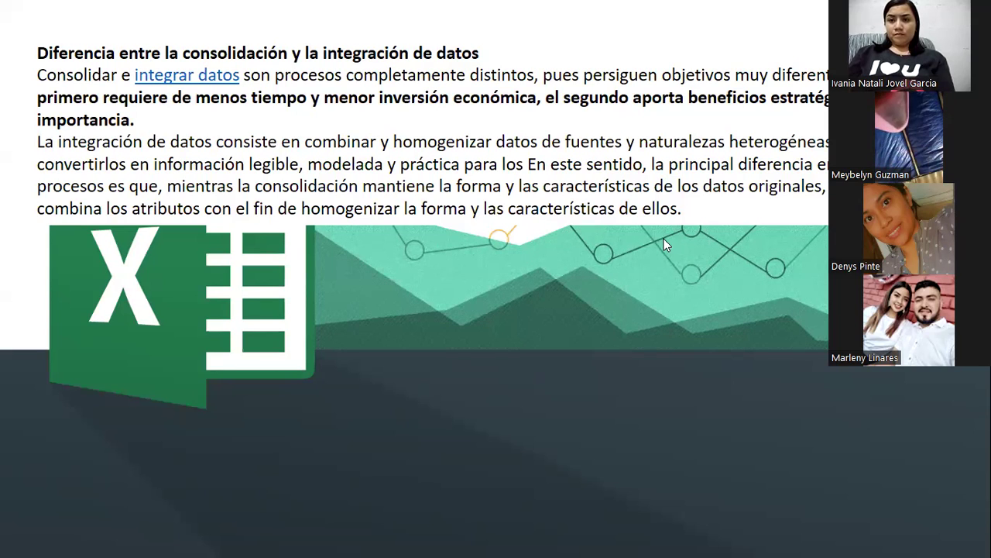
# Advance to the 'Métodos para consolidar datos en Excel en tu negocio' slide.
pyautogui.click(740, 274)
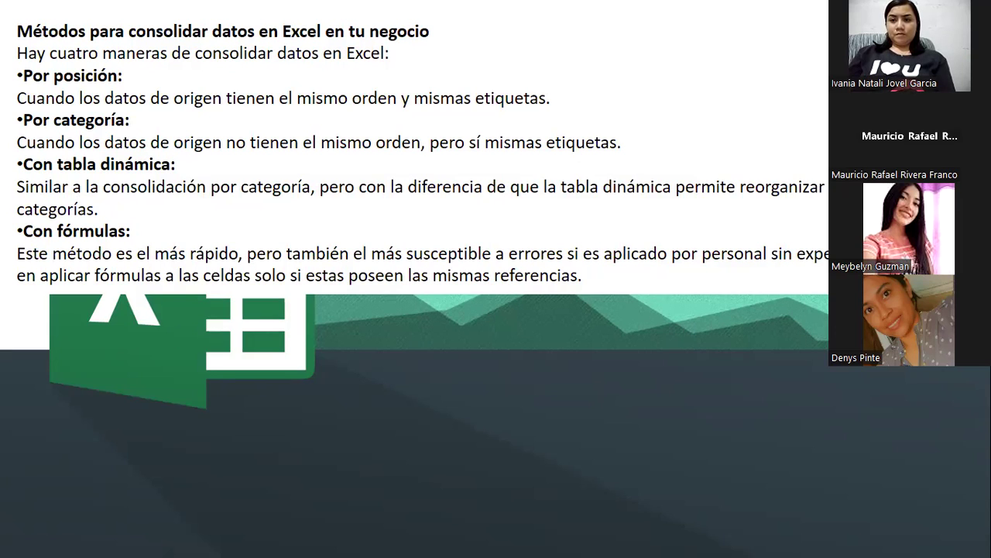
# Go past the last slide and exit the slideshow, returning to the CONSOLIDAR DATOS workbook.
pyautogui.press('Right')
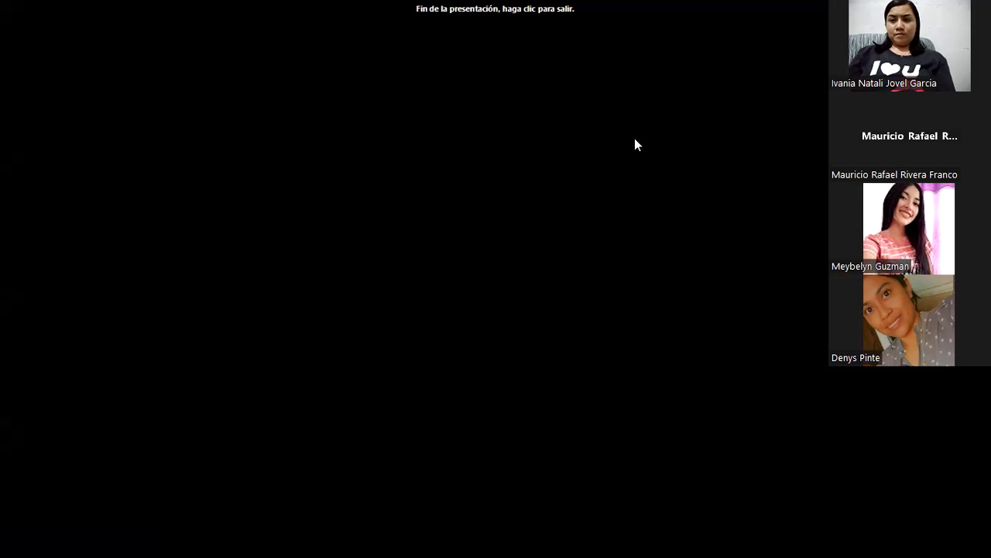
pyautogui.click(635, 157)
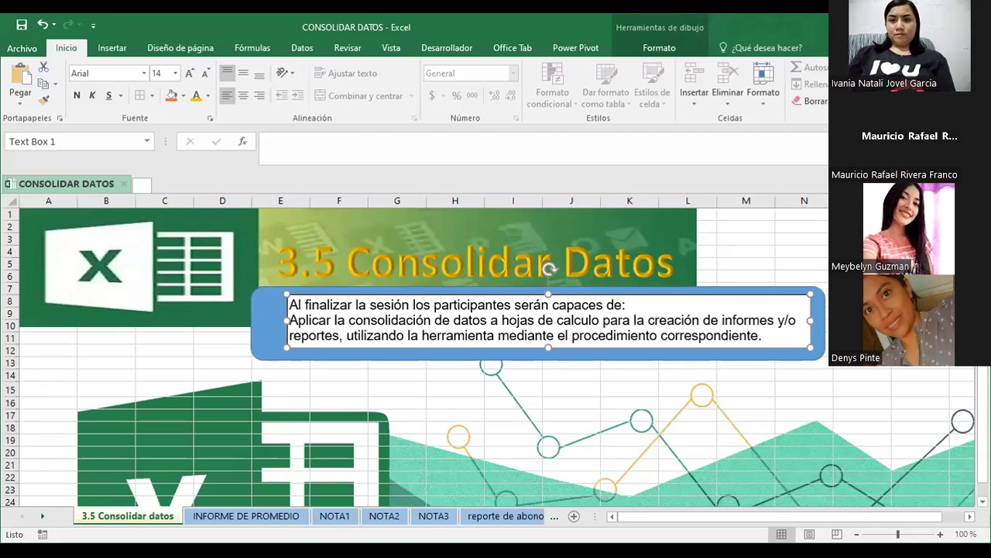
# Scroll the sheet tabs and open 'reporte de abonos' with its $3,897.00 price total.
pyautogui.hotkey('ctrl', 'pagedown')
pyautogui.click(44, 518)
pyautogui.click(44, 517)
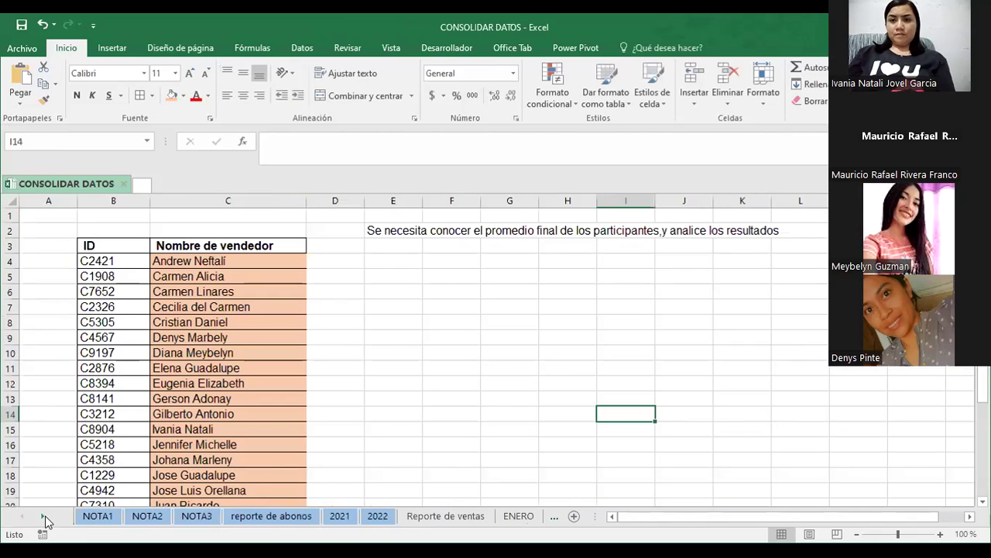
pyautogui.click(267, 516)
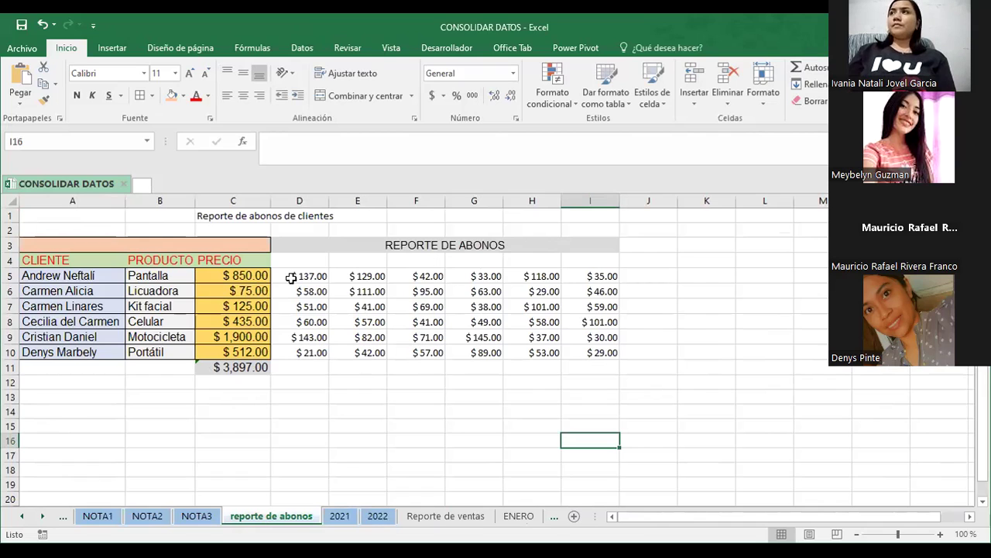
pyautogui.moveTo(292, 275); pyautogui.dragTo(418, 291)
pyautogui.moveTo(590, 329); pyautogui.dragTo(601, 367)
pyautogui.press('Delete')
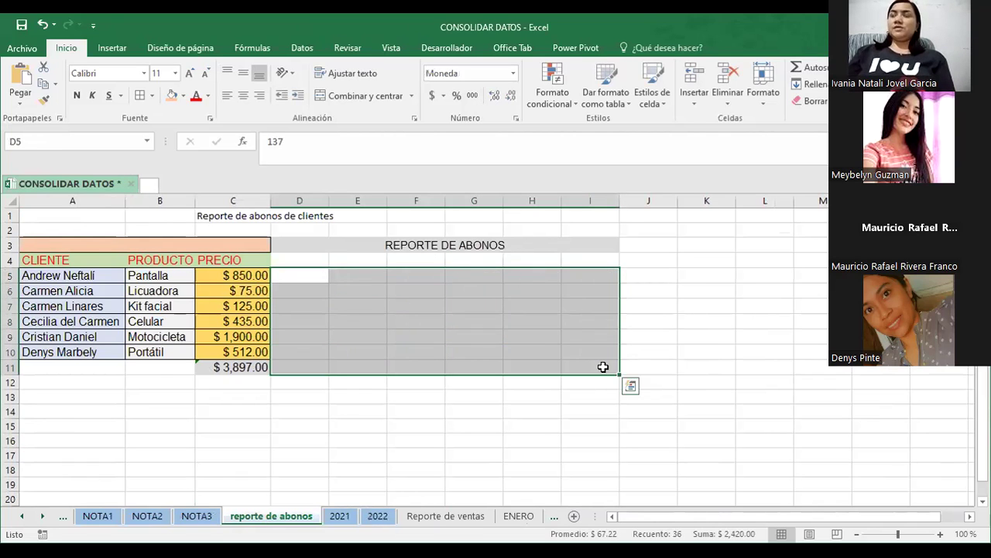
pyautogui.click(534, 410)
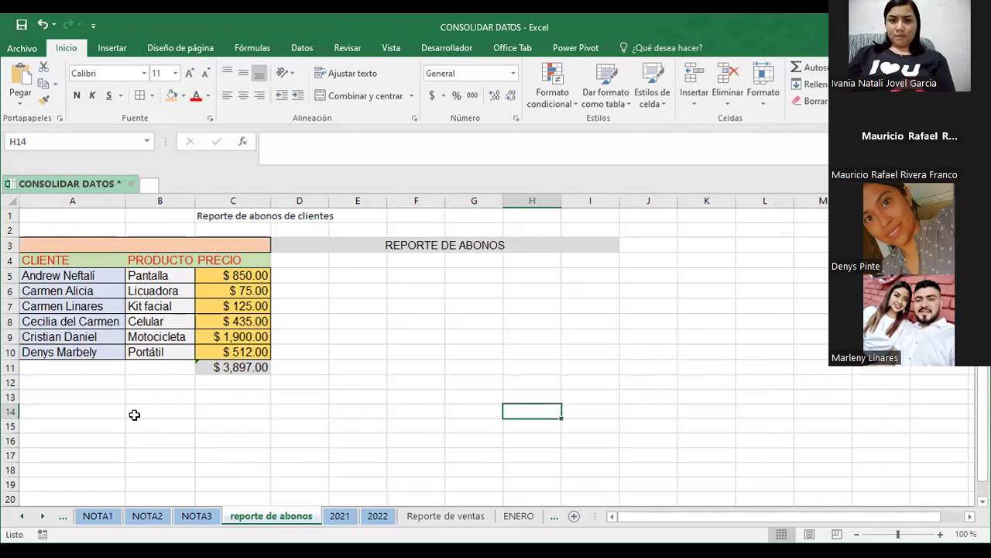
pyautogui.click(337, 244)
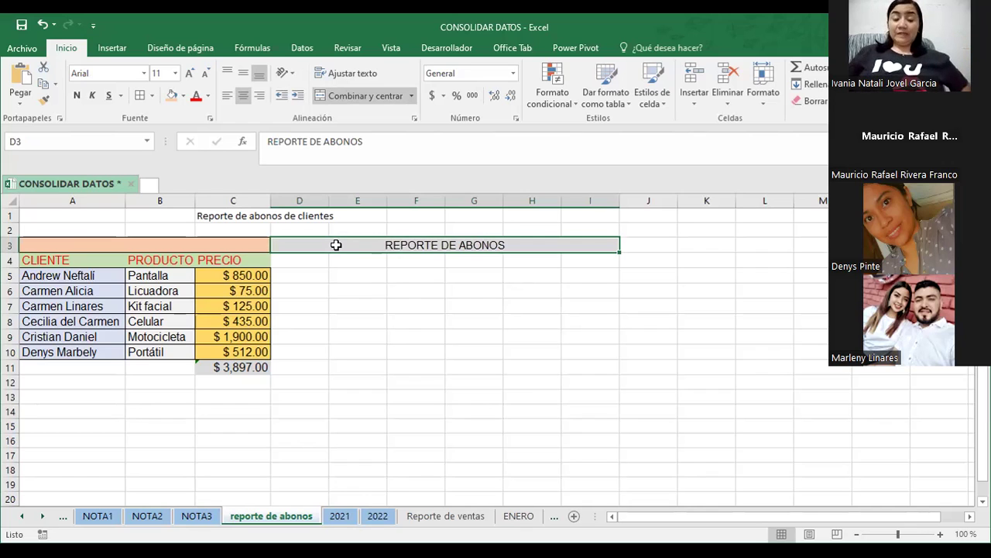
pyautogui.click(302, 272)
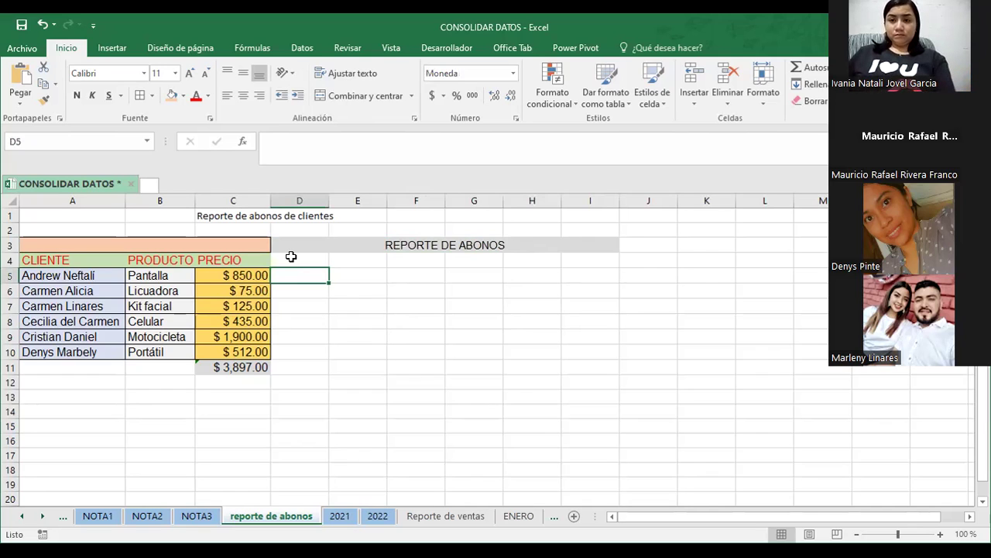
pyautogui.click(291, 256)
pyautogui.click(296, 245)
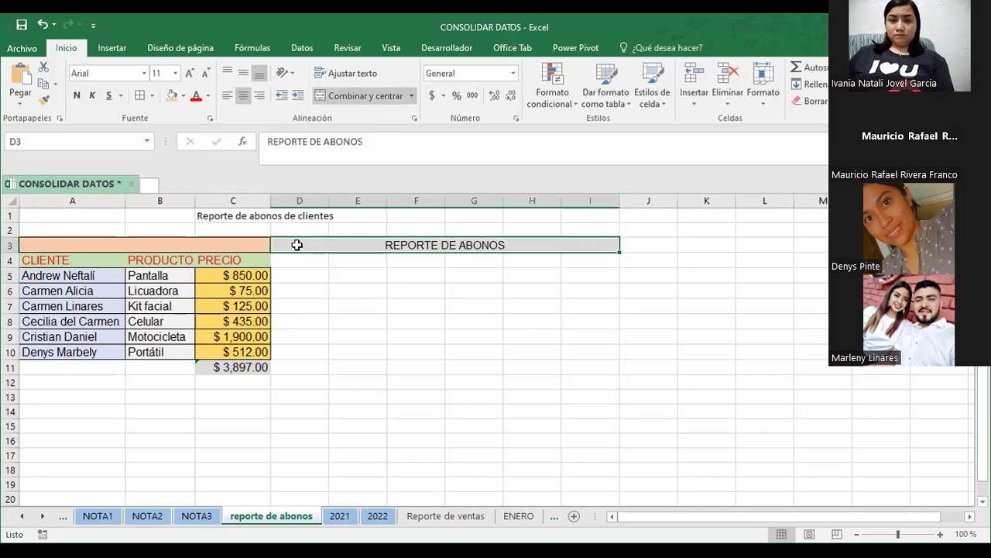
pyautogui.click(668, 245)
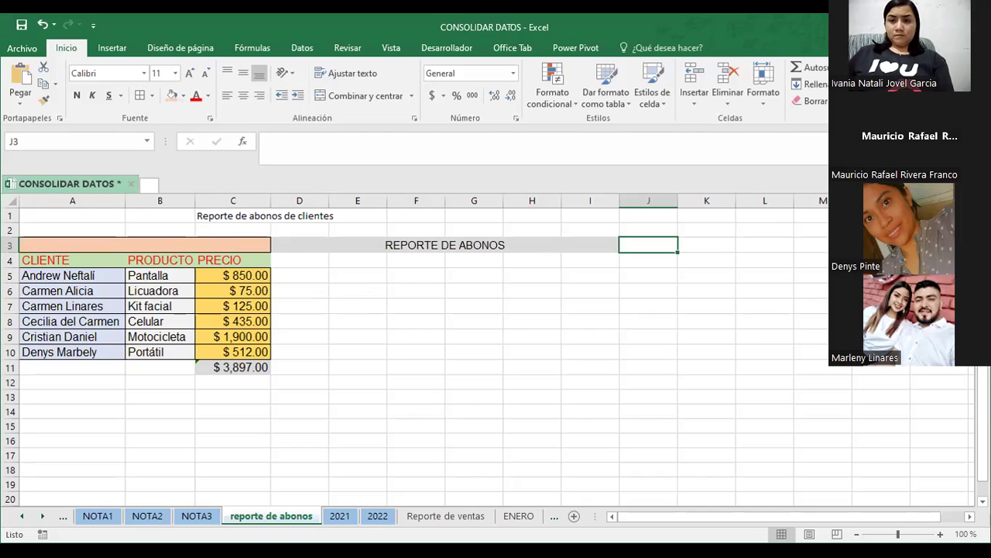
pyautogui.click(360, 469)
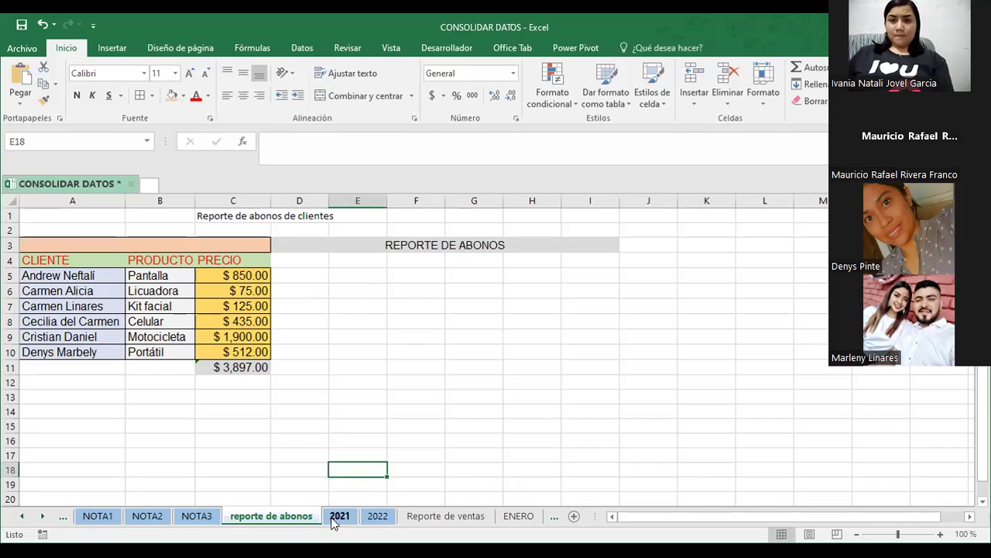
# Look over the 2021 sheet, then switch to the 2022 sheet's JULIO–DICIEMBRE payments.
pyautogui.click(337, 517)
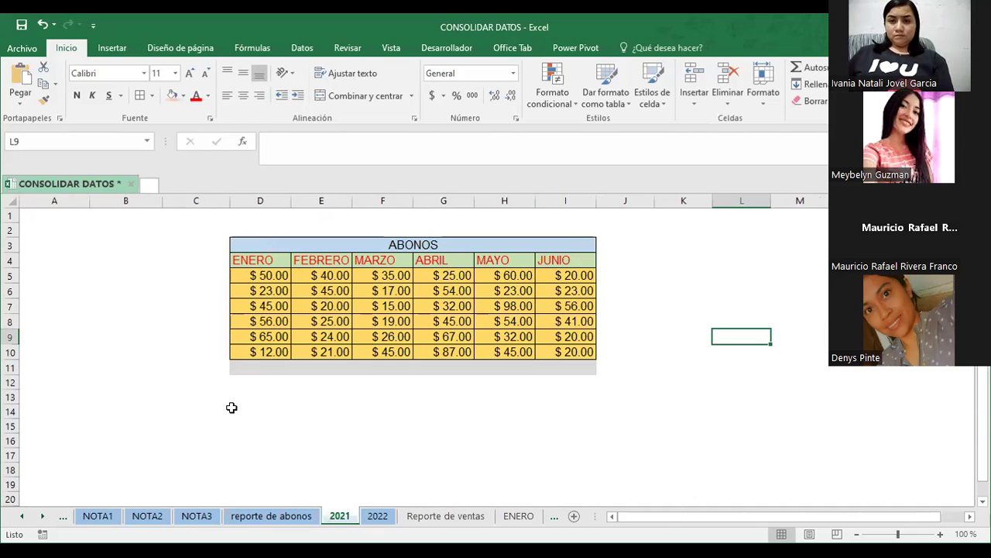
pyautogui.click(377, 517)
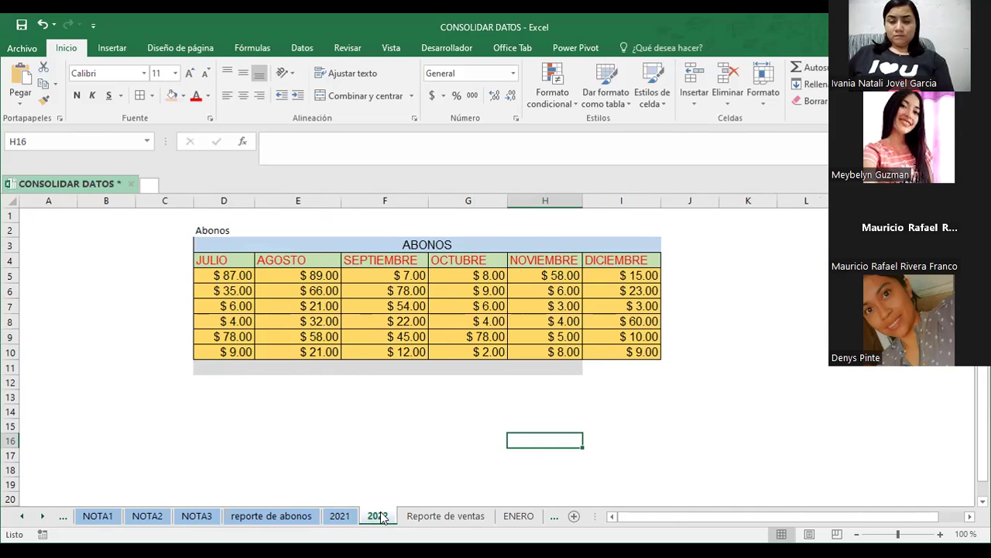
# Rename the 2022 sheet to 2023.
pyautogui.rightClick(379, 516)
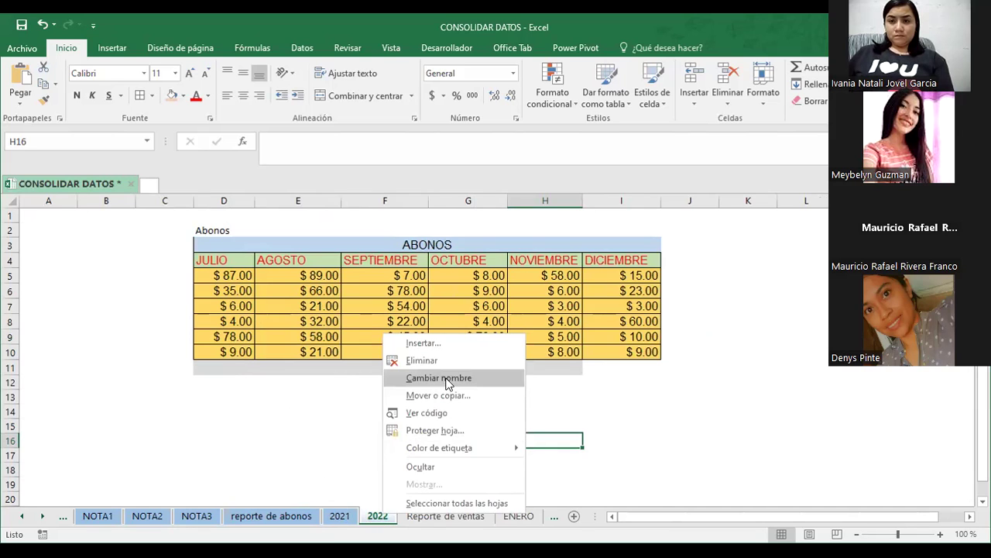
pyautogui.click(438, 377)
pyautogui.write('2023')
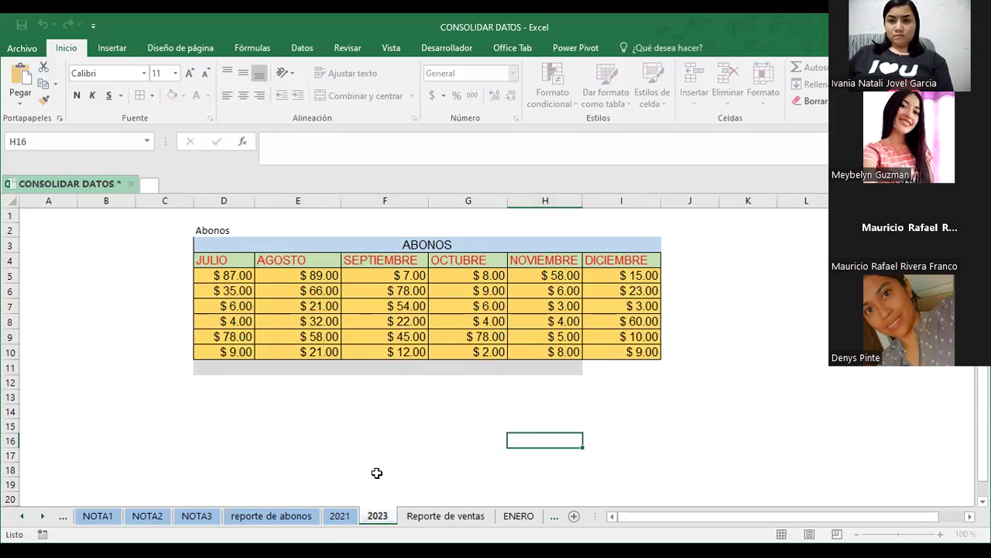
pyautogui.click(378, 470)
# Rename the 2021 sheet to 2023-1.
pyautogui.click(336, 516)
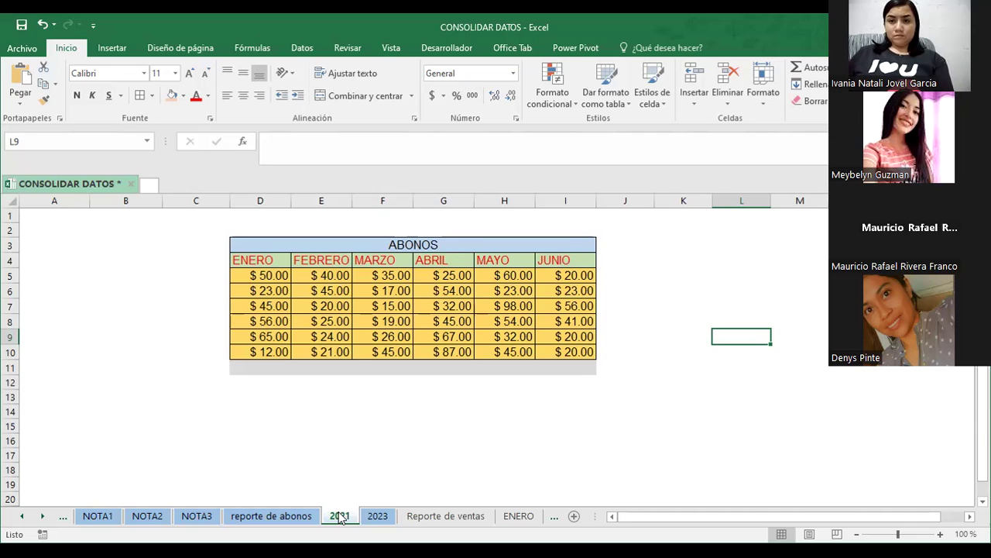
pyautogui.rightClick(341, 517)
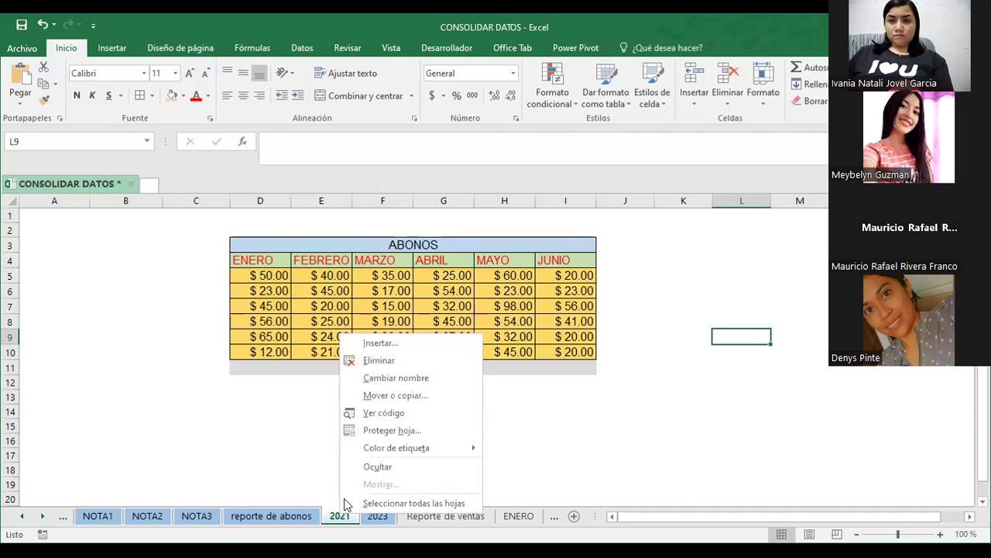
pyautogui.click(423, 378)
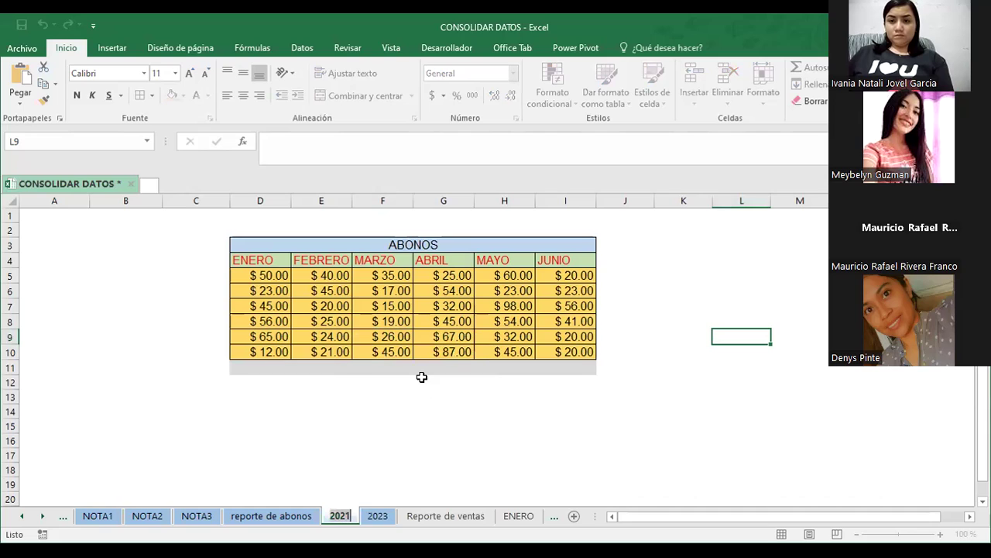
pyautogui.write('2023')
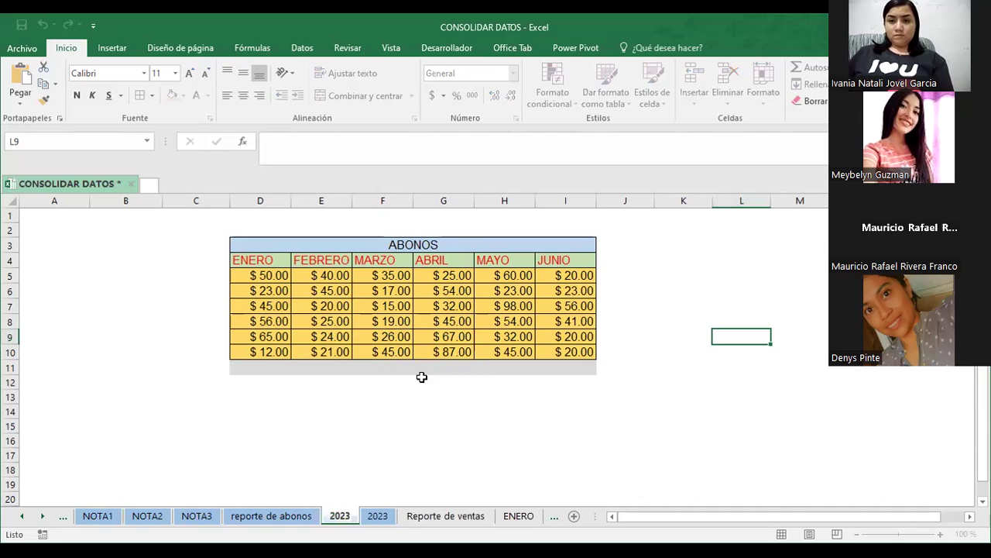
pyautogui.write('-1')
pyautogui.click(338, 435)
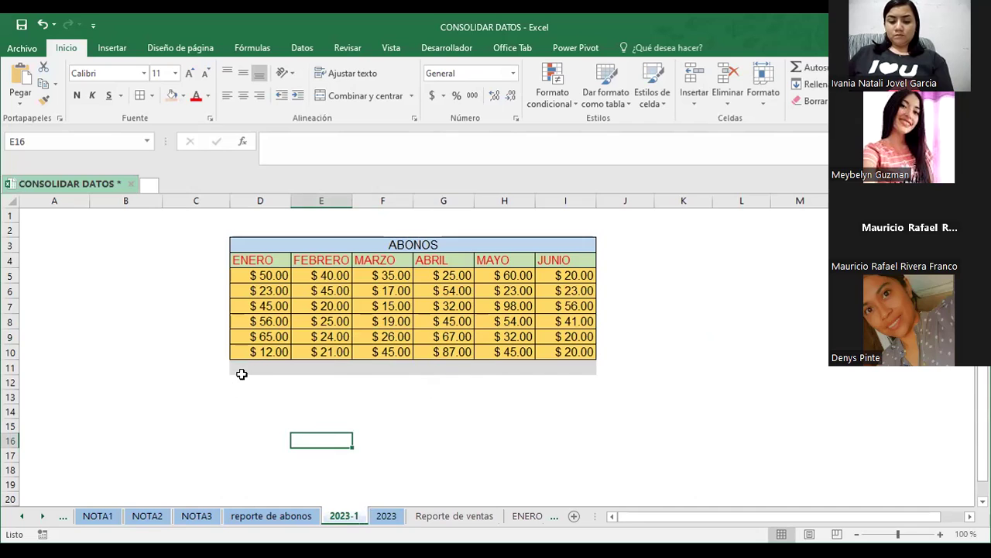
# Back on reporte de abonos, select G10 and browse the Datos tab's data validation options.
pyautogui.click(273, 516)
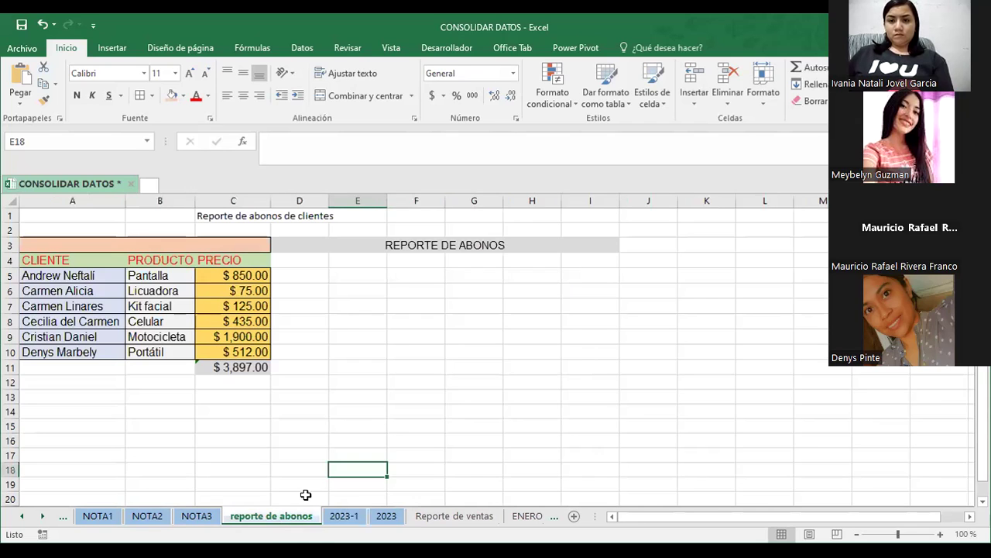
pyautogui.click(499, 350)
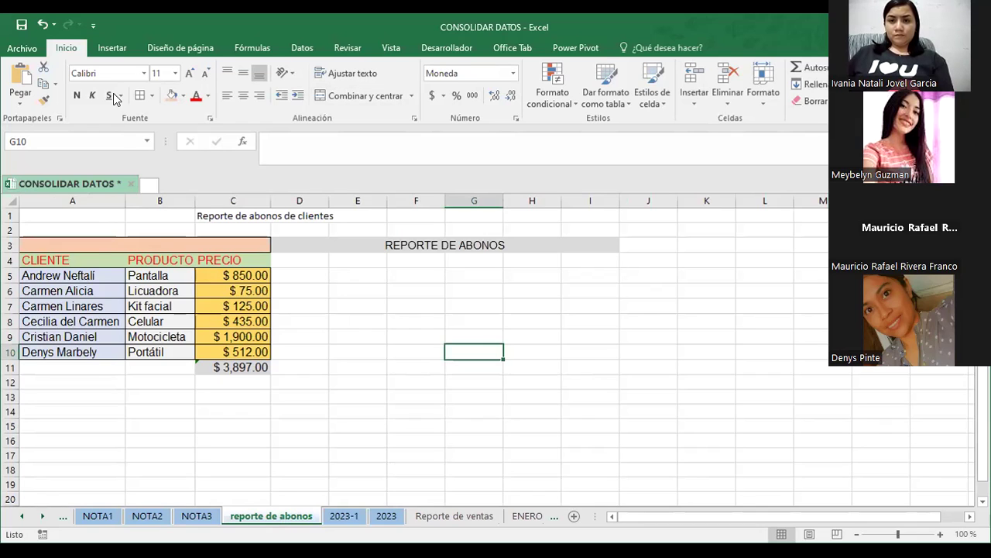
pyautogui.click(299, 51)
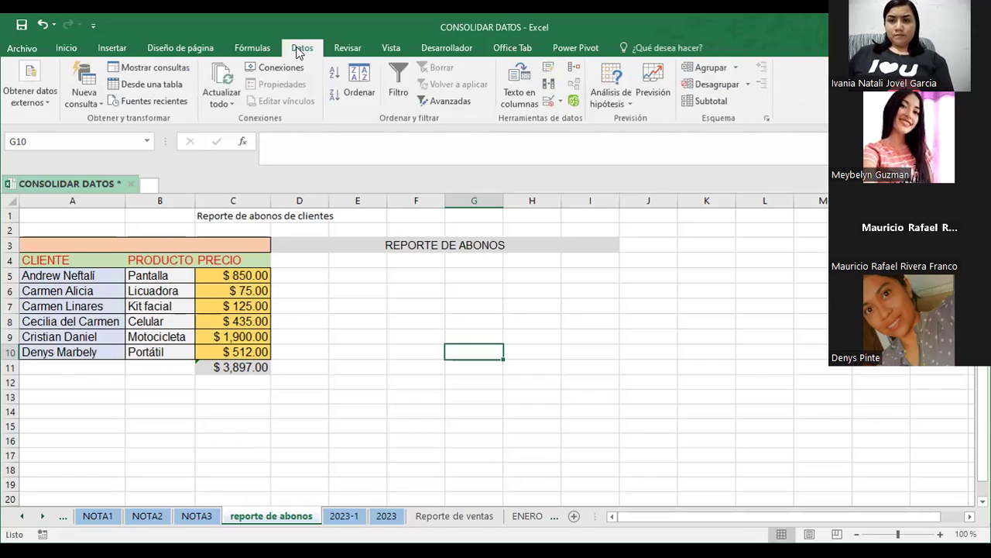
pyautogui.click(563, 104)
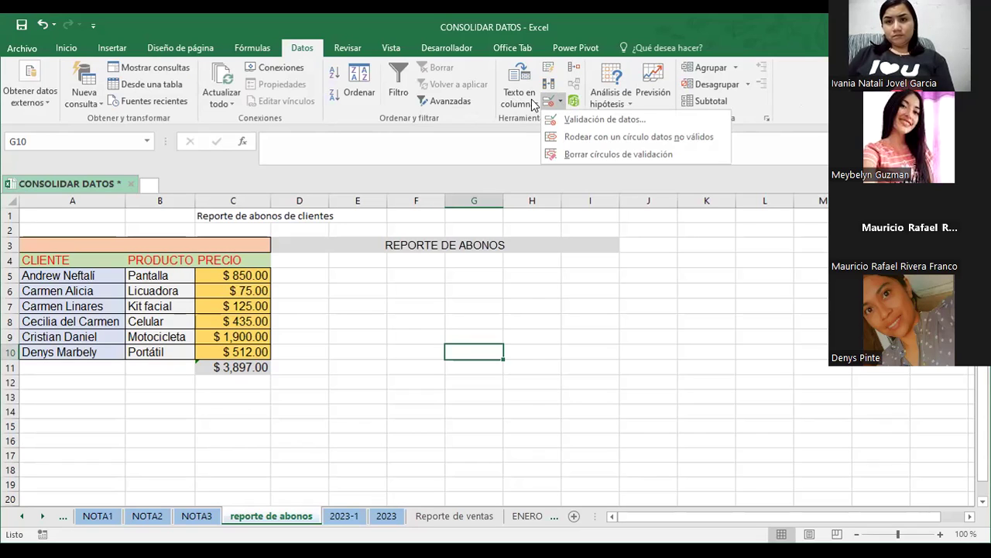
pyautogui.click(627, 250)
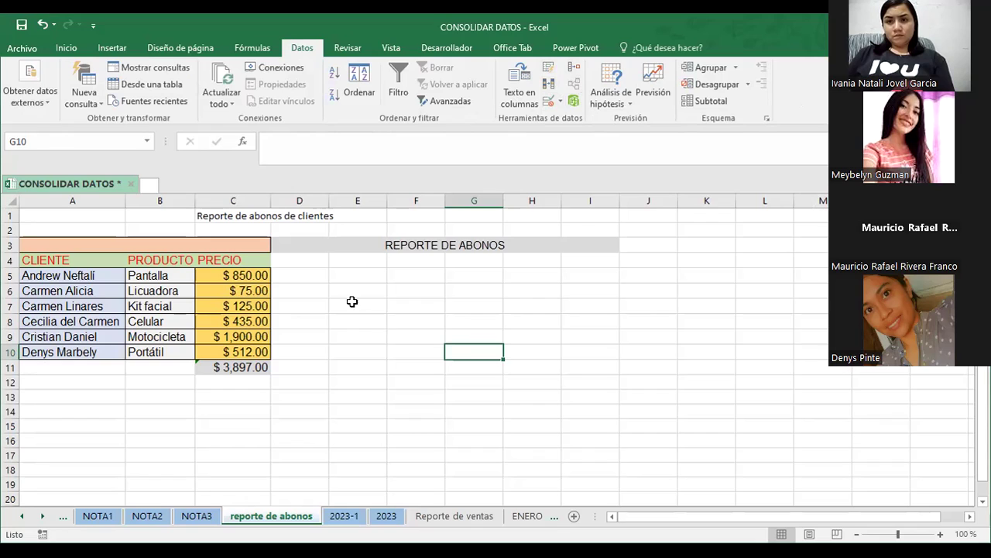
# Choose cell D4 as the consolidation destination, then switch to the 2023-1 sheet.
pyautogui.click(299, 245)
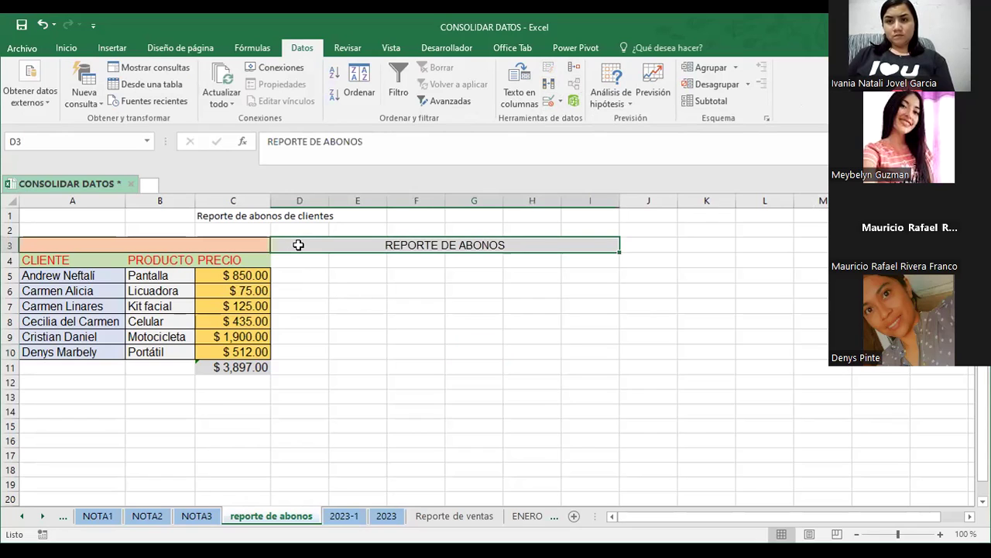
pyautogui.click(302, 265)
pyautogui.click(302, 274)
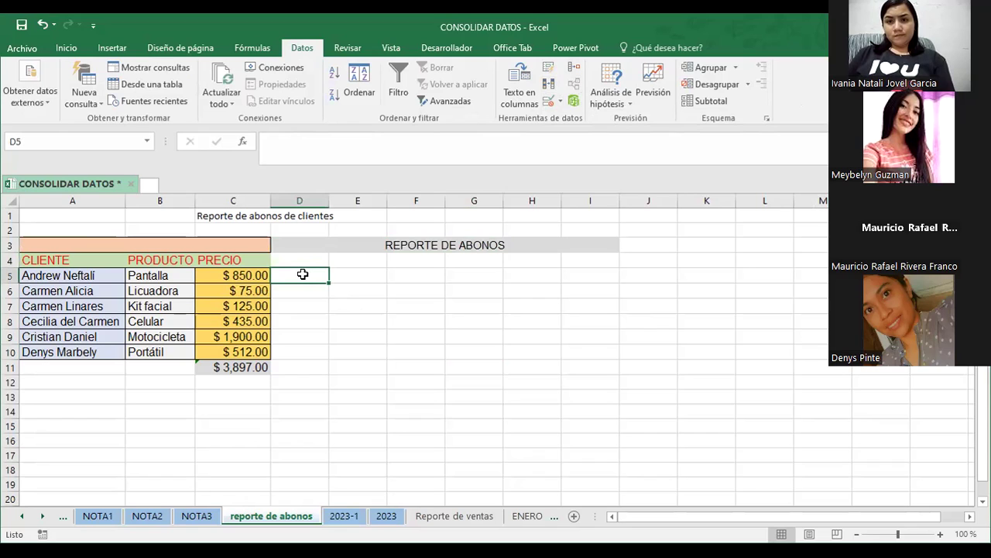
pyautogui.click(295, 262)
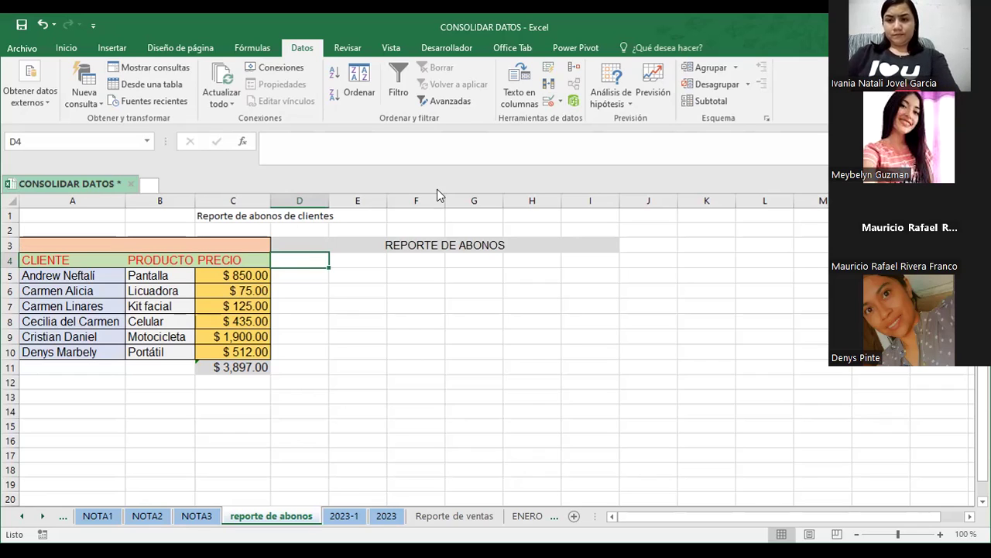
pyautogui.click(352, 264)
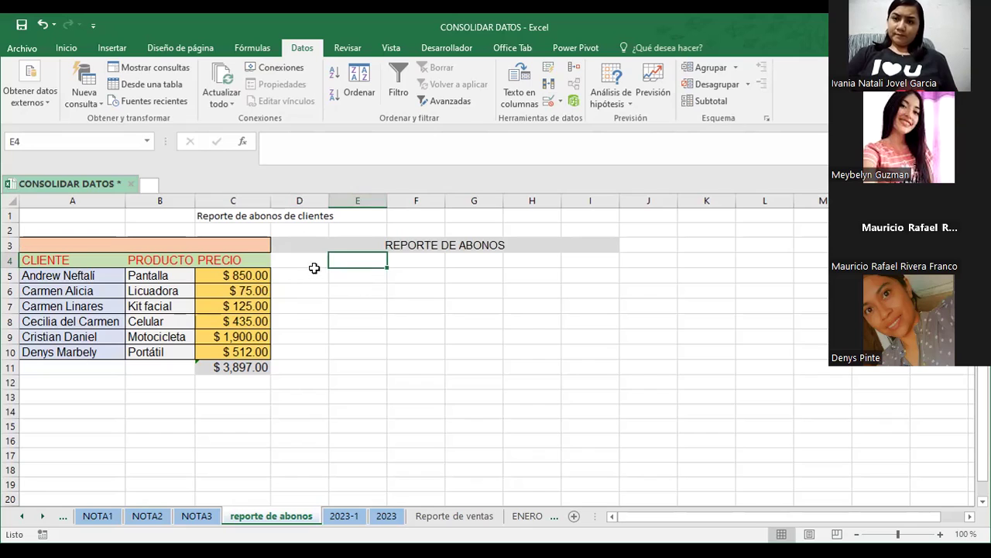
pyautogui.click(306, 261)
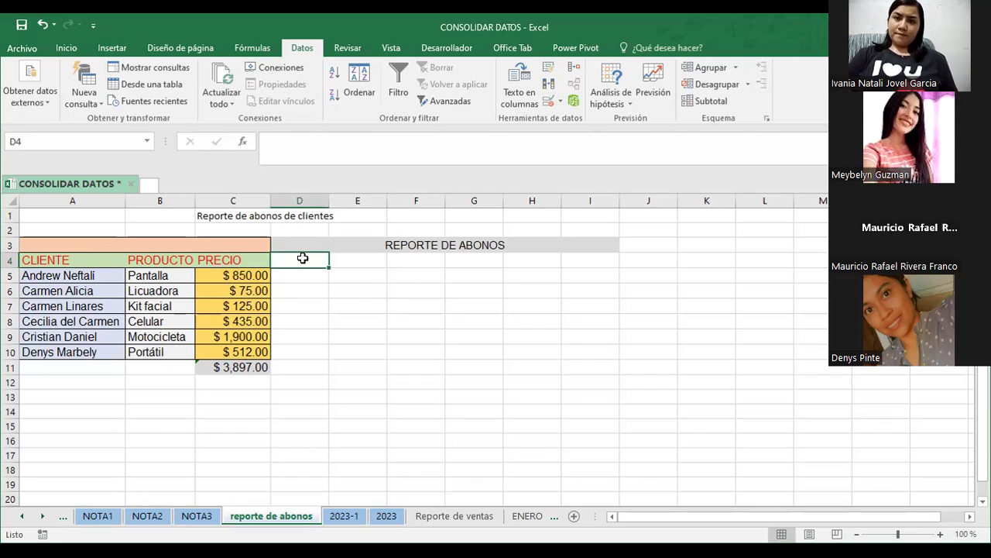
pyautogui.moveTo(32, 261); pyautogui.dragTo(224, 258)
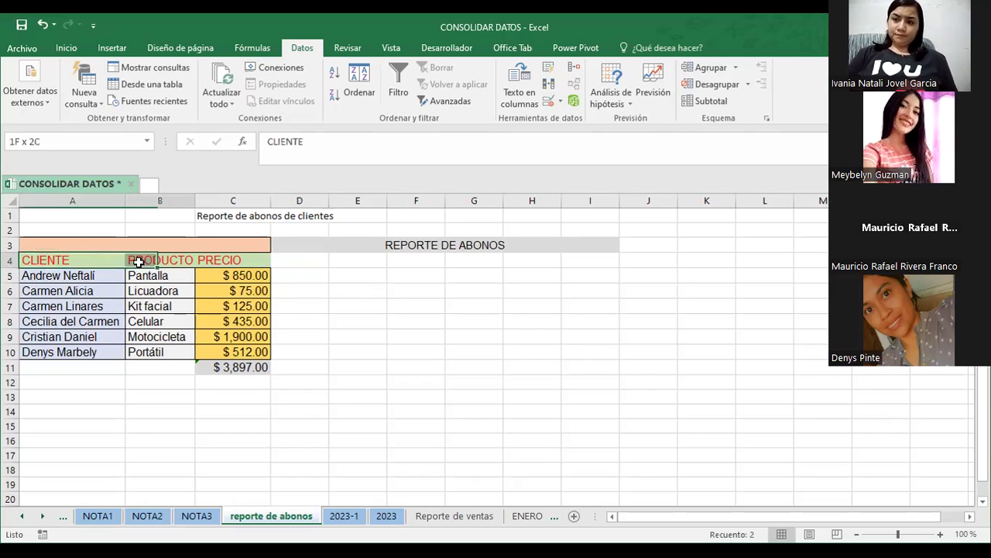
pyautogui.click(305, 260)
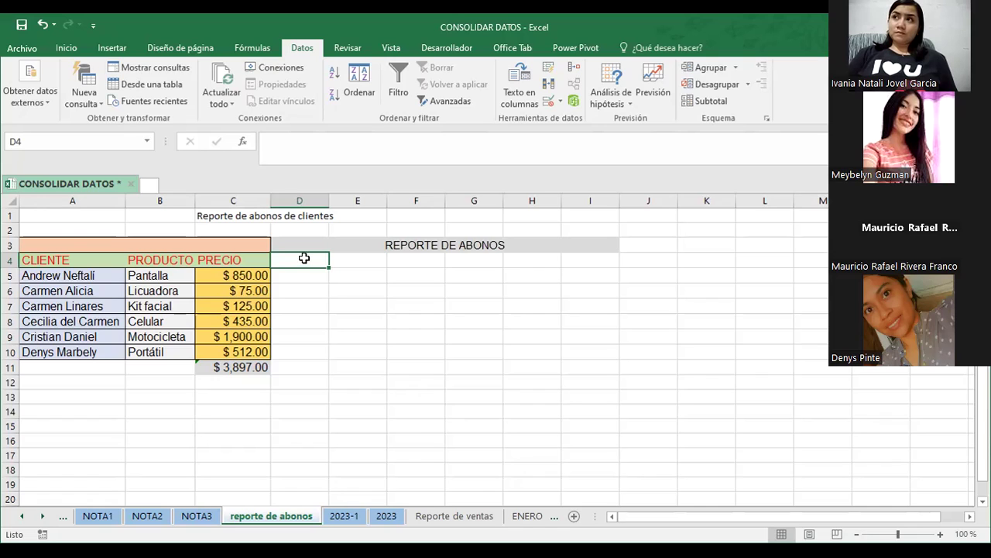
pyautogui.click(344, 515)
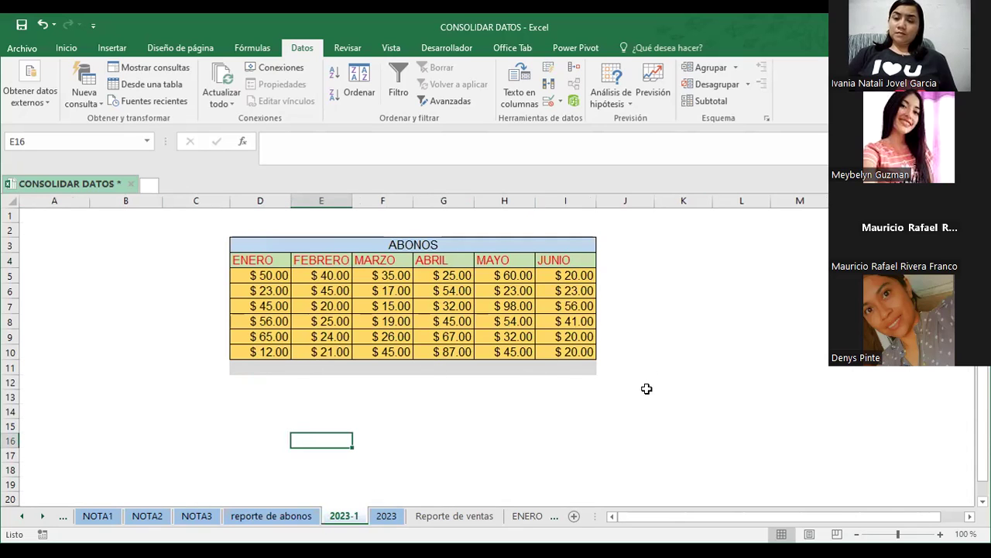
# Check the first ENERO amount in D5 on the 2023-1 sheet against the reporte de abonos sheet.
pyautogui.keyDown('ctrl'); pyautogui.scroll(1, 646, 388); pyautogui.keyUp('ctrl')
pyautogui.keyDown('ctrl'); pyautogui.scroll(1, 647, 388); pyautogui.keyUp('ctrl')
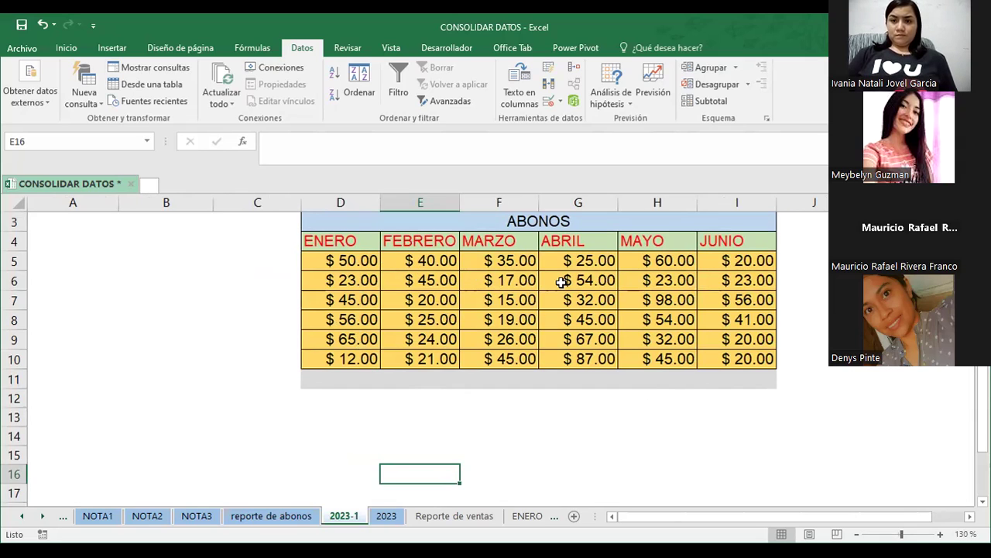
pyautogui.click(337, 264)
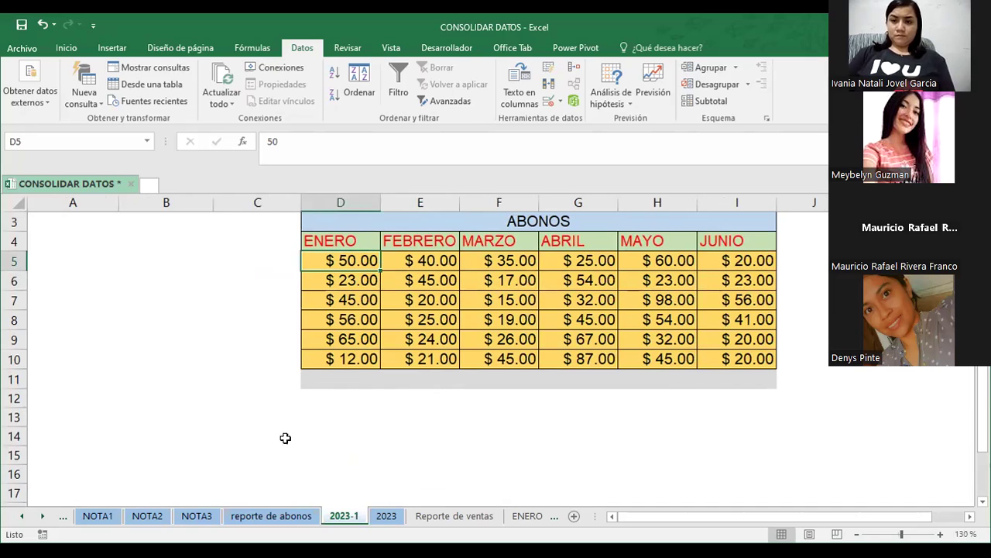
pyautogui.click(265, 515)
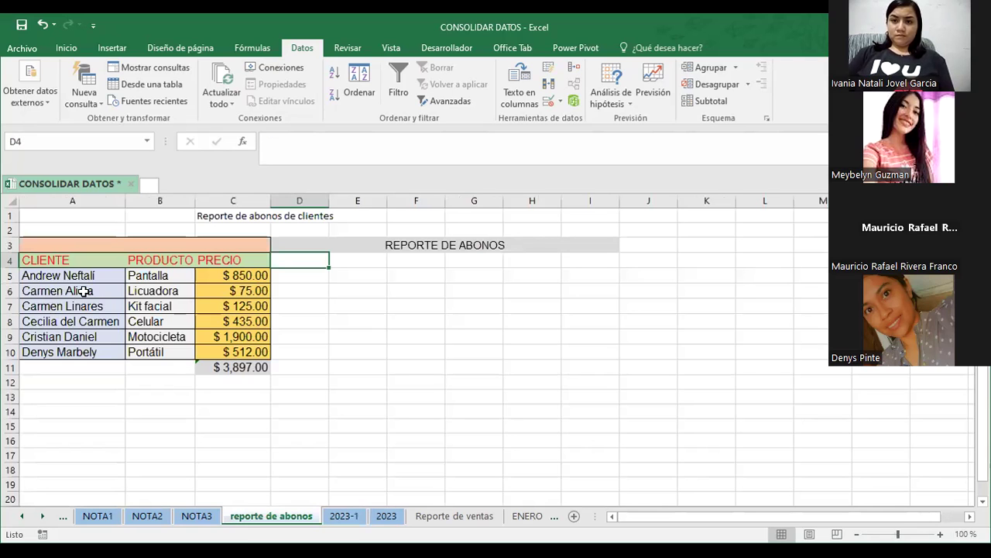
pyautogui.click(344, 516)
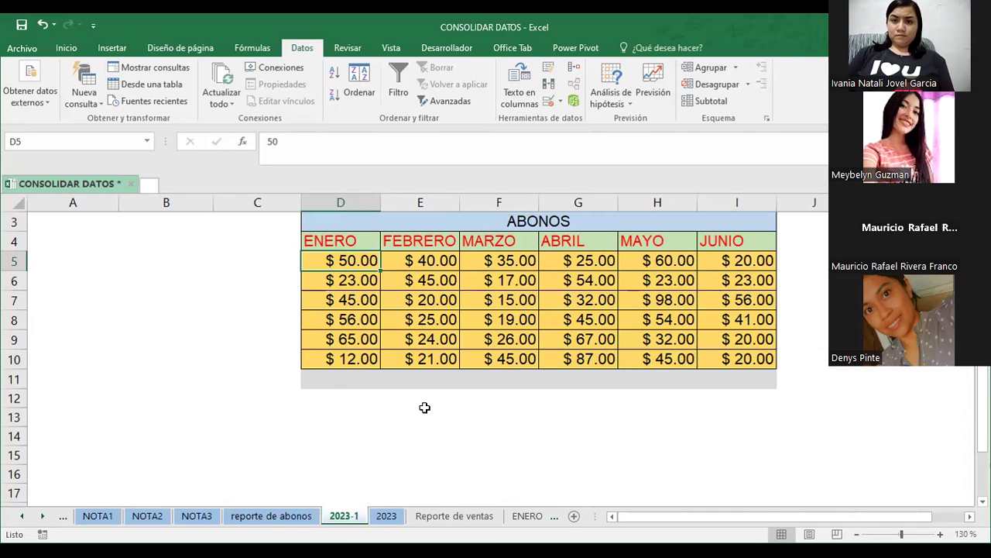
pyautogui.click(286, 517)
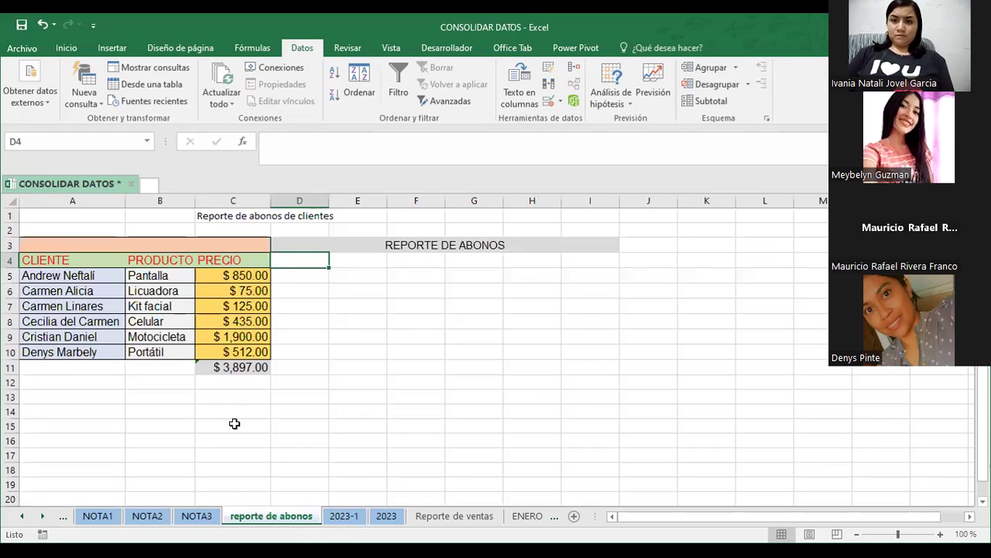
pyautogui.click(182, 440)
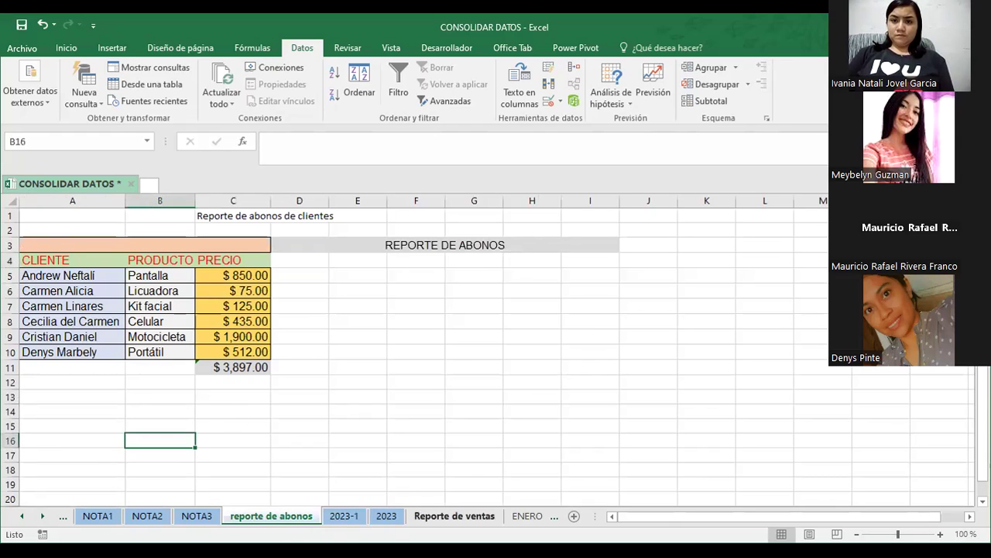
pyautogui.click(341, 519)
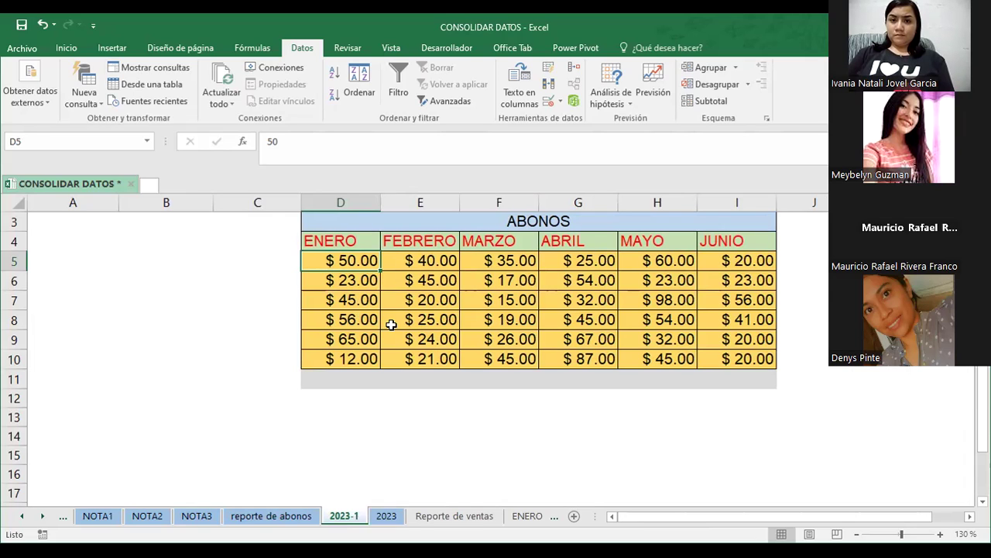
pyautogui.click(267, 516)
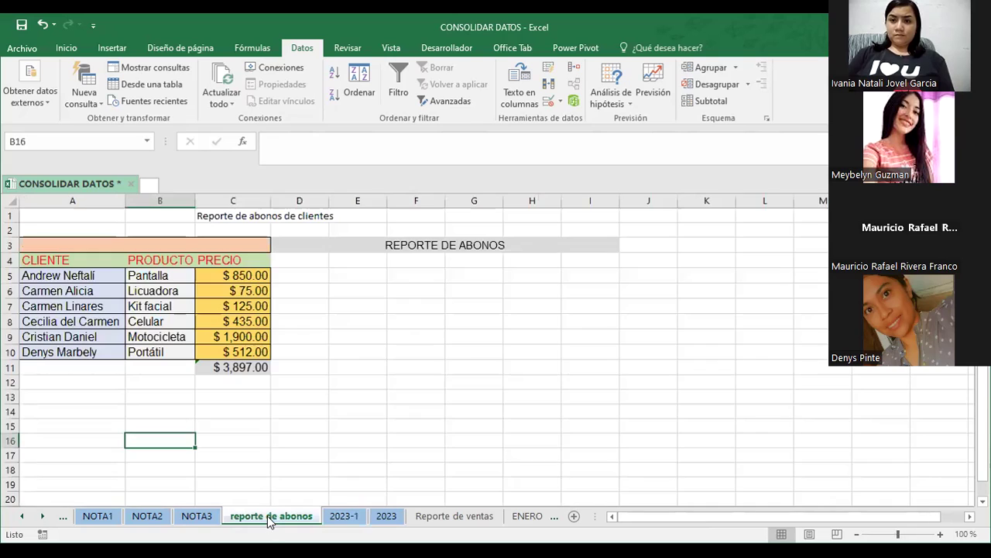
pyautogui.click(394, 394)
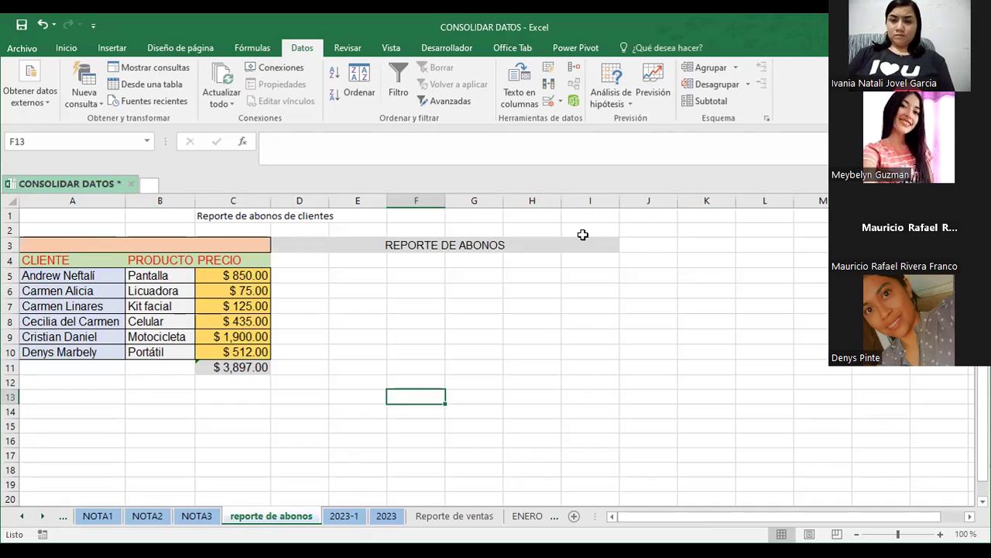
pyautogui.click(312, 261)
pyautogui.moveTo(313, 261); pyautogui.dragTo(566, 369)
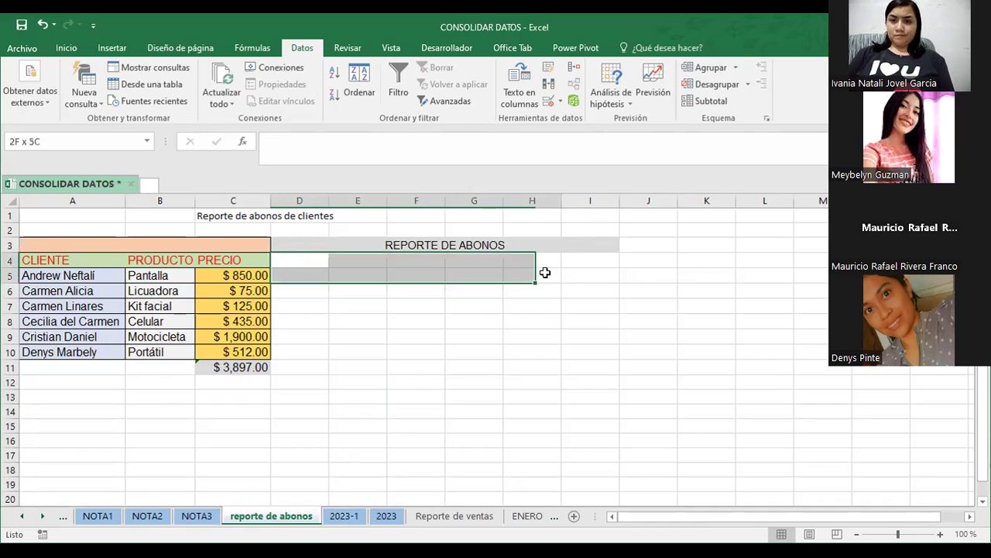
pyautogui.click(704, 308)
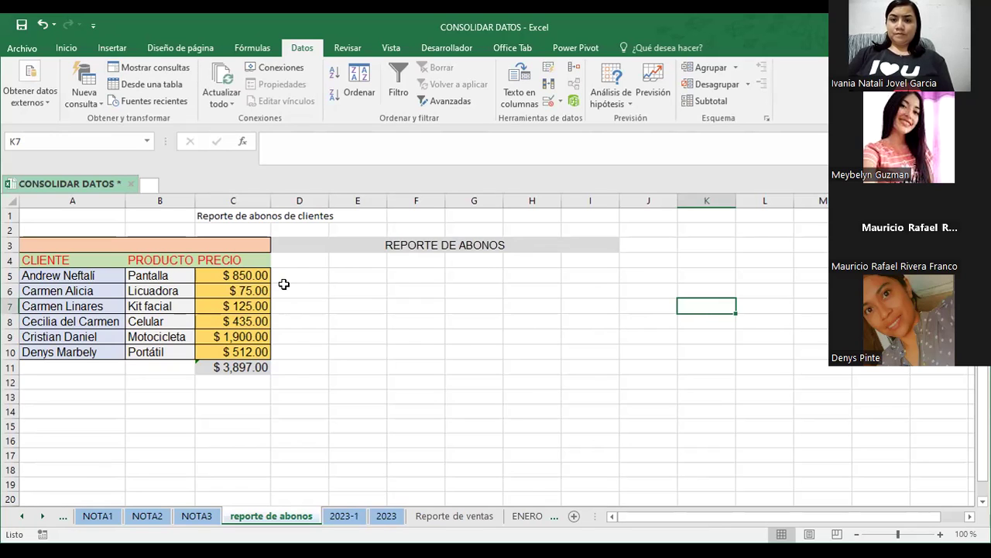
pyautogui.click(293, 262)
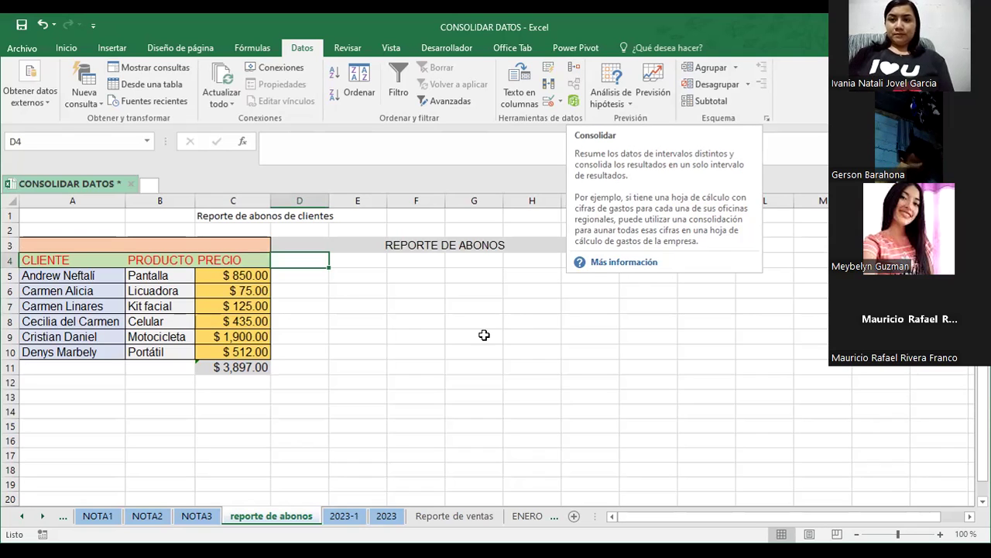
pyautogui.click(420, 336)
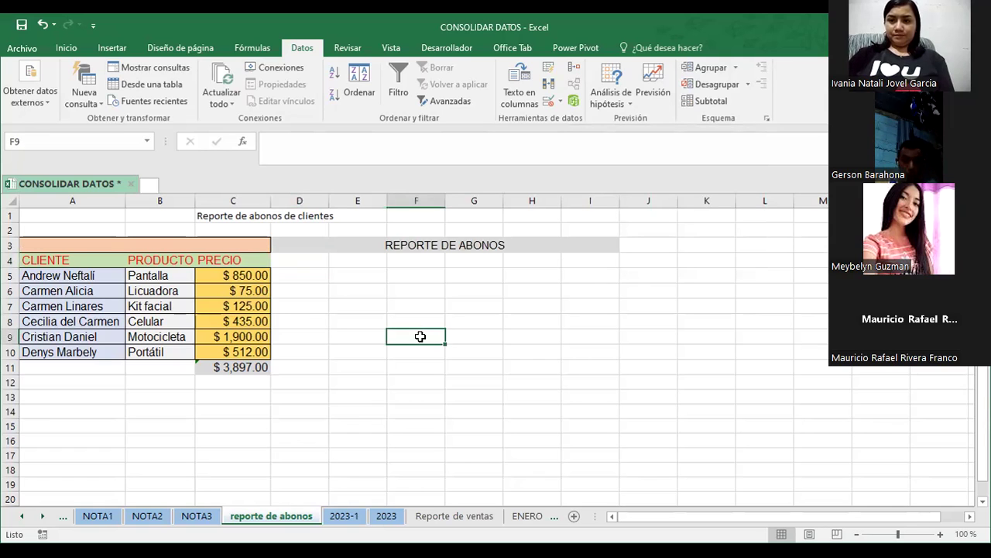
pyautogui.click(341, 516)
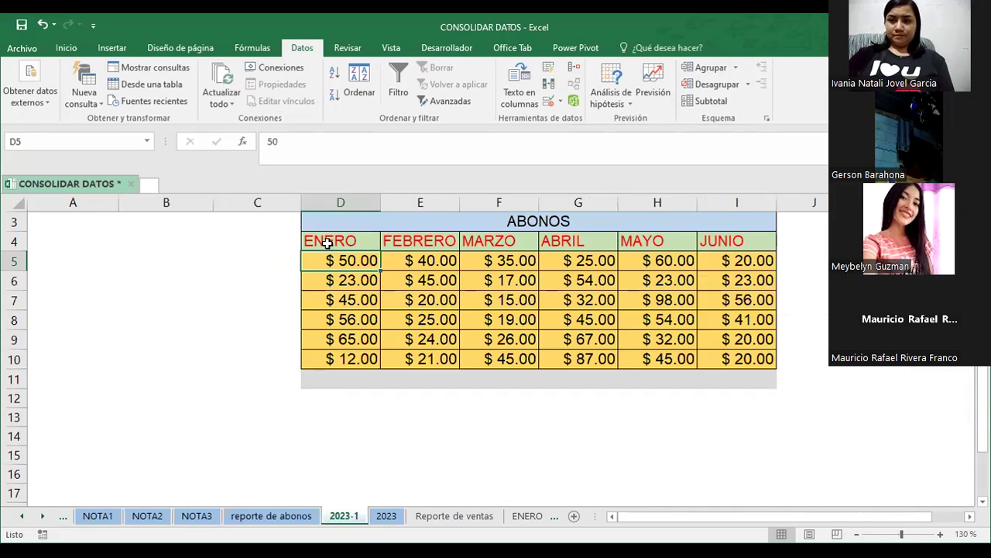
pyautogui.click(387, 516)
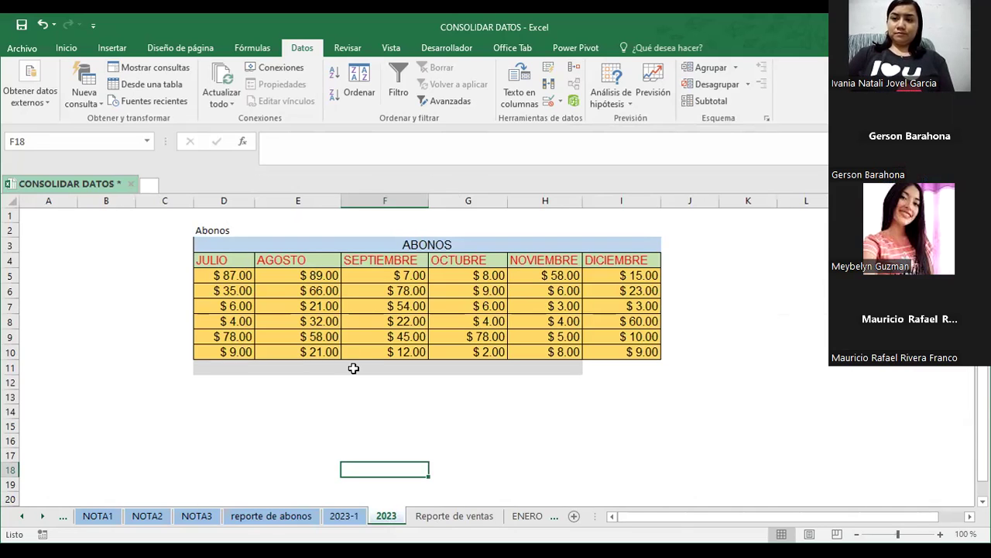
pyautogui.click(286, 516)
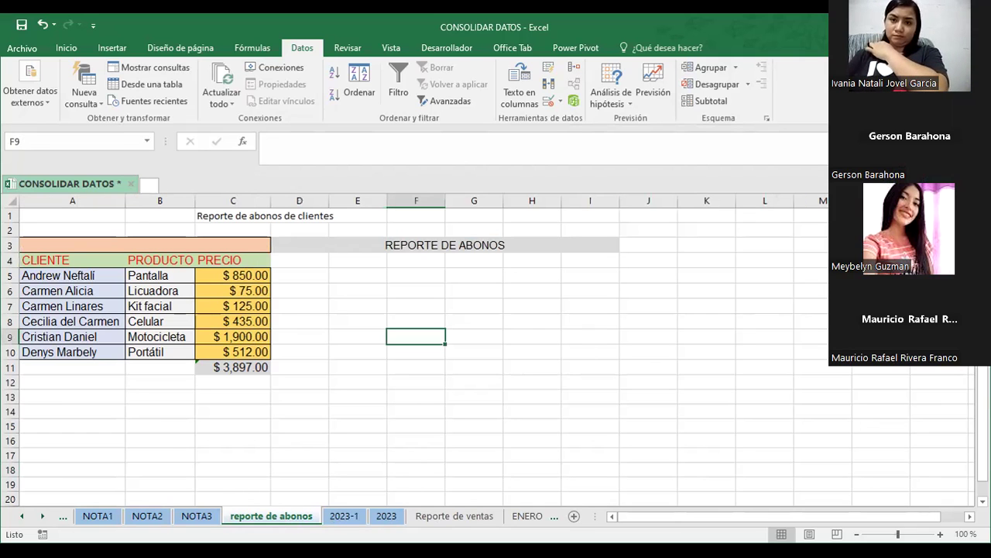
pyautogui.click(342, 516)
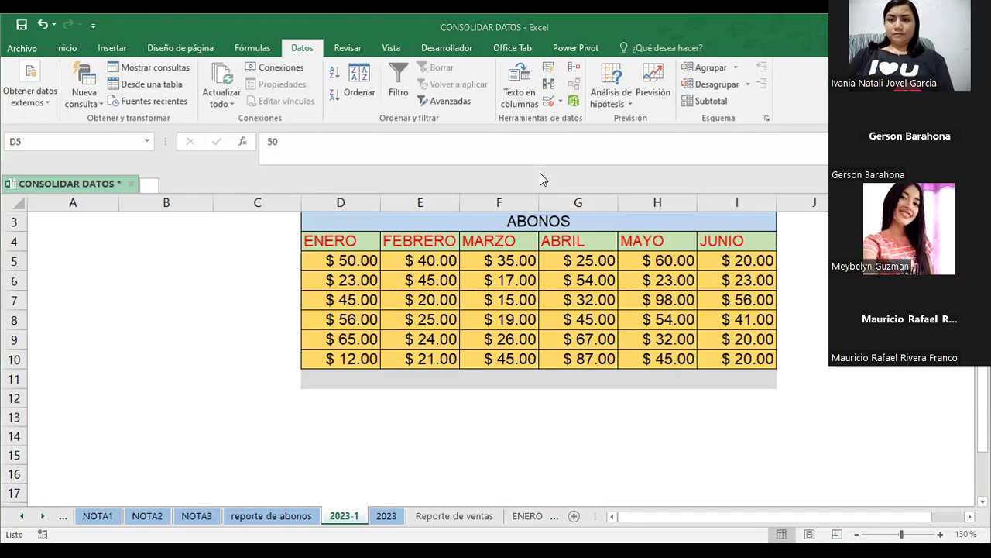
pyautogui.moveTo(339, 346)
pyautogui.mouseDown()
pyautogui.moveTo(348, 395)
pyautogui.moveTo(411, 387)
pyautogui.moveTo(440, 405)
pyautogui.moveTo(522, 396)
pyautogui.moveTo(745, 406)
pyautogui.moveTo(742, 358)
pyautogui.mouseUp()
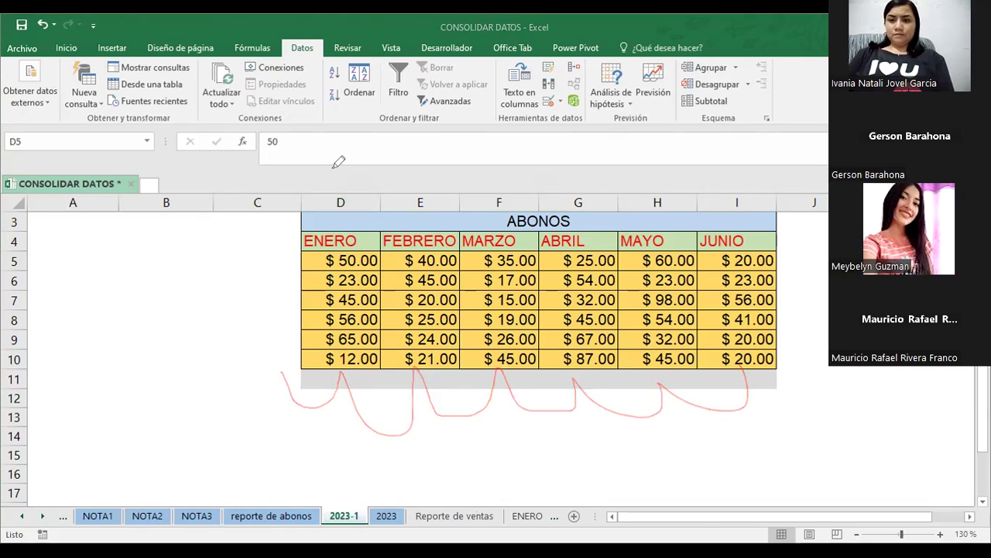
pyautogui.click(391, 516)
pyautogui.click(356, 516)
pyautogui.click(387, 516)
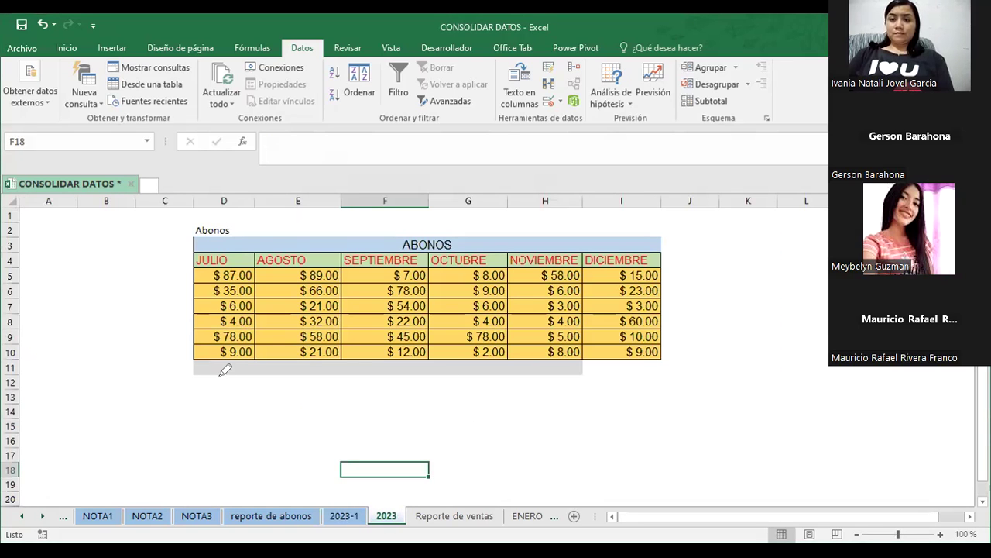
pyautogui.moveTo(224, 362)
pyautogui.mouseDown()
pyautogui.moveTo(325, 397)
pyautogui.moveTo(447, 399)
pyautogui.moveTo(513, 370)
pyautogui.moveTo(602, 377)
pyautogui.mouseUp()
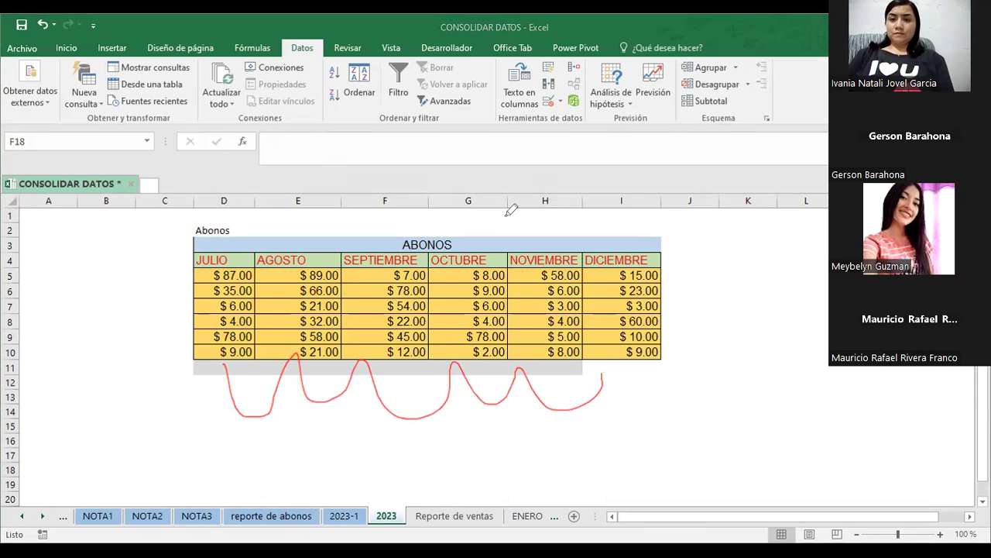
pyautogui.press('Escape')
pyautogui.click(294, 516)
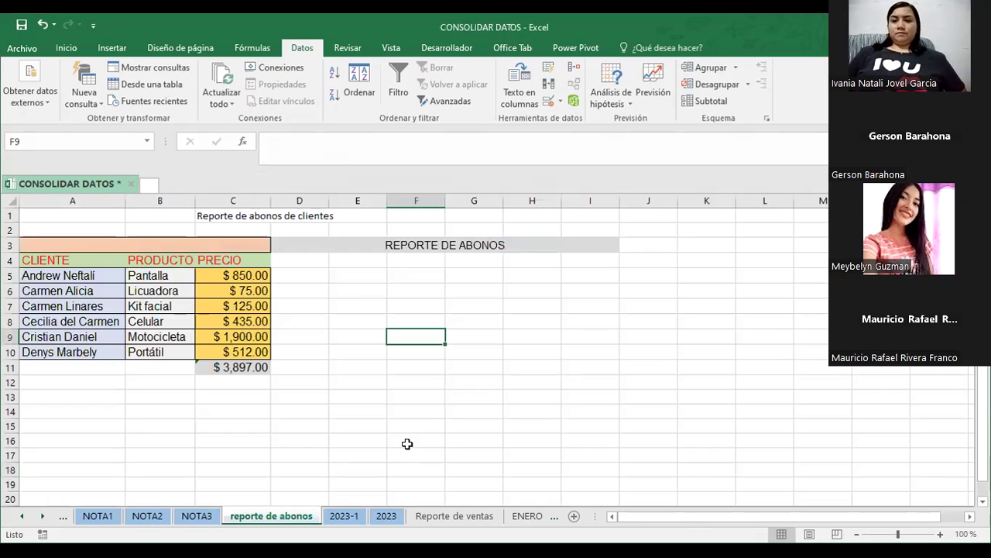
pyautogui.click(344, 515)
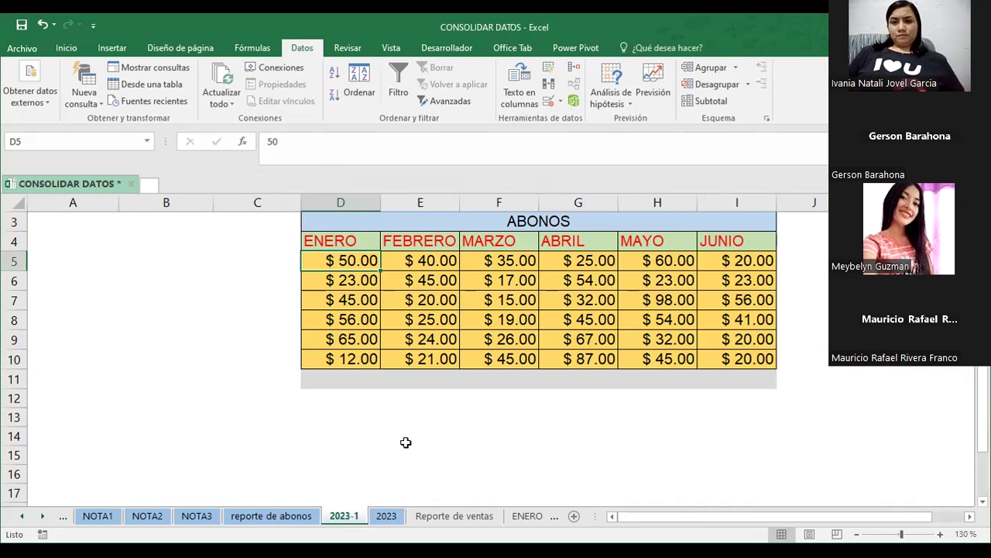
pyautogui.click(304, 518)
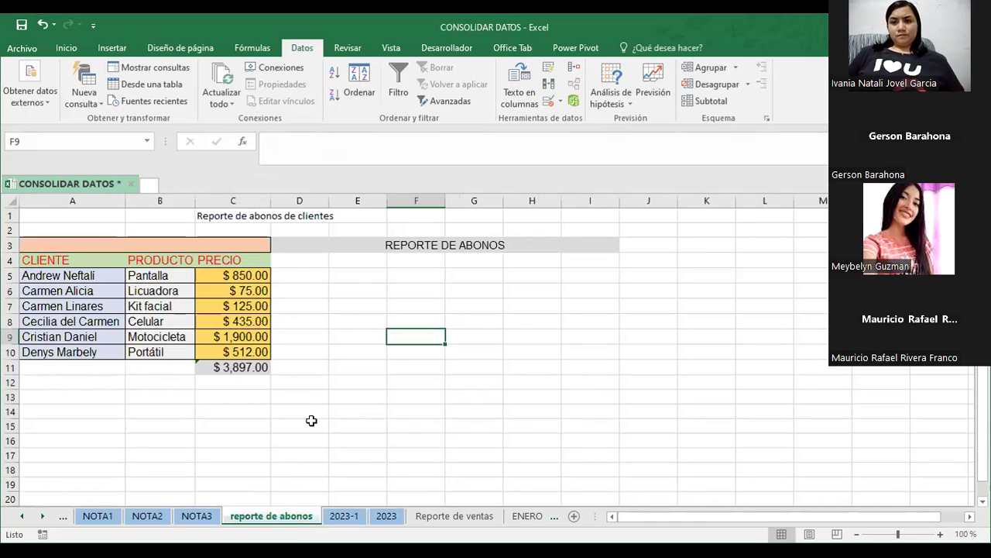
pyautogui.click(294, 262)
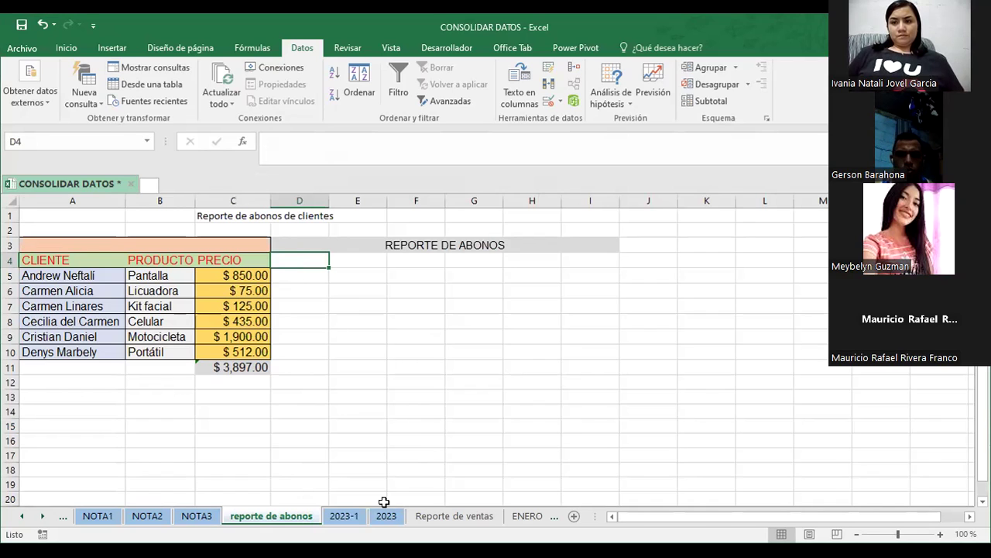
pyautogui.click(345, 516)
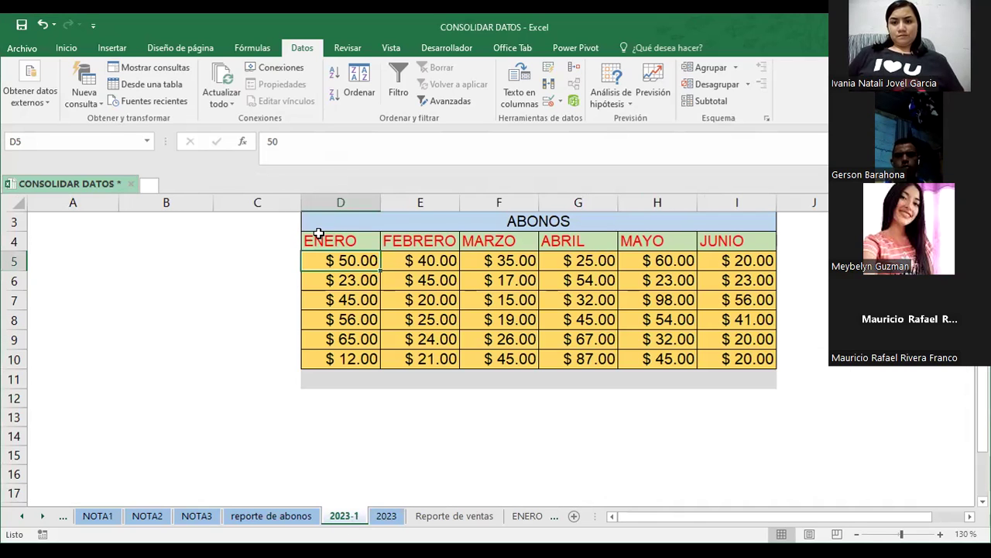
# On the 2023 sheet, enter ENERO in D4 and fill the month headers across to JUNIO in I4.
pyautogui.click(386, 516)
pyautogui.click(216, 258)
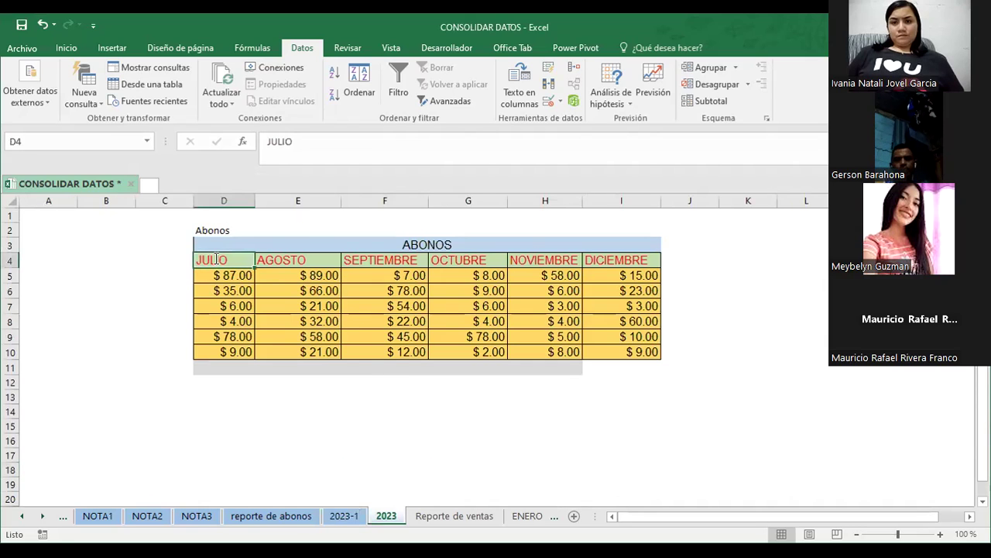
pyautogui.write('enero')
pyautogui.press('BackSpace')
pyautogui.press('BackSpace')
pyautogui.press('BackSpace')
pyautogui.write('ENERO')
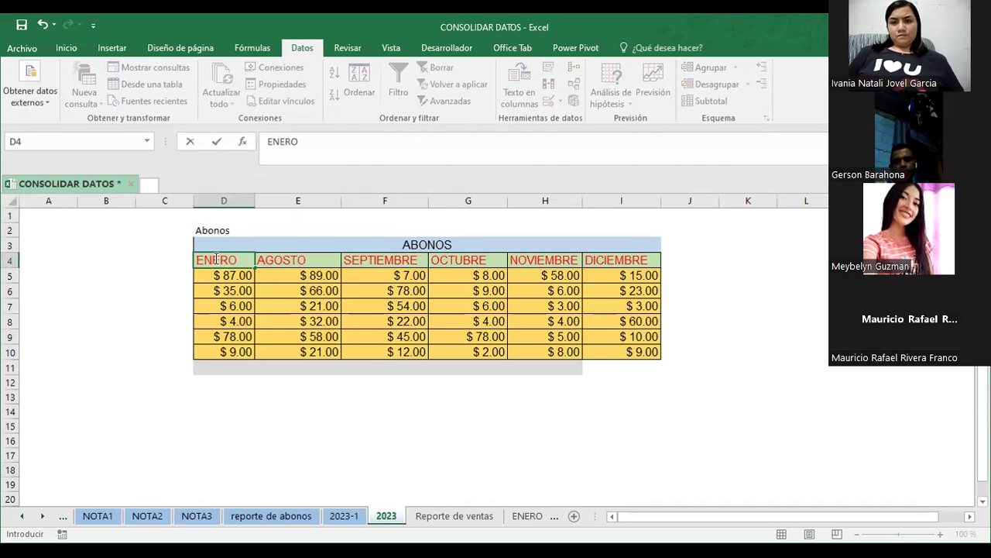
pyautogui.press('Return')
pyautogui.click(216, 258)
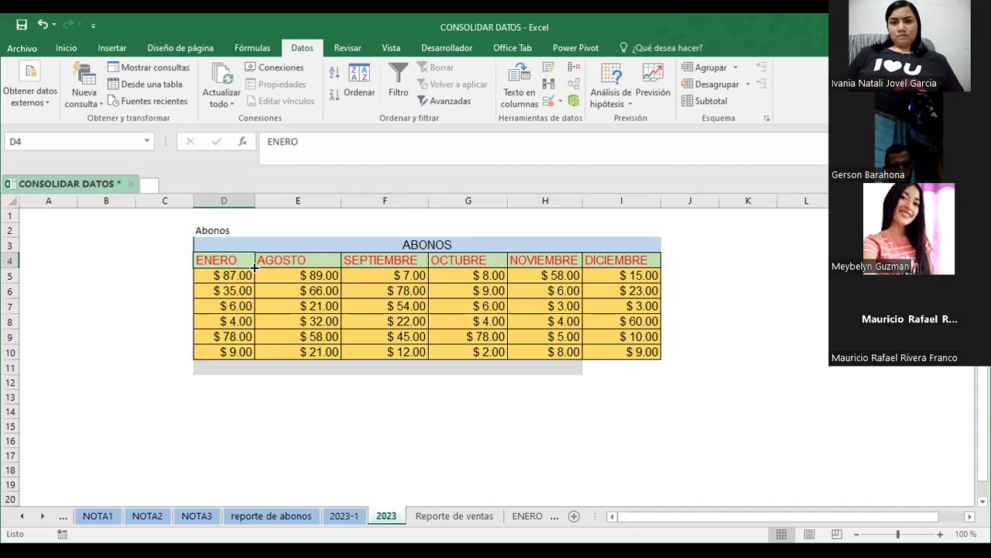
pyautogui.moveTo(254, 266); pyautogui.dragTo(632, 260)
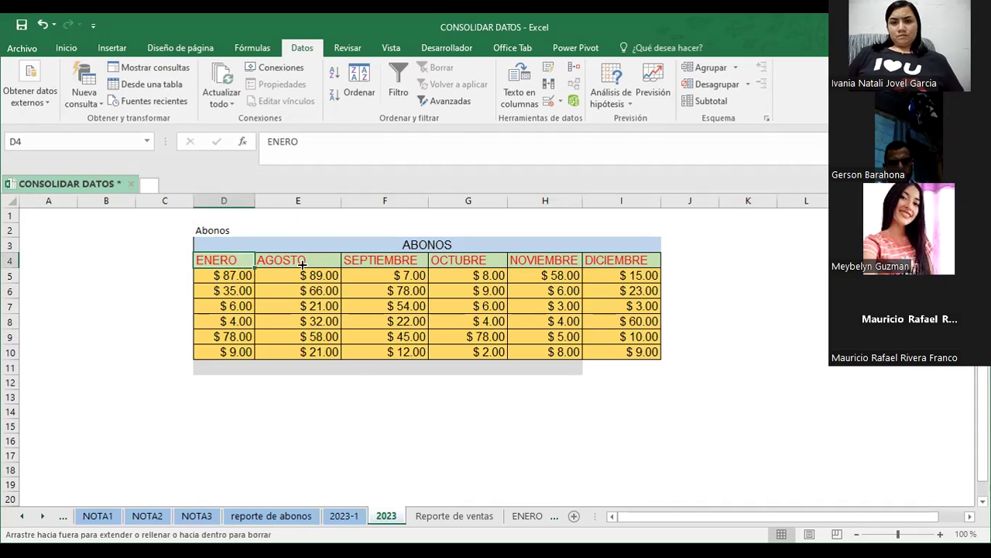
pyautogui.click(615, 408)
pyautogui.click(344, 515)
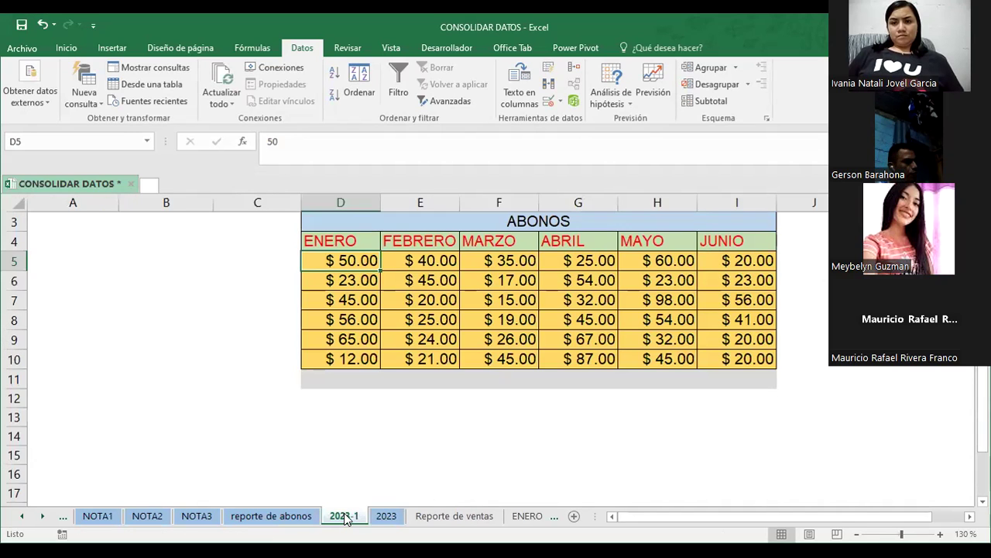
# Rename the 2023-1 sheet to 2022, then go back to the reporte de abonos sheet.
pyautogui.rightClick(346, 519)
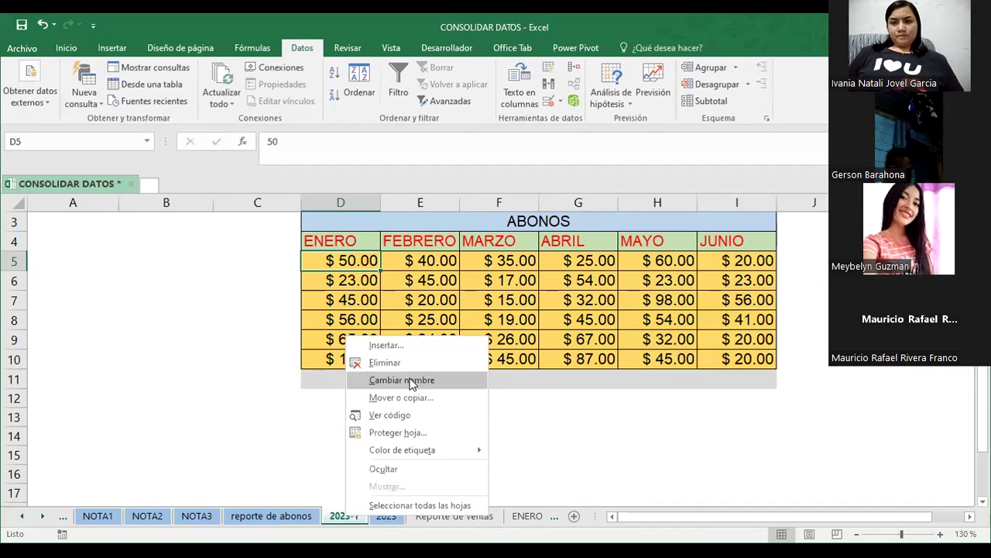
pyautogui.click(410, 381)
pyautogui.write('2022')
pyautogui.press('Return')
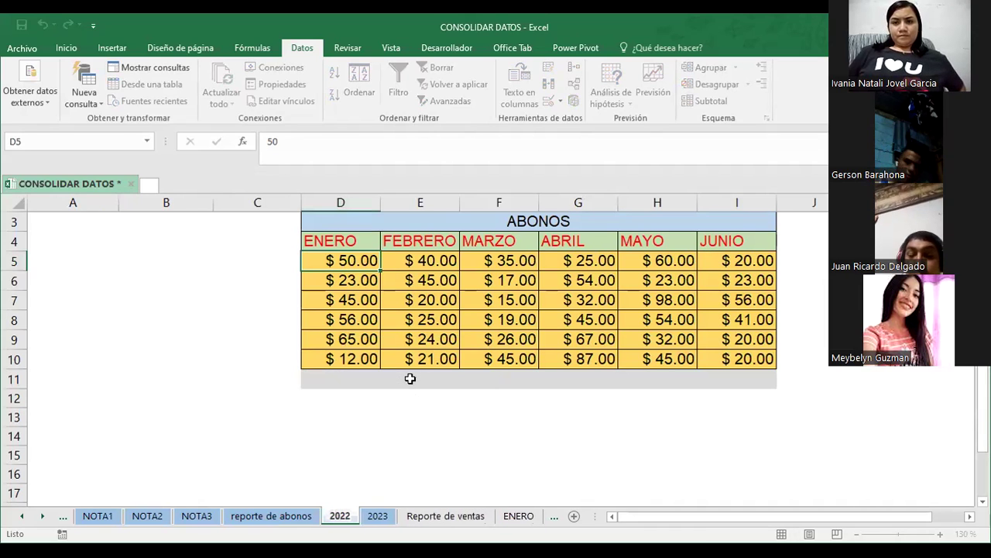
pyautogui.click(274, 378)
pyautogui.click(271, 516)
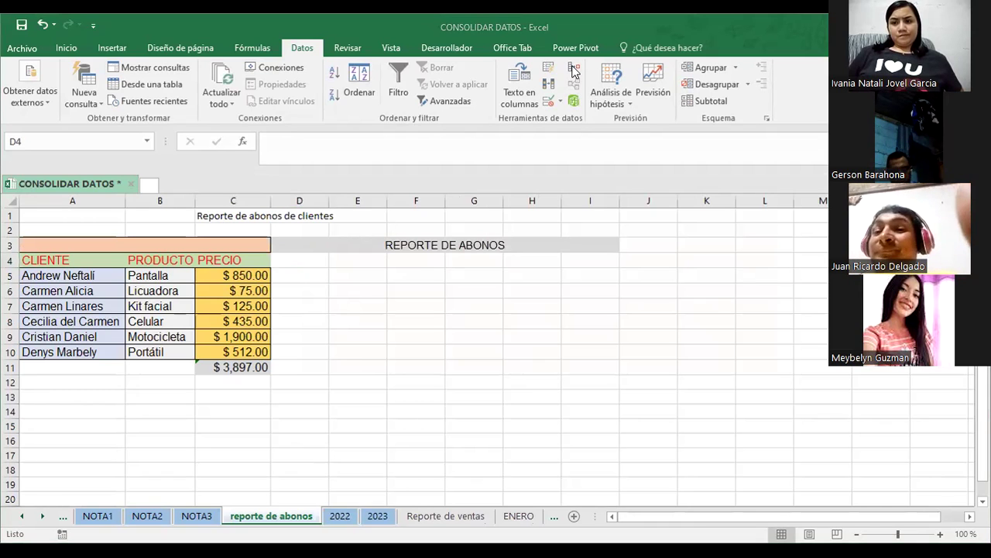
# With D4 as destination, open Consolidar and delete both the '2023' and '2022' source references.
pyautogui.click(303, 253)
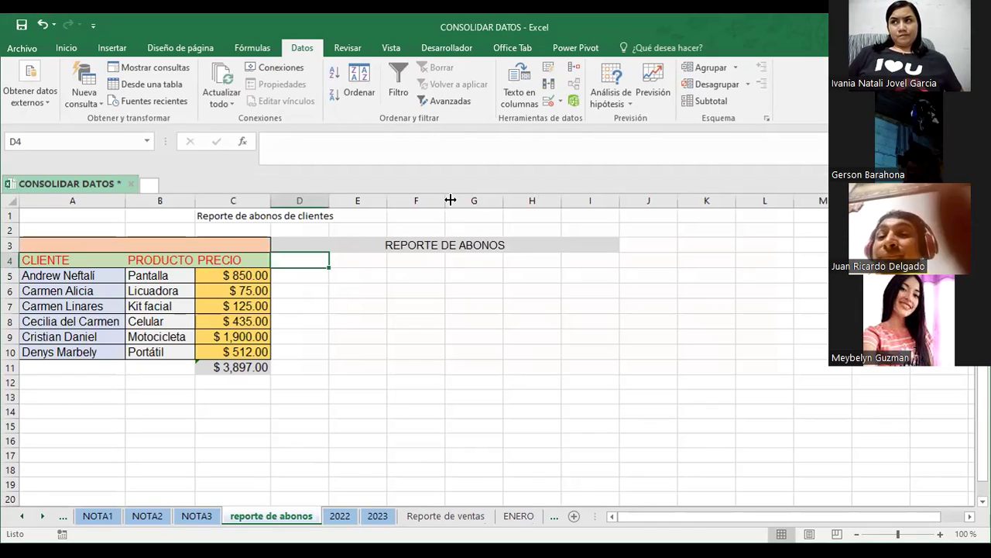
pyautogui.click(573, 68)
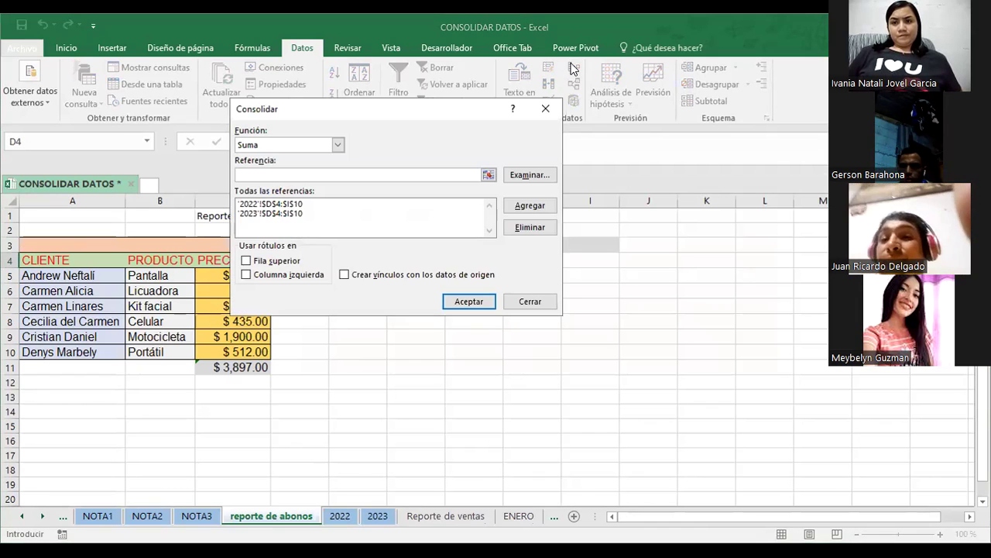
pyautogui.click(465, 204)
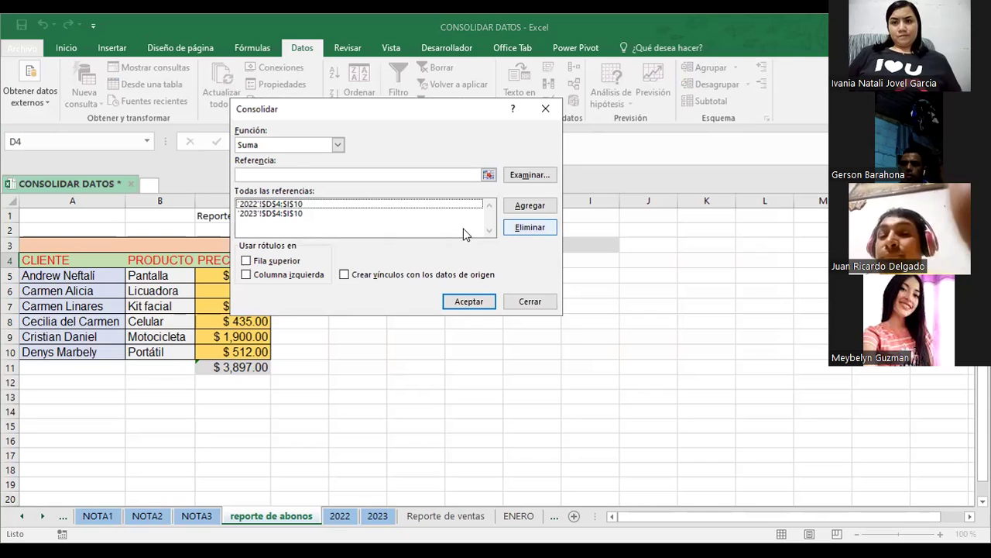
pyautogui.click(300, 213)
pyautogui.click(529, 227)
pyautogui.click(302, 205)
pyautogui.click(530, 228)
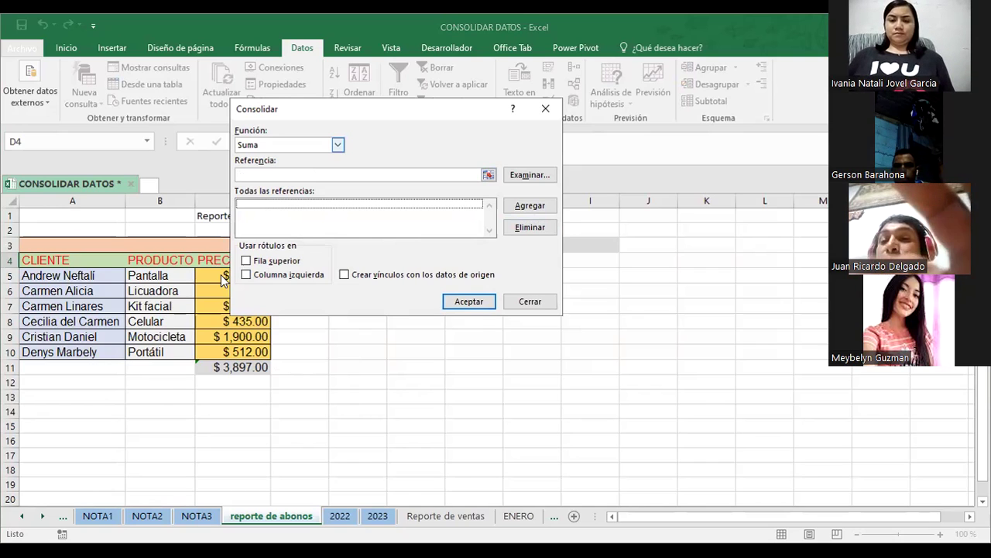
pyautogui.hotkey('alt', 'Down')
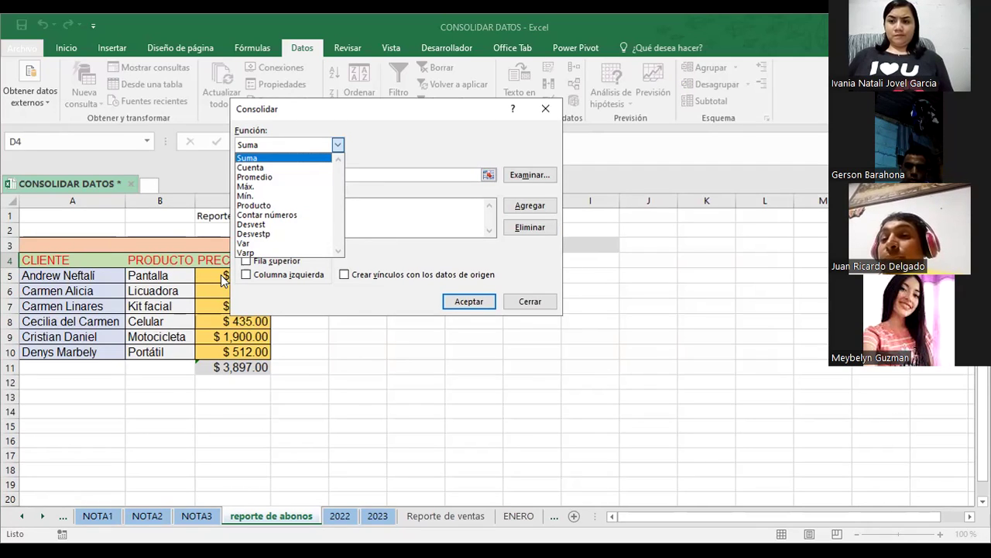
# Choose Máx. as the consolidation function and collapse the dialog to pick a source range.
pyautogui.click(252, 189)
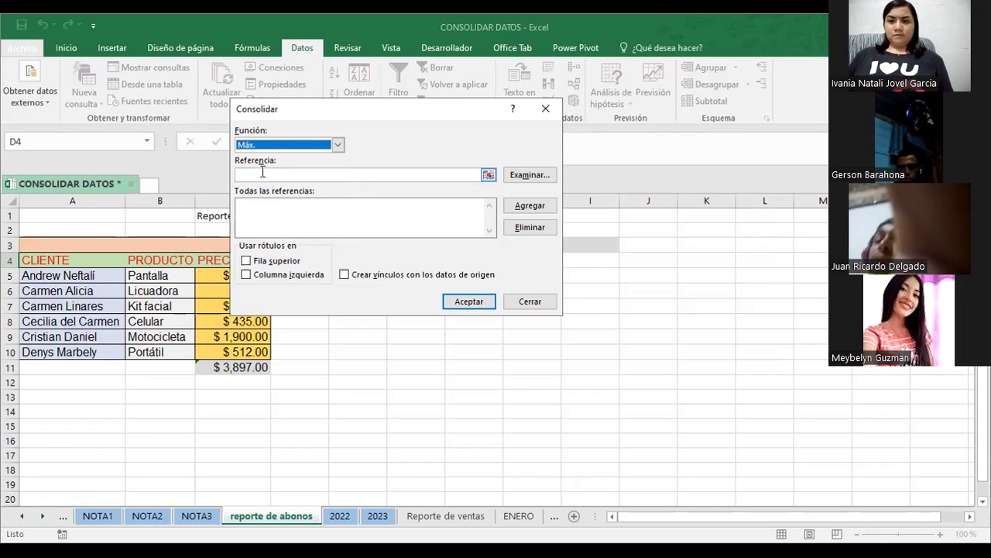
pyautogui.click(263, 173)
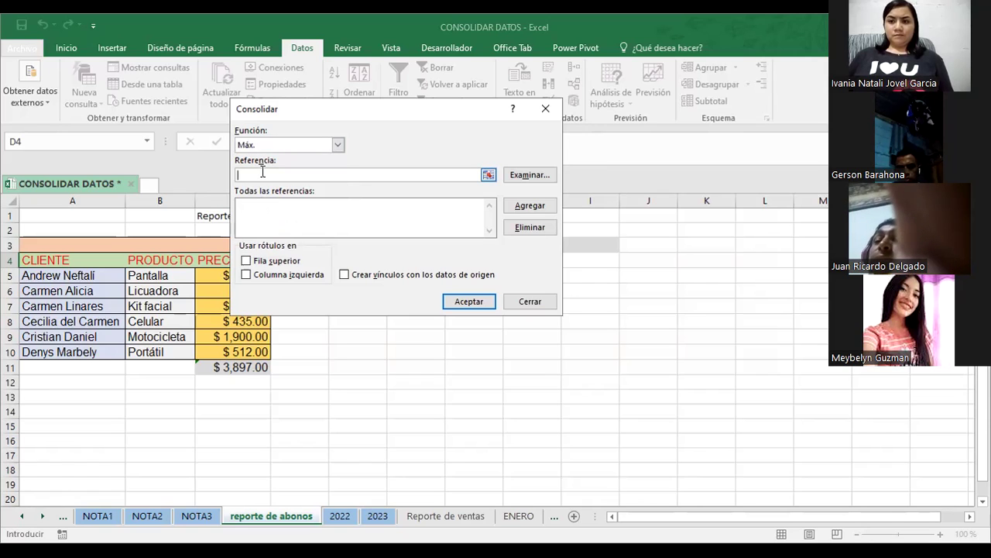
pyautogui.click(488, 174)
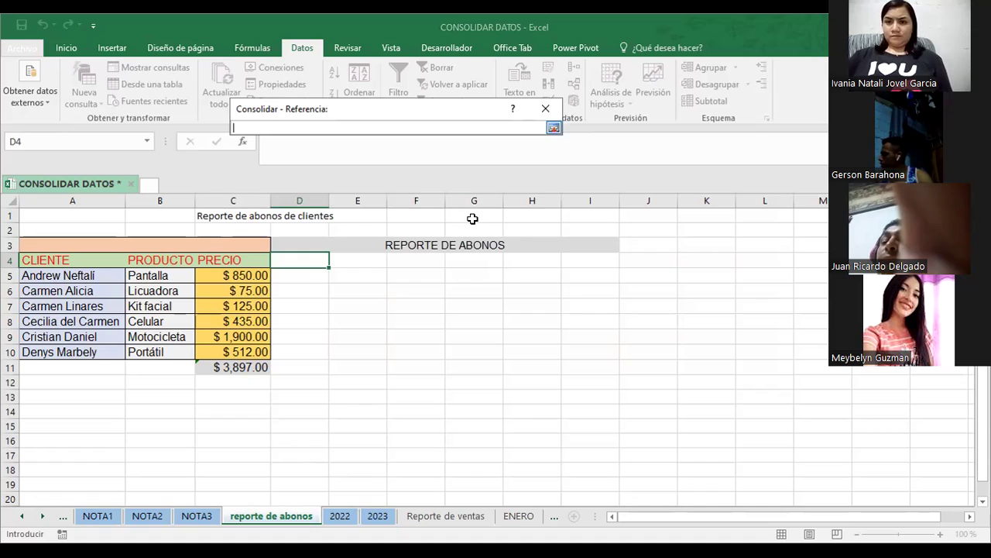
# Add '2022'!$D$4:$I$10 to the consolidation references, then clear the Referencia field.
pyautogui.press('Return')
pyautogui.click(488, 174)
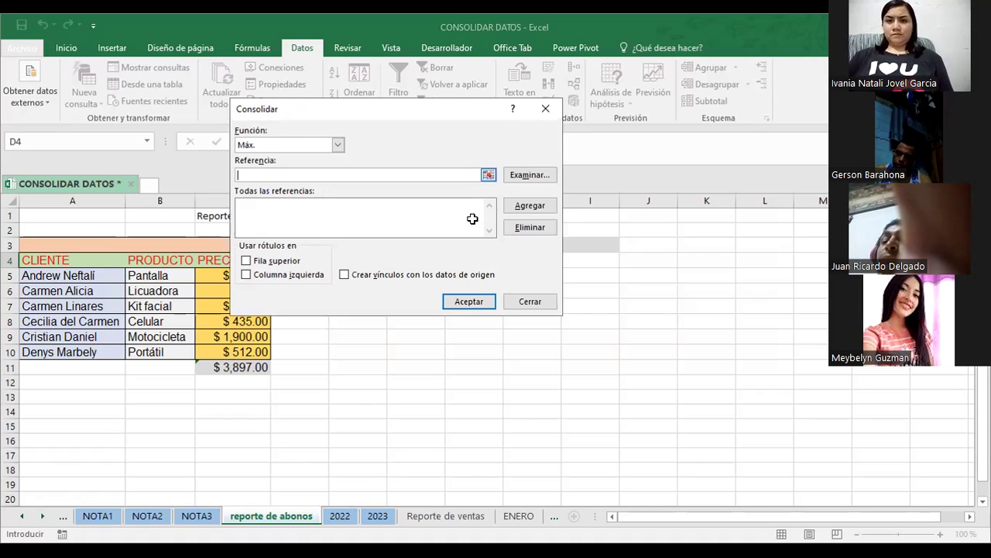
pyautogui.click(339, 516)
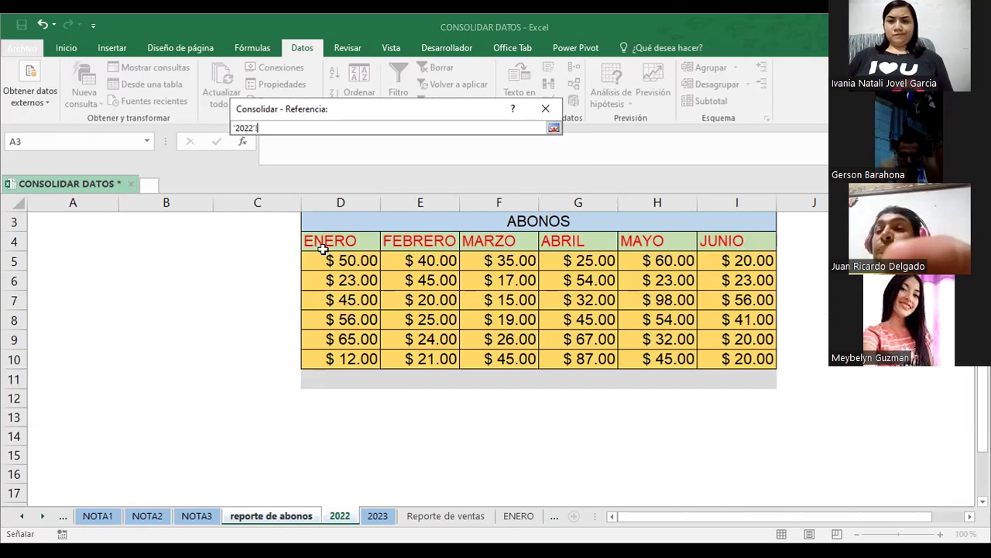
pyautogui.click(323, 242)
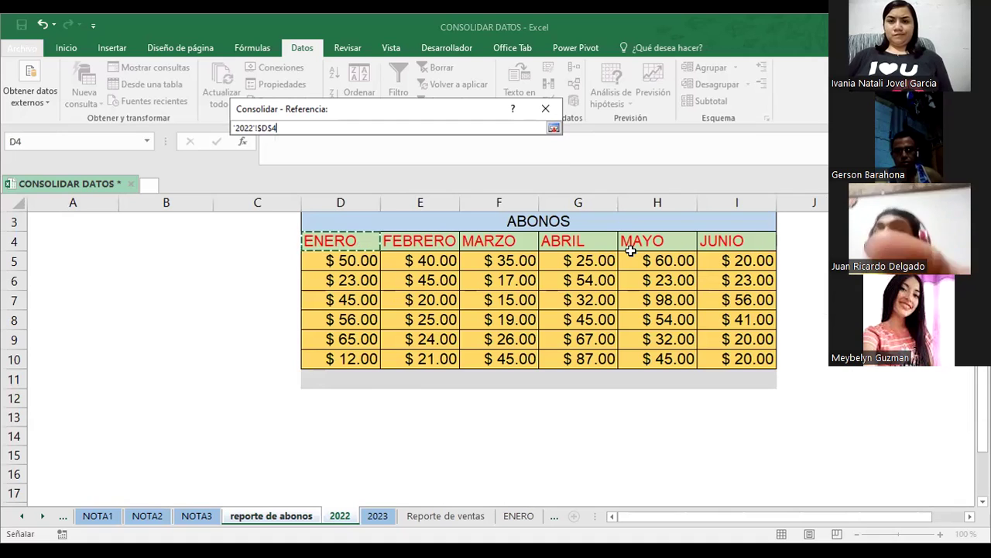
pyautogui.keyDown('shift'); pyautogui.click(749, 354); pyautogui.keyUp('shift')
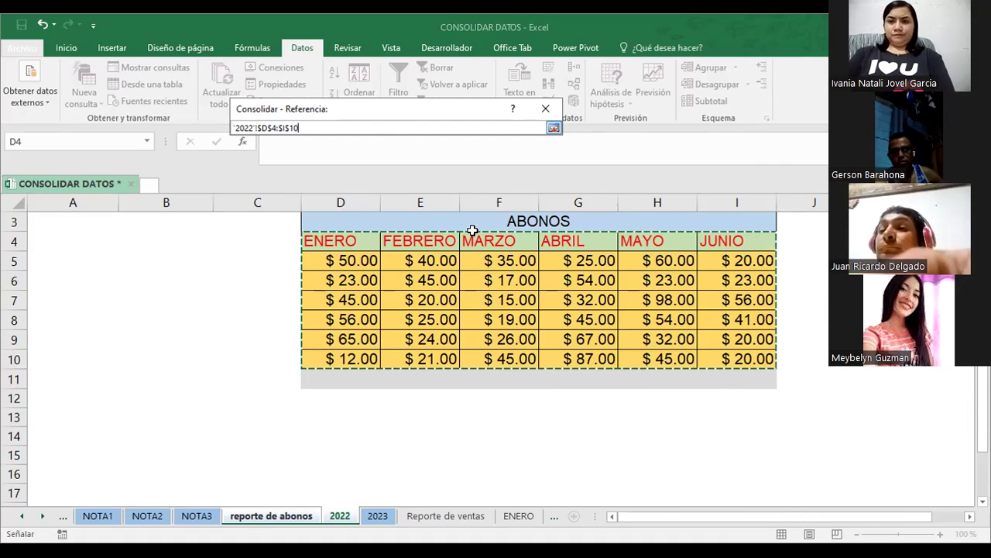
pyautogui.press('Return')
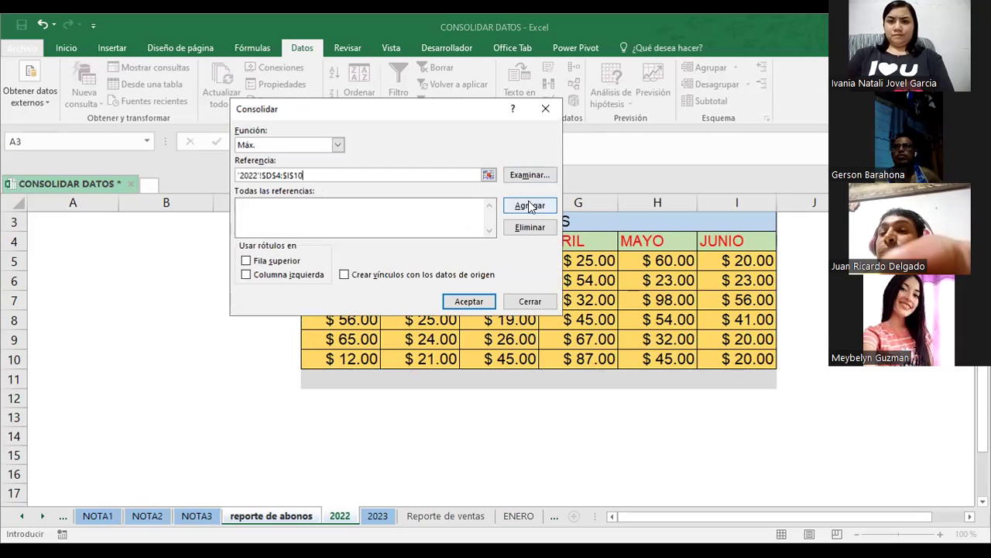
pyautogui.click(530, 206)
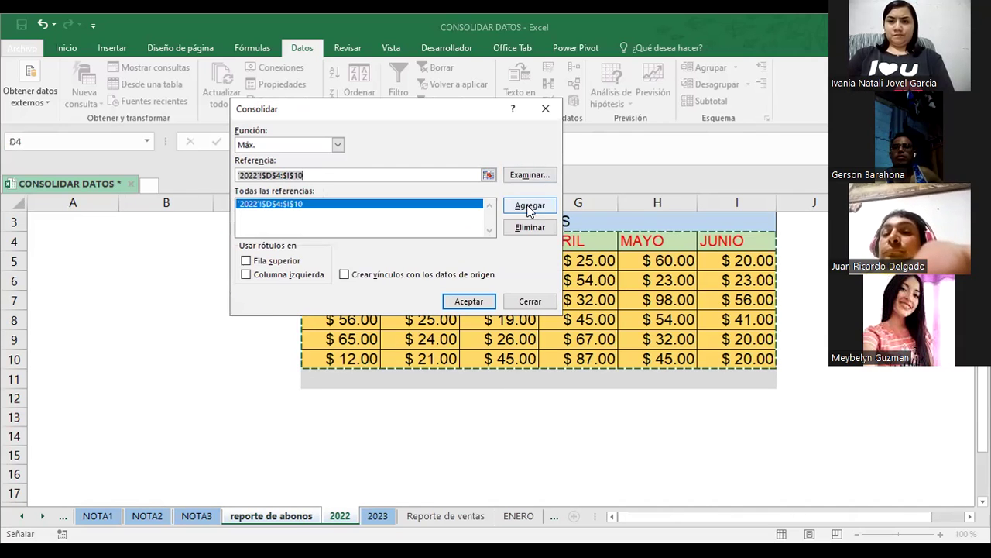
pyautogui.click(530, 206)
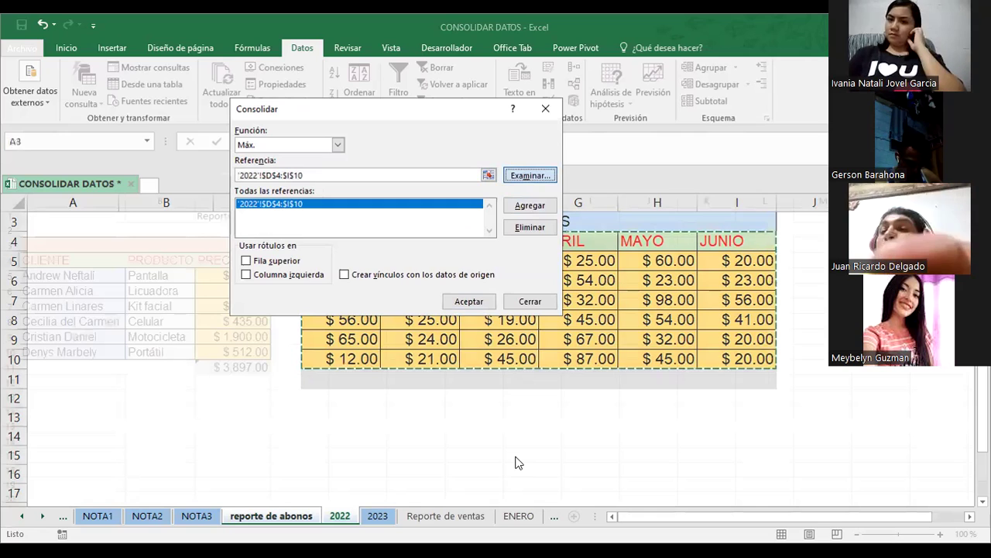
pyautogui.press('Return')
pyautogui.click(668, 449)
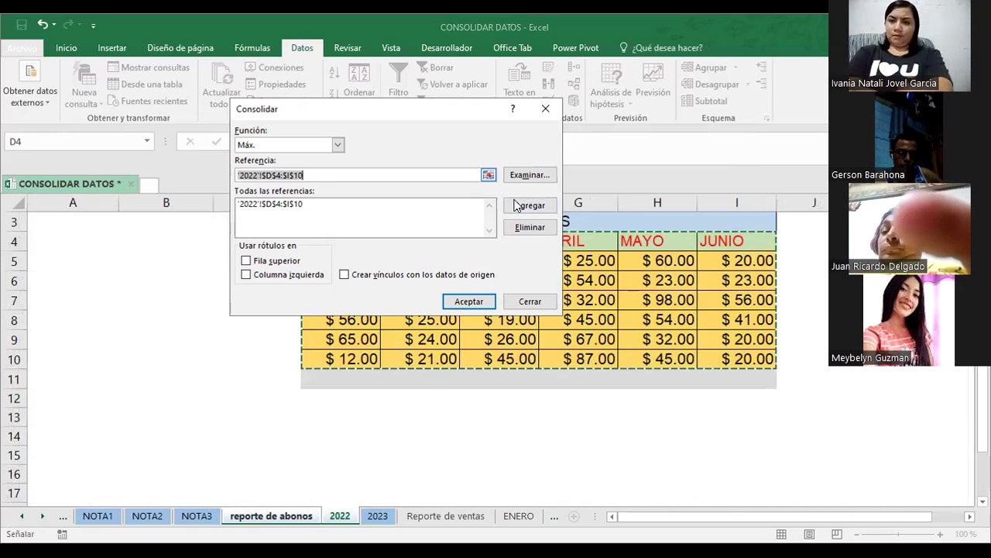
pyautogui.press('Delete')
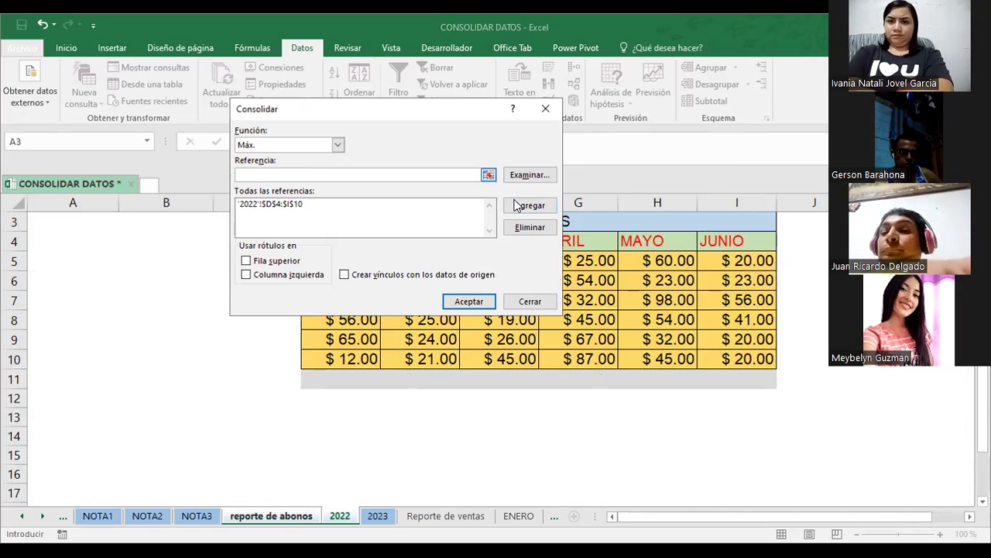
# Add '2023'!$D$4:$I$10 from the 2023 sheet as the second source reference.
pyautogui.click(379, 517)
pyautogui.click(378, 516)
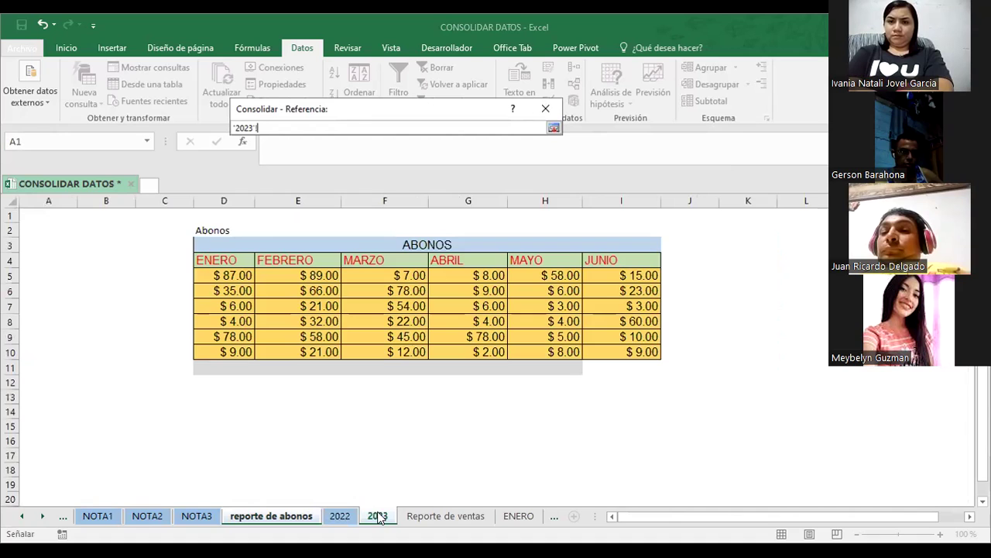
pyautogui.click(207, 258)
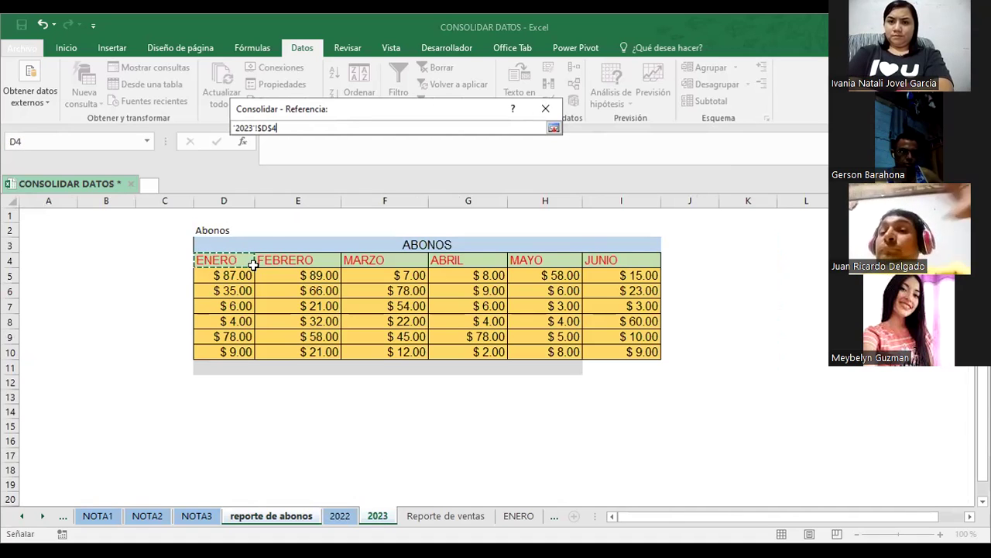
pyautogui.keyDown('shift'); pyautogui.click(639, 350); pyautogui.keyUp('shift')
pyautogui.press('Return')
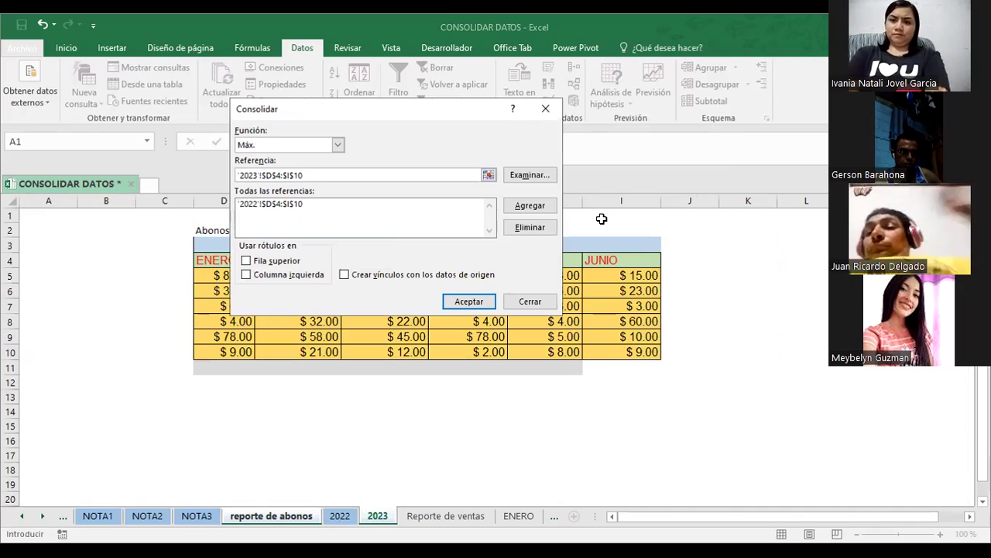
pyautogui.click(530, 205)
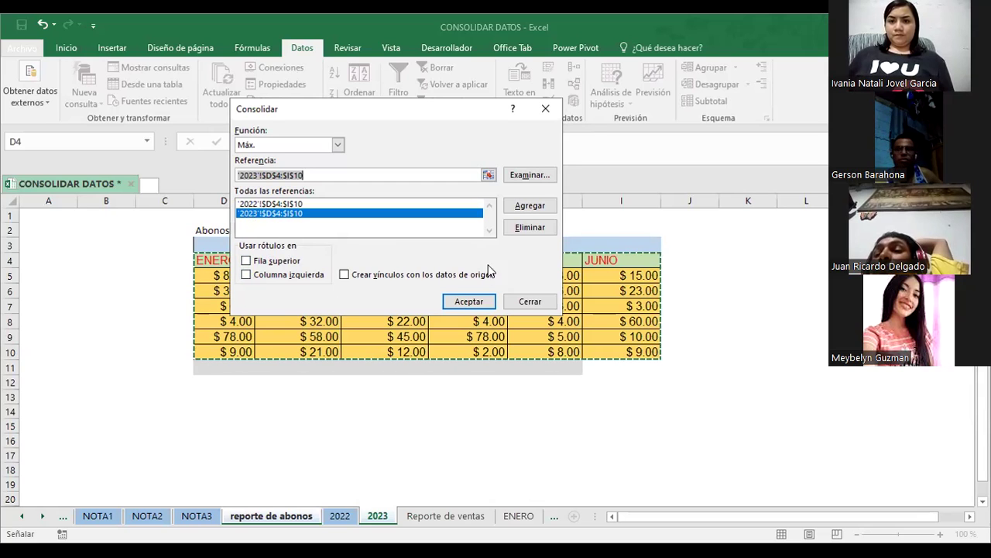
# Run the Máx. consolidation, filling the table with maximum payments like $87.00 and $89.00 in row 5.
pyautogui.click(469, 302)
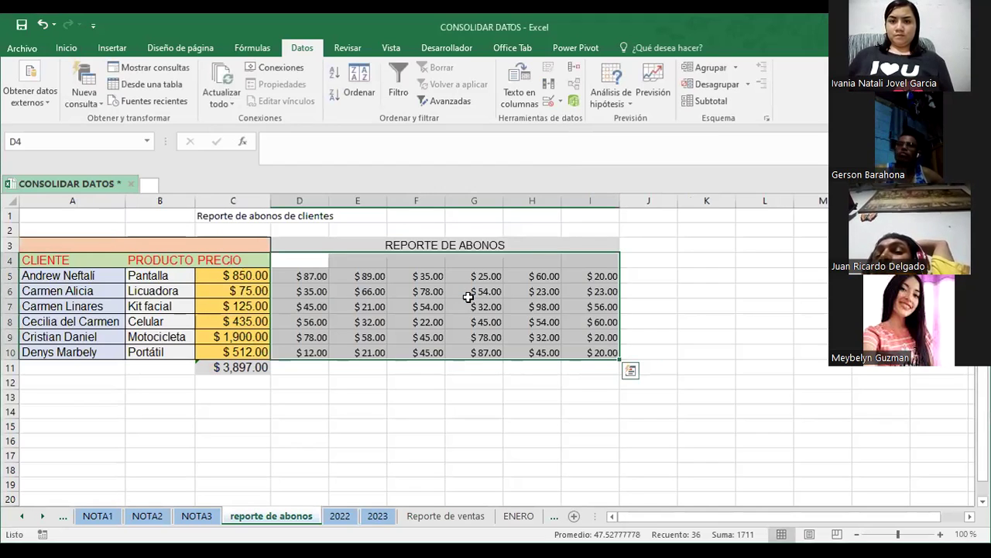
pyautogui.click(316, 392)
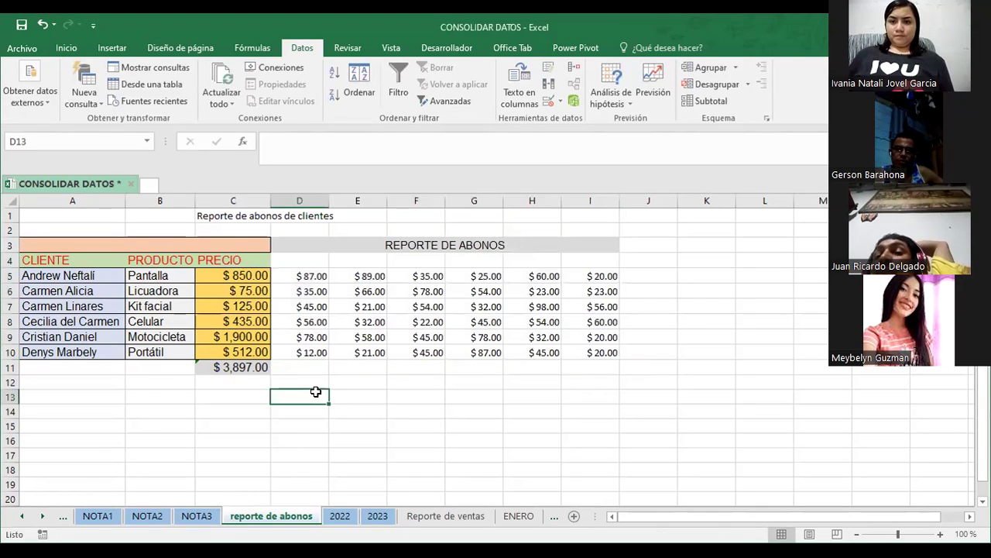
pyautogui.click(518, 403)
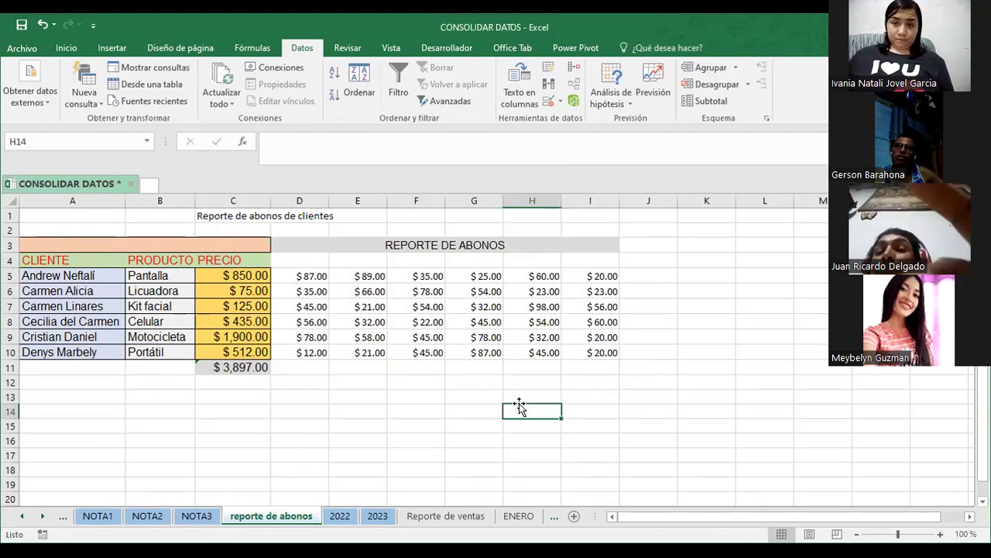
pyautogui.keyDown('ctrl'); pyautogui.scroll(1, 452, 420); pyautogui.keyUp('ctrl')
pyautogui.keyDown('ctrl'); pyautogui.scroll(1, 452, 420); pyautogui.keyUp('ctrl')
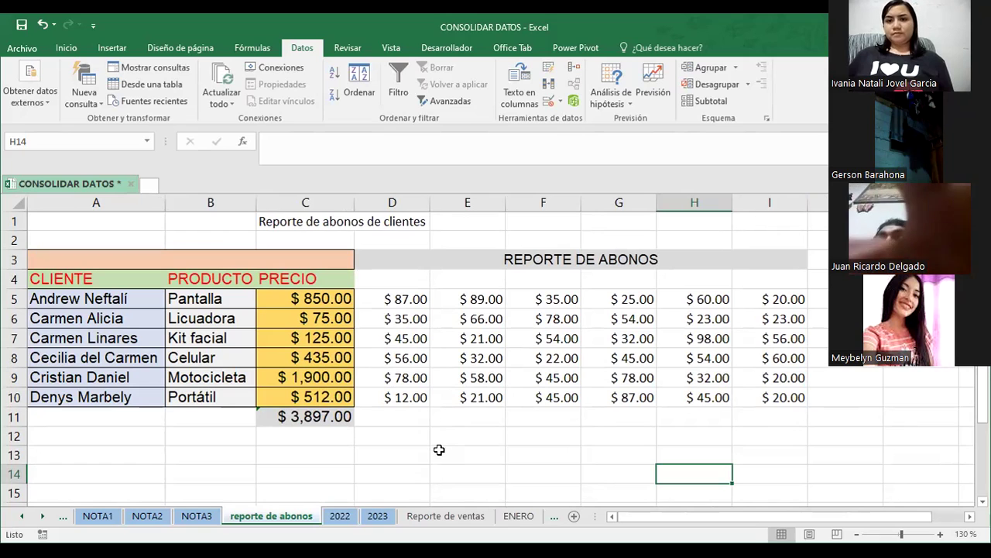
# Compare the 2022 January value in D5 with the consolidated D5 on reporte de abonos.
pyautogui.click(404, 450)
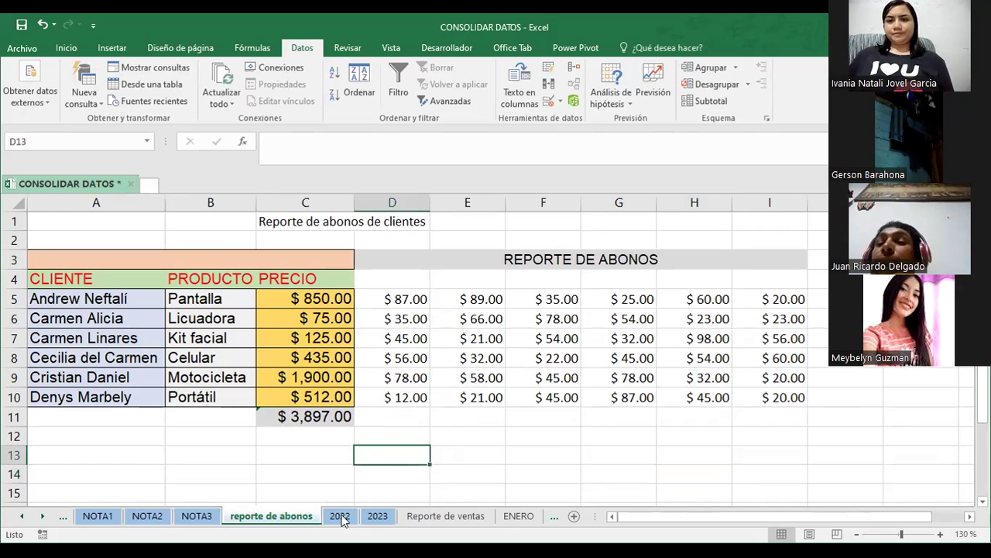
pyautogui.click(342, 518)
pyautogui.click(376, 435)
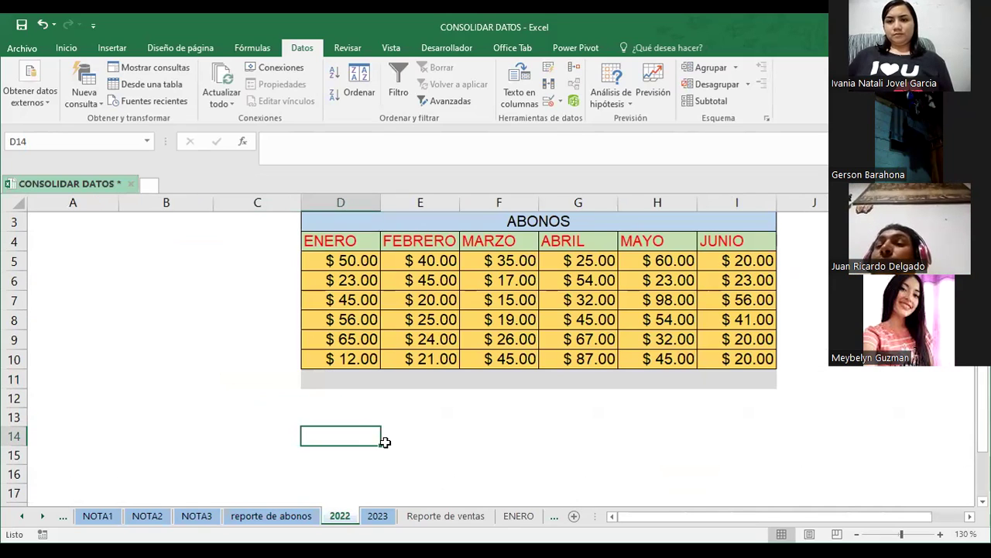
pyautogui.click(466, 420)
pyautogui.click(347, 261)
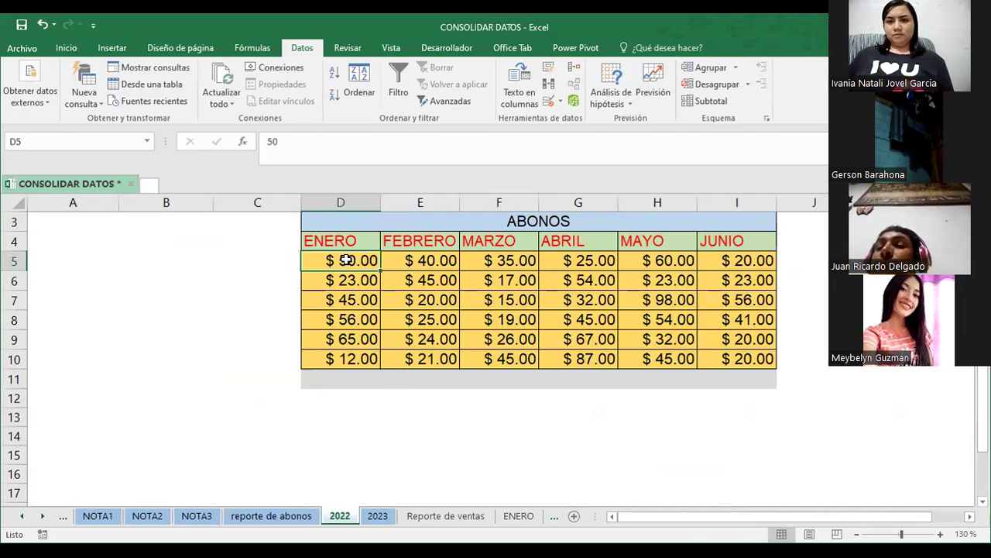
pyautogui.click(288, 517)
pyautogui.click(92, 297)
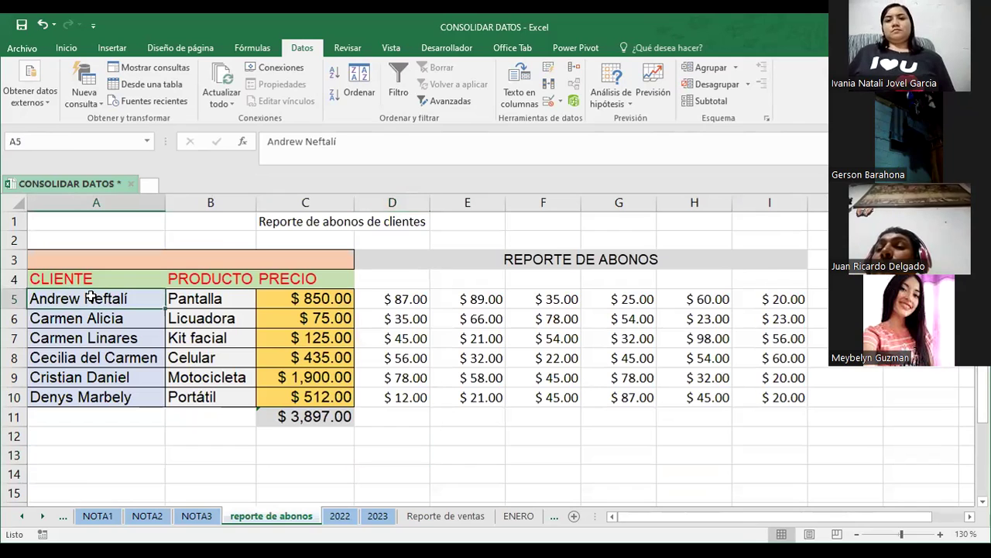
pyautogui.click(206, 297)
pyautogui.click(307, 296)
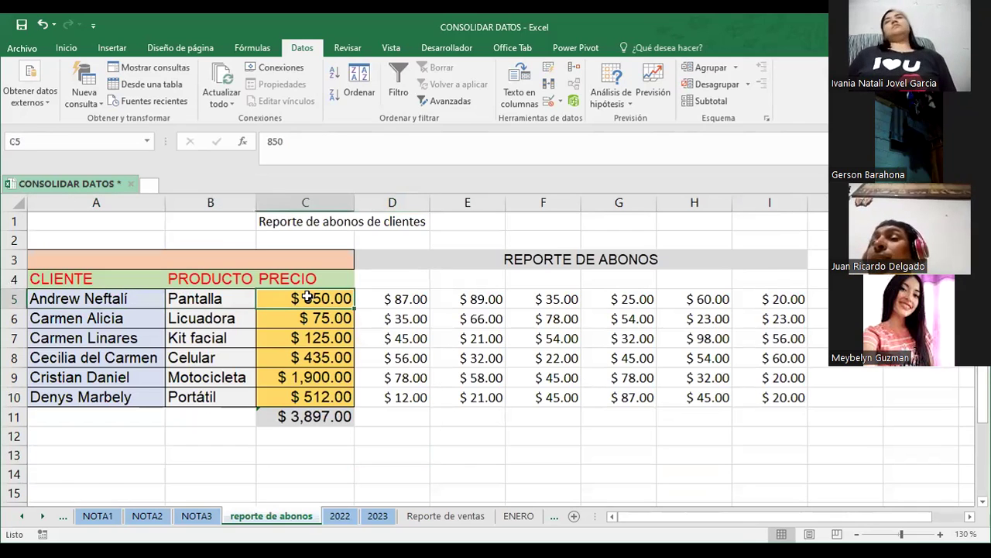
pyautogui.click(396, 297)
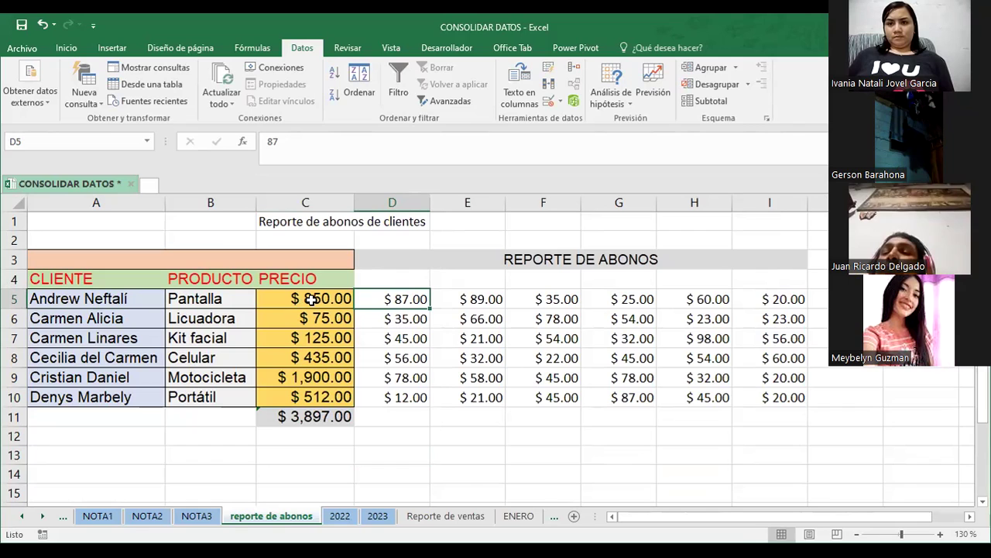
# Cross-check the 2022 and 2023 sheets against the report, ending on reporte de abonos.
pyautogui.click(342, 516)
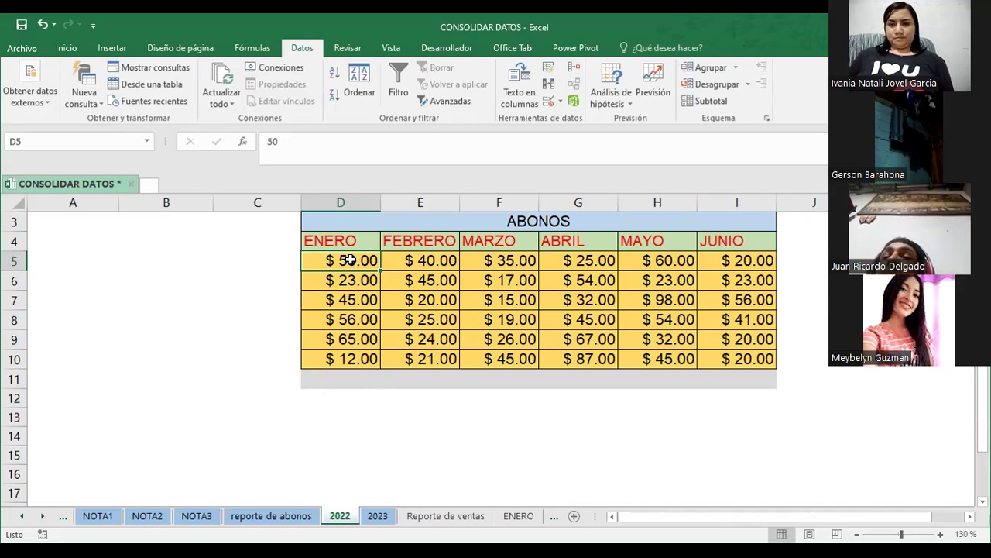
pyautogui.click(377, 515)
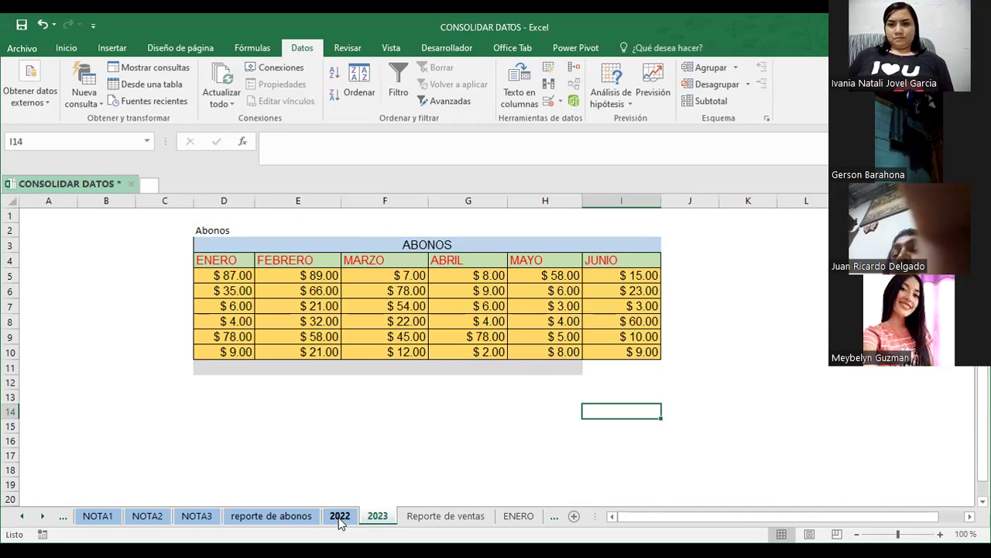
pyautogui.click(301, 518)
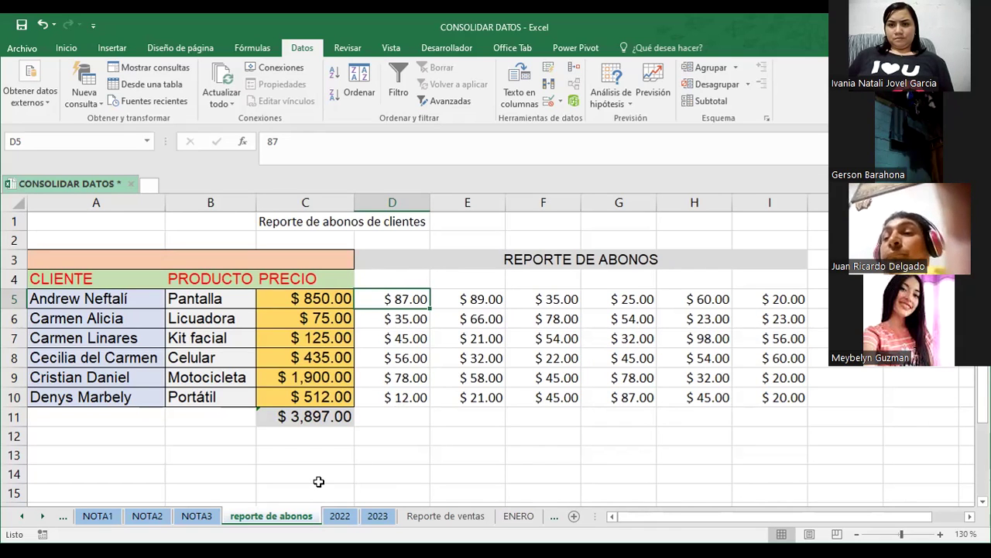
pyautogui.click(376, 521)
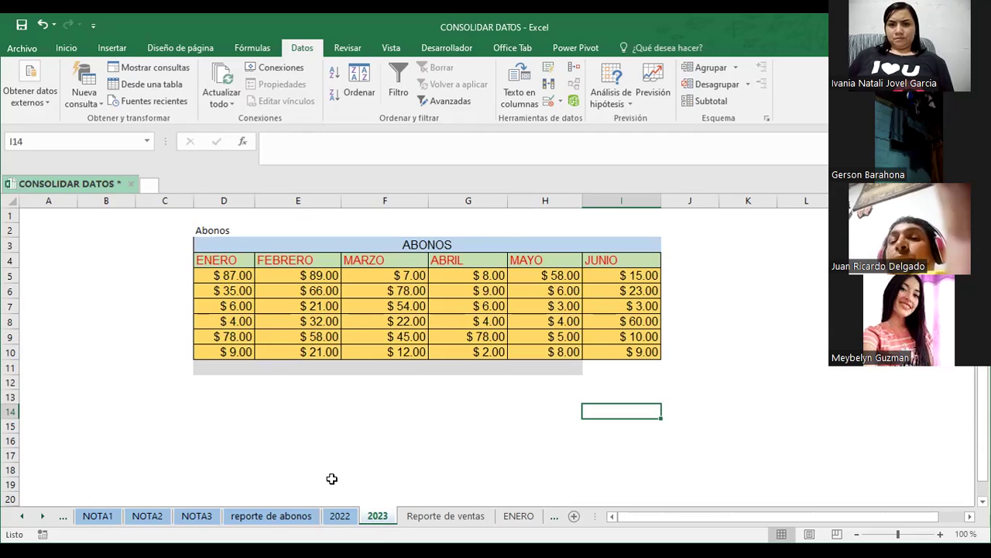
pyautogui.click(340, 515)
pyautogui.hotkey('ctrl', 'pageup')
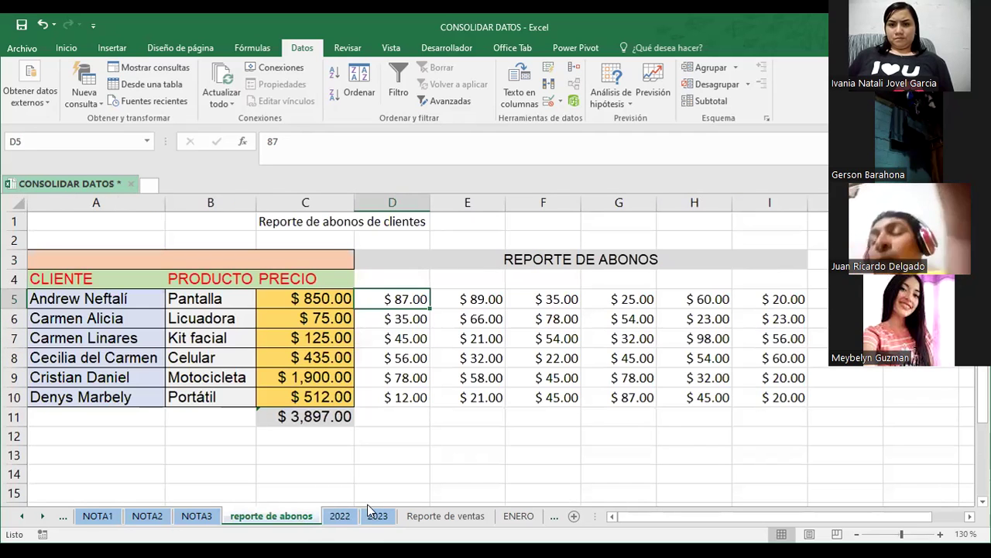
pyautogui.click(343, 517)
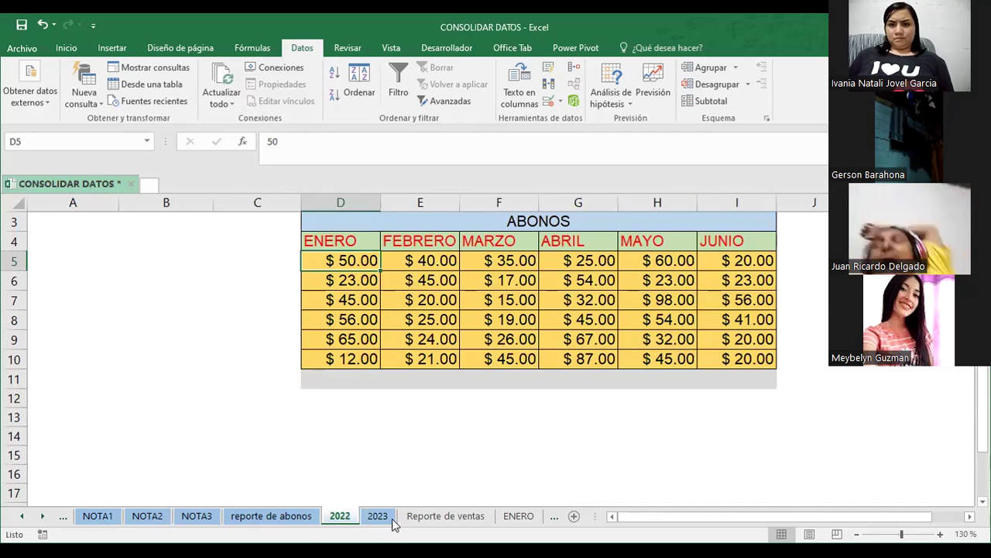
pyautogui.click(374, 516)
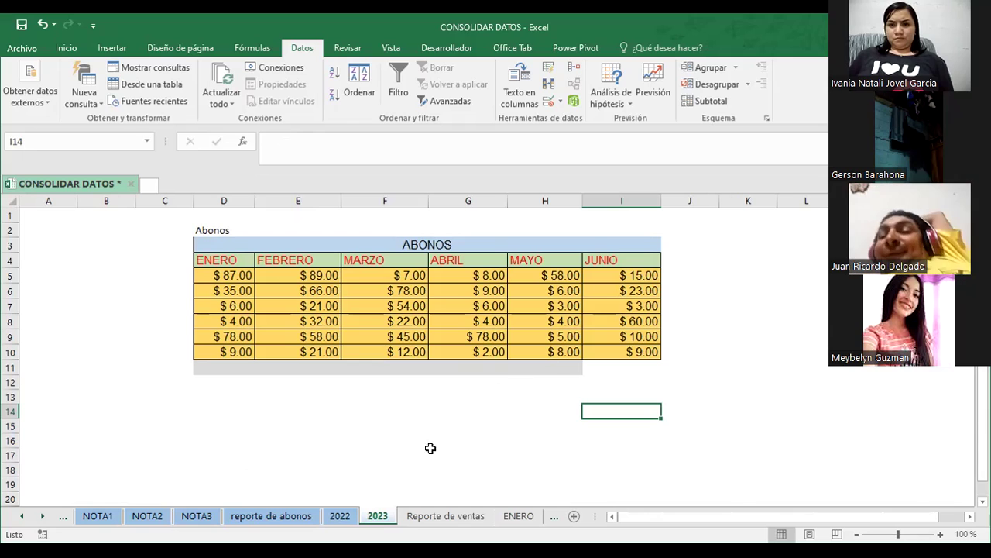
pyautogui.click(294, 522)
# Select the payment values D5:I10 and delete them, keeping the client list.
pyautogui.click(399, 465)
pyautogui.moveTo(383, 297); pyautogui.dragTo(774, 397)
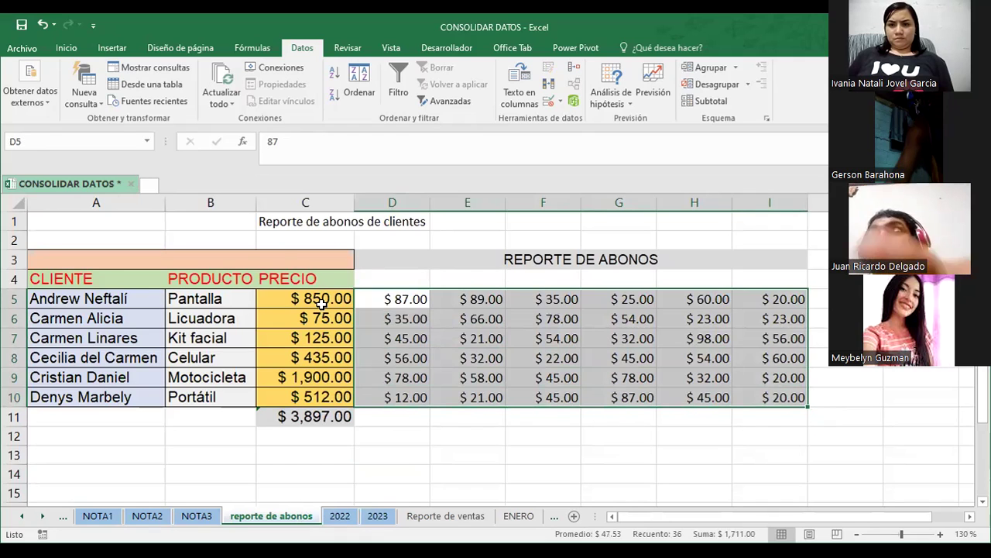
pyautogui.press('Delete')
pyautogui.click(496, 471)
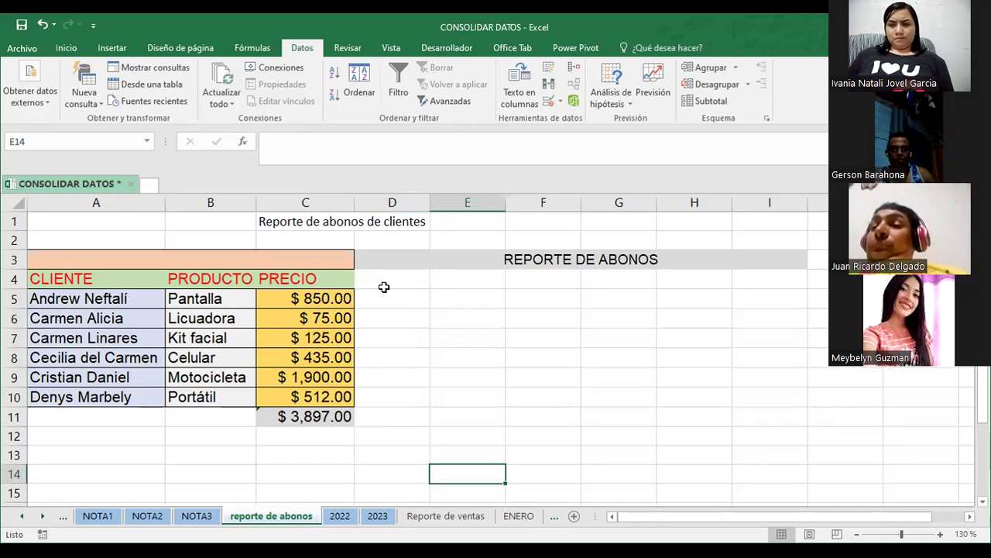
pyautogui.click(381, 285)
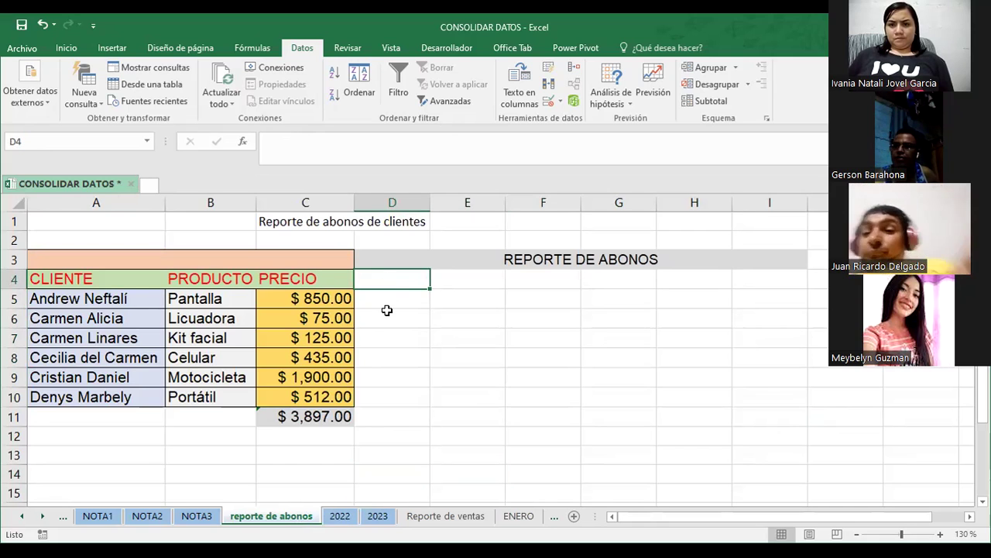
# Open the Consolidar dialog from the Datos tab with D4 as the destination.
pyautogui.click(366, 274)
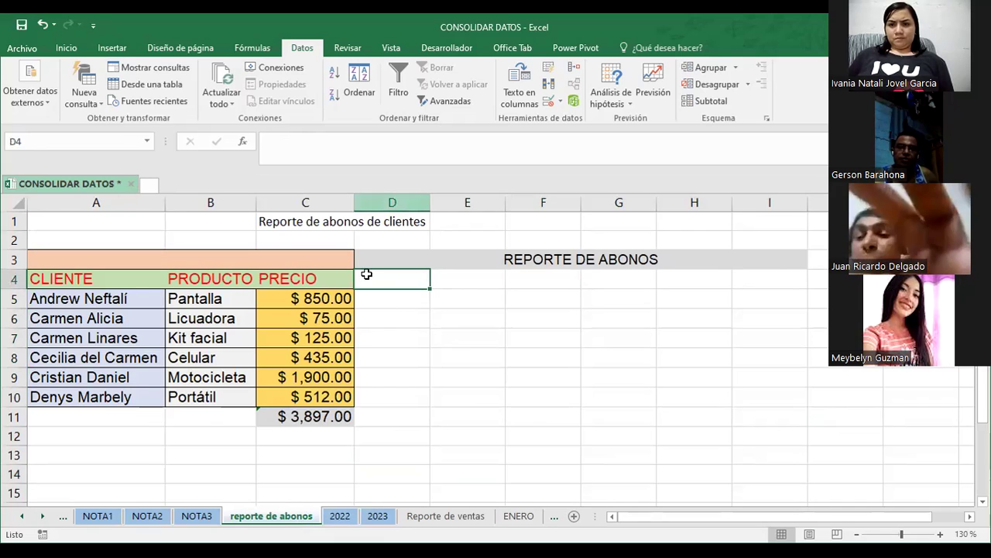
pyautogui.click(561, 102)
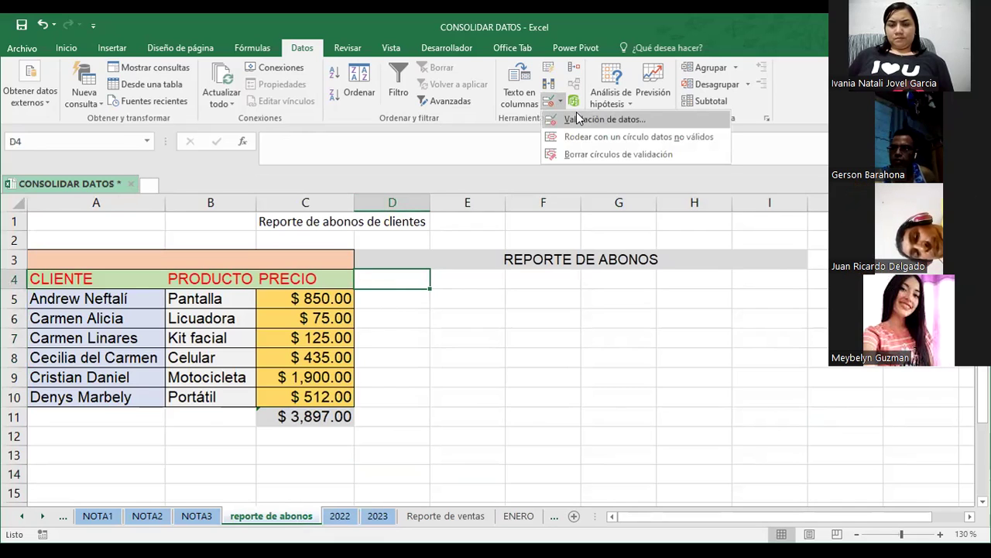
pyautogui.click(572, 70)
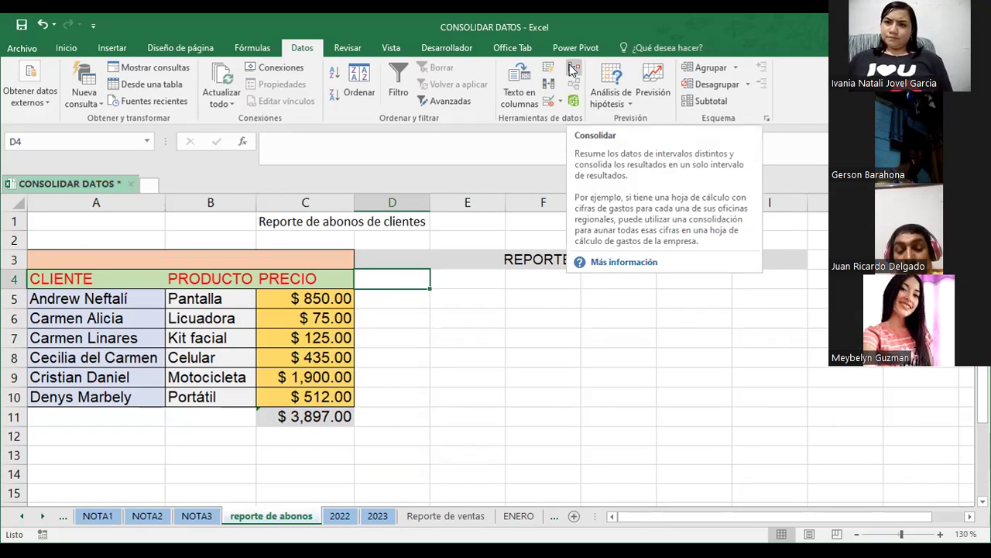
pyautogui.click(571, 69)
# Delete the old 2023 and 2022 references and set the function to Suma.
pyautogui.click(292, 212)
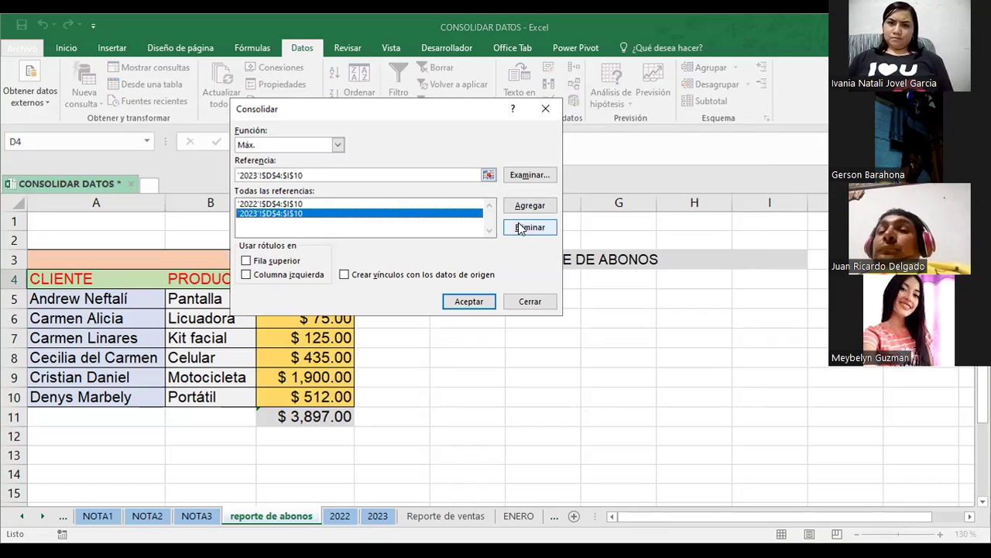
pyautogui.click(528, 227)
pyautogui.click(299, 204)
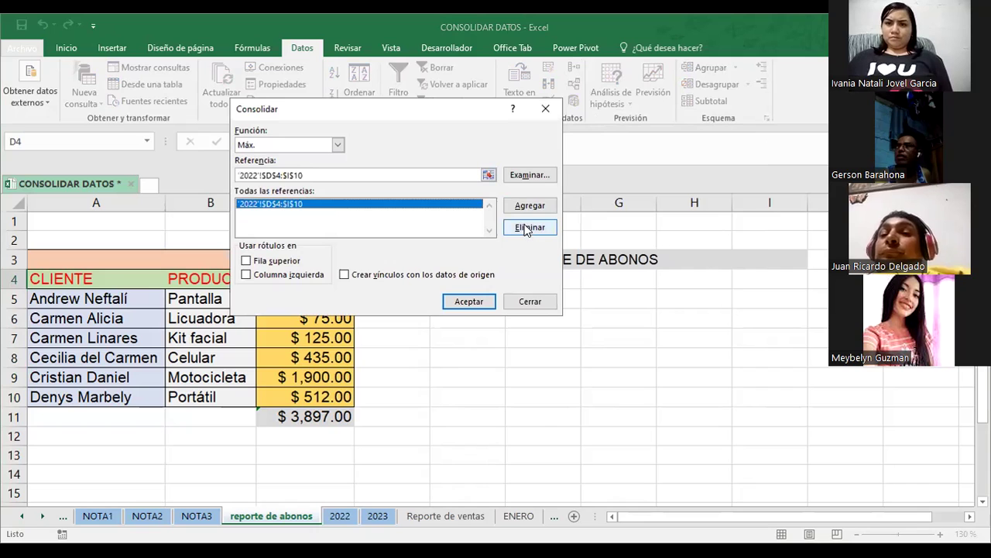
pyautogui.click(528, 227)
pyautogui.hotkey('alt', 'Down')
pyautogui.press('Up')
pyautogui.press('Up')
pyautogui.press('Up')
pyautogui.press('Return')
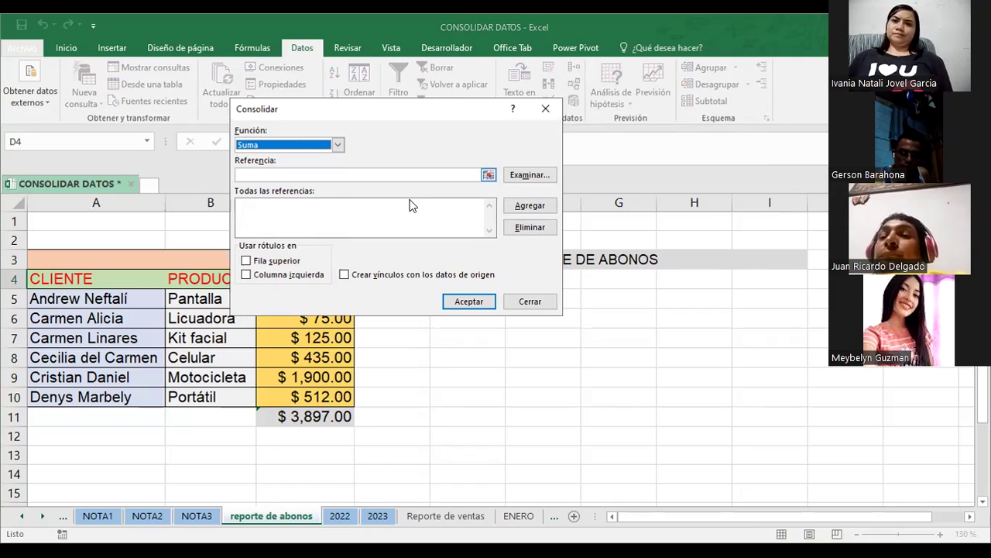
# Add '2022'!D4:I10 to the consolidation reference list.
pyautogui.press('Tab')
pyautogui.press('Tab')
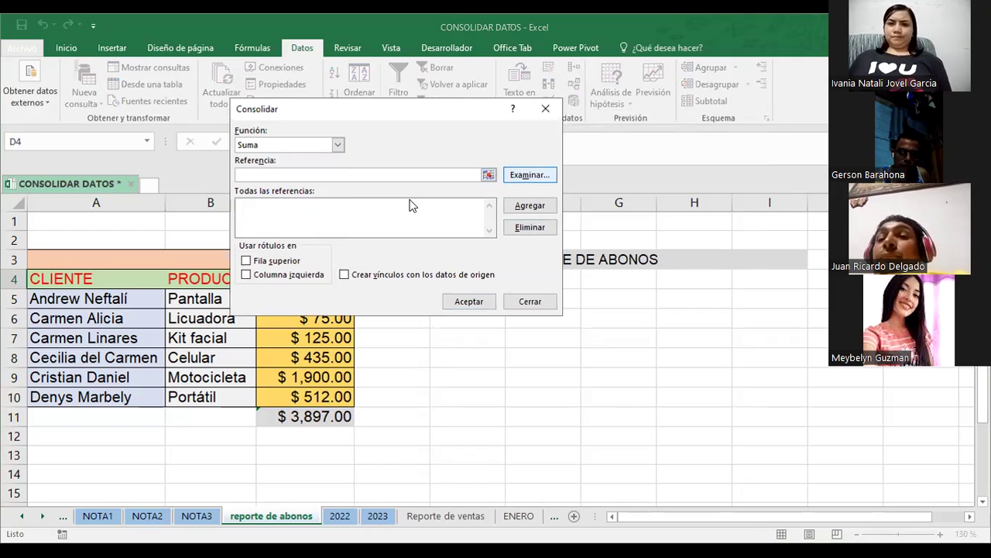
pyautogui.press('Return')
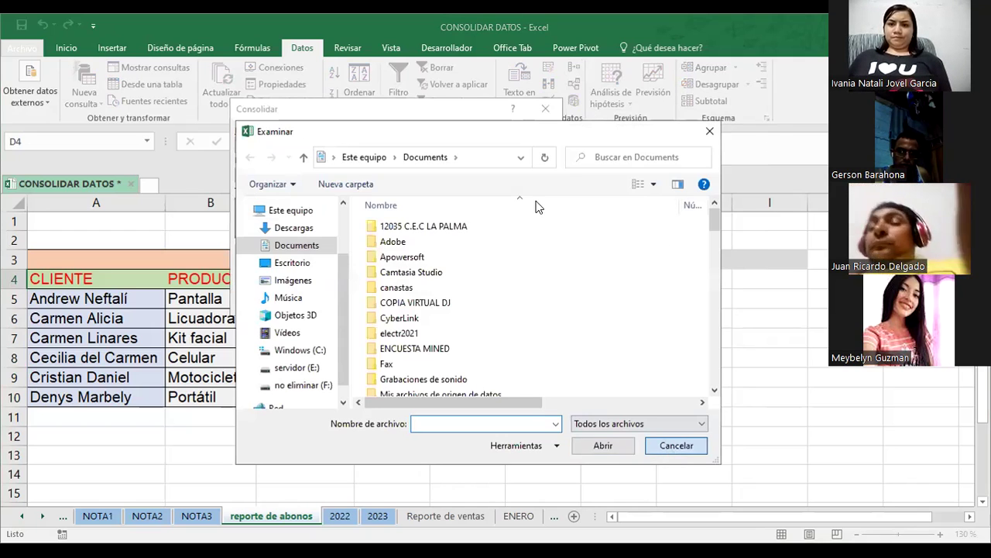
pyautogui.click(668, 448)
pyautogui.click(488, 175)
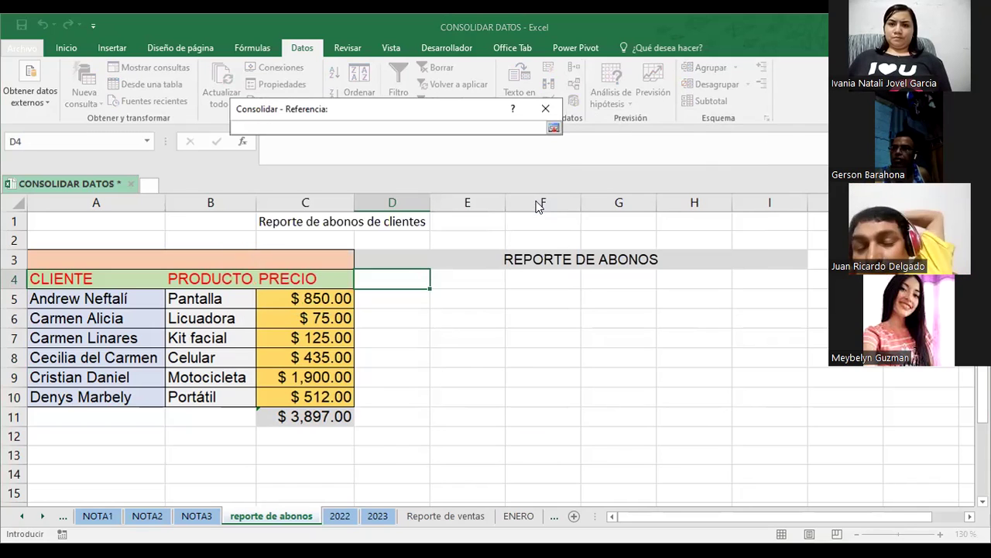
pyautogui.click(341, 516)
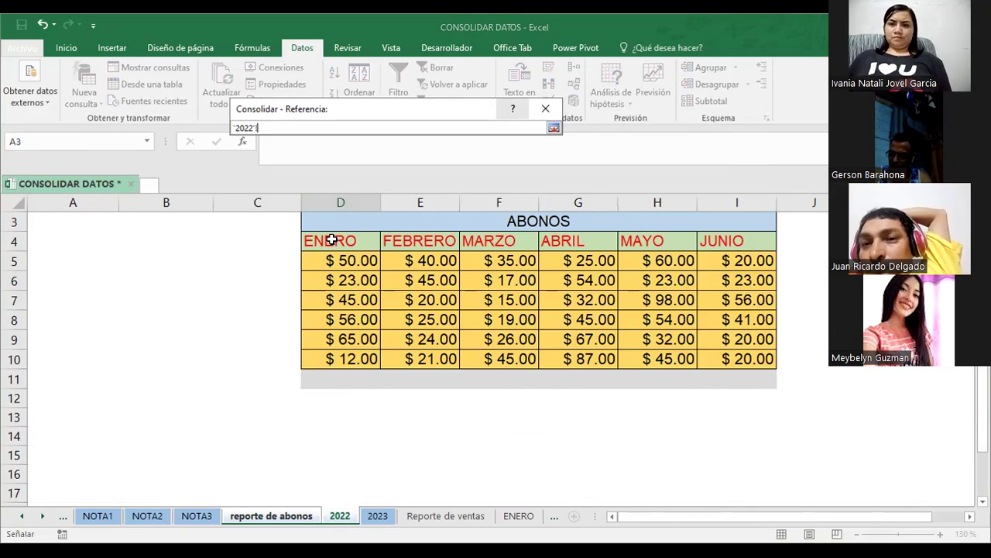
pyautogui.moveTo(330, 240); pyautogui.dragTo(748, 364)
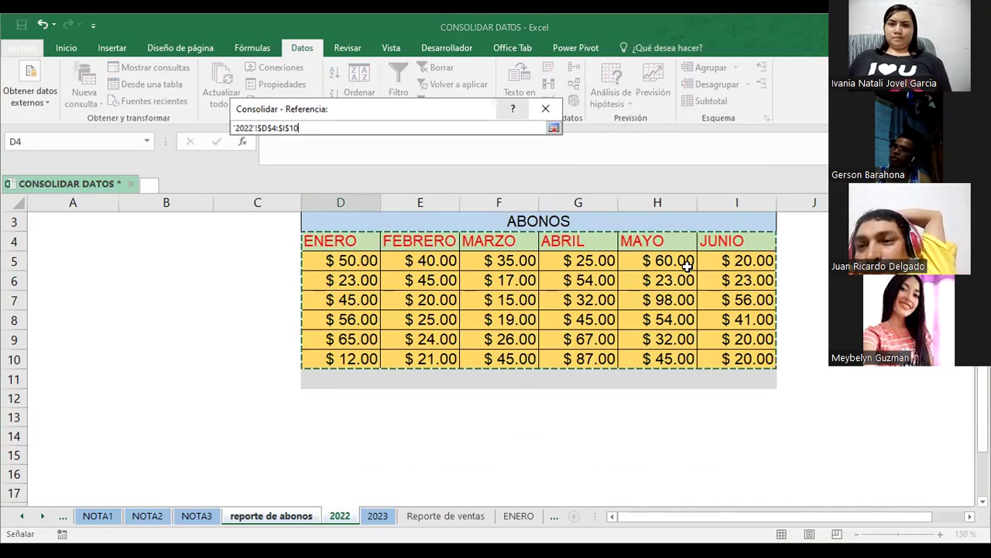
pyautogui.press('Return')
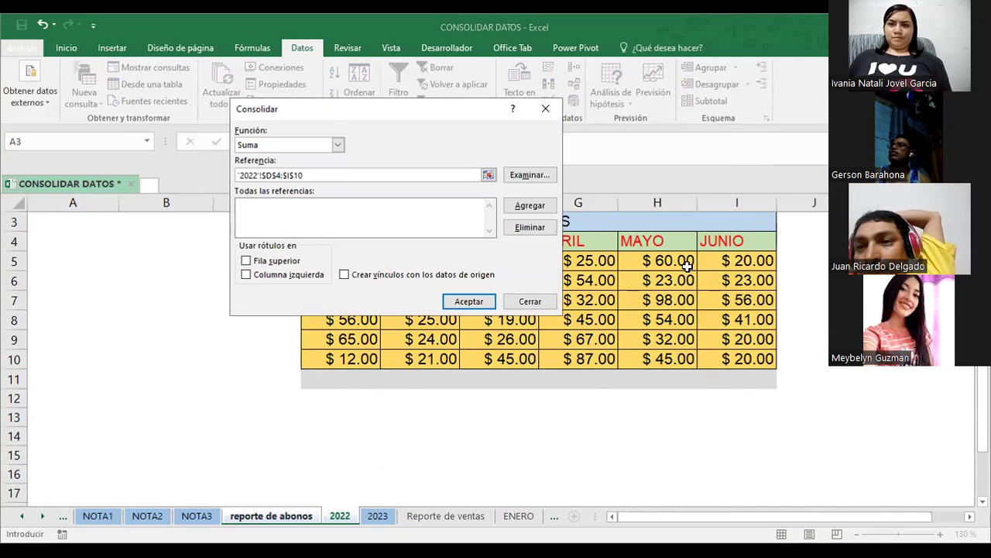
pyautogui.click(529, 205)
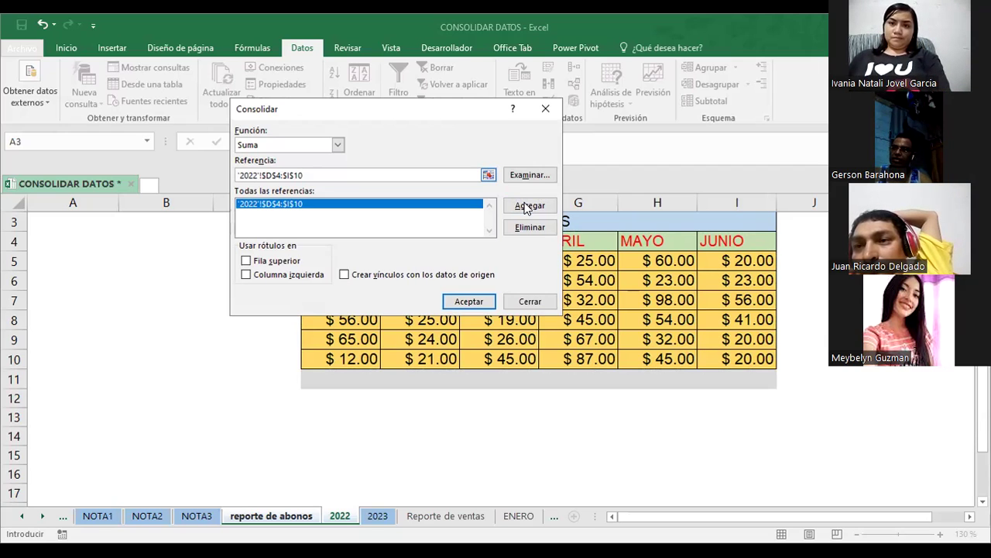
# Pick '2023'!D4:I10 as the next consolidation reference.
pyautogui.click(488, 175)
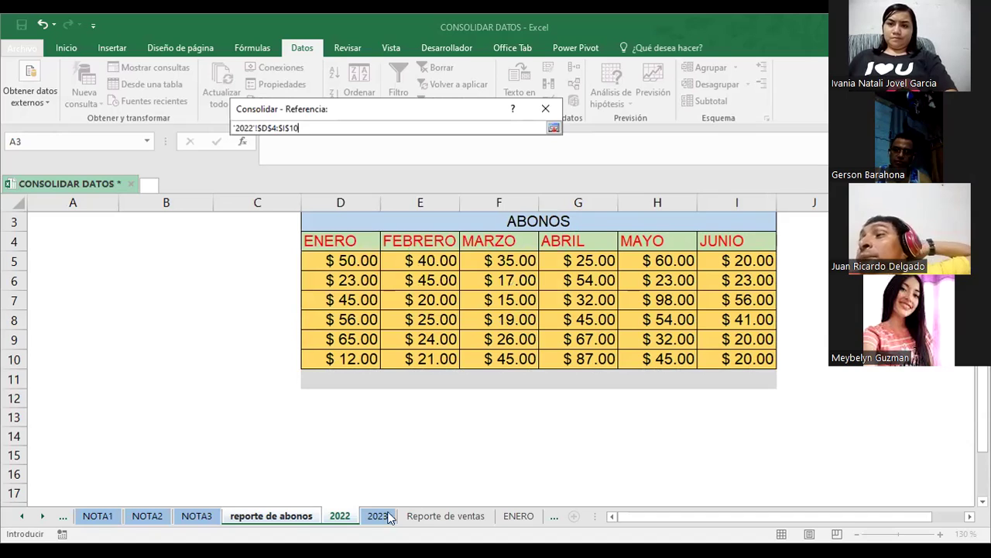
pyautogui.click(378, 516)
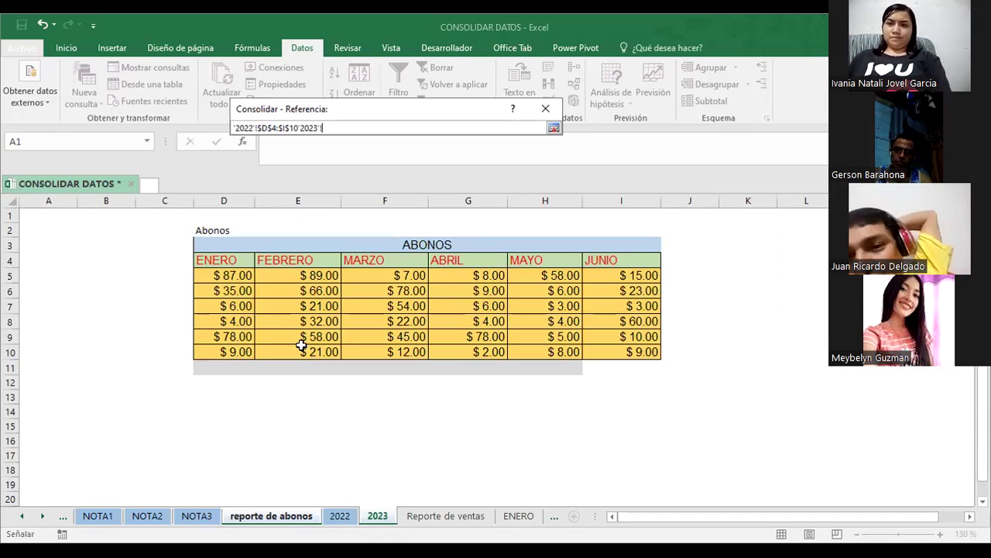
pyautogui.click(214, 259)
pyautogui.moveTo(622, 342); pyautogui.dragTo(624, 350)
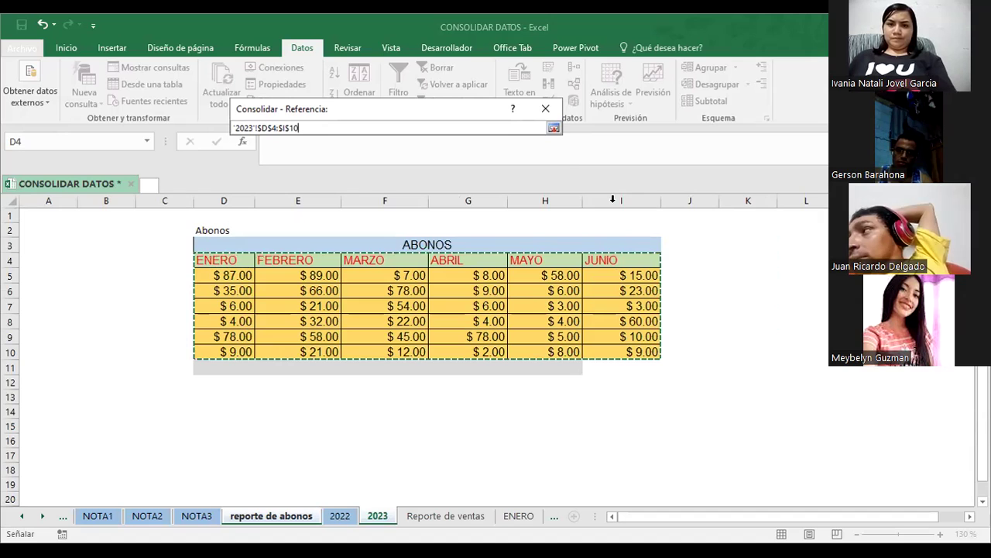
pyautogui.press('Return')
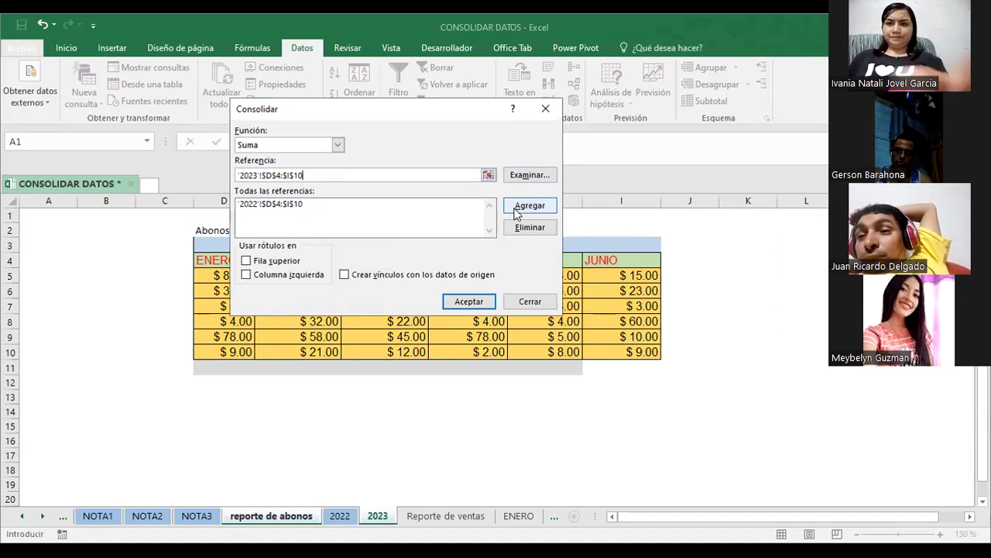
# Add the 2023 range, use top-row labels, run the Suma consolidation, and select D4:I10.
pyautogui.click(520, 206)
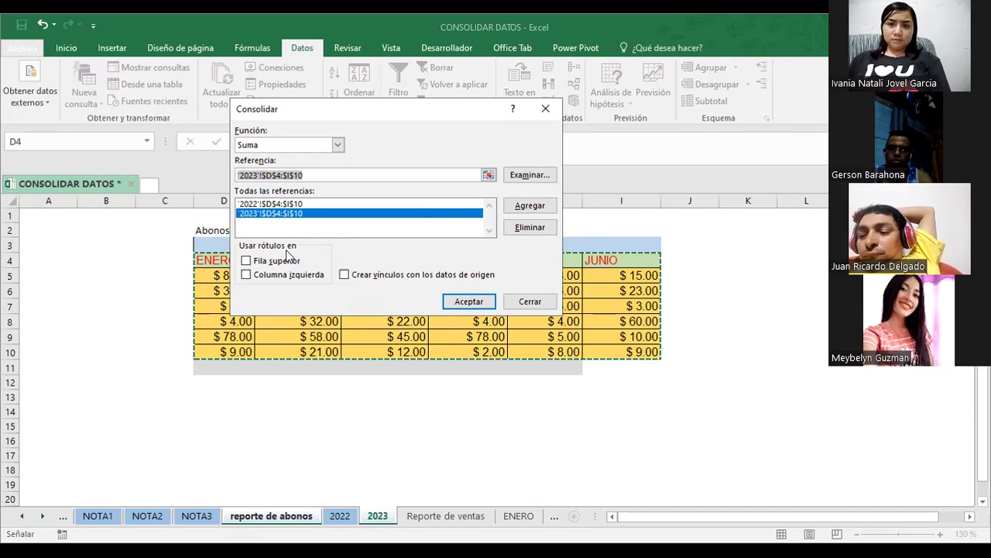
pyautogui.click(246, 262)
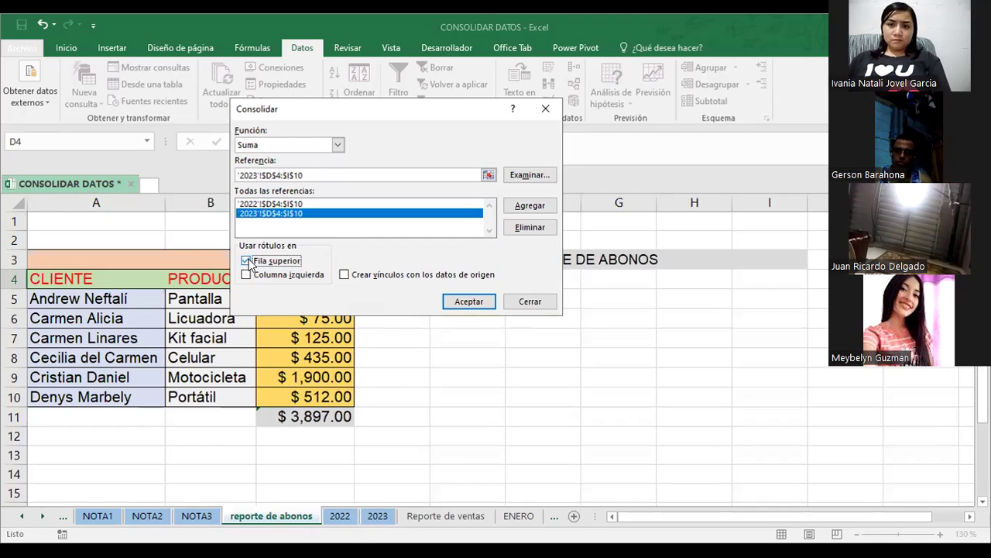
pyautogui.click(474, 302)
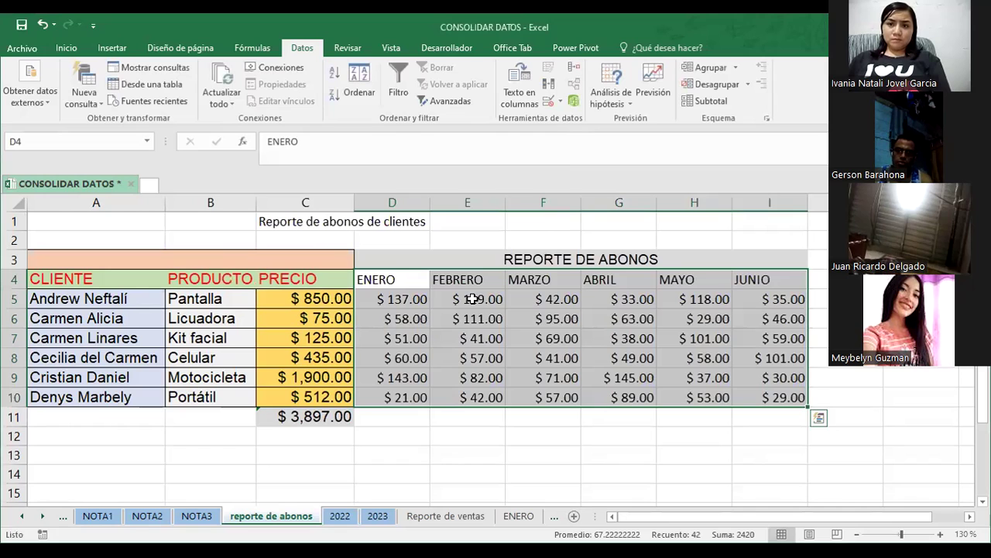
pyautogui.click(480, 452)
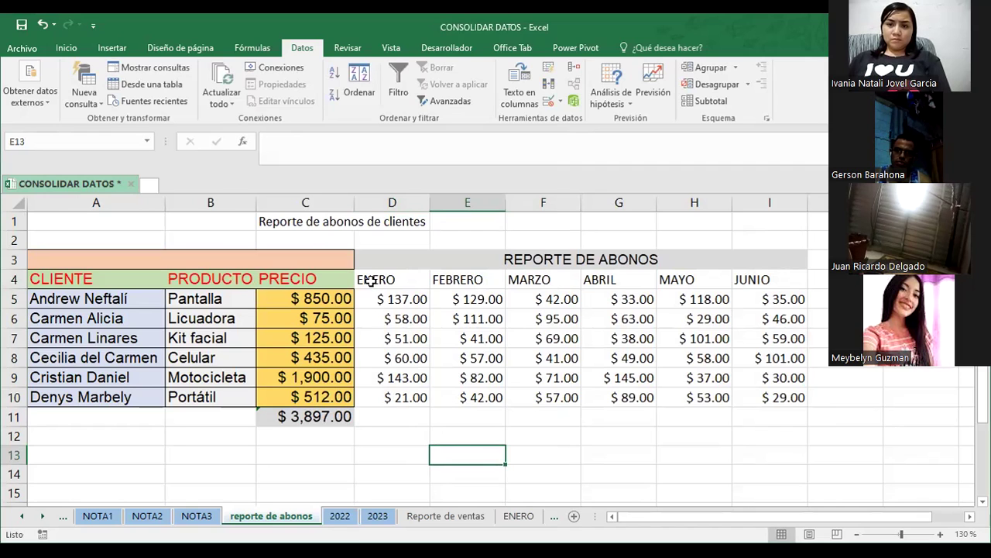
pyautogui.moveTo(371, 280); pyautogui.dragTo(798, 400)
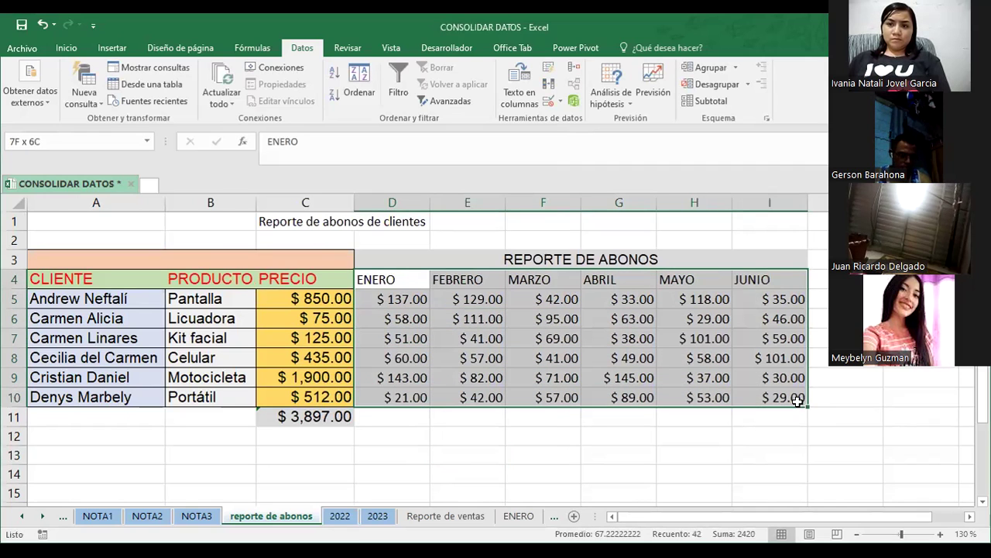
# Format D4:I10 as a table with headers, keeping the blue banded style.
pyautogui.click(109, 50)
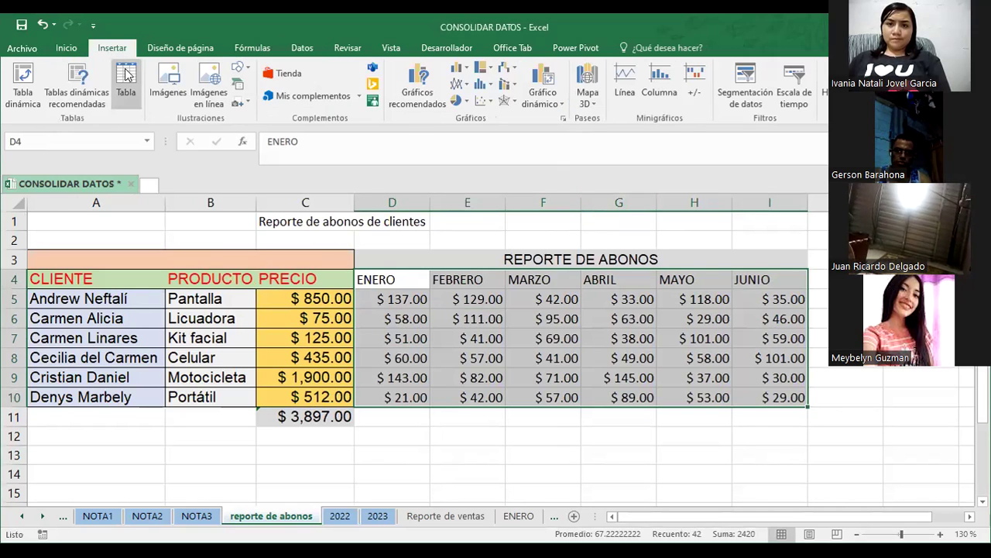
pyautogui.hotkey('ctrl', 't')
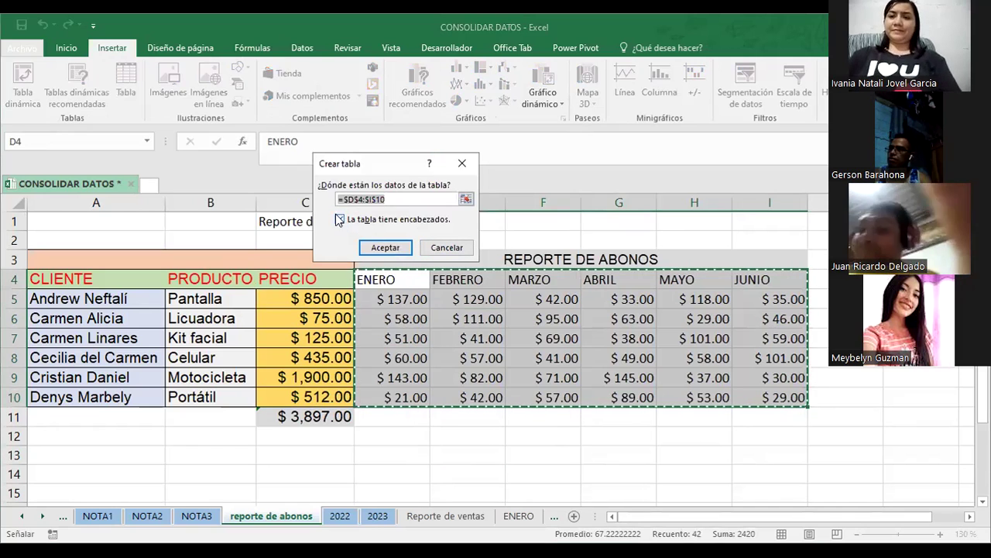
pyautogui.click(387, 249)
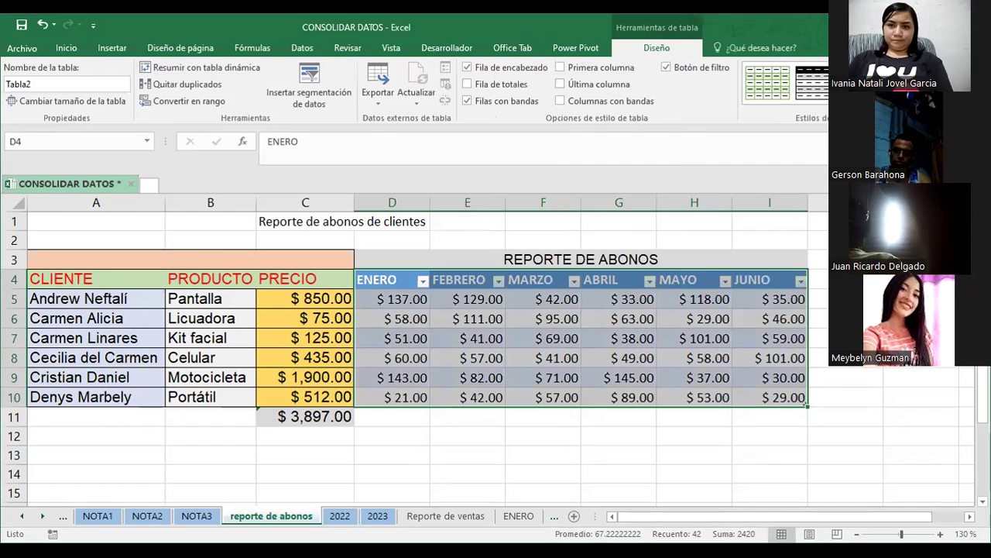
pyautogui.click(898, 109)
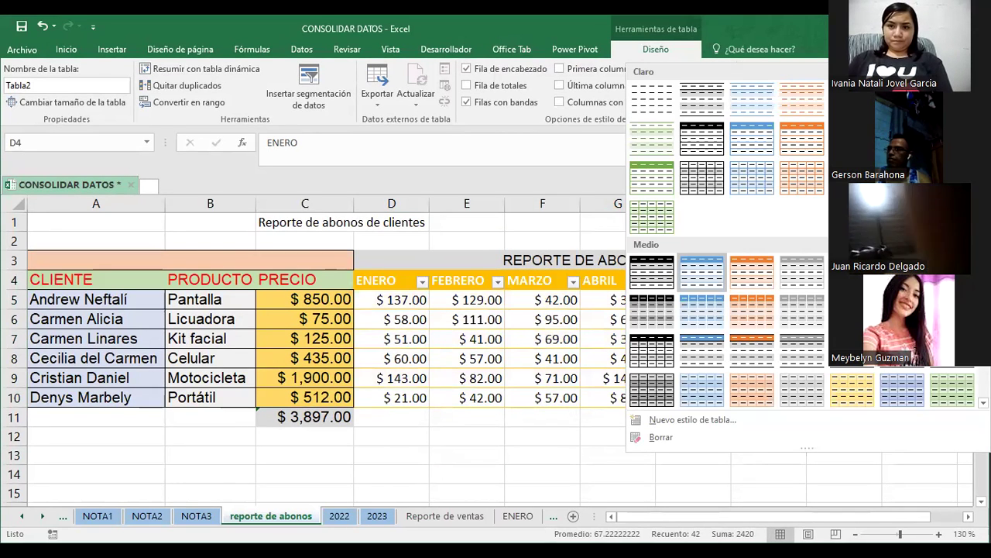
pyautogui.click(485, 422)
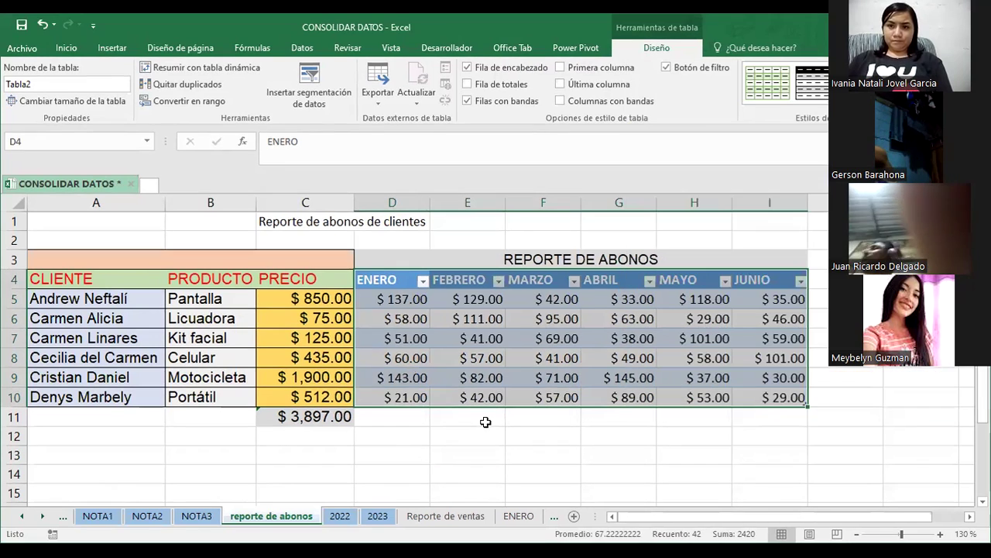
pyautogui.click(446, 450)
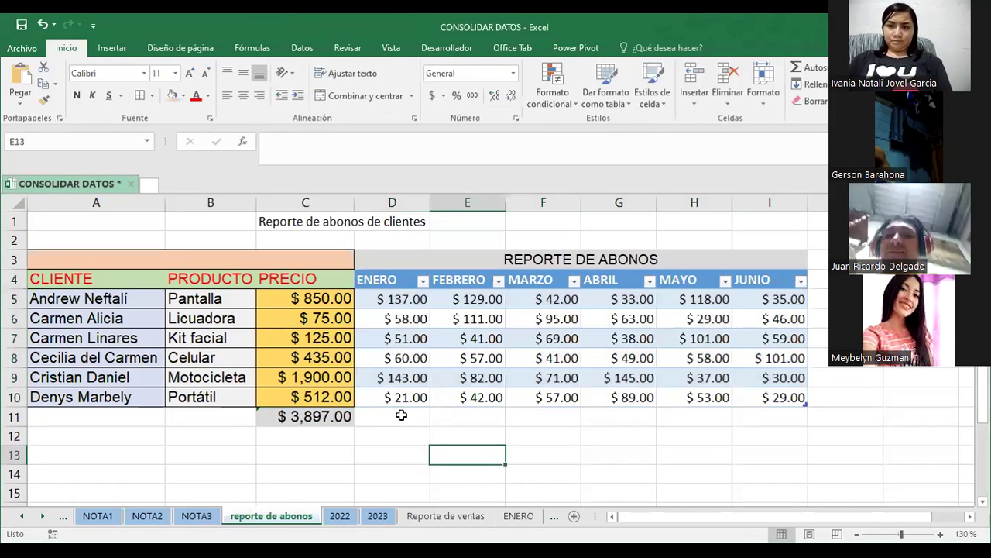
pyautogui.click(391, 302)
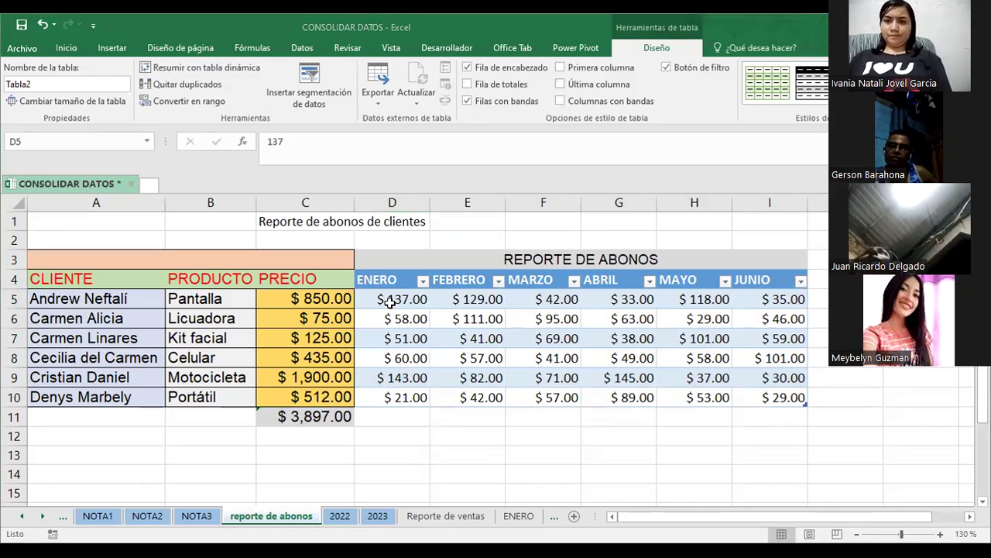
pyautogui.click(394, 338)
pyautogui.click(471, 337)
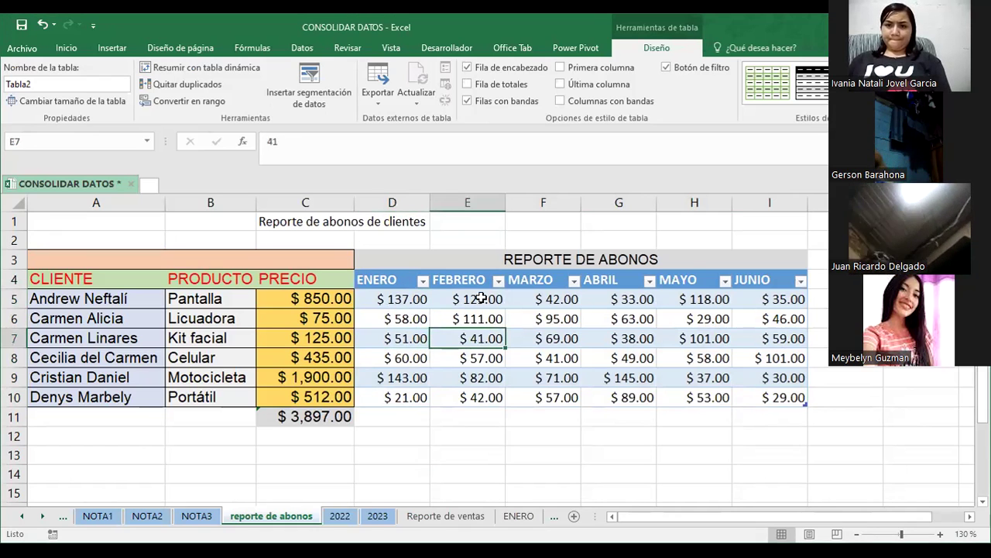
pyautogui.click(481, 299)
pyautogui.click(609, 307)
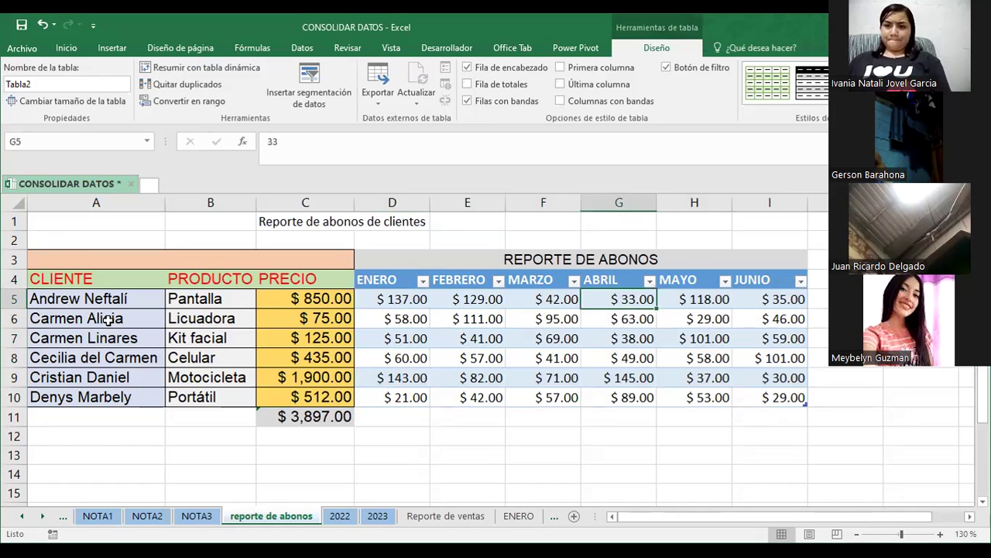
pyautogui.click(74, 298)
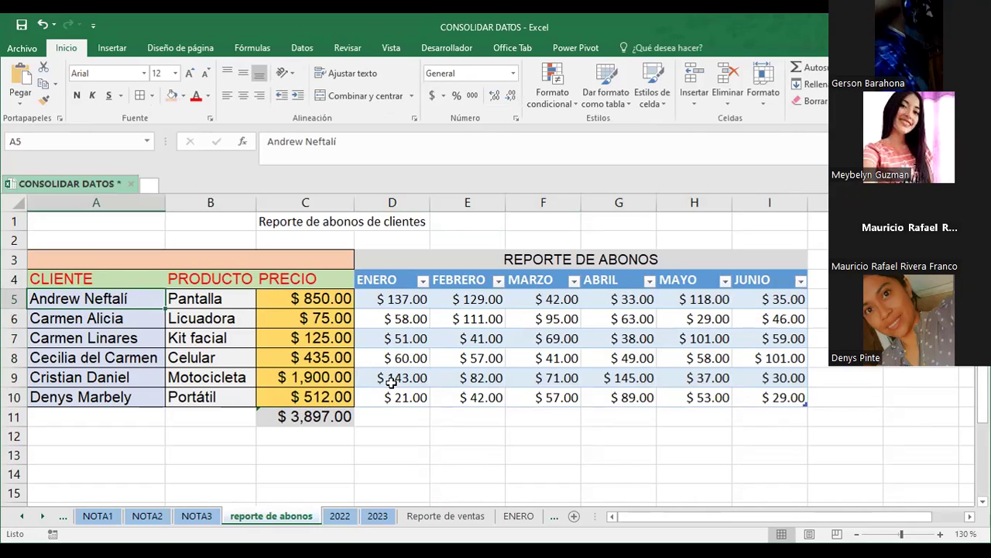
# Compare the 2022 and 2023 sheets, then start typing =50 in C13 of reporte de abonos.
pyautogui.click(341, 516)
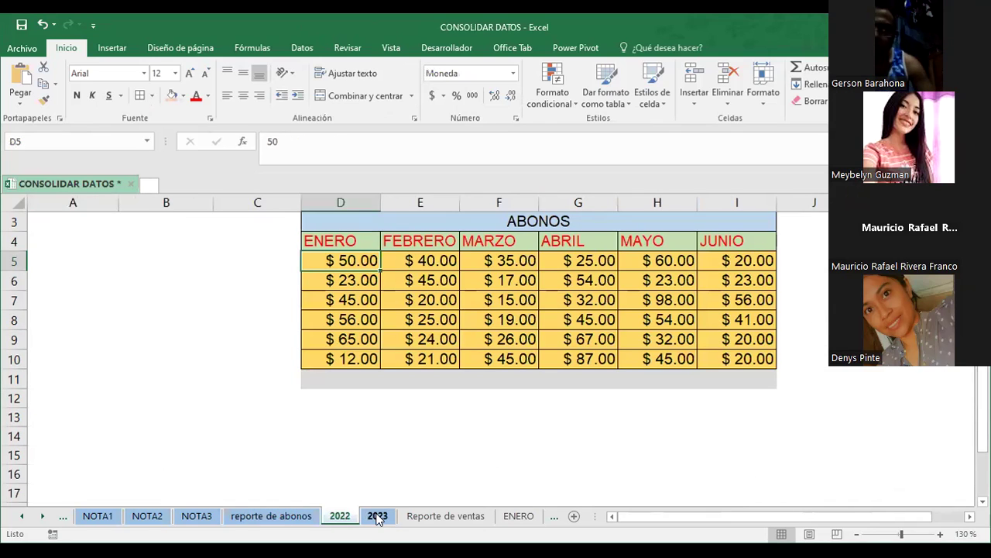
pyautogui.click(378, 516)
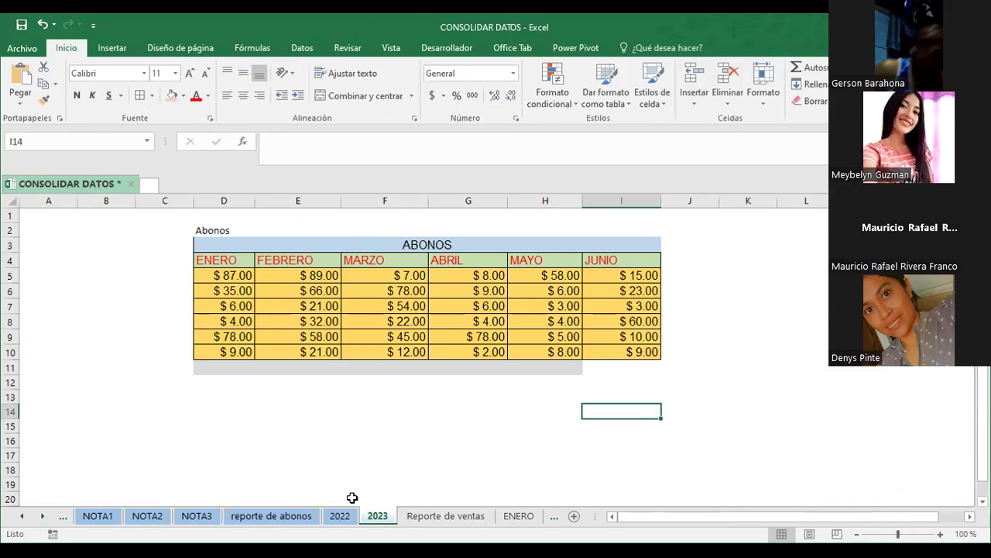
pyautogui.click(283, 517)
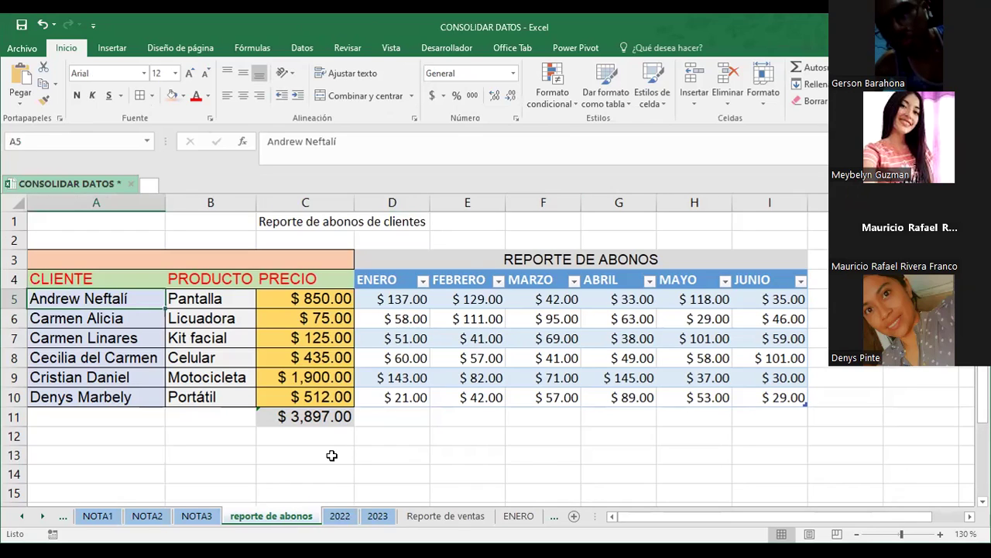
pyautogui.click(331, 454)
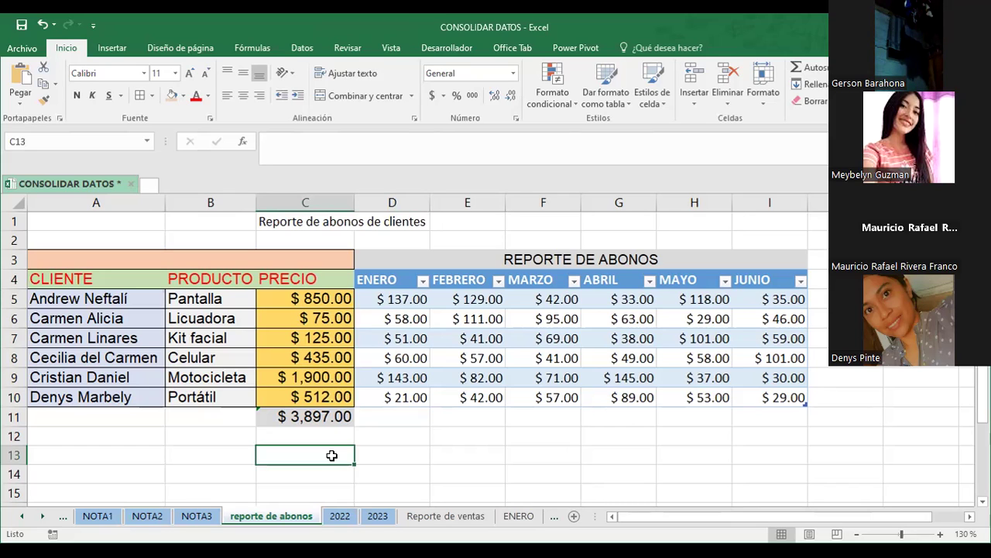
pyautogui.write('=')
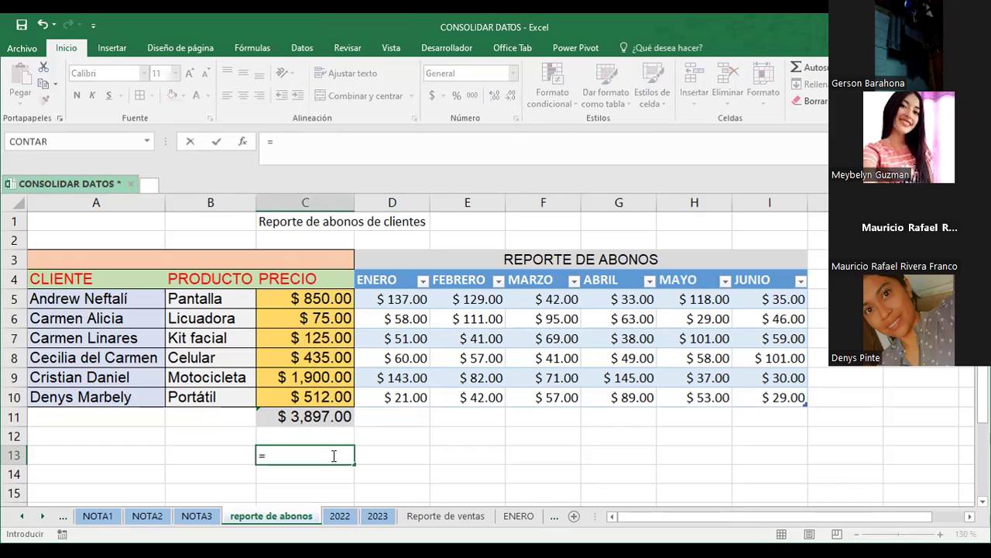
pyautogui.write('50+87')
# Enter the 50+87 sum in C13 giving 137, then check the second client's 2022 January payment of 23.
pyautogui.press('Return')
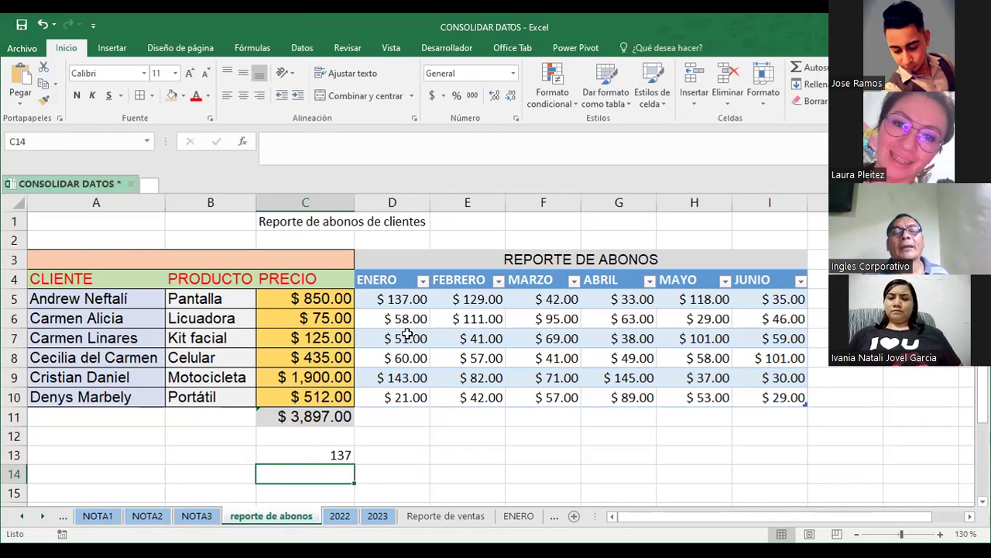
pyautogui.click(340, 517)
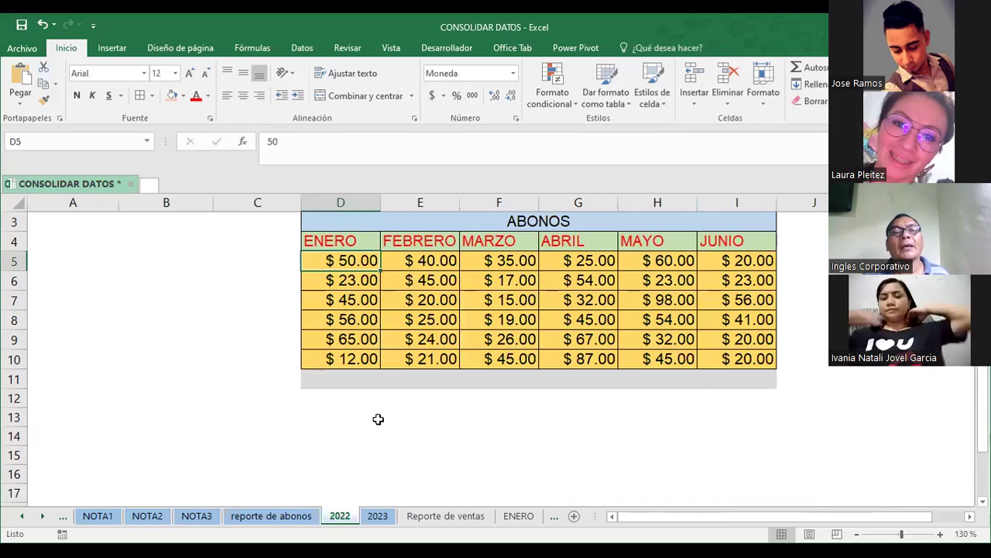
pyautogui.click(341, 283)
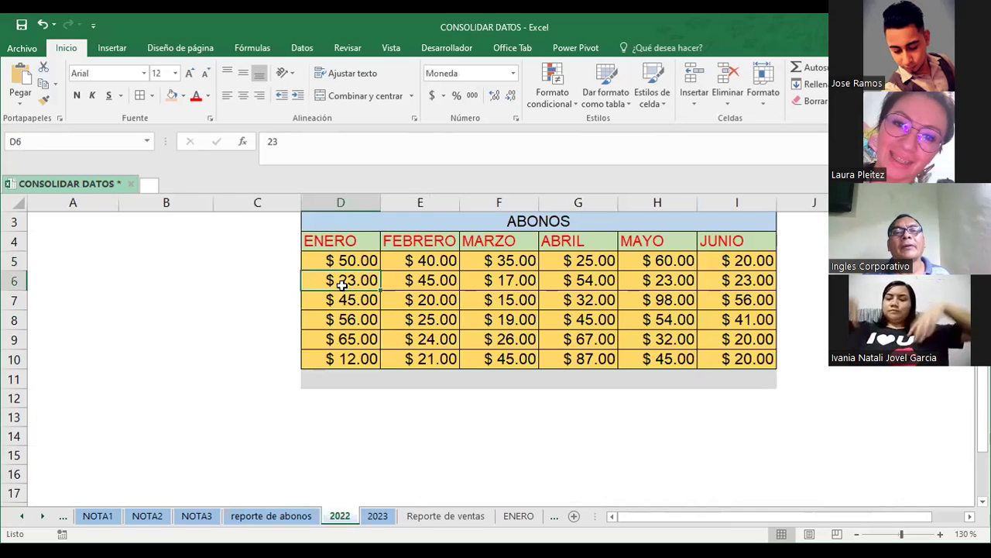
pyautogui.click(289, 516)
pyautogui.click(90, 318)
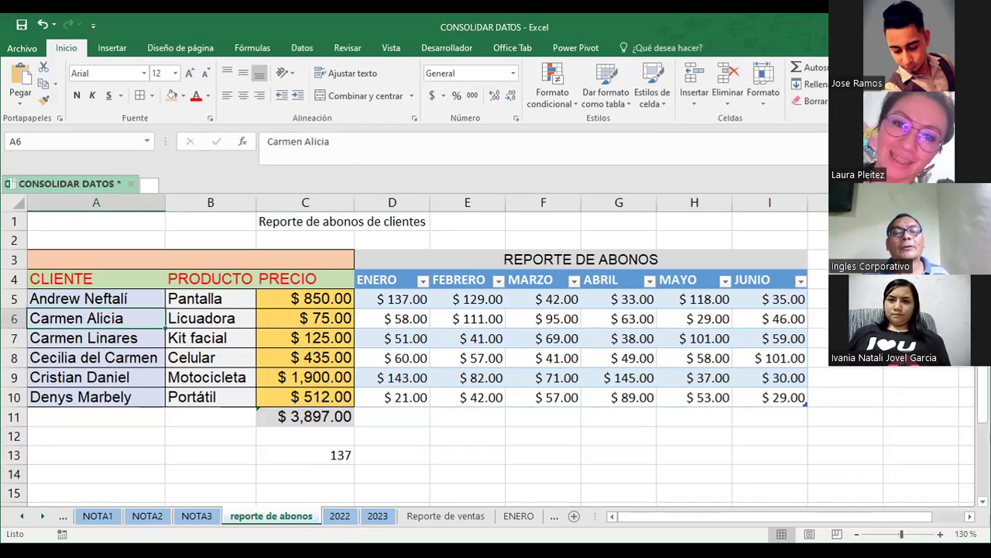
# Check the 2022 and 2023 sheet values and reselect C13 on reporte de abonos.
pyautogui.click(339, 516)
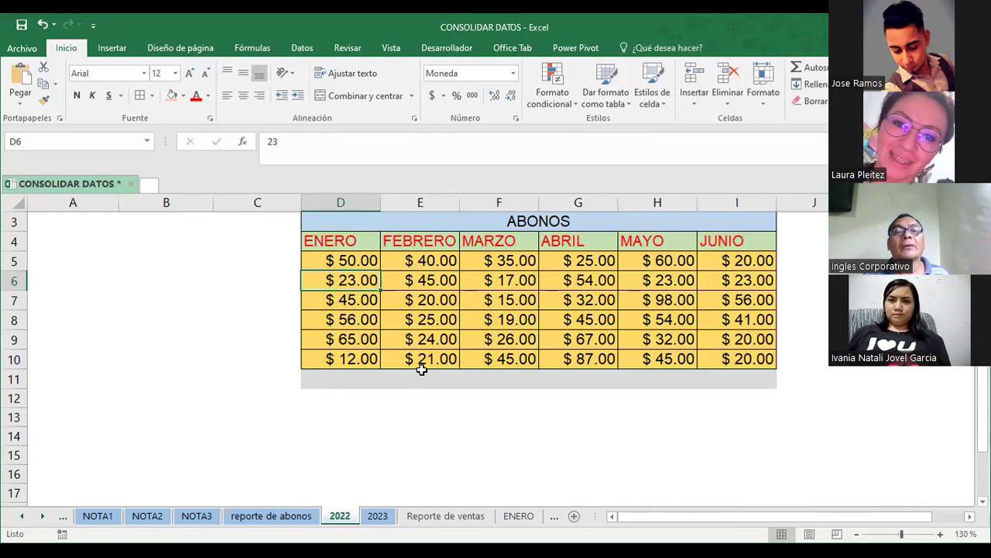
pyautogui.click(375, 516)
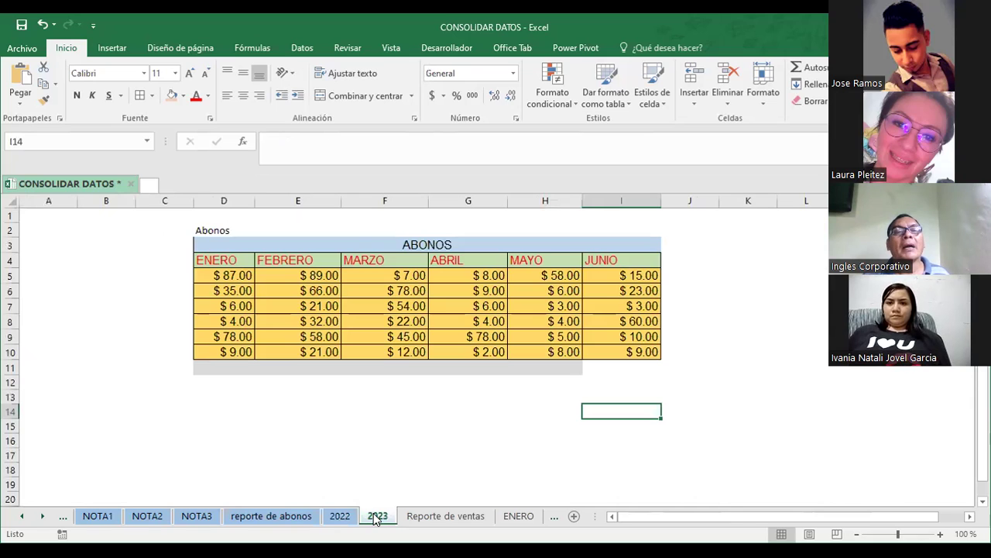
pyautogui.click(291, 516)
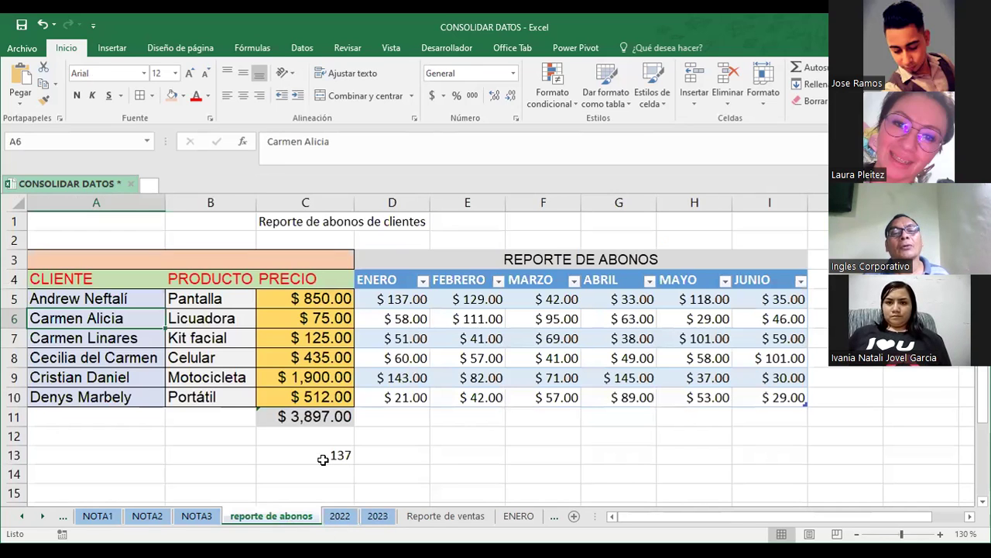
pyautogui.click(323, 457)
# Replace C13's formula with =23+35, giving 58, then select D4.
pyautogui.write('=')
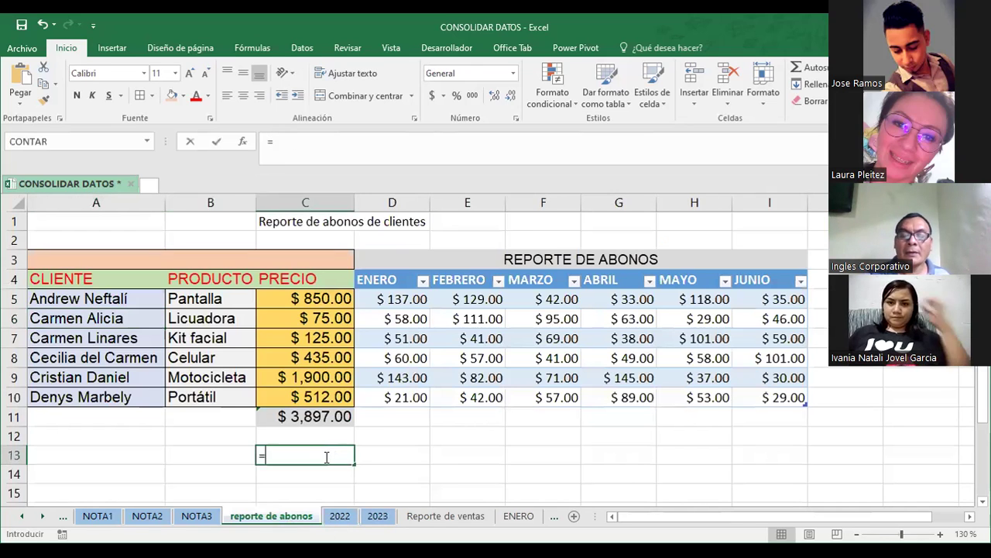
pyautogui.write('23+35')
pyautogui.press('Return')
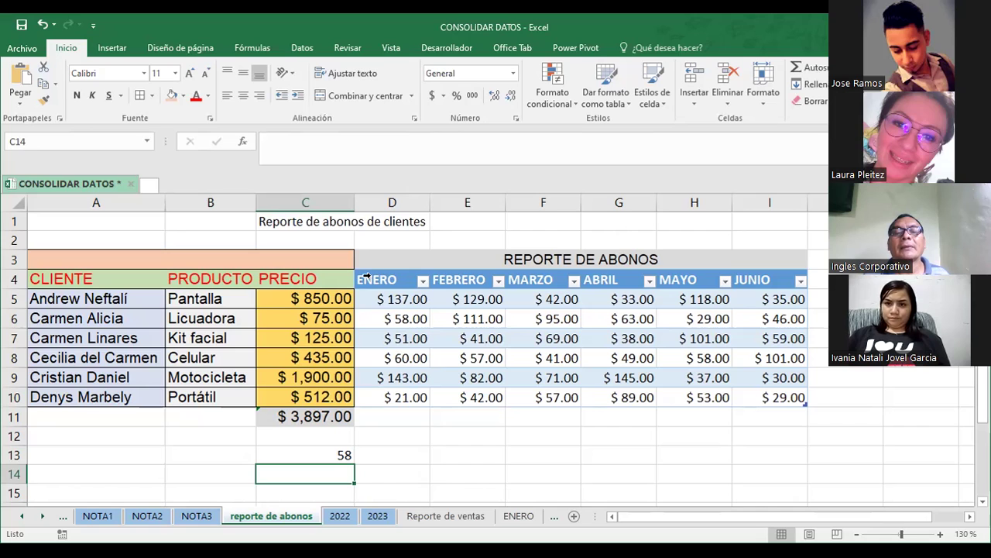
pyautogui.click(372, 278)
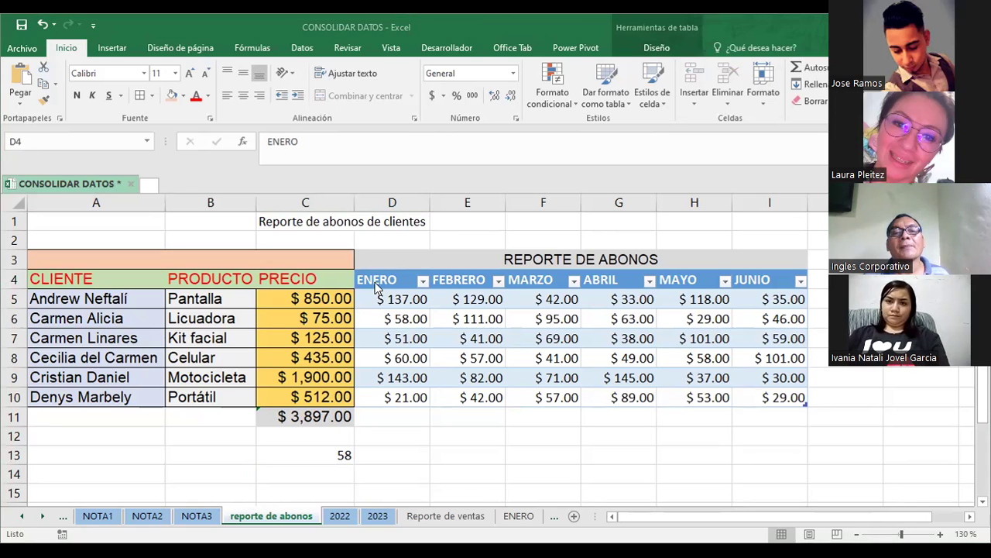
pyautogui.click(378, 277)
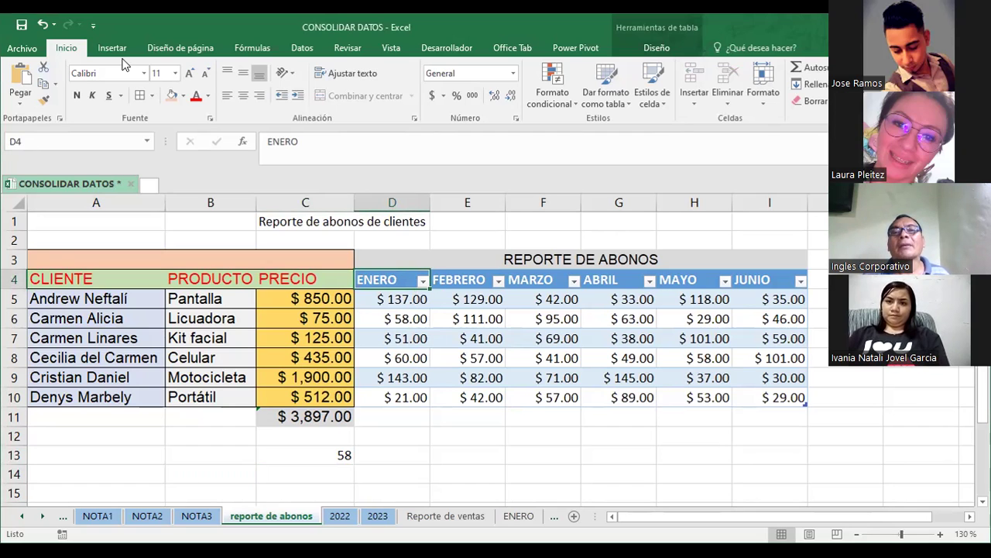
pyautogui.click(300, 48)
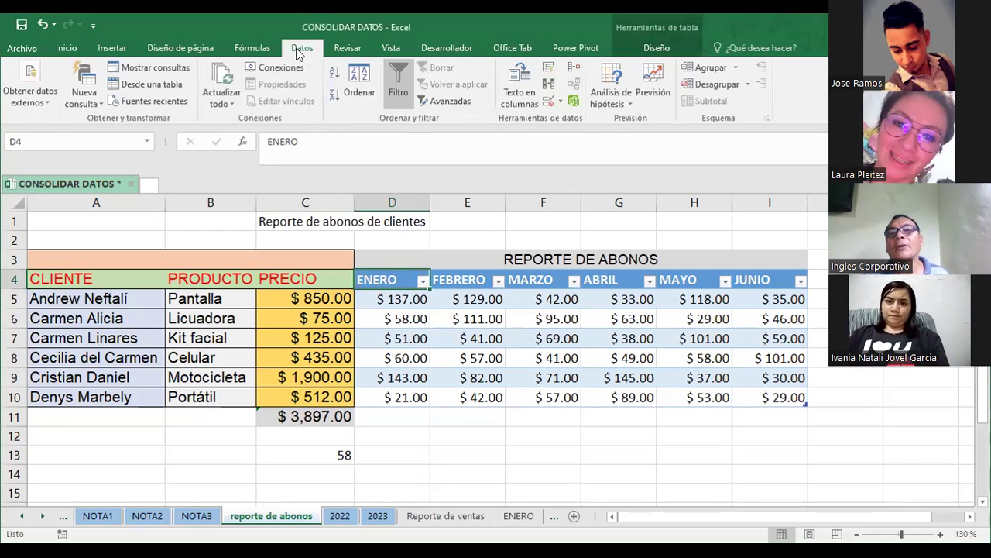
# Rerun the consolidation with the Cuenta function and dismiss the two resulting error messages.
pyautogui.click(573, 68)
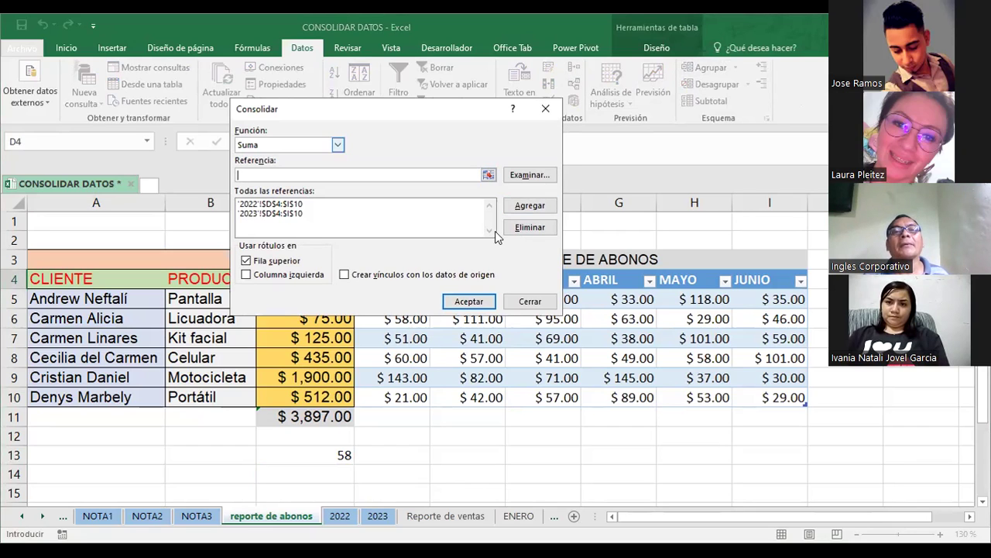
pyautogui.hotkey('alt', 'Down')
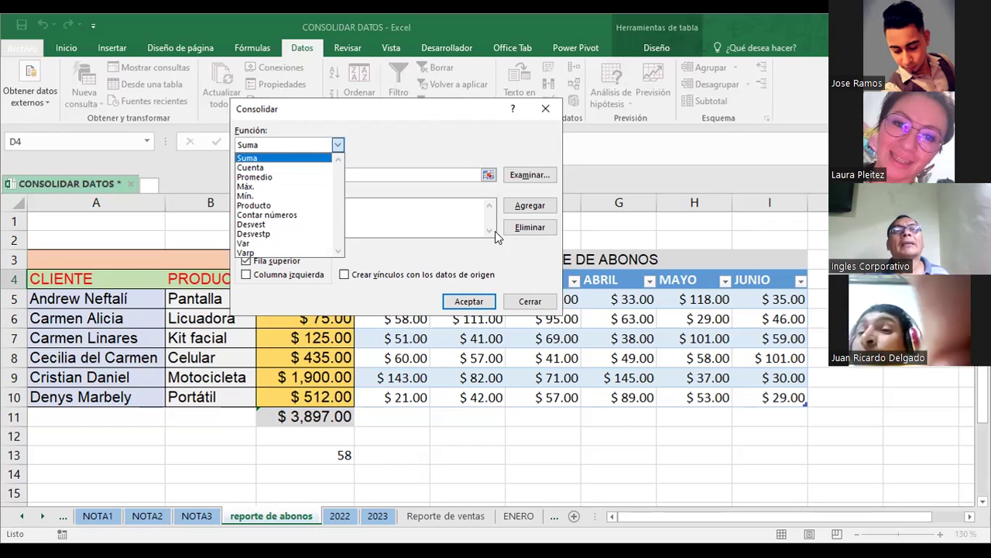
pyautogui.press('Down')
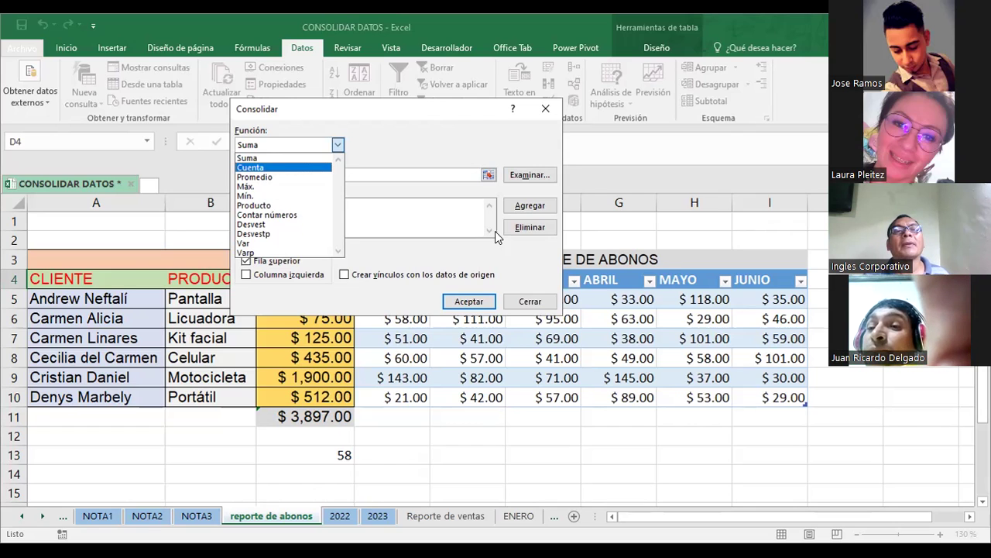
pyautogui.press('Return')
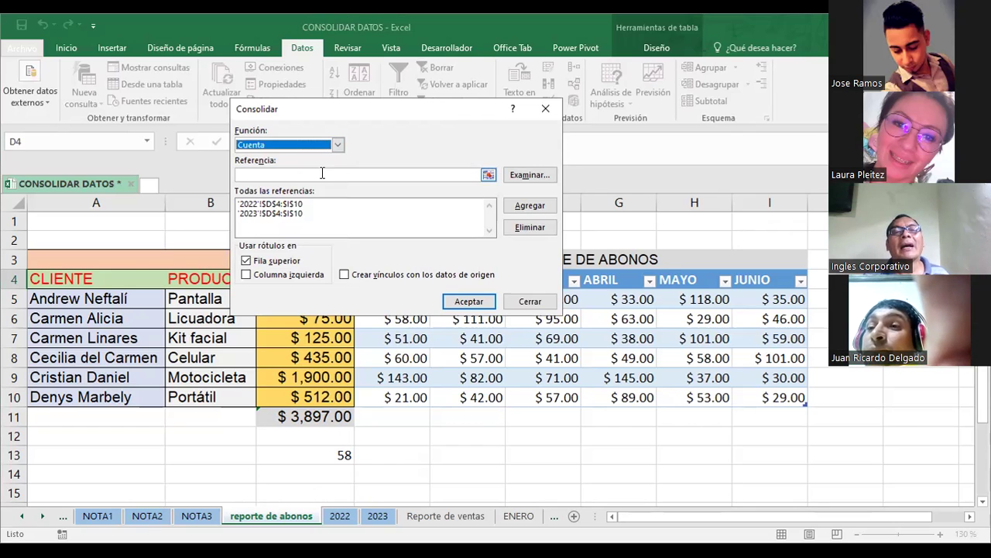
pyautogui.click(469, 302)
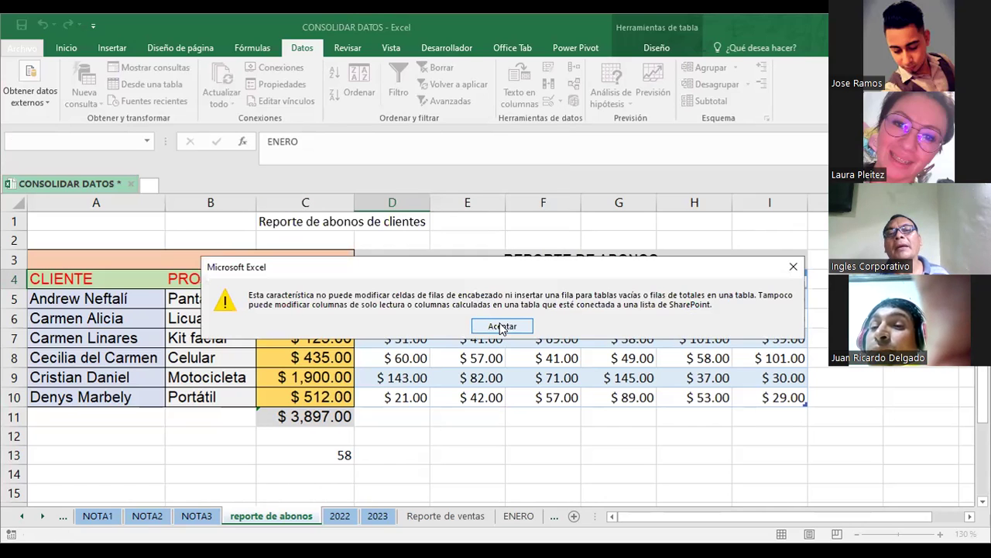
pyautogui.click(502, 326)
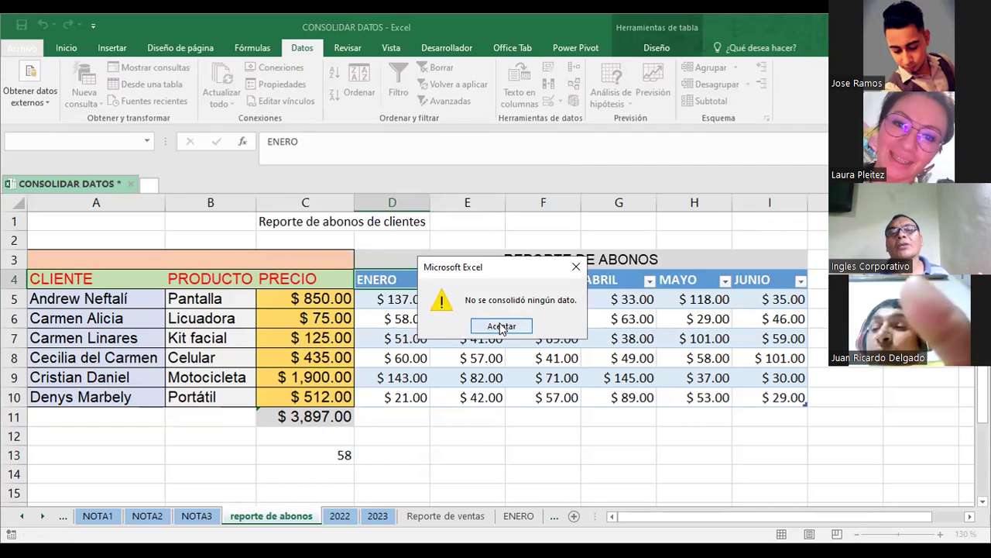
pyautogui.click(502, 326)
# Select the ENERO–JUNIO block D4:I10.
pyautogui.click(392, 260)
pyautogui.moveTo(385, 280)
pyautogui.mouseDown()
pyautogui.moveTo(395, 396)
pyautogui.moveTo(767, 389)
pyautogui.mouseUp()
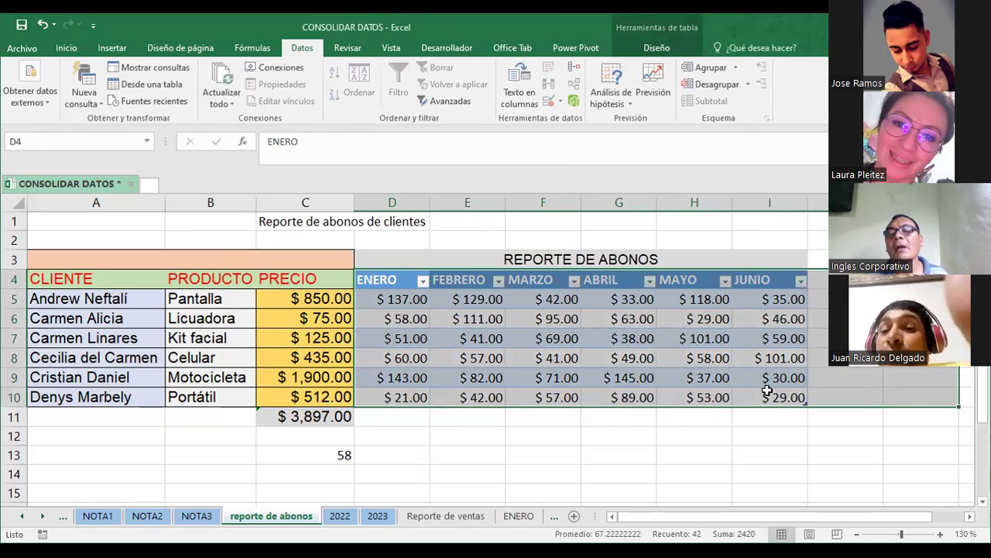
pyautogui.moveTo(380, 278); pyautogui.dragTo(779, 395)
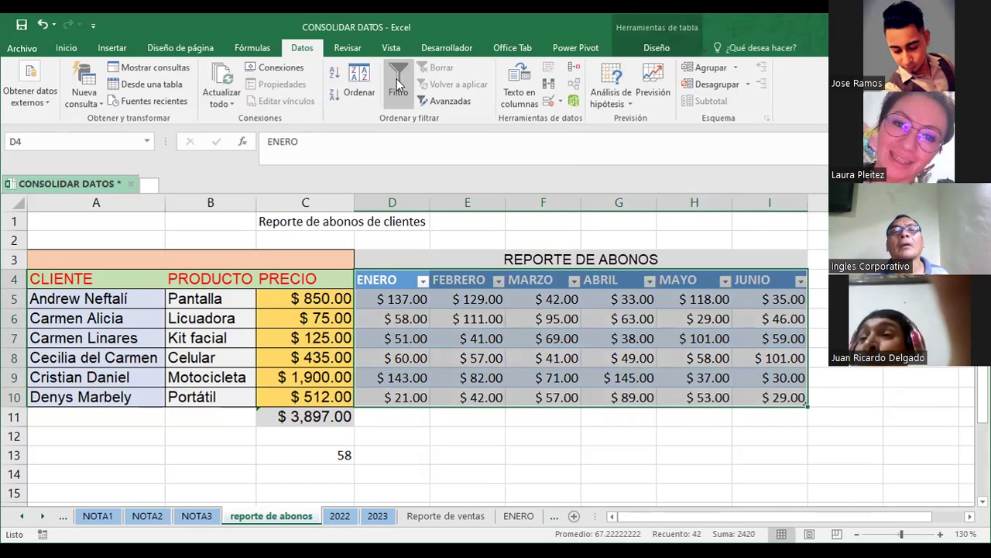
# Turn off the header filter arrows and clear the D4:I10 block.
pyautogui.hotkey('ctrl', 'shift', 'l')
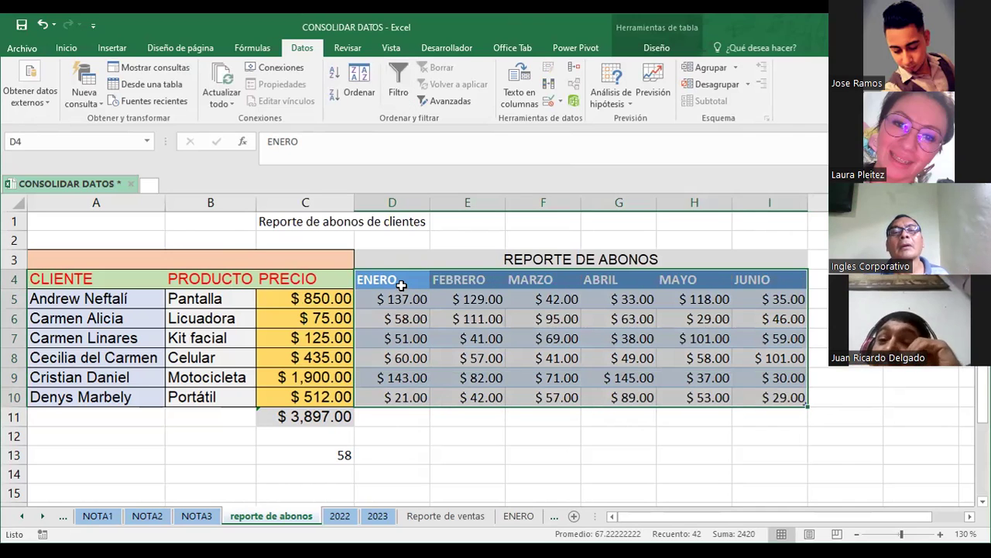
pyautogui.press('Delete')
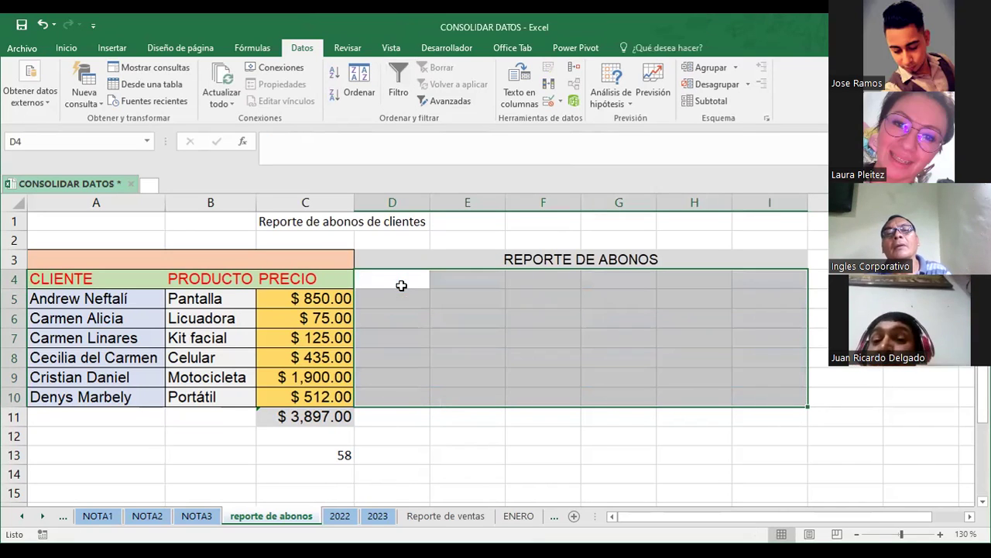
pyautogui.click(810, 288)
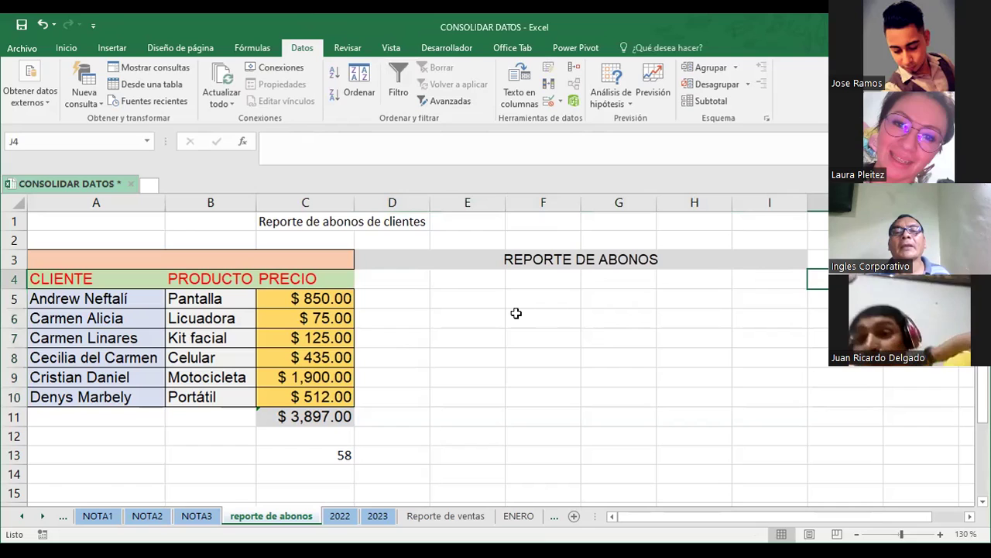
# Run the Cuenta consolidation into D4, filling every ENERO–JUNIO cell with 2.00.
pyautogui.click(398, 281)
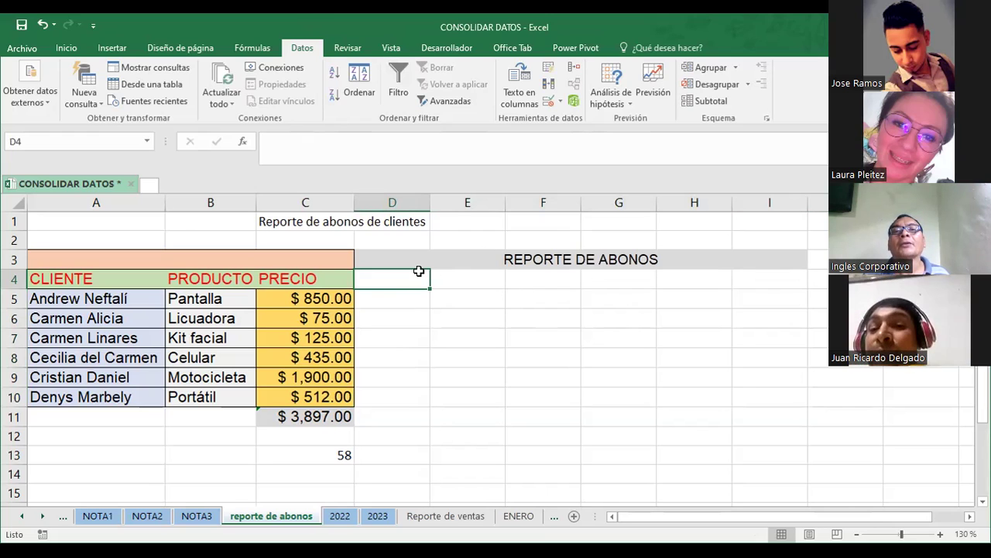
pyautogui.click(574, 68)
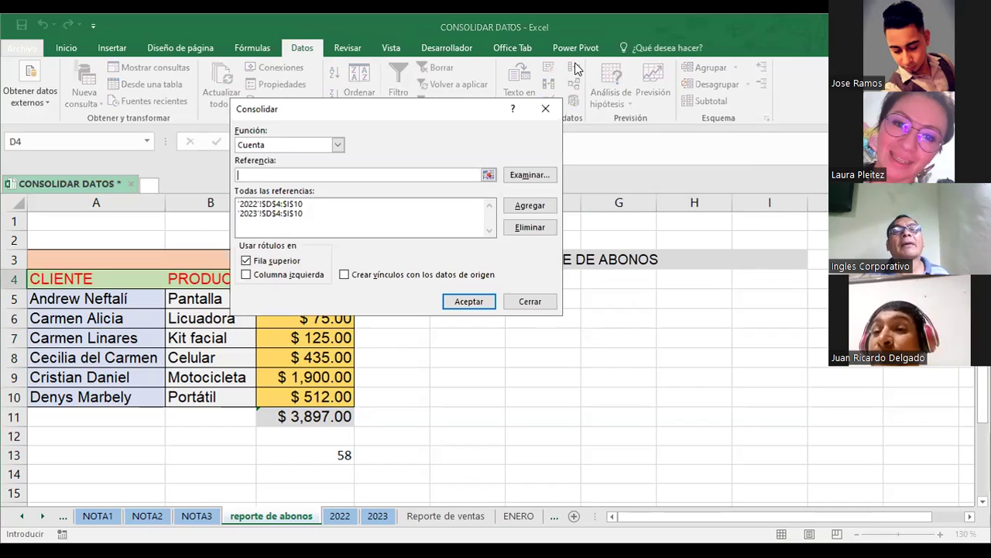
pyautogui.click(337, 145)
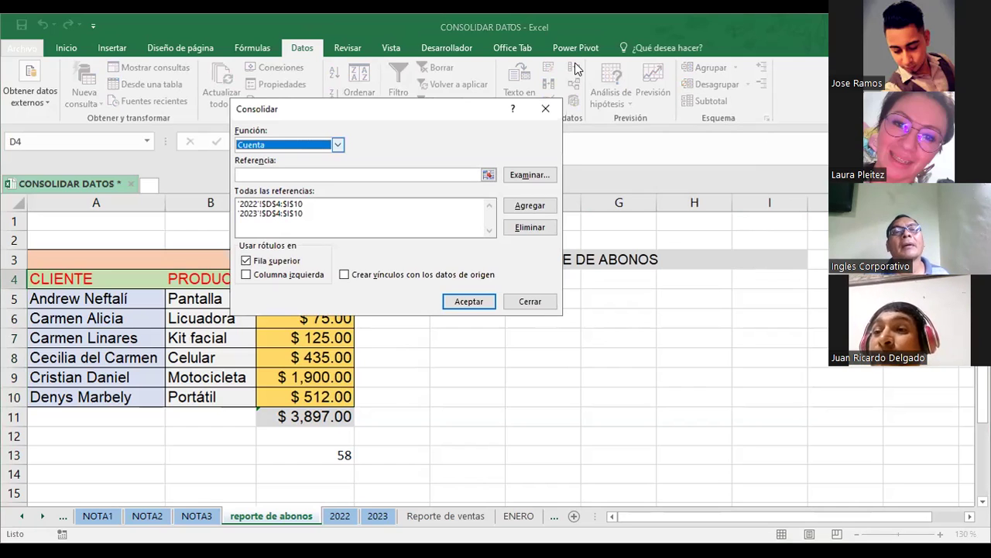
pyautogui.click(474, 303)
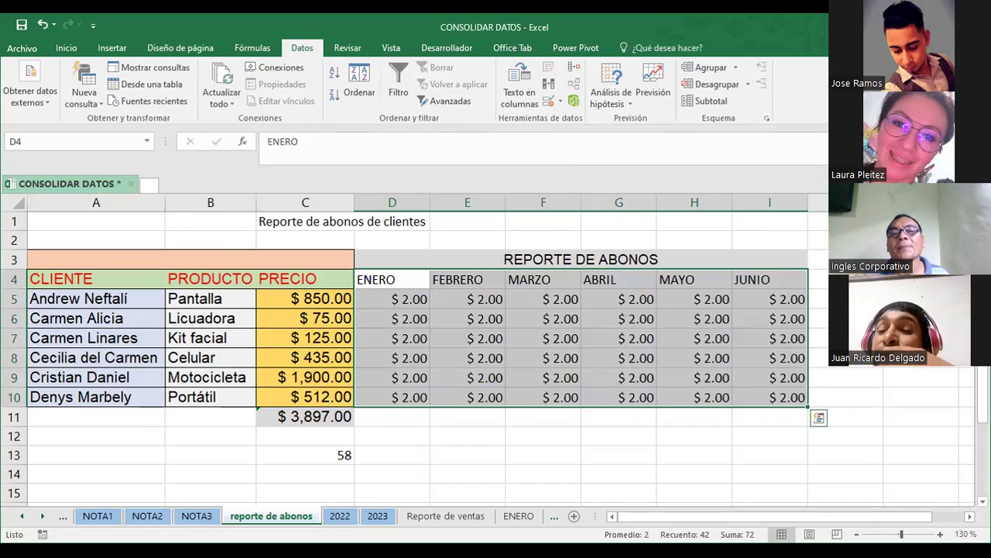
pyautogui.click(922, 318)
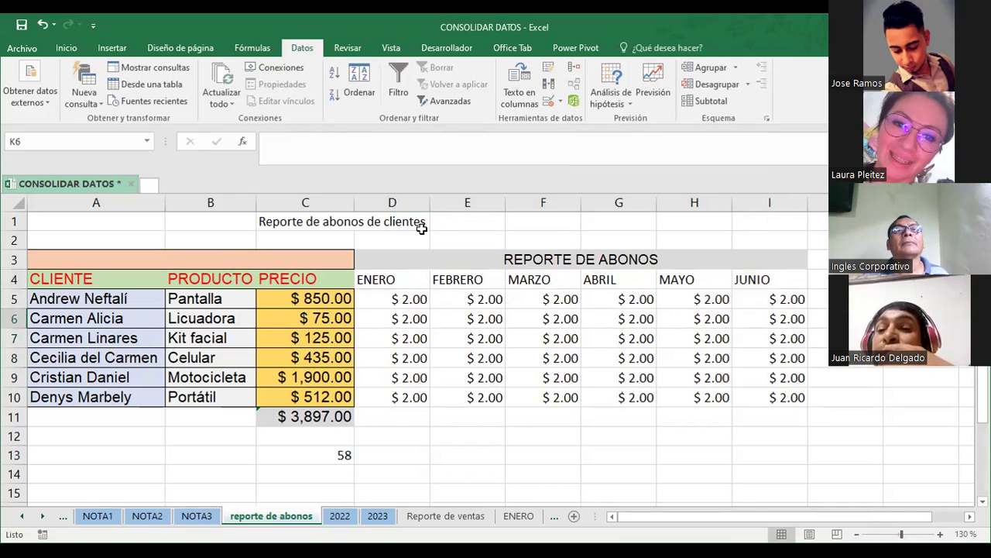
pyautogui.click(391, 48)
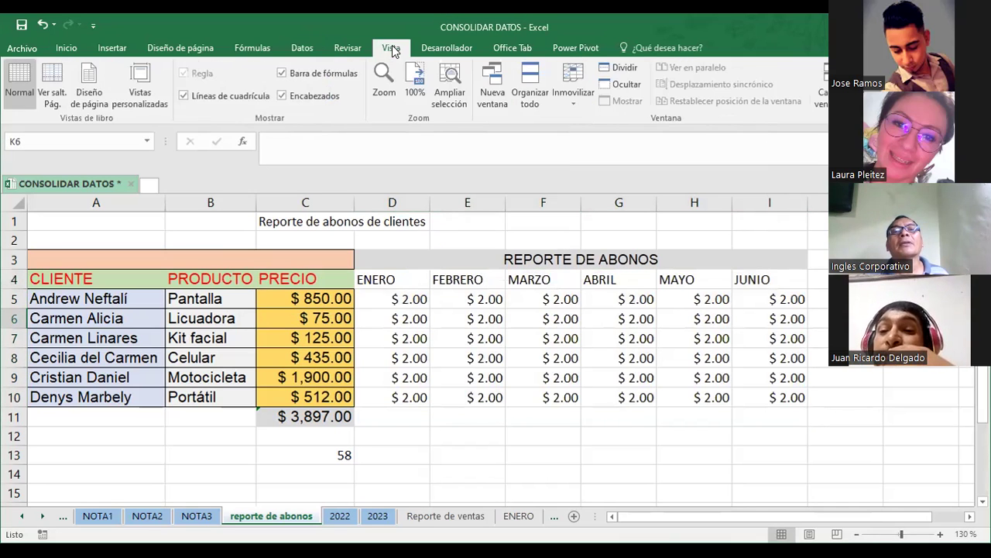
# Hide the worksheet gridlines and review the Consolidar settings for D4 without changes.
pyautogui.click(185, 96)
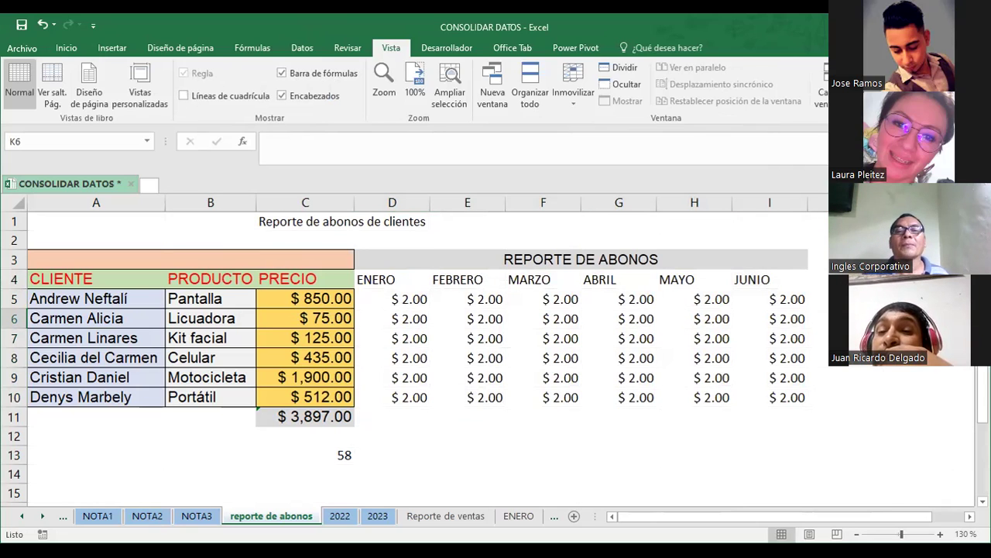
pyautogui.click(367, 278)
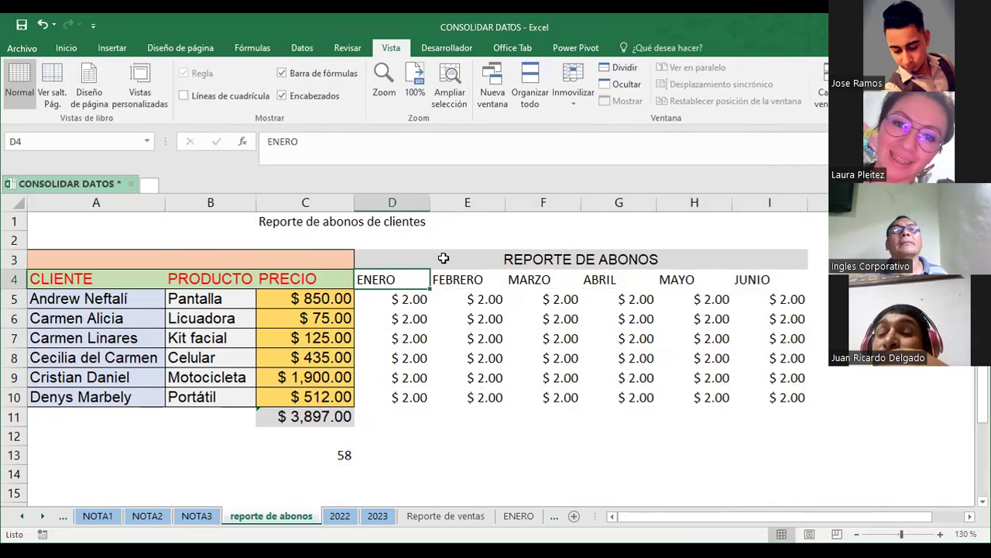
pyautogui.click(303, 48)
pyautogui.click(576, 68)
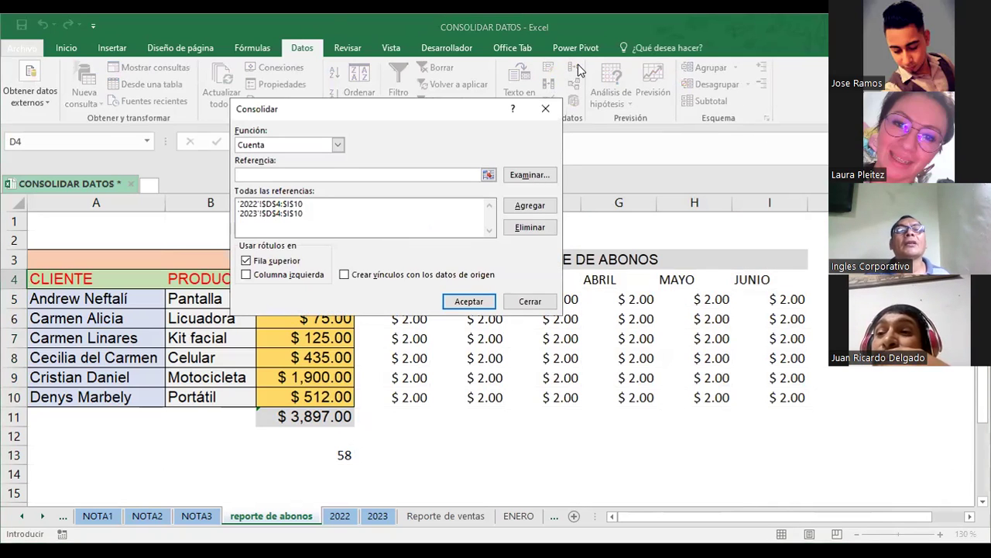
pyautogui.click(532, 301)
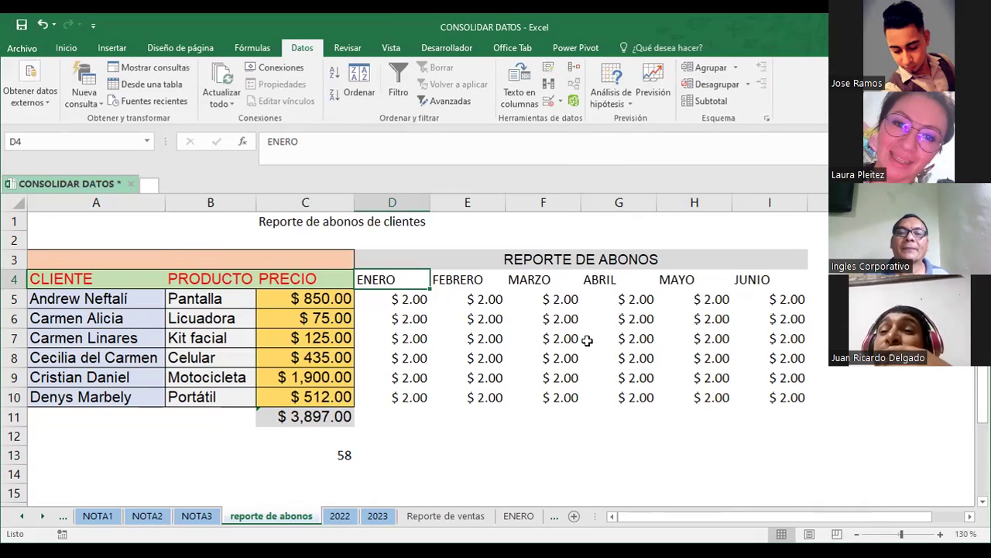
# Delete the 58 test sum from cell C13.
pyautogui.click(917, 318)
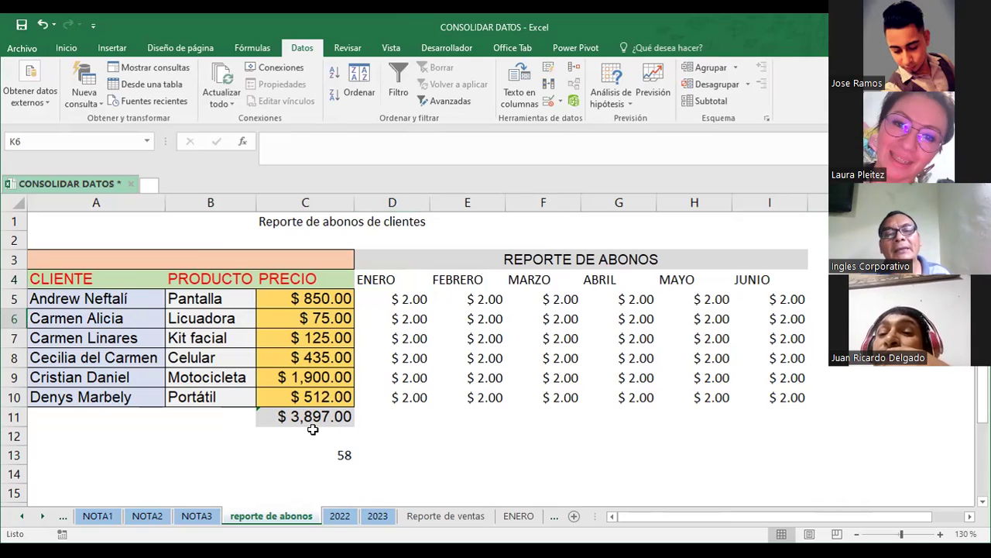
pyautogui.click(340, 454)
pyautogui.press('Delete')
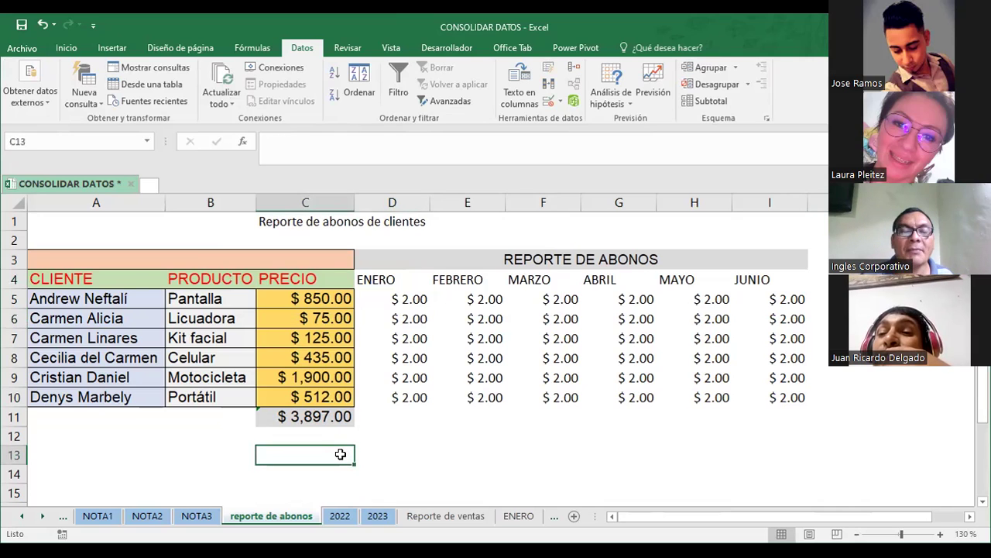
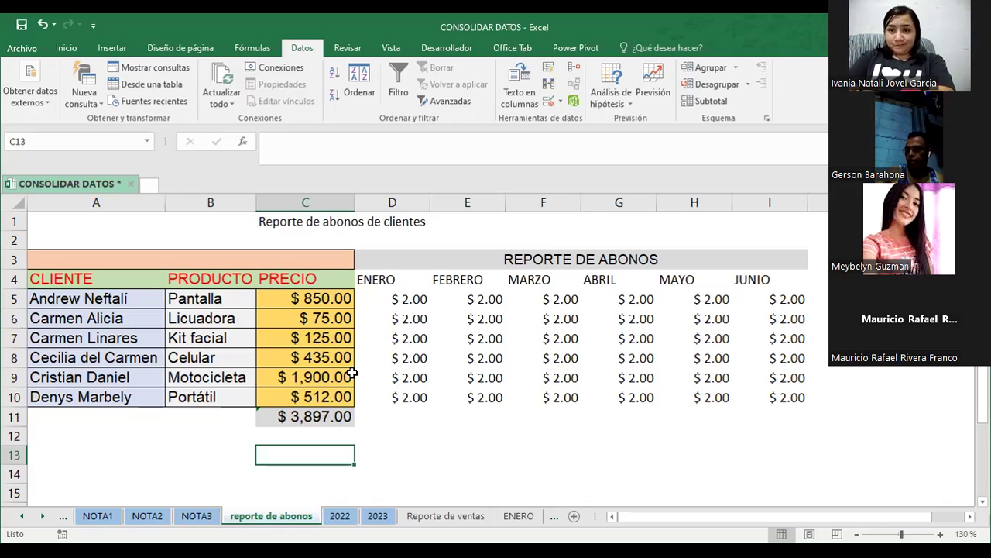
# Compare the first client's ENERO payment across the report, 2022 and 2023 sheets.
pyautogui.click(397, 299)
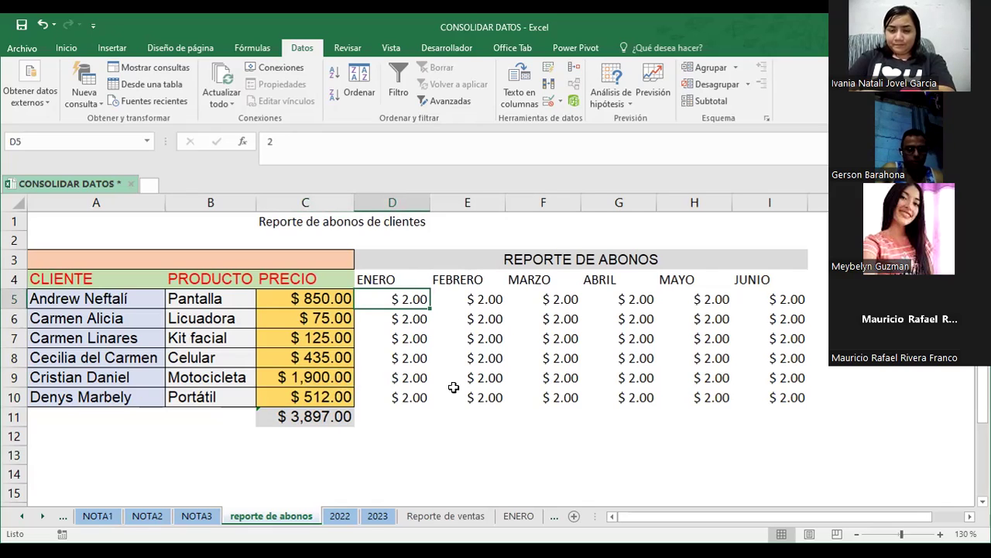
pyautogui.click(339, 515)
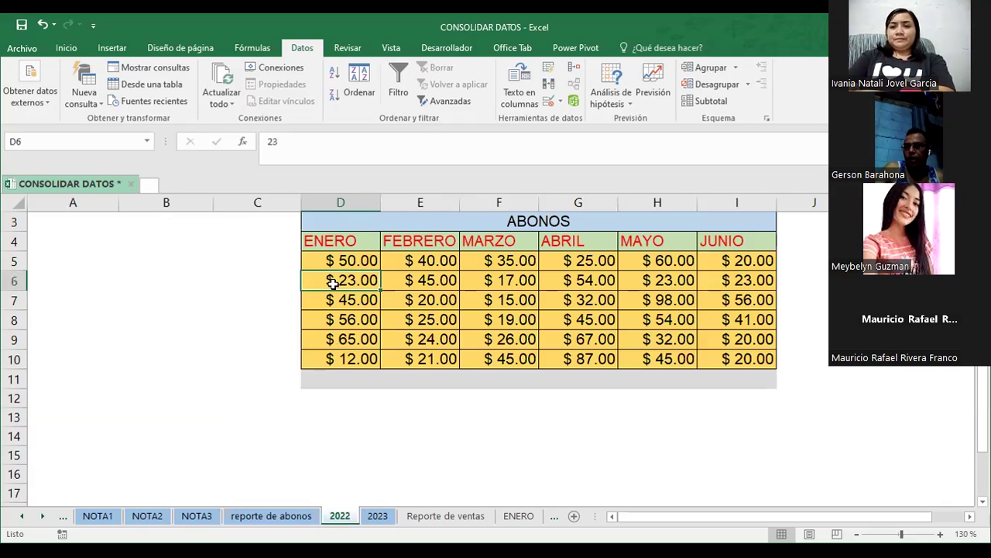
pyautogui.click(341, 257)
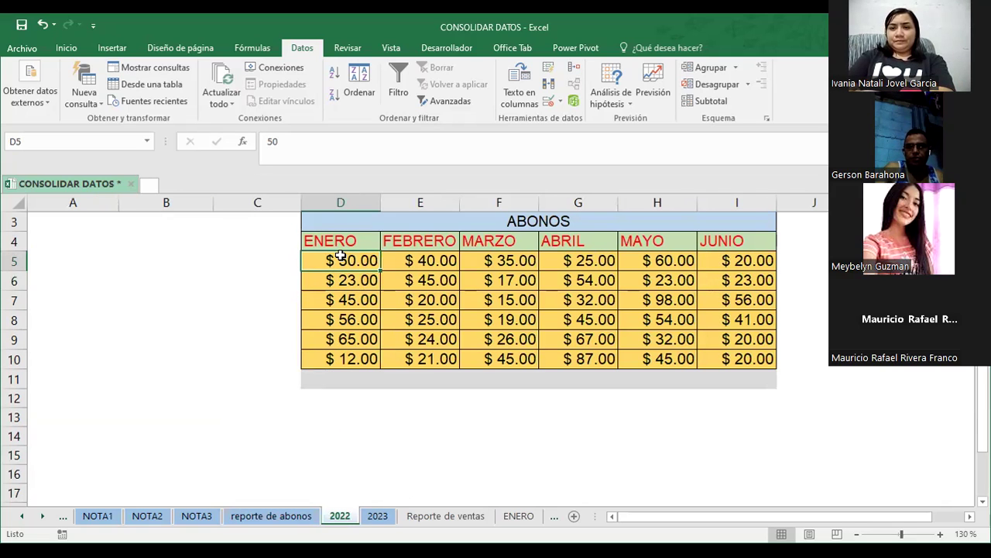
pyautogui.click(271, 515)
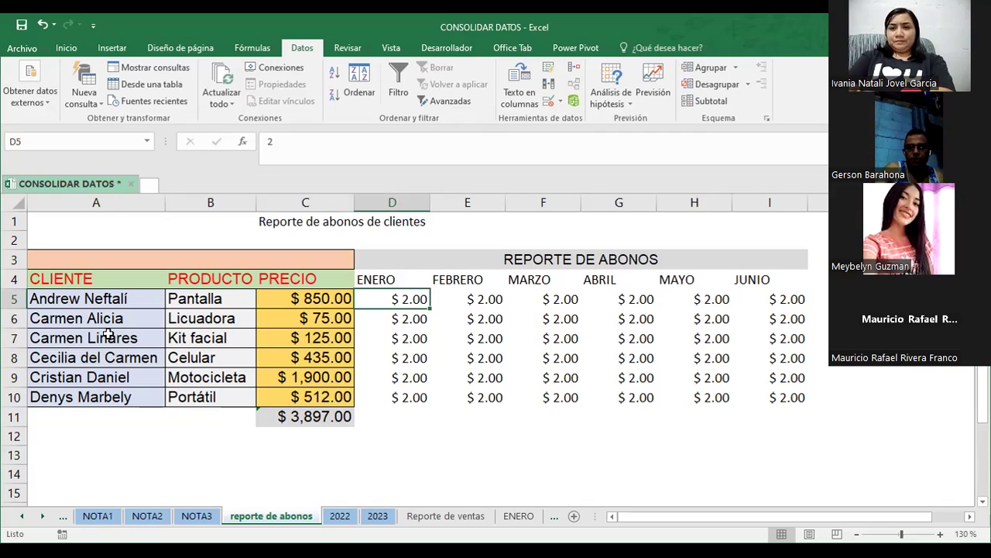
pyautogui.click(78, 298)
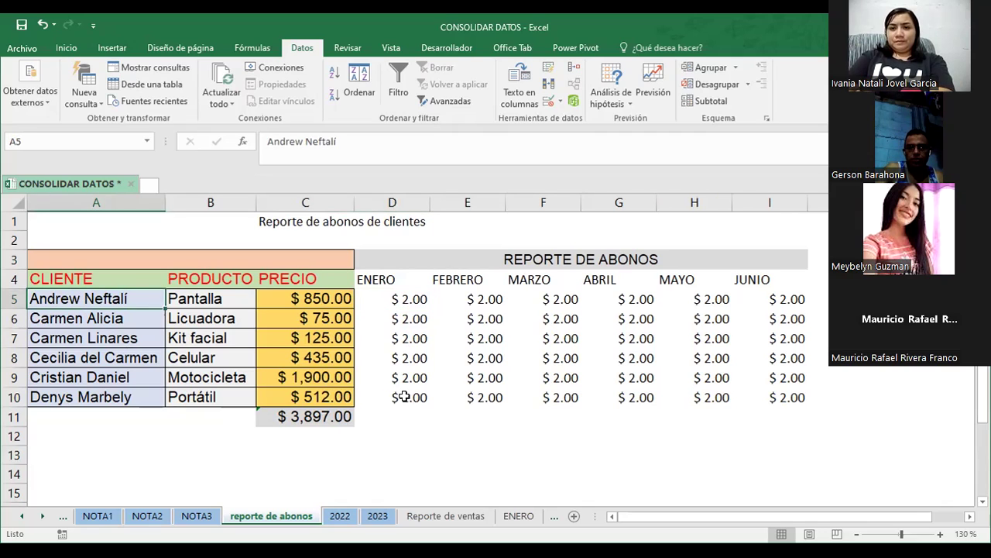
pyautogui.click(376, 515)
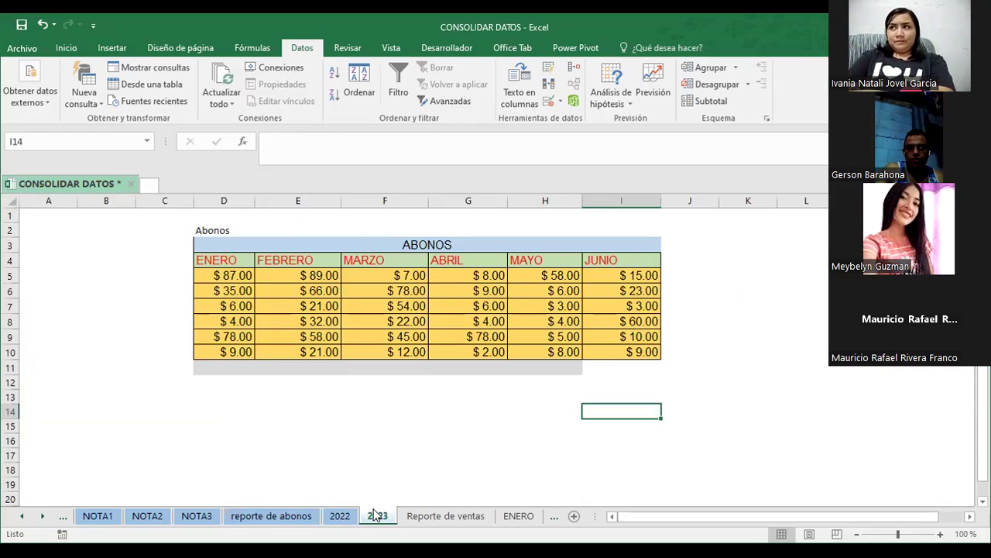
pyautogui.click(225, 277)
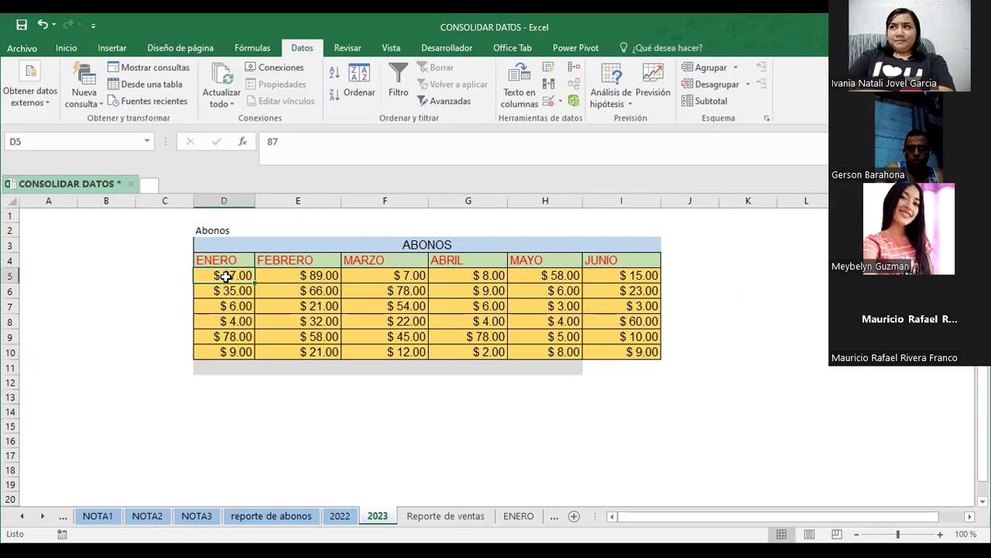
pyautogui.click(299, 520)
# Compare the last client's ENERO payment in row 10 across the report, 2022 and 2023 sheets.
pyautogui.click(65, 396)
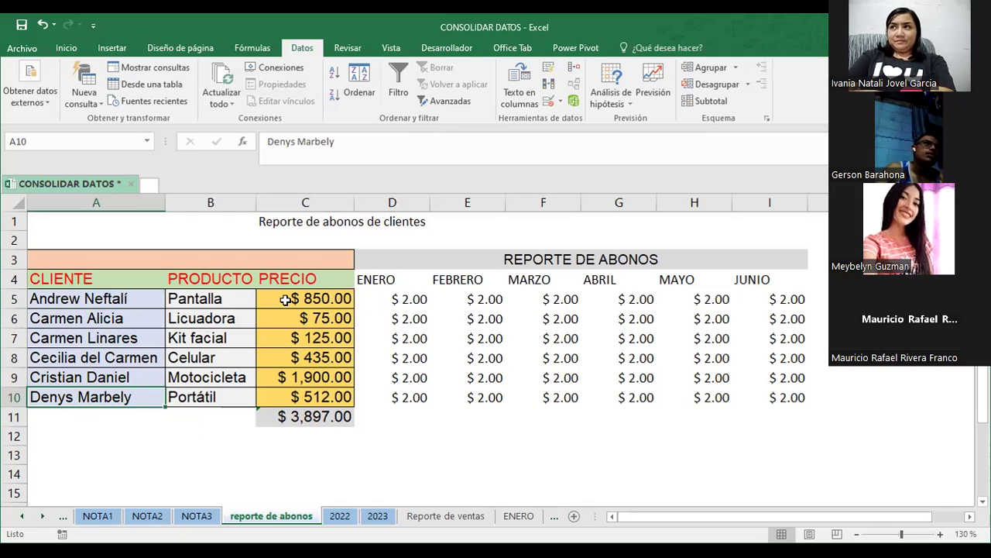
pyautogui.click(395, 397)
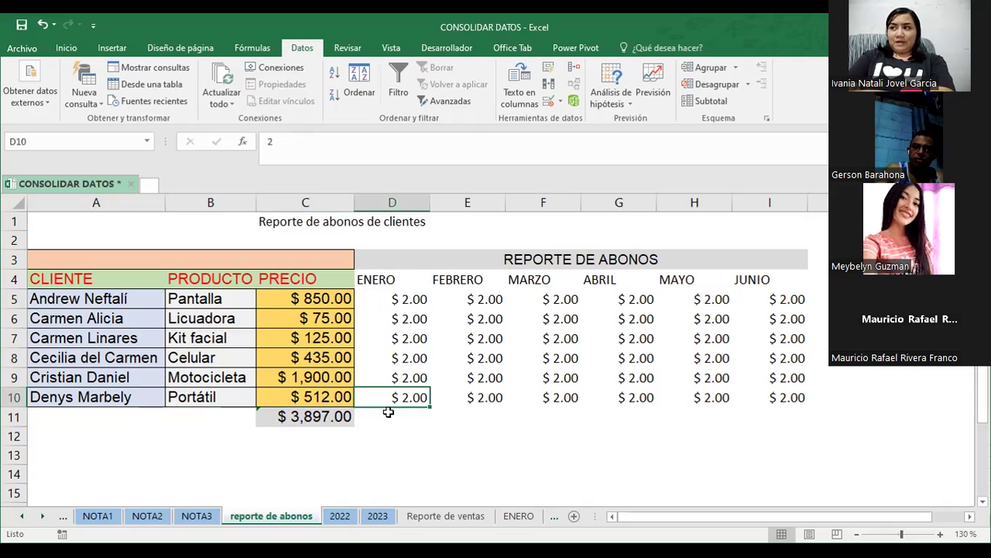
pyautogui.click(340, 517)
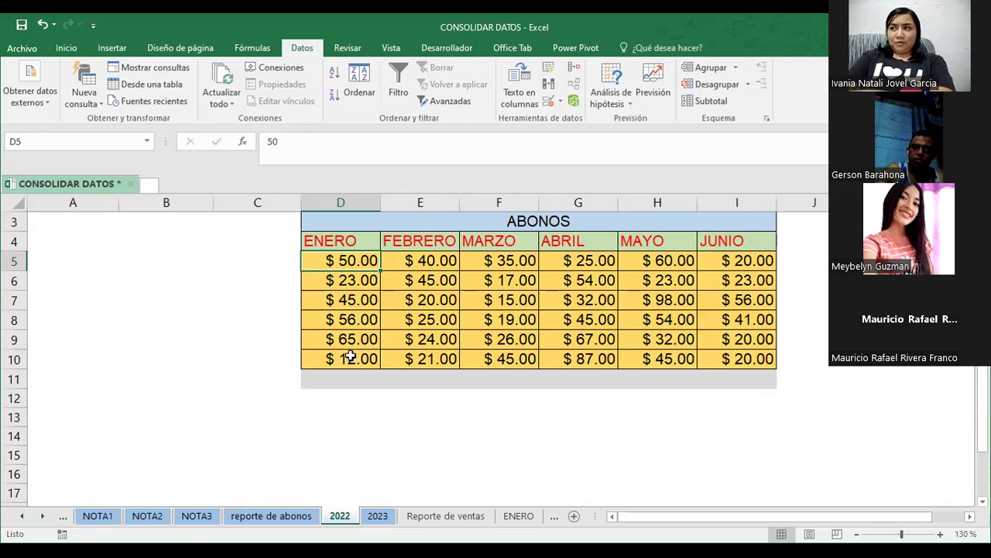
pyautogui.click(349, 356)
pyautogui.click(370, 519)
pyautogui.click(228, 354)
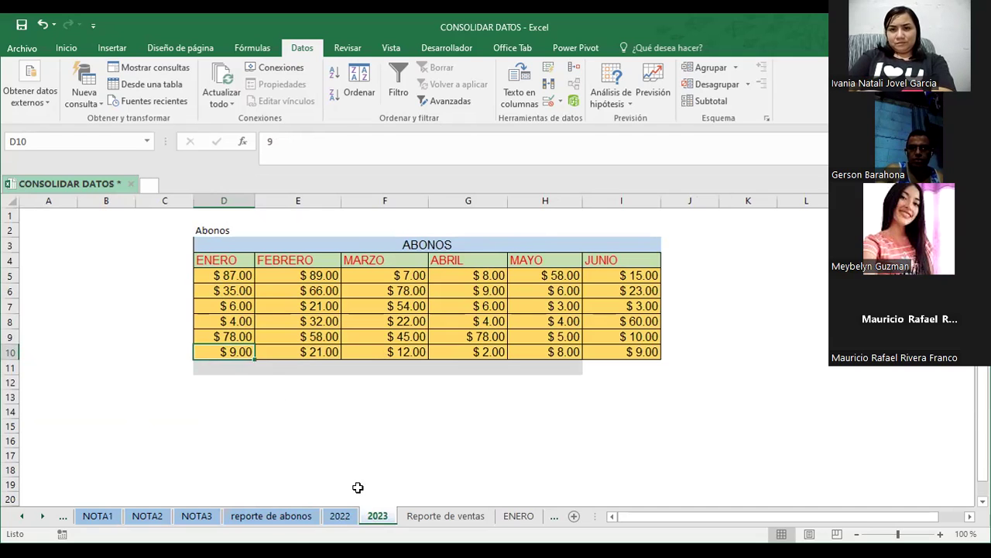
pyautogui.click(288, 517)
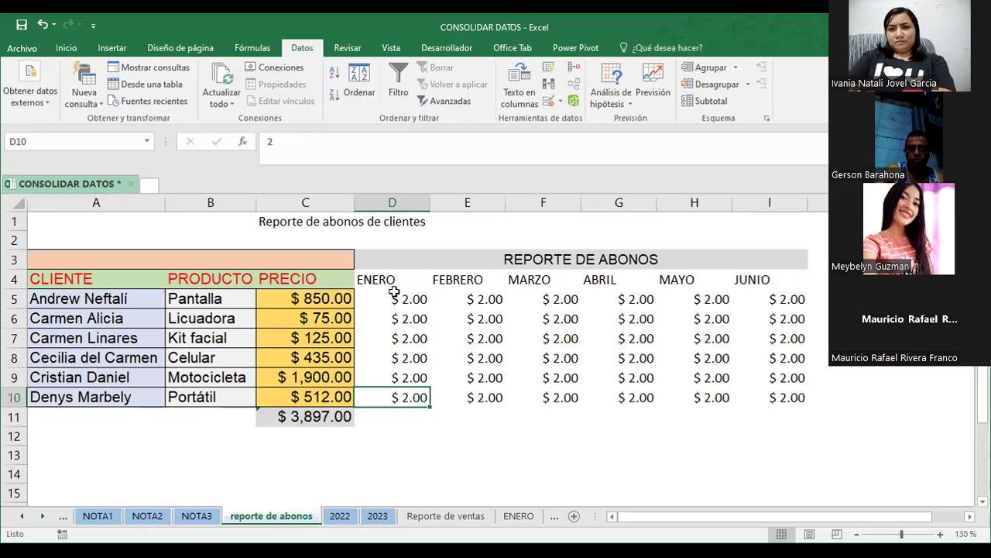
# Clear D4:I10 and consolidate into D4 using the Promedio function.
pyautogui.moveTo(367, 279); pyautogui.dragTo(773, 400)
pyautogui.press('Delete')
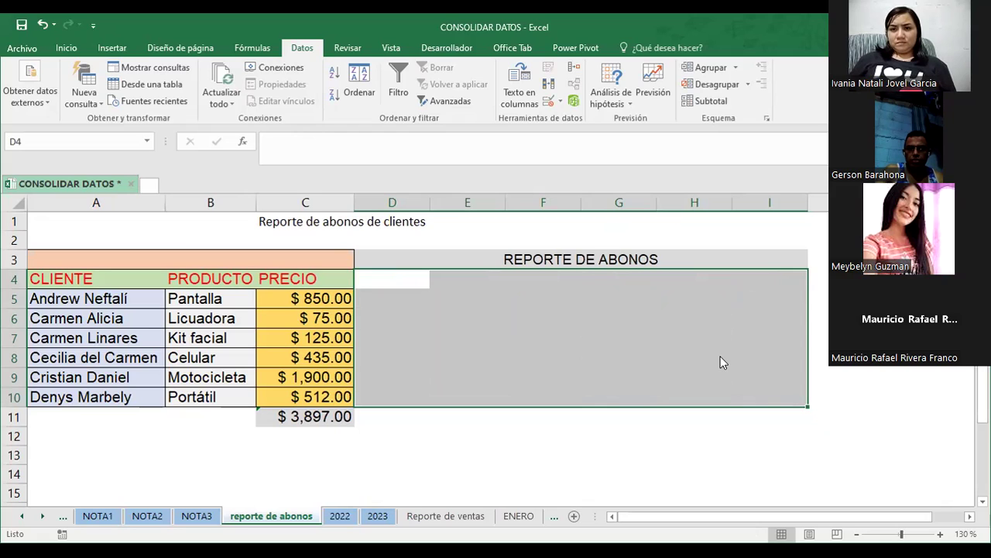
pyautogui.click(393, 282)
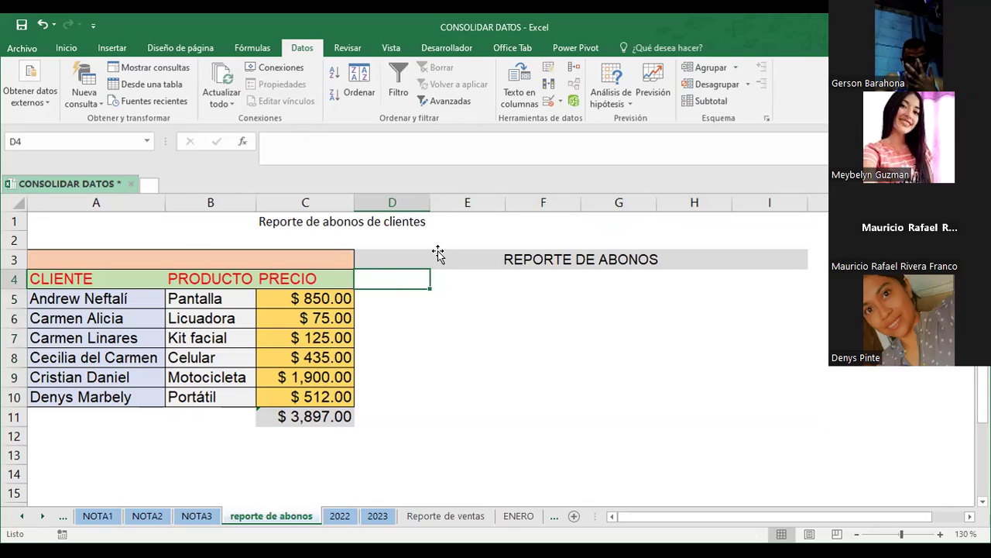
pyautogui.click(574, 68)
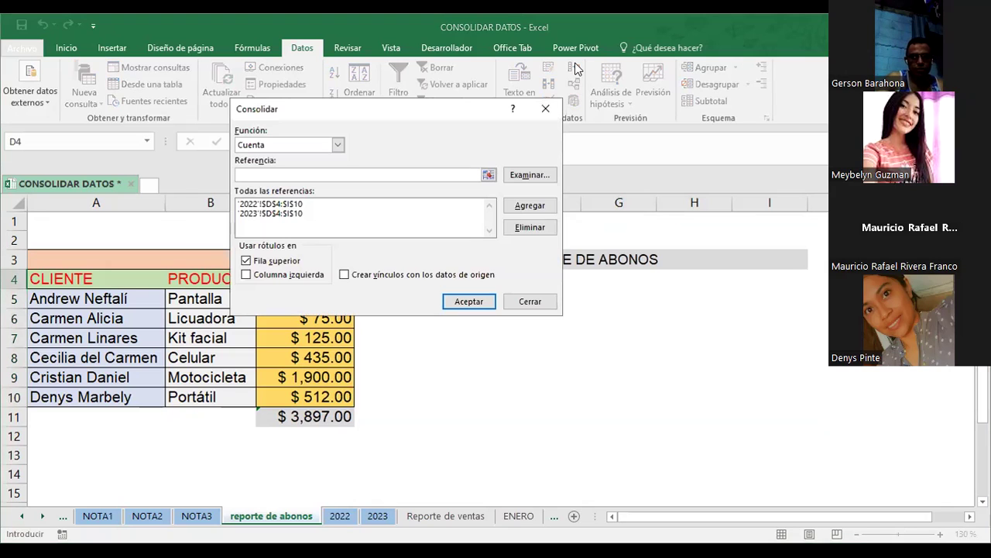
pyautogui.hotkey('alt', 'Down')
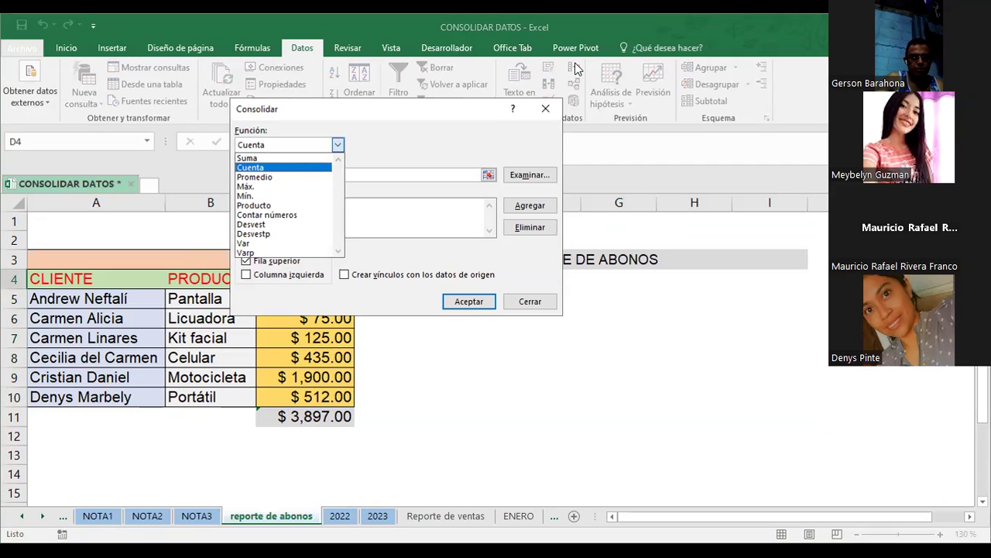
pyautogui.click(276, 177)
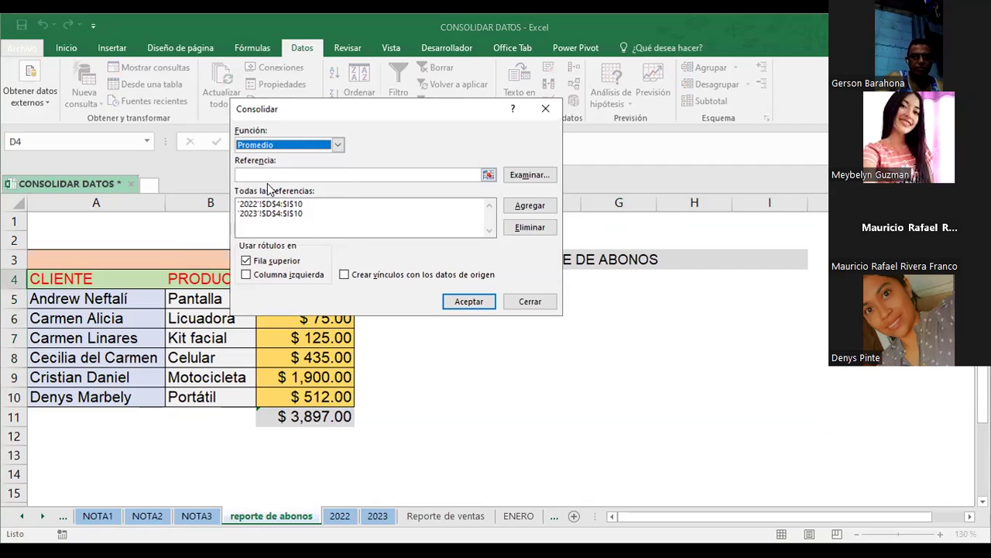
pyautogui.click(471, 302)
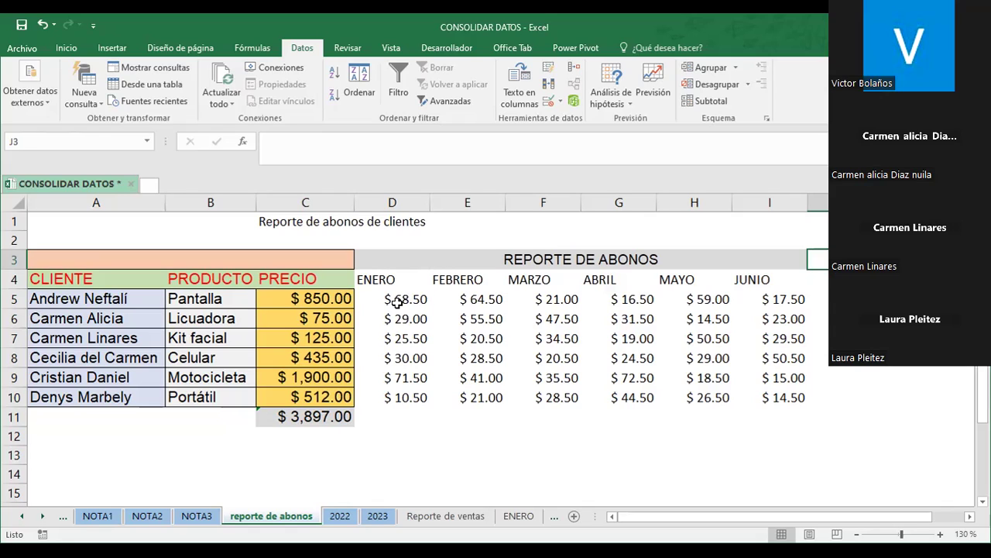
# Check the averaged ENERO value of $68.50 in D5.
pyautogui.click(397, 302)
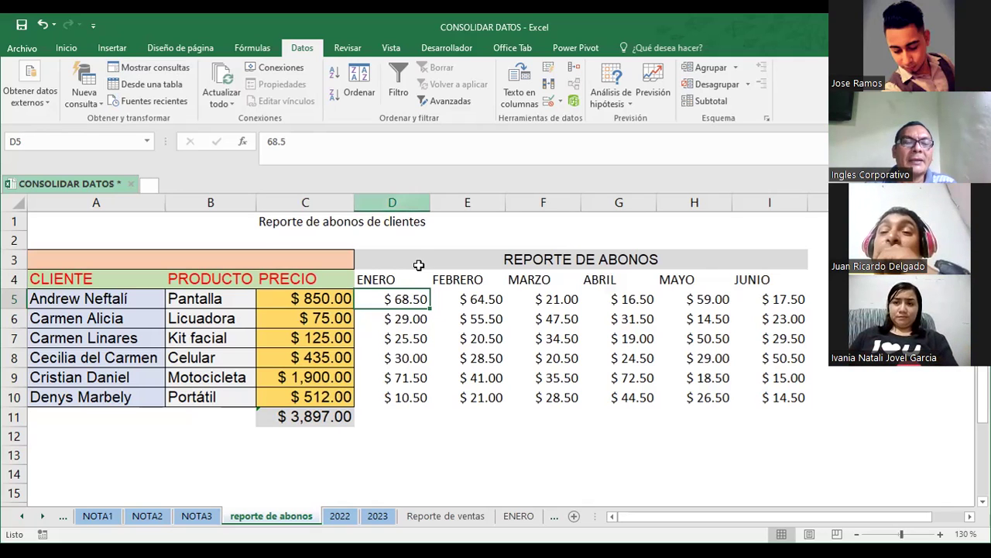
pyautogui.click(339, 517)
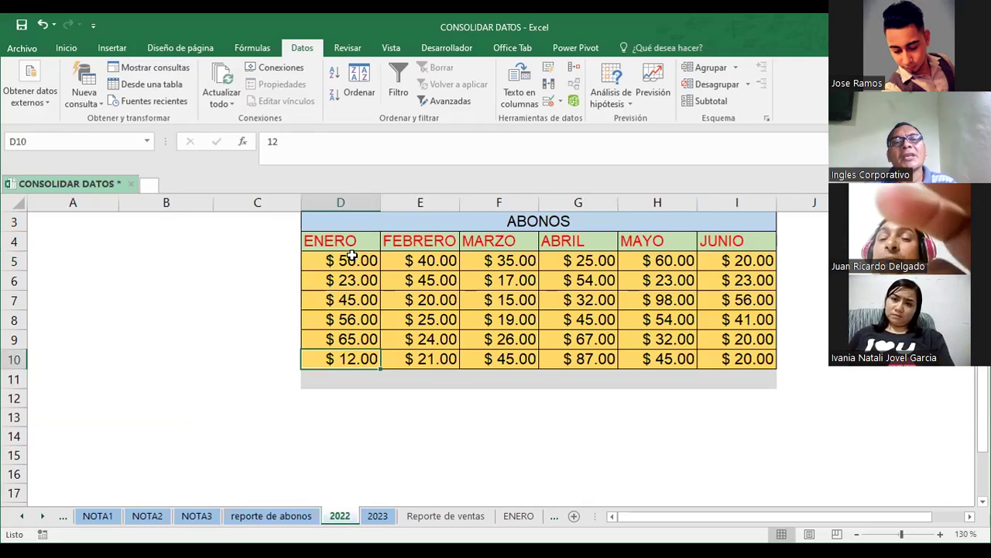
pyautogui.click(350, 256)
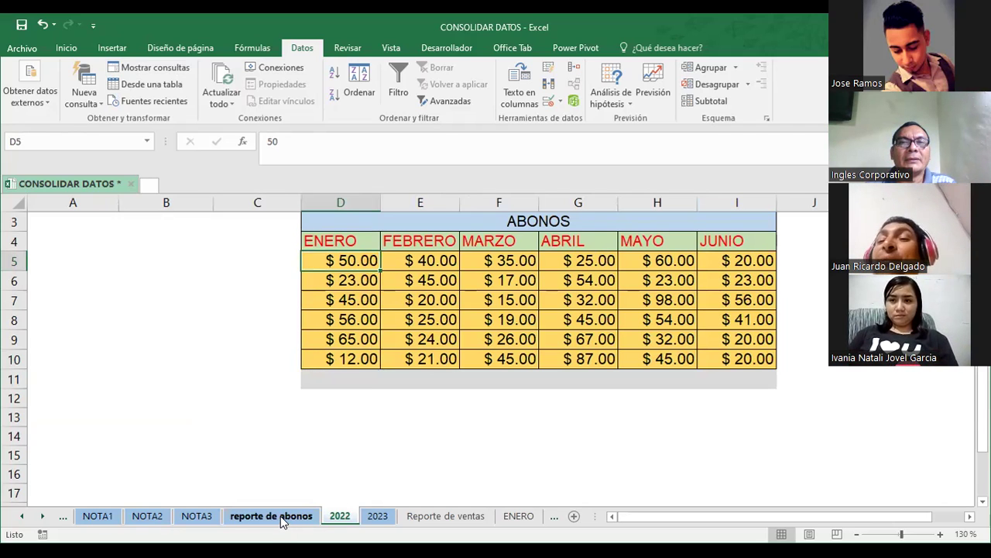
pyautogui.click(282, 517)
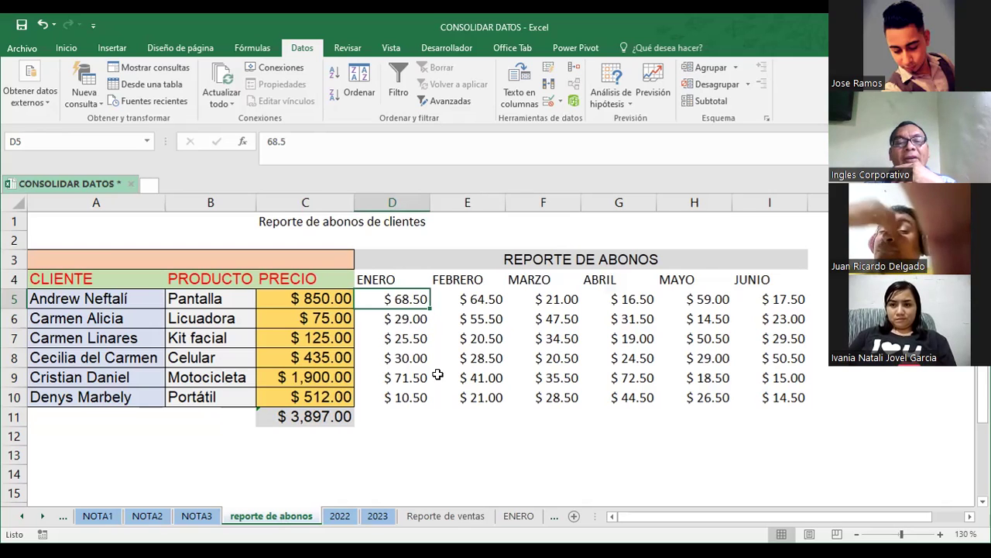
pyautogui.click(341, 516)
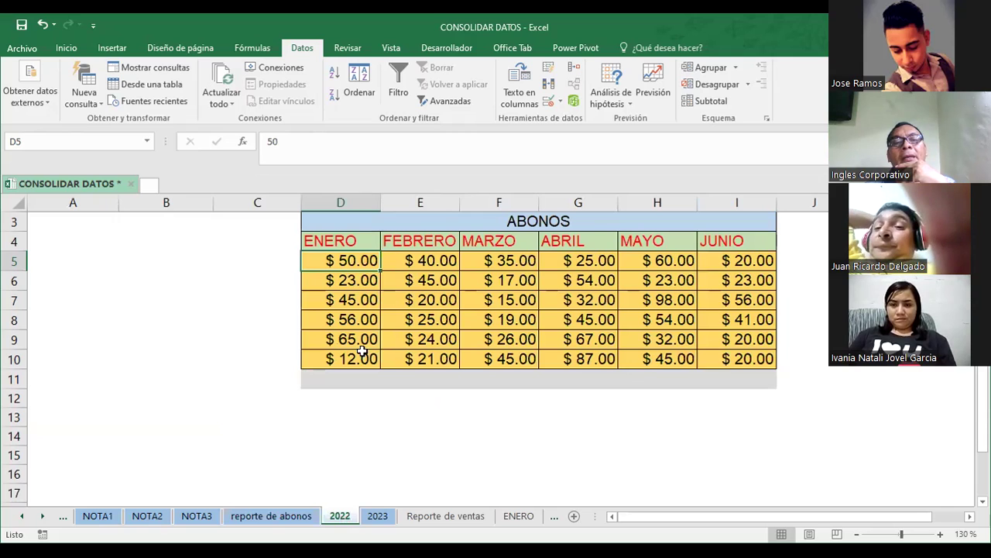
pyautogui.click(302, 515)
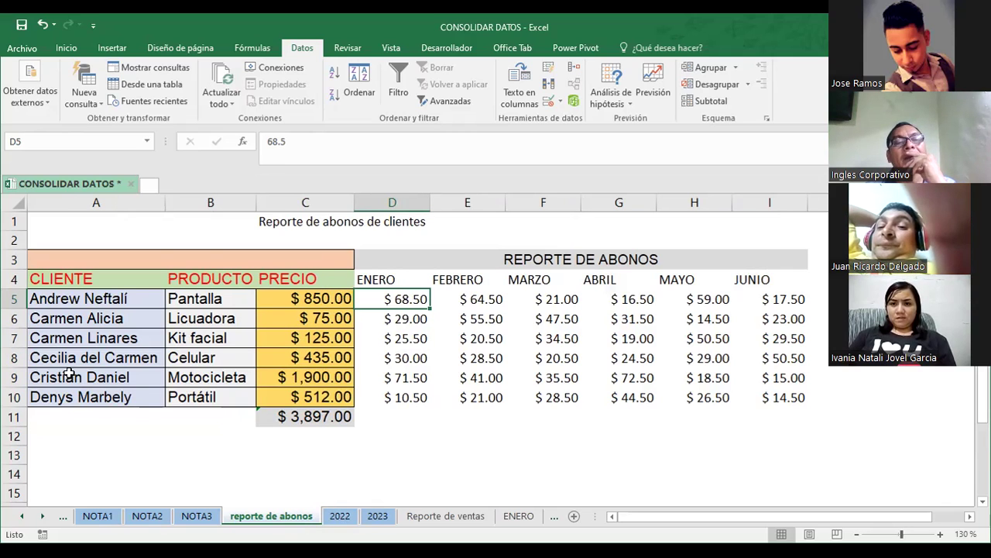
pyautogui.click(69, 373)
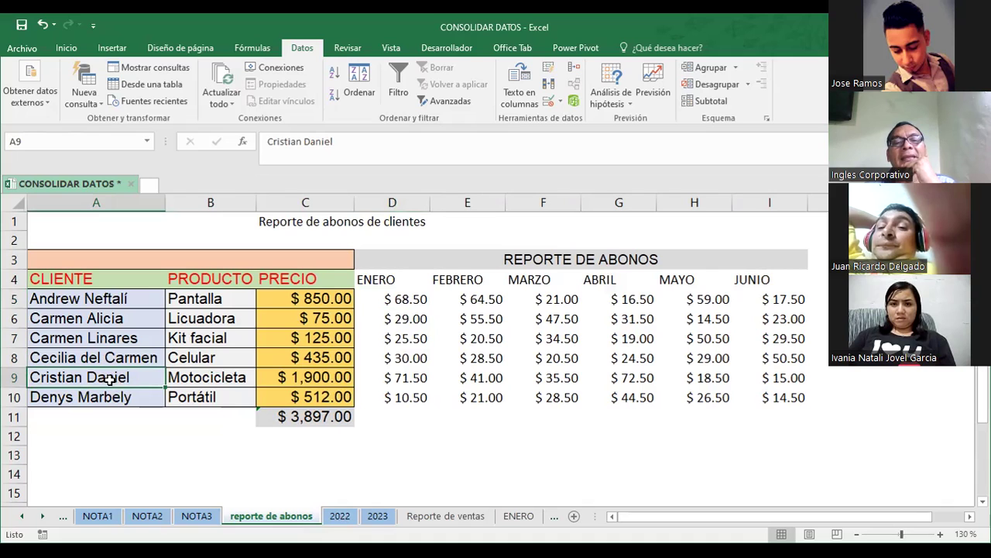
pyautogui.click(339, 517)
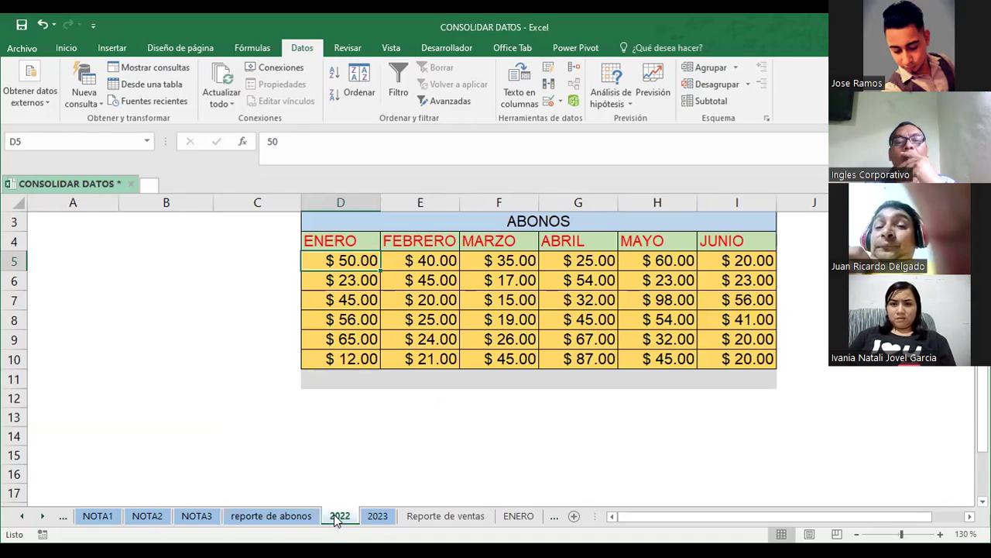
pyautogui.click(352, 336)
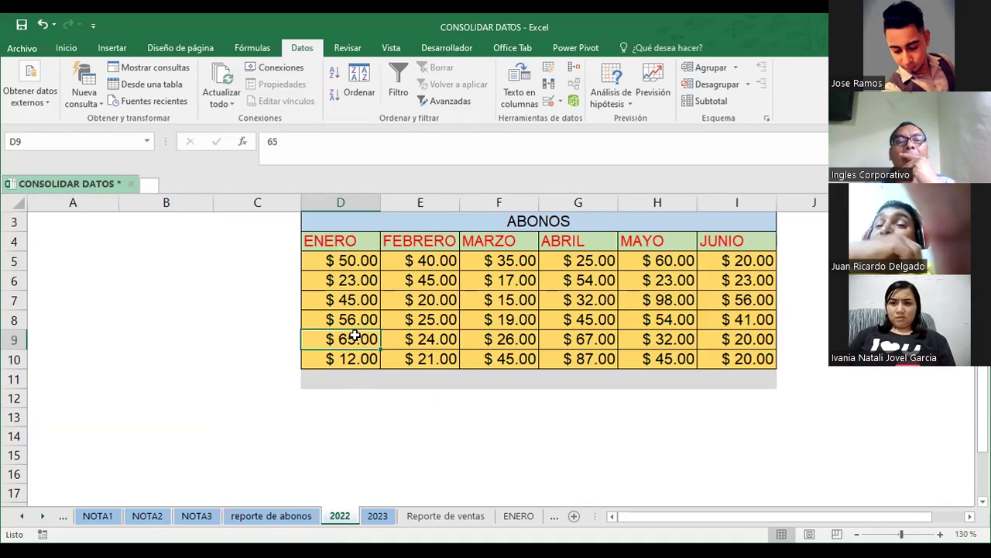
pyautogui.click(377, 516)
pyautogui.click(232, 336)
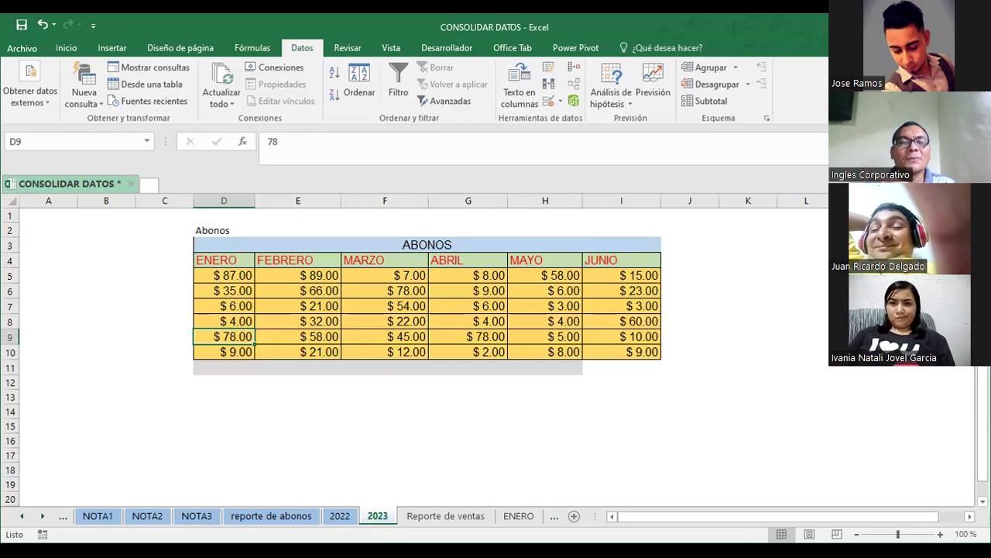
pyautogui.click(341, 517)
pyautogui.keyDown('ctrl'); pyautogui.scroll(2, 345, 522); pyautogui.keyUp('ctrl')
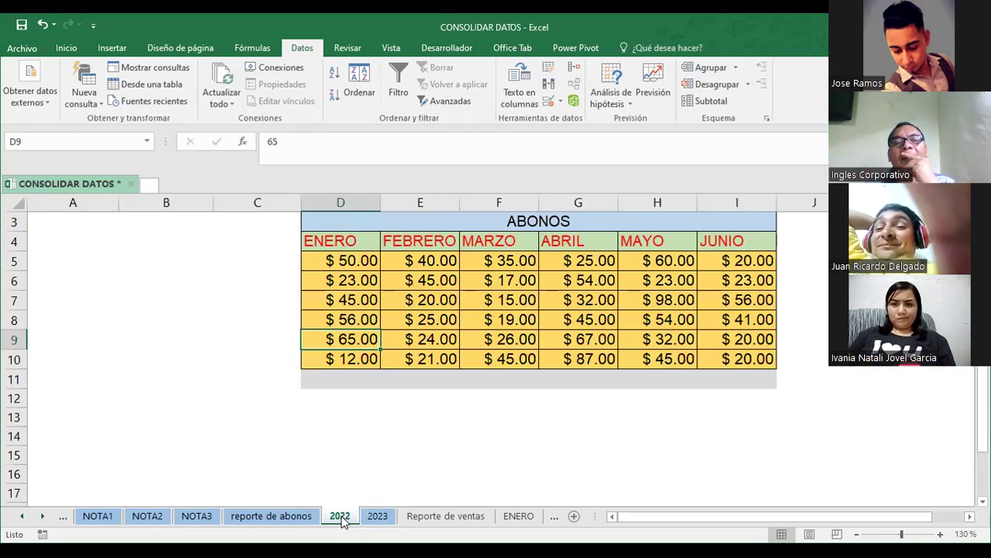
pyautogui.click(293, 517)
pyautogui.click(368, 459)
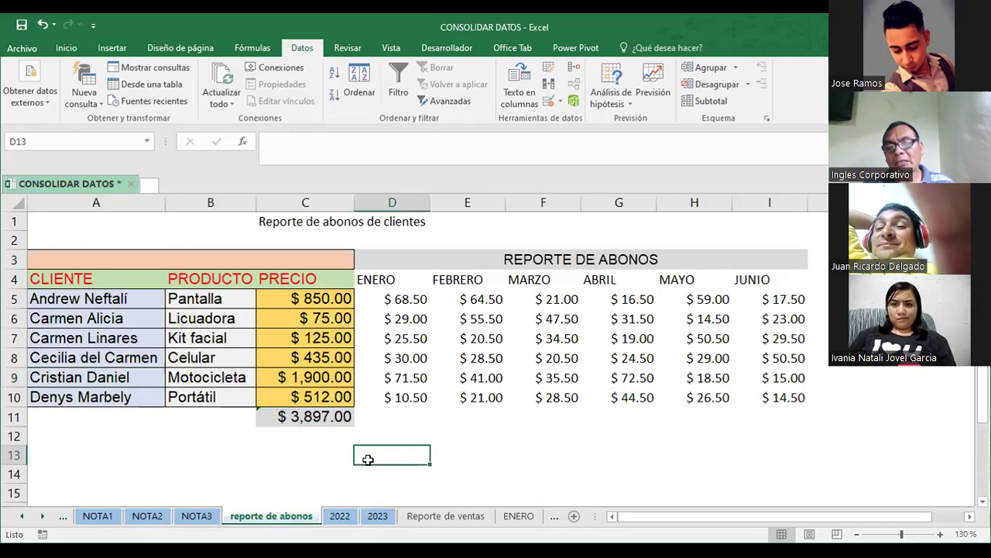
# Enter a 65+78 sum in D13, then append /2, which gives 104.
pyautogui.write('=')
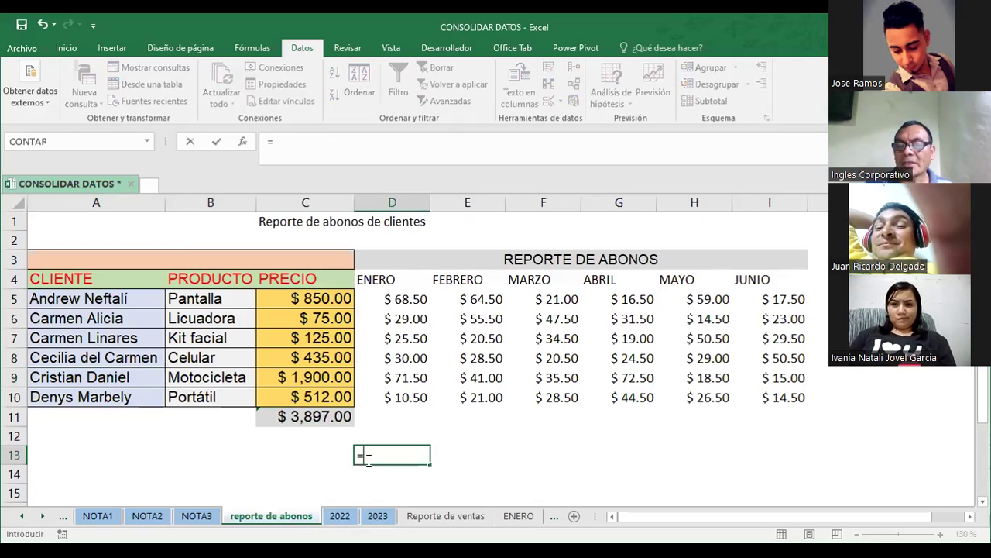
pyautogui.write('8')
pyautogui.press('Return')
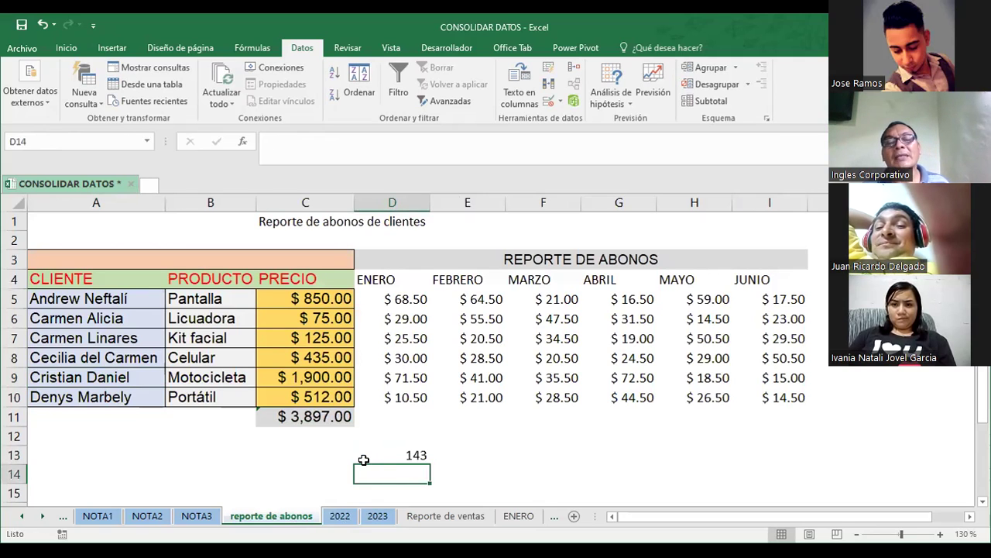
pyautogui.click(412, 455)
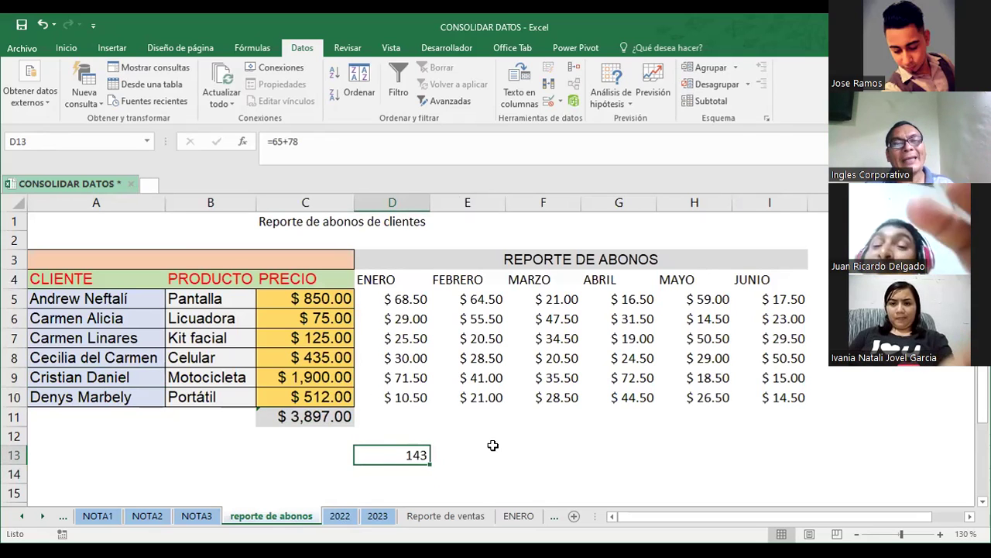
pyautogui.press('F2')
pyautogui.write('/')
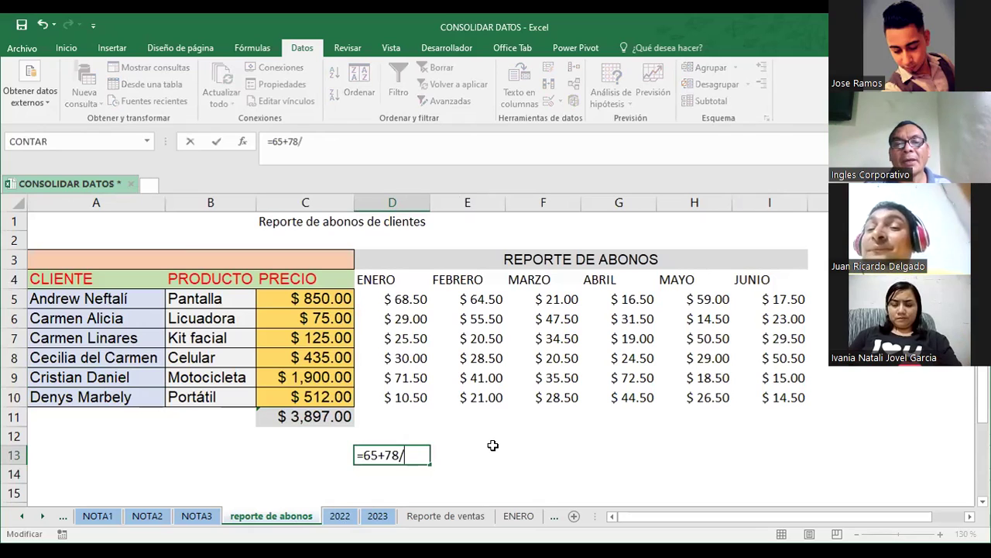
pyautogui.write('2')
pyautogui.press('Return')
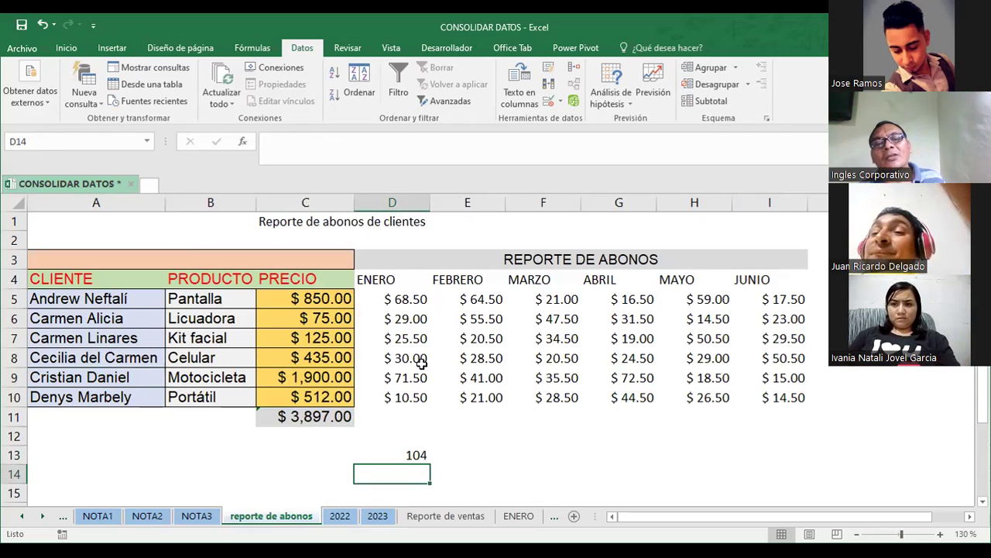
# Parenthesise D13's formula to (65+78)/2, giving 71.5 to match D9.
pyautogui.click(407, 456)
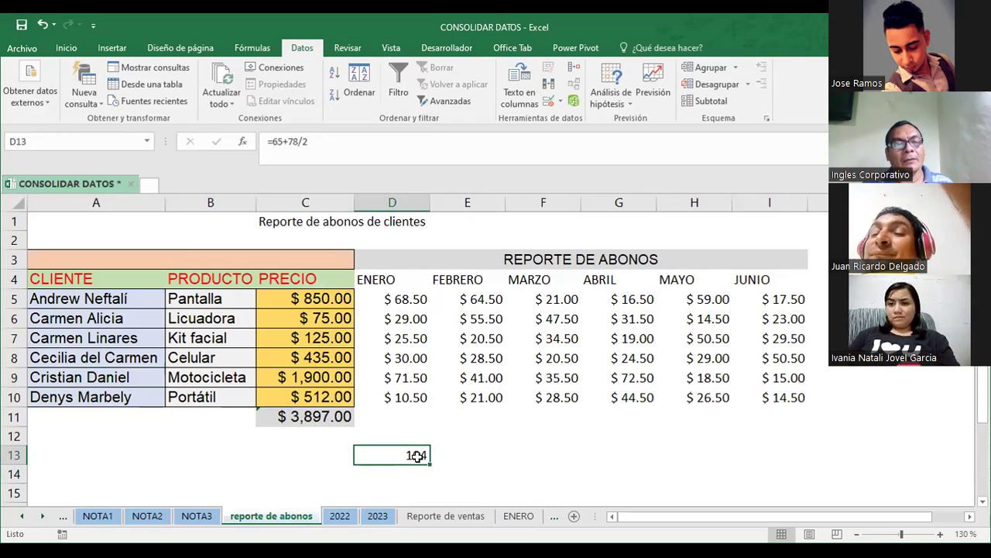
pyautogui.doubleClick(417, 456)
pyautogui.click(362, 454)
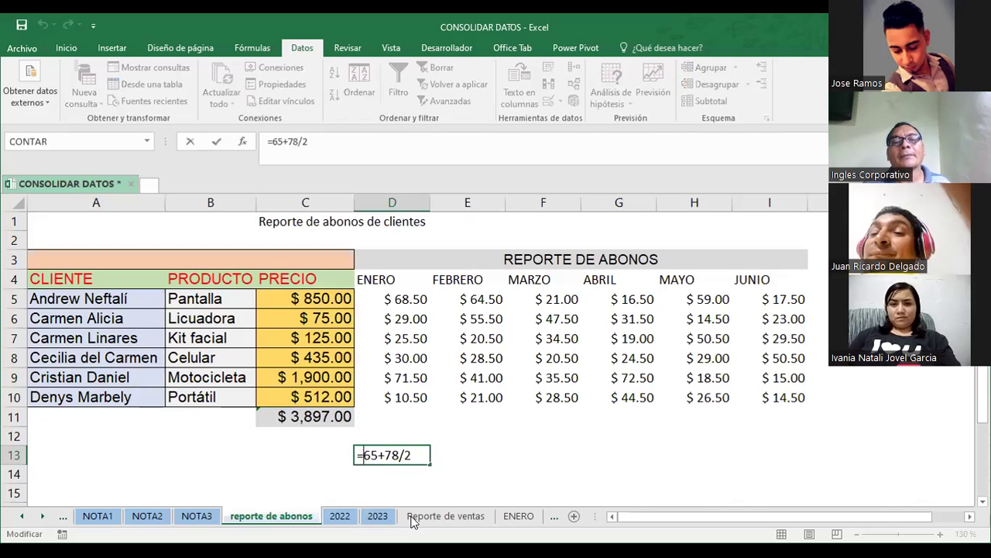
pyautogui.write('(')
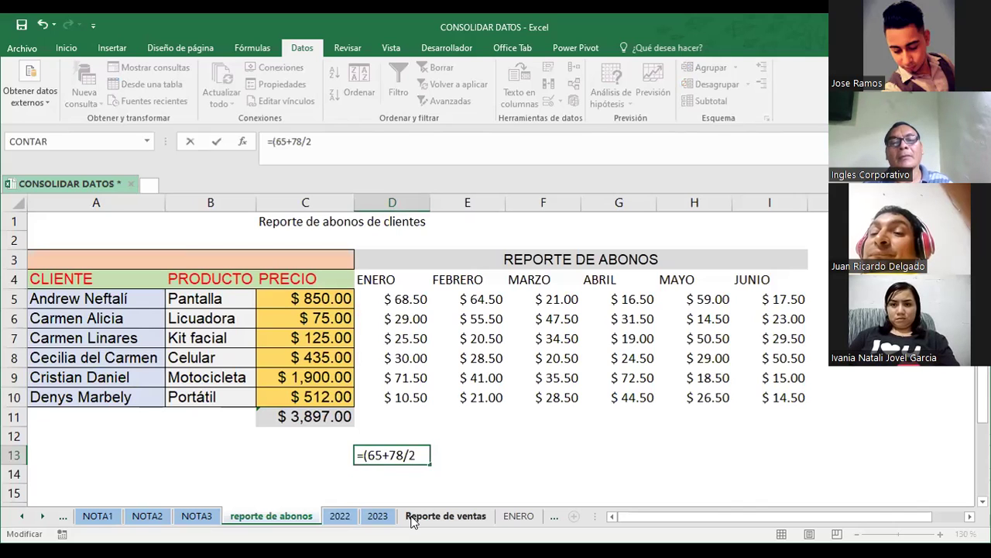
pyautogui.write(')')
pyautogui.press('Return')
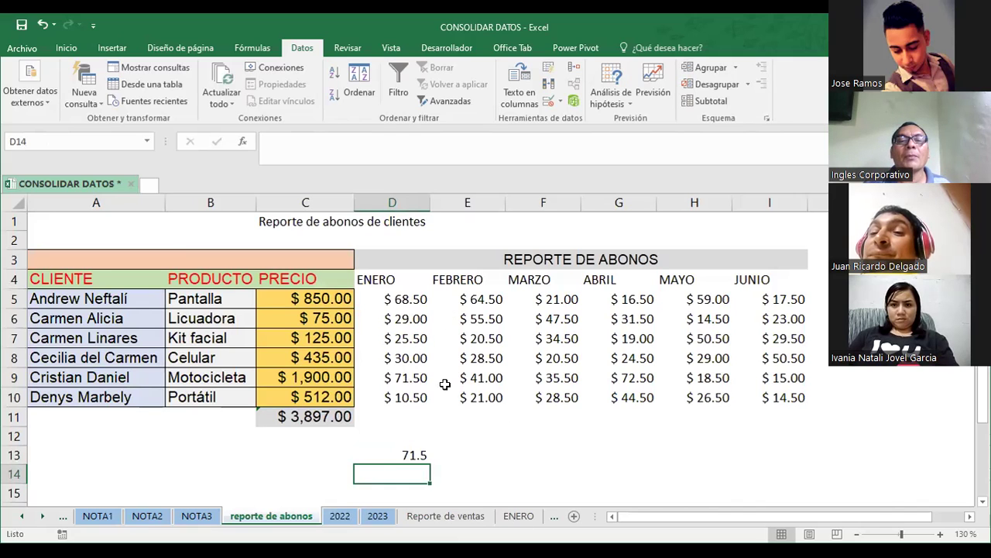
pyautogui.click(405, 378)
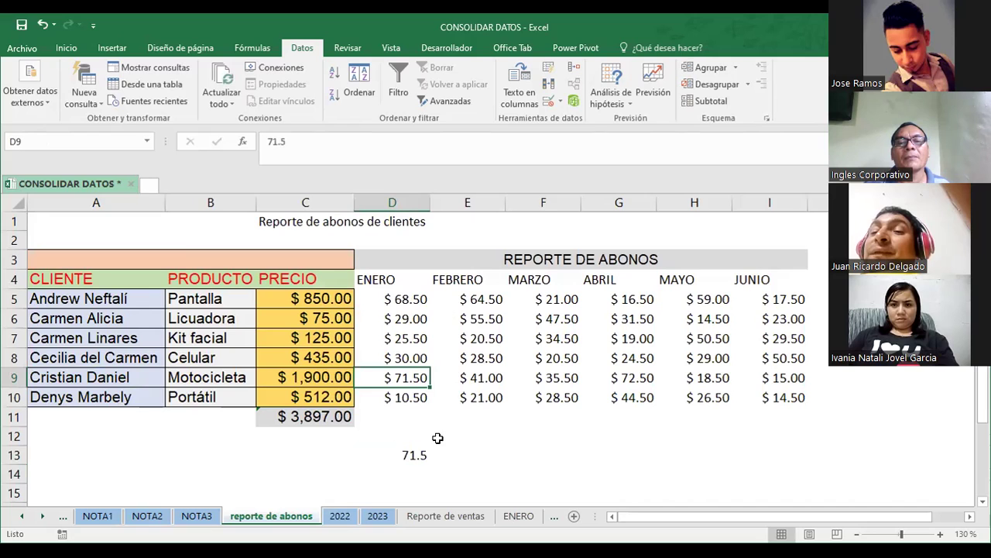
pyautogui.click(412, 454)
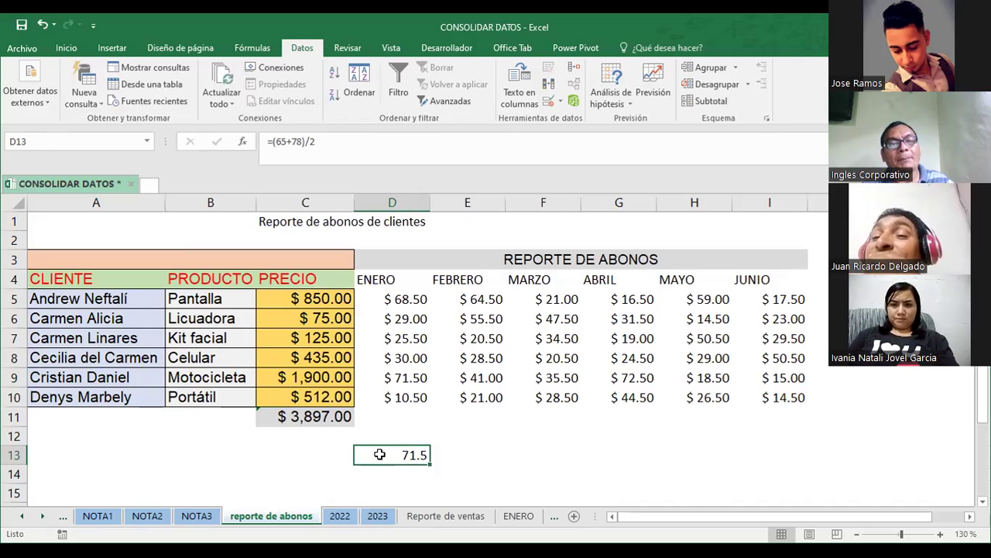
# Remove and restore the parentheses in D13, comparing 104 with the 71.5 average in D9.
pyautogui.doubleClick(379, 454)
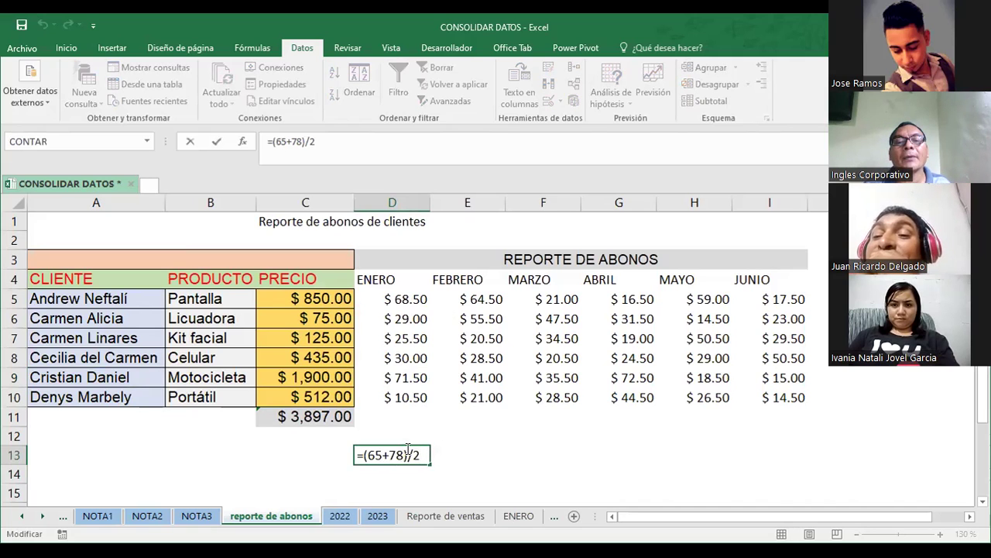
pyautogui.press('BackSpace')
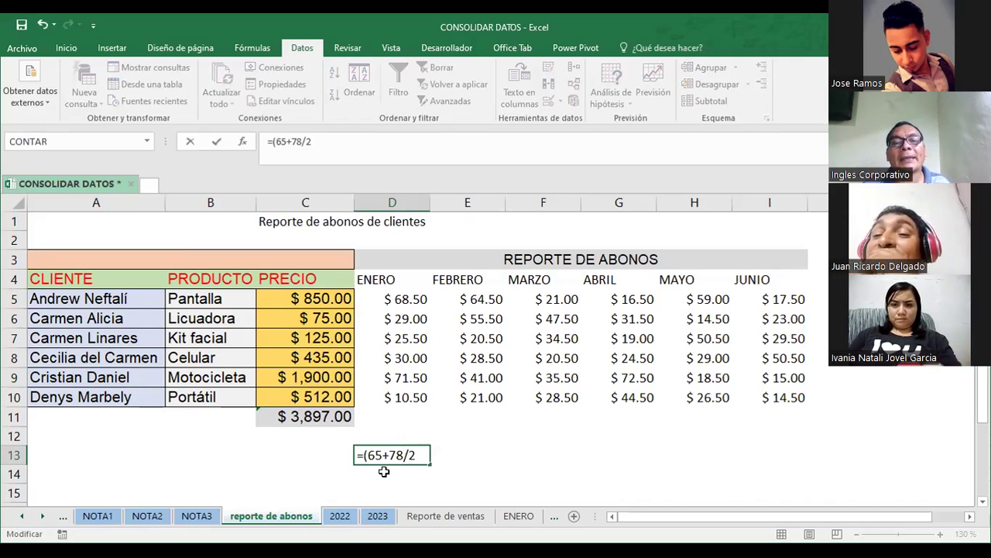
pyautogui.click(367, 455)
pyautogui.press('BackSpace')
pyautogui.press('Return')
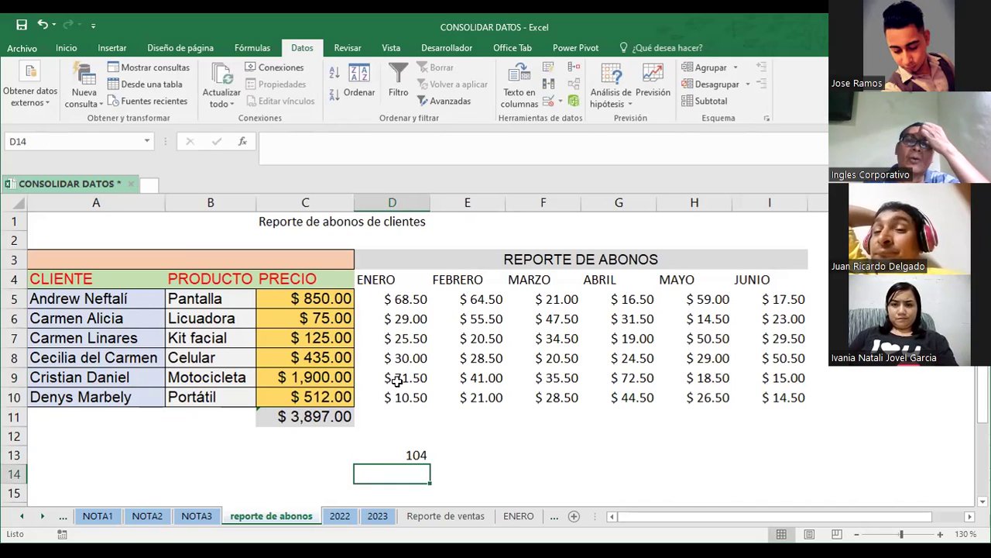
pyautogui.click(404, 456)
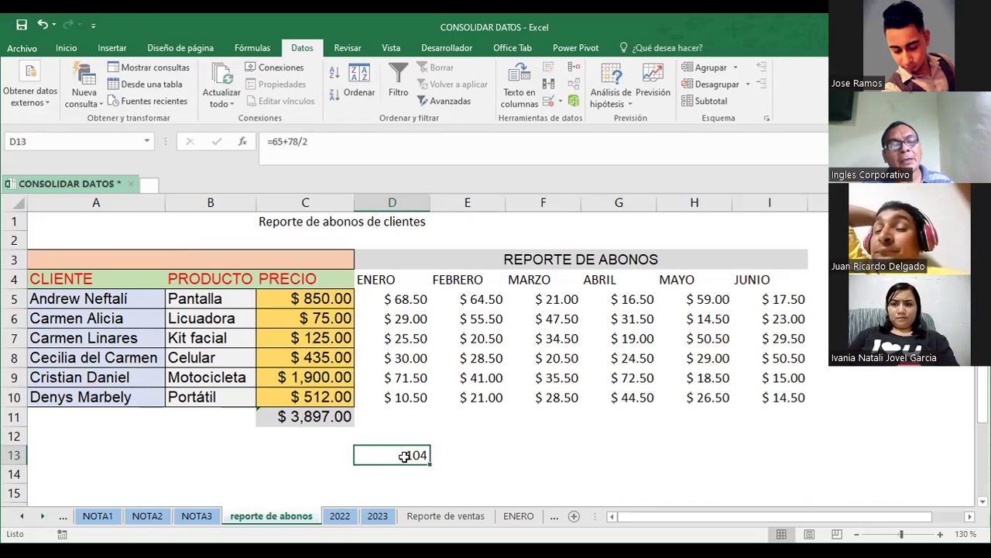
pyautogui.doubleClick(396, 450)
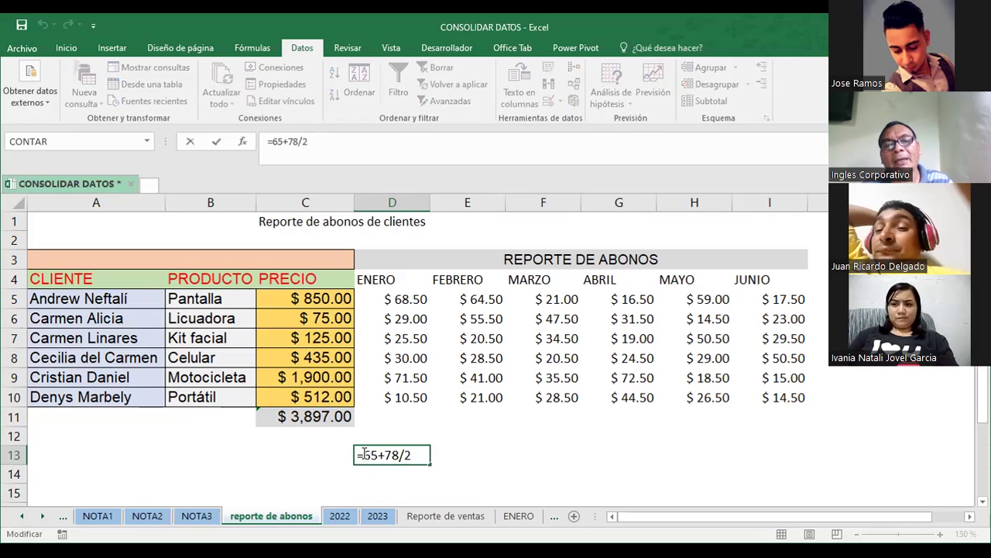
pyautogui.write('(')
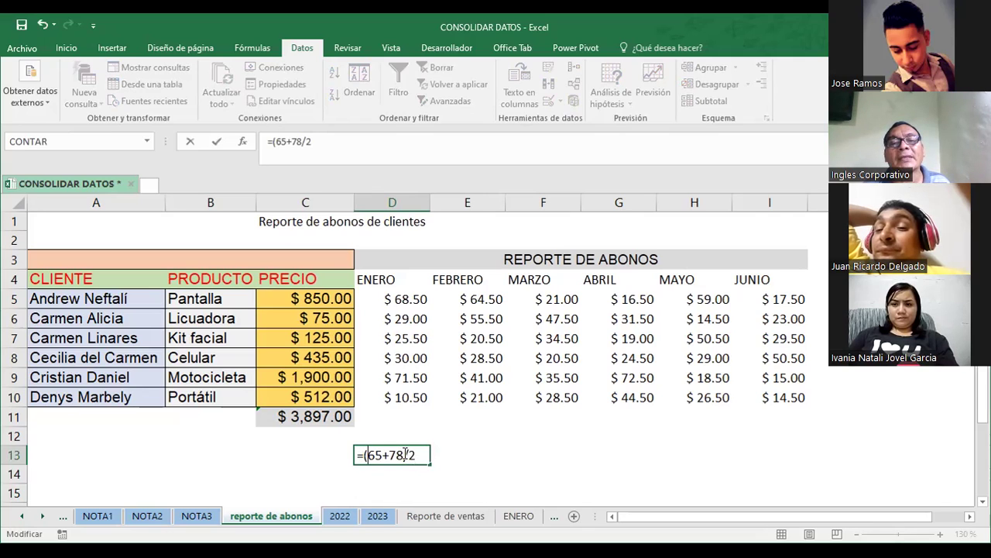
pyautogui.write(')')
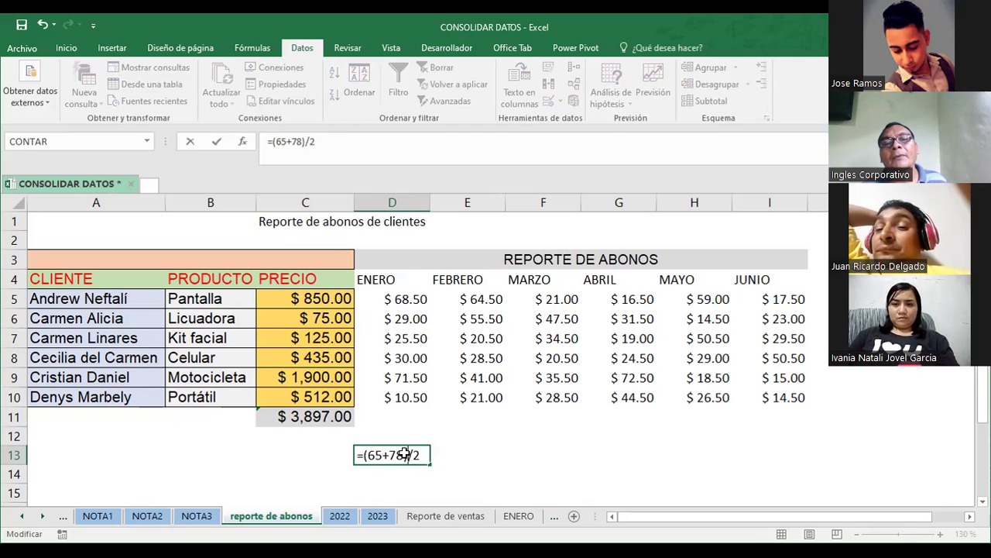
pyautogui.press('Return')
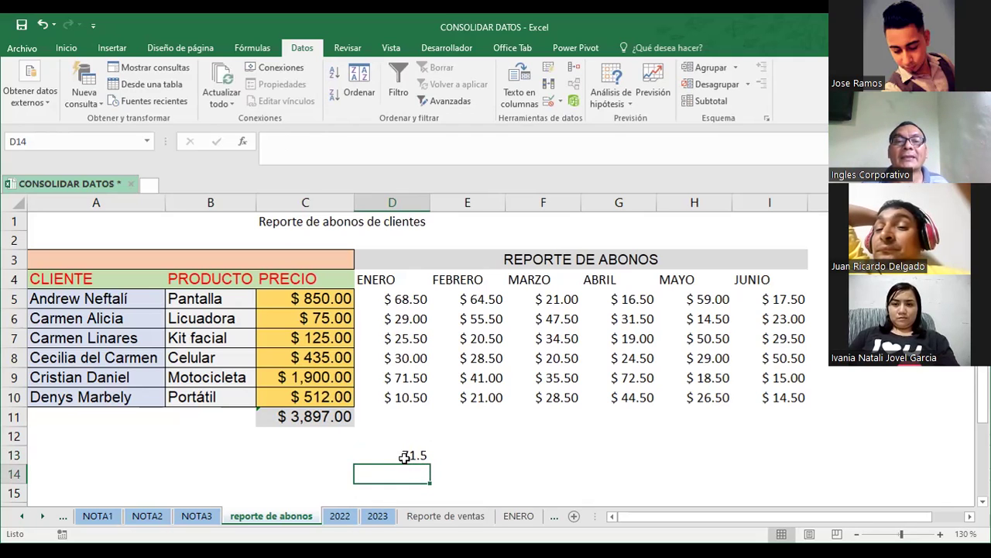
pyautogui.click(403, 375)
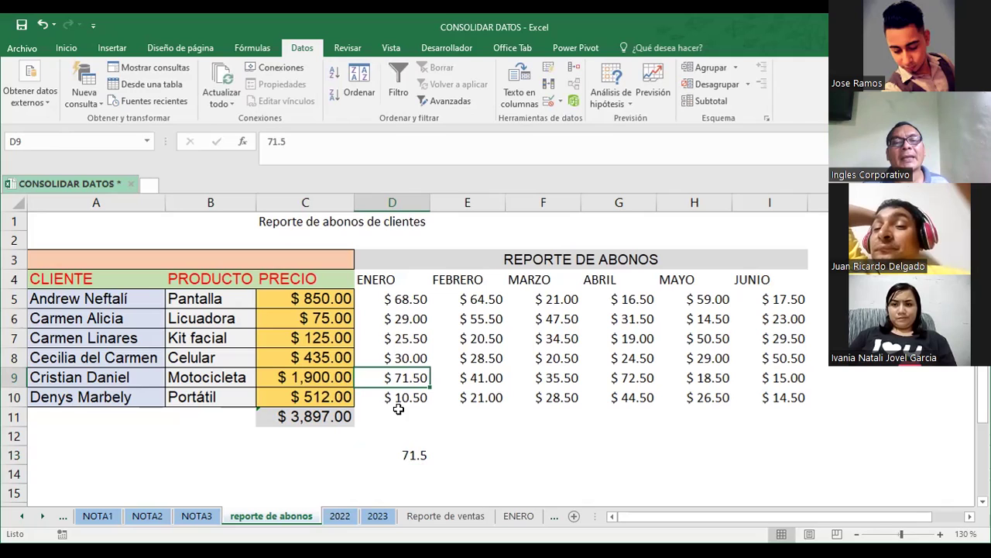
# Look up the FEBRERO payments in E9: 24 on 2022 and 58 on 2023.
pyautogui.click(343, 517)
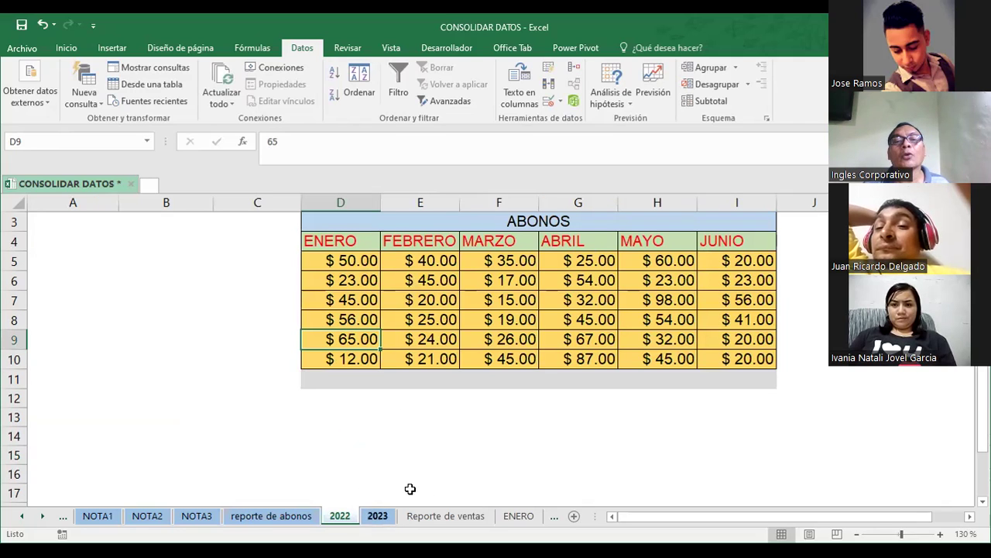
pyautogui.click(425, 339)
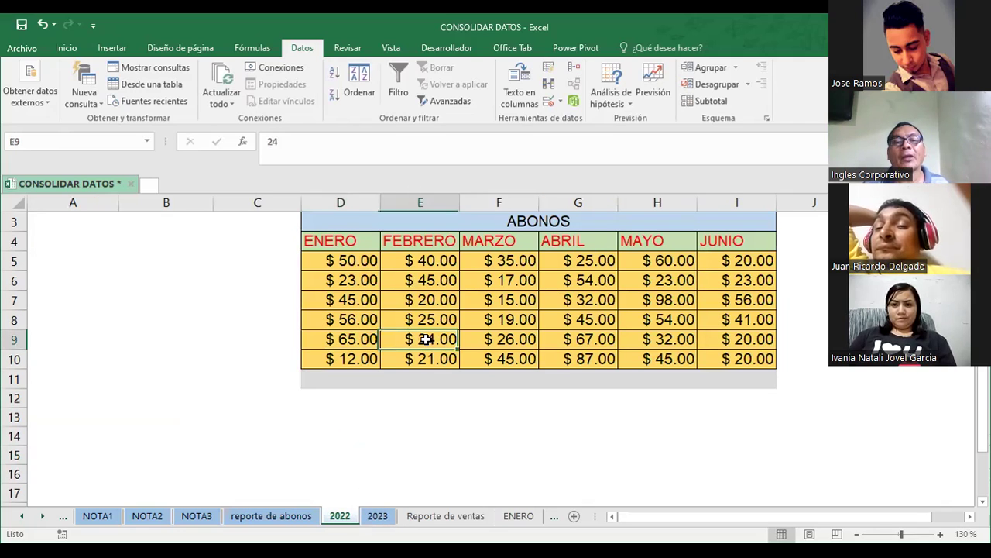
pyautogui.click(378, 517)
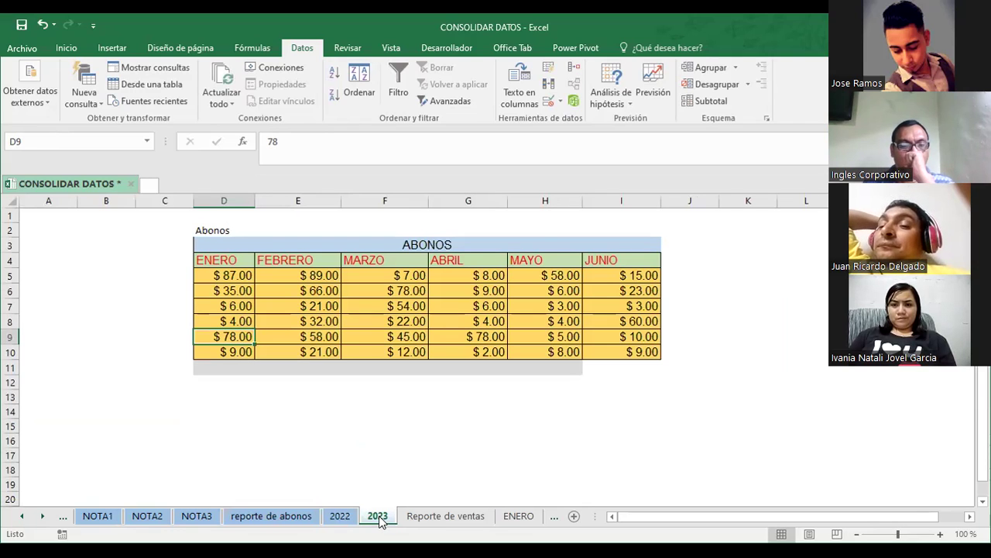
pyautogui.click(316, 336)
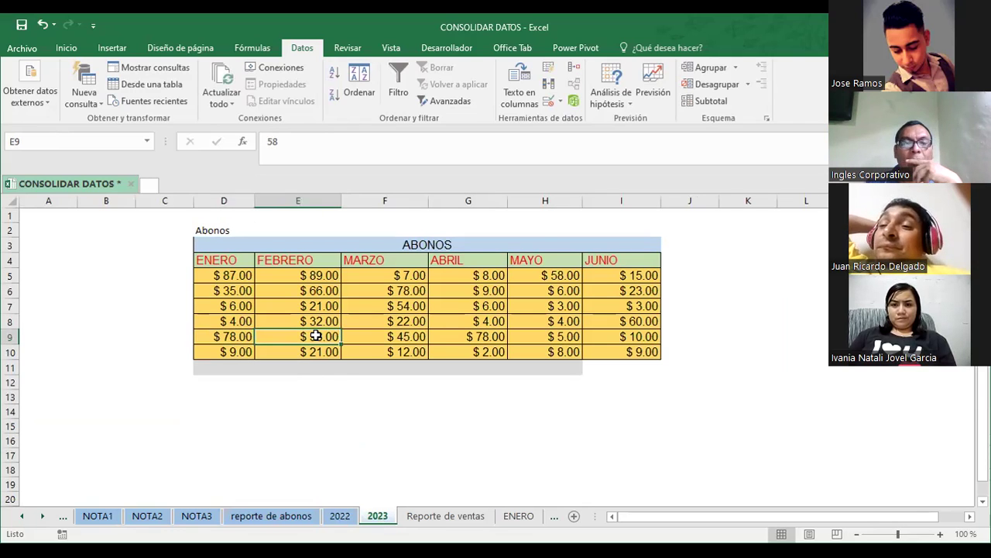
pyautogui.click(300, 516)
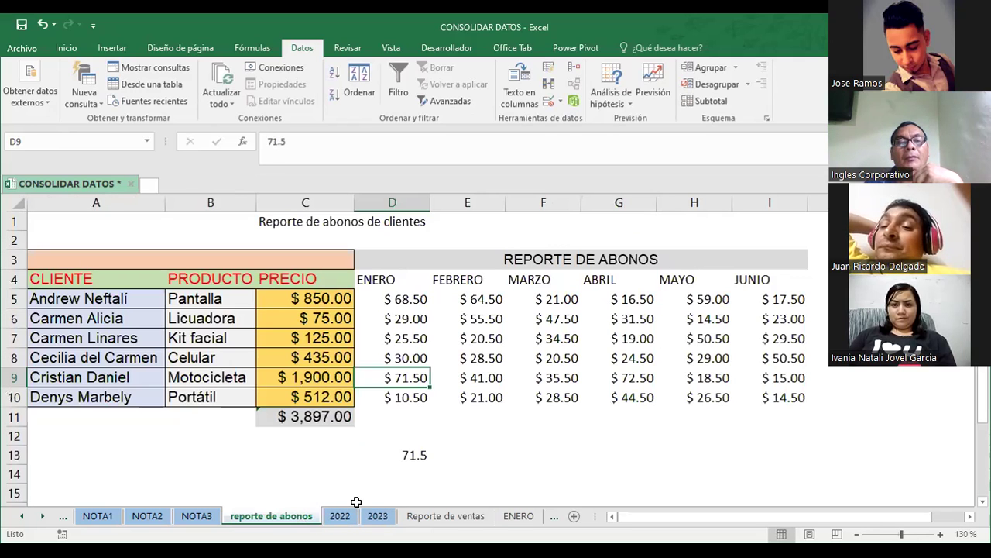
# Change D13's formula to (24+58)/2, giving 41 to match the $41.00 in E9.
pyautogui.click(423, 455)
pyautogui.doubleClick(423, 454)
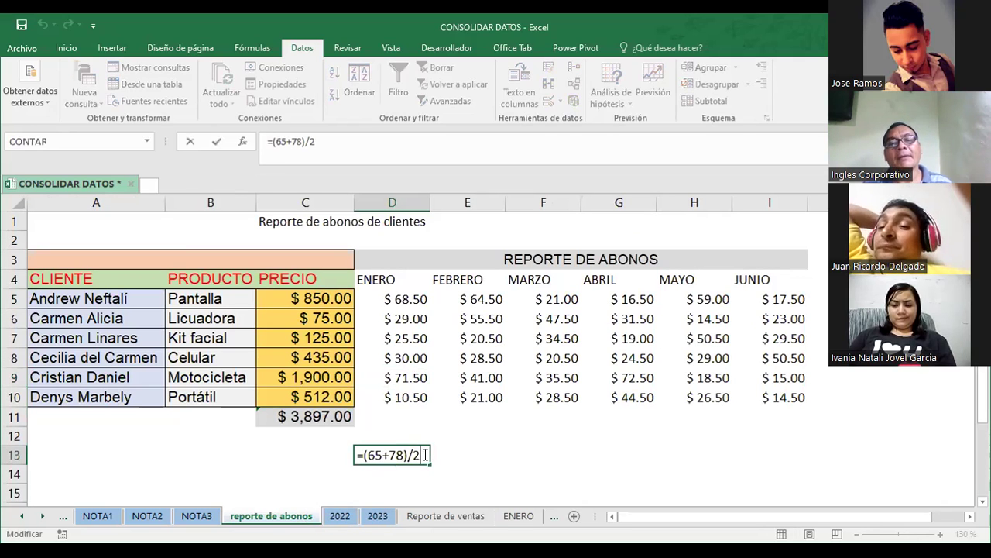
pyautogui.doubleClick(379, 454)
pyautogui.press('Delete')
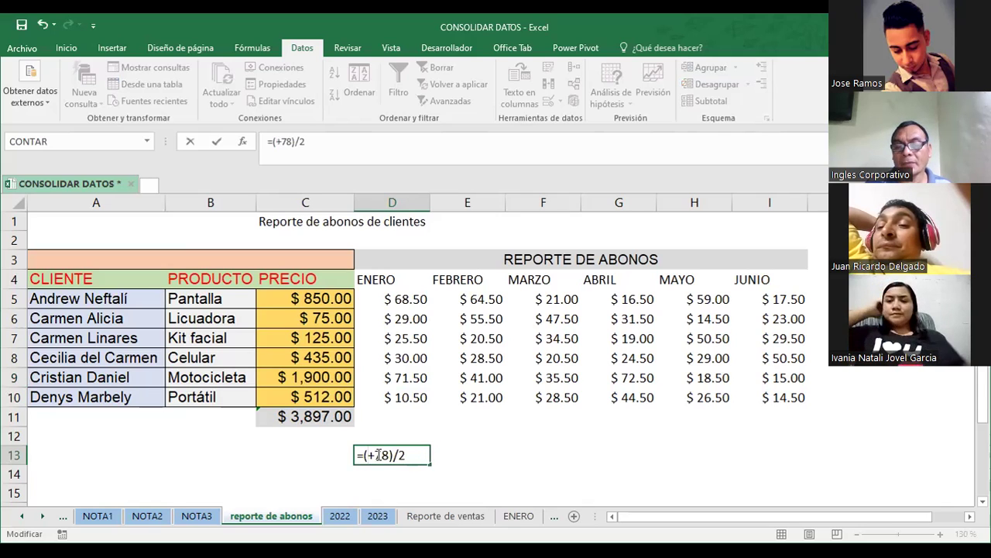
pyautogui.write('24')
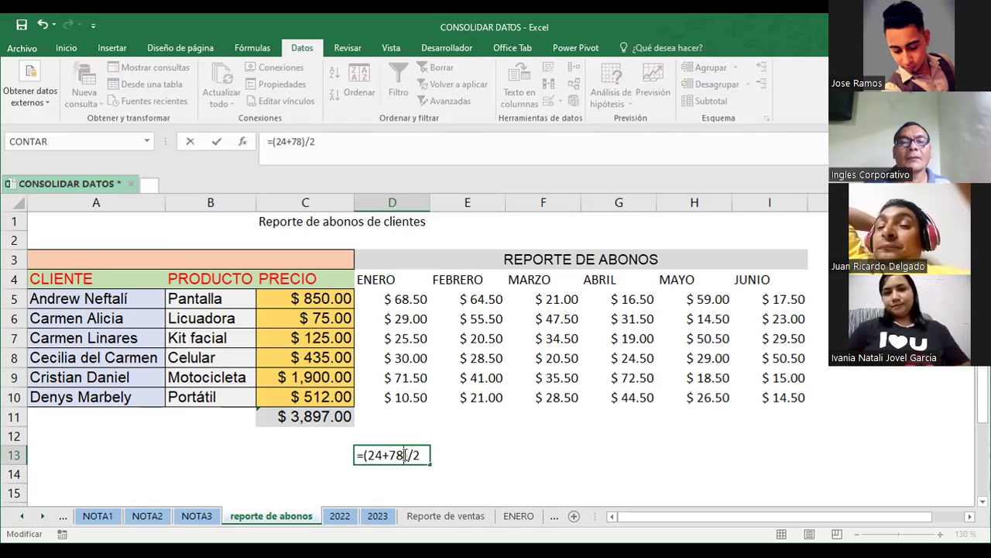
pyautogui.doubleClick(401, 454)
pyautogui.press('Delete')
pyautogui.write('58')
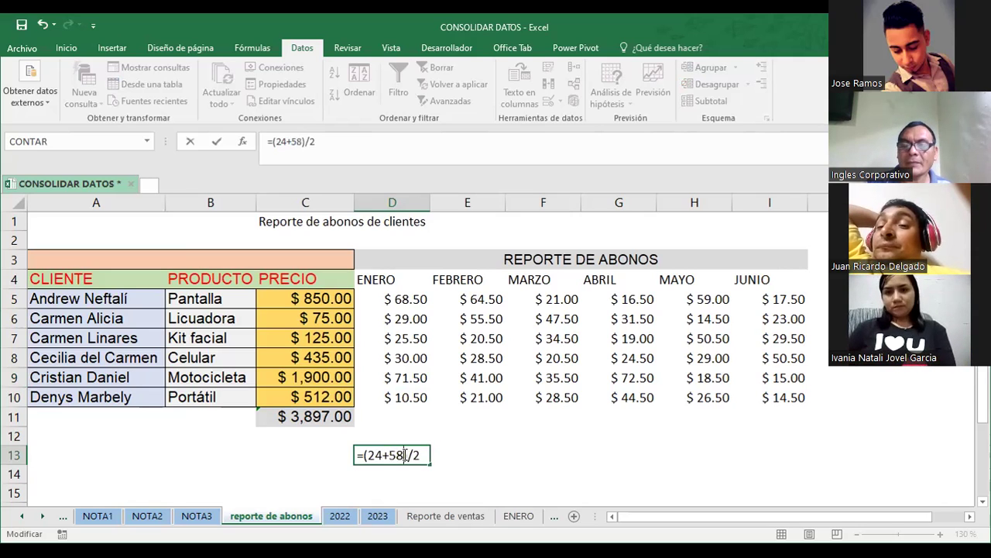
pyautogui.hotkey('ctrl', 'Return')
pyautogui.press('Return')
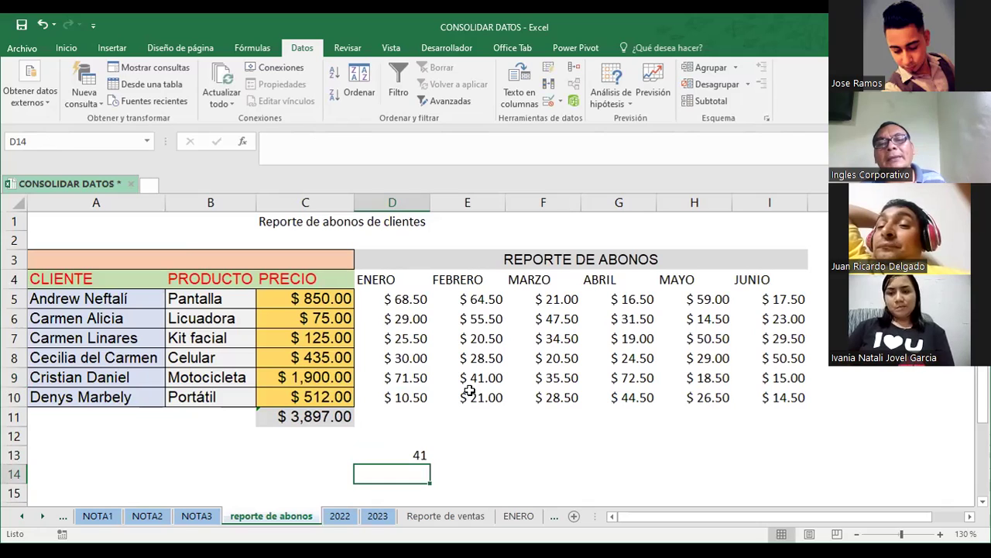
pyautogui.click(481, 377)
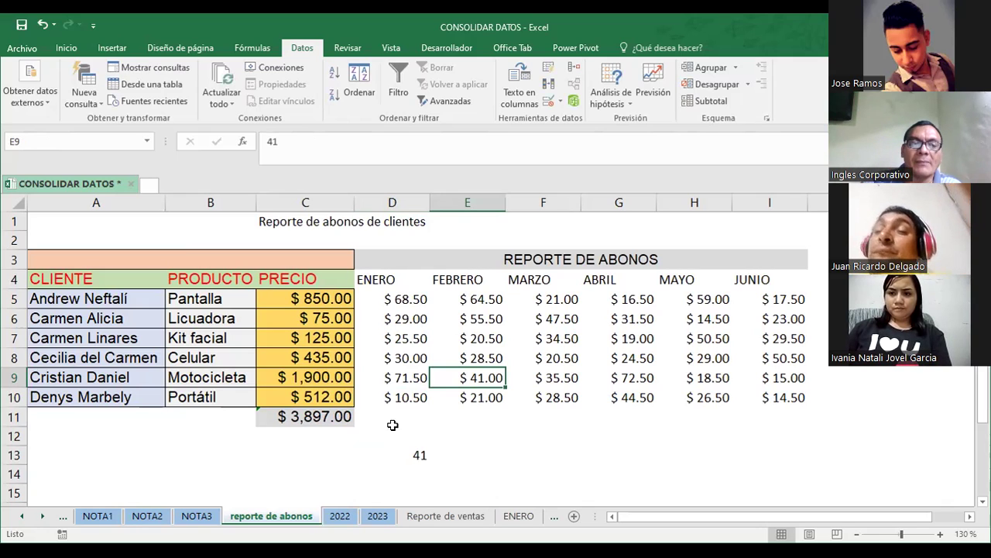
# Delete the D13 formula, clear D4:I10, and select D4 as the destination.
pyautogui.click(418, 454)
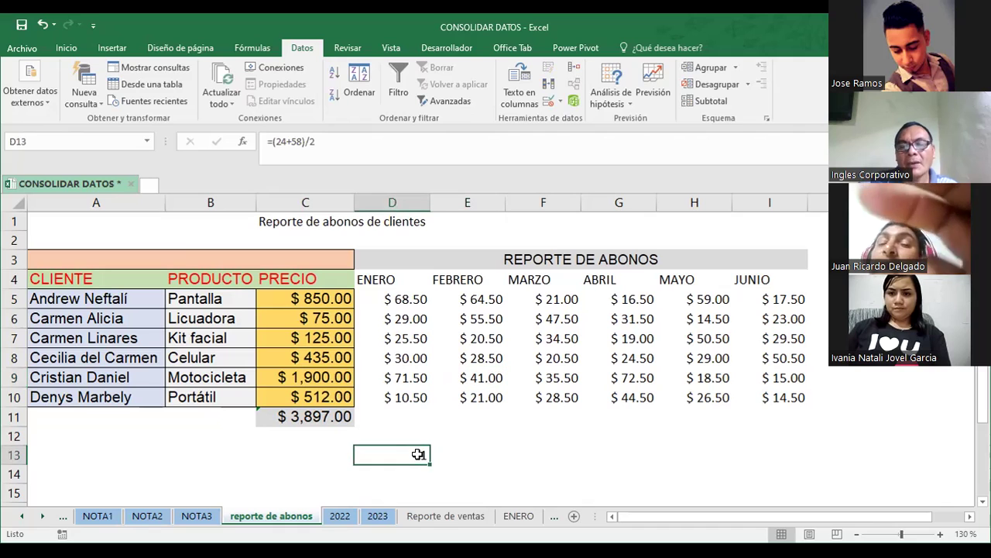
pyautogui.press('Delete')
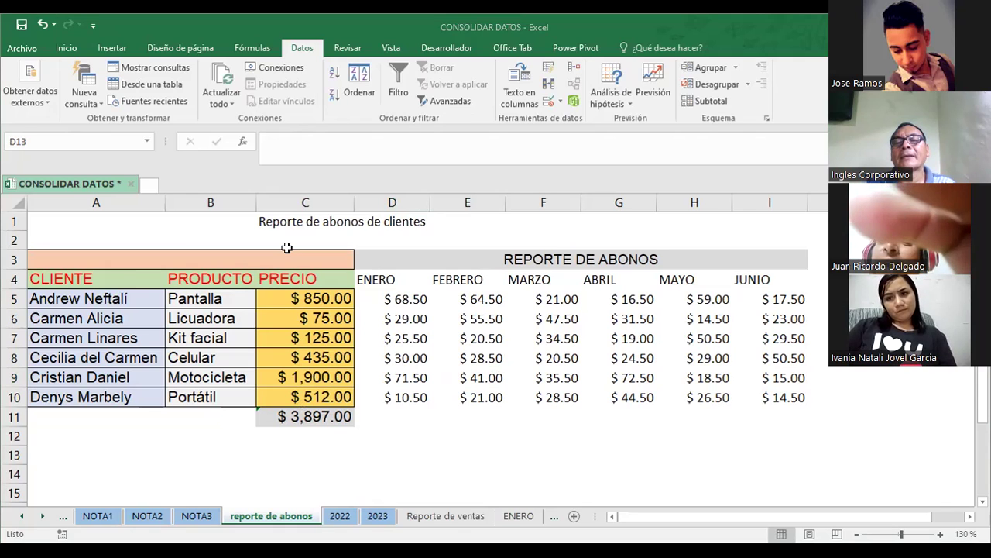
pyautogui.click(403, 422)
pyautogui.click(374, 281)
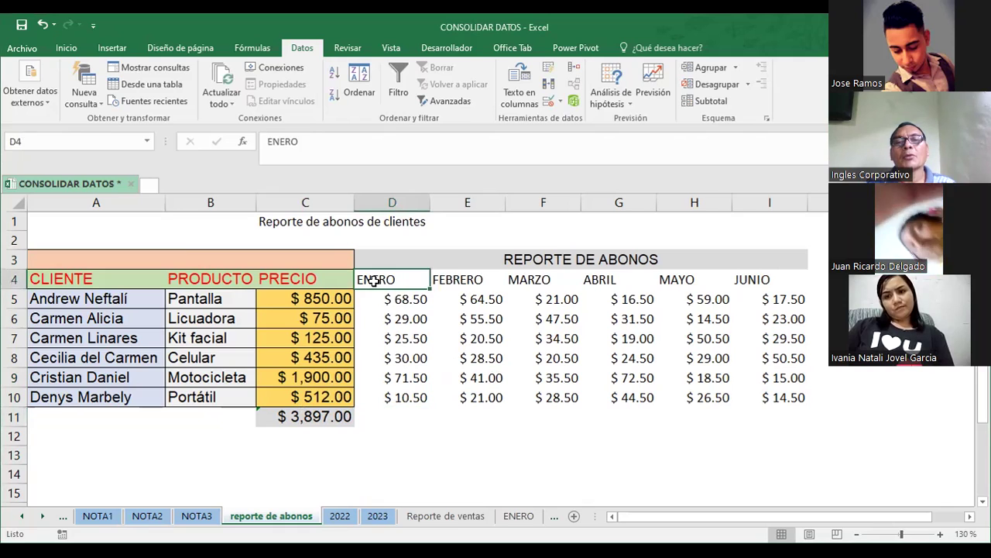
pyautogui.moveTo(374, 281); pyautogui.dragTo(752, 393)
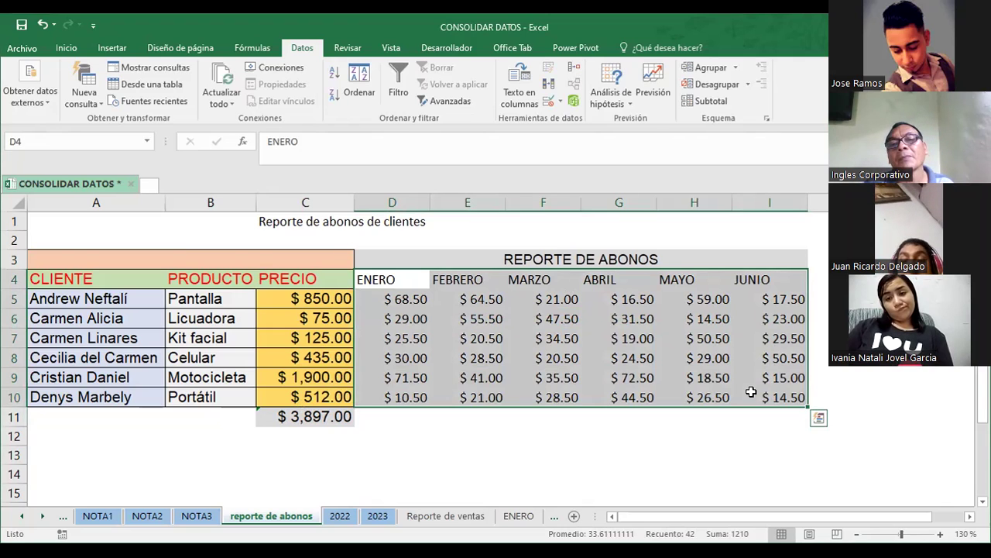
pyautogui.press('Delete')
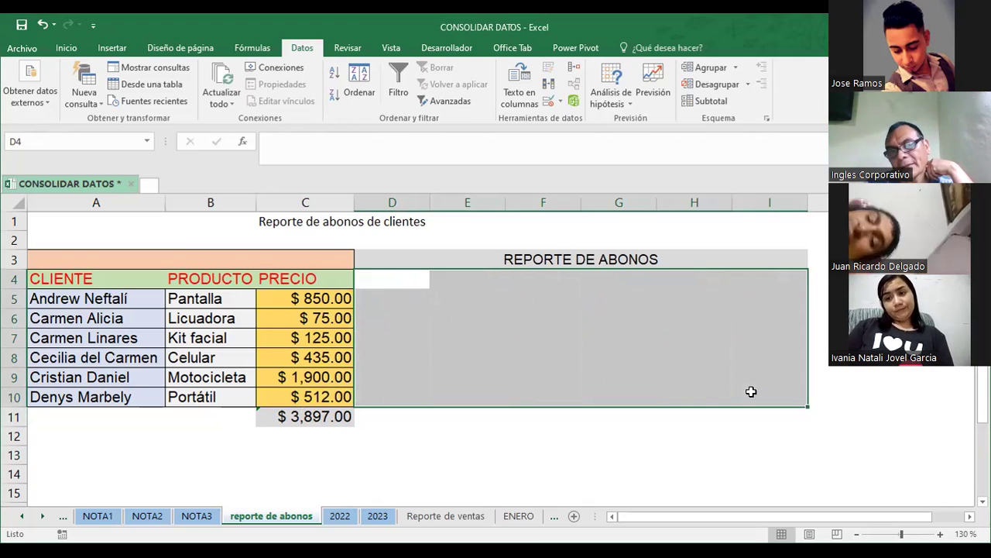
pyautogui.click(391, 279)
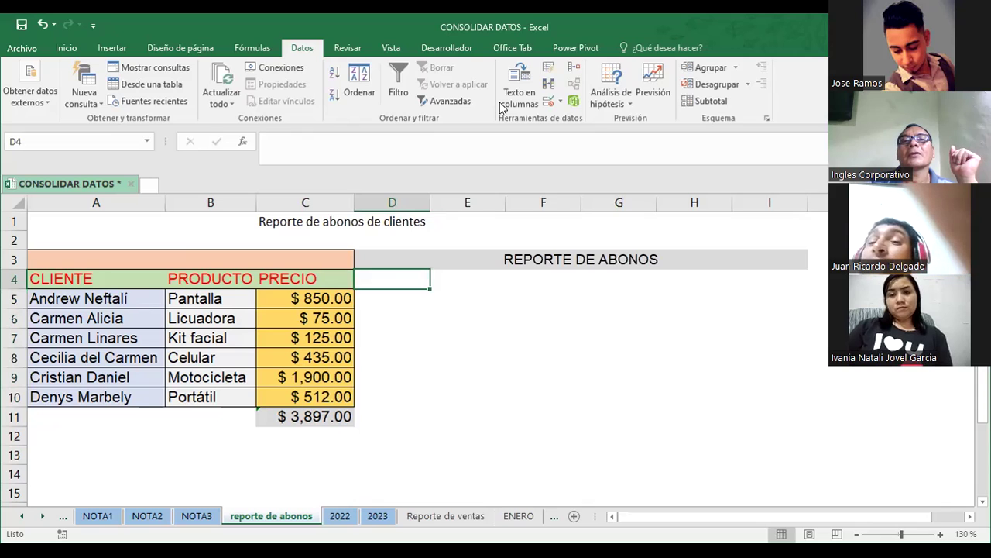
# Consolidate the 2022 and 2023 tables into D4 using the Mín. function.
pyautogui.click(561, 101)
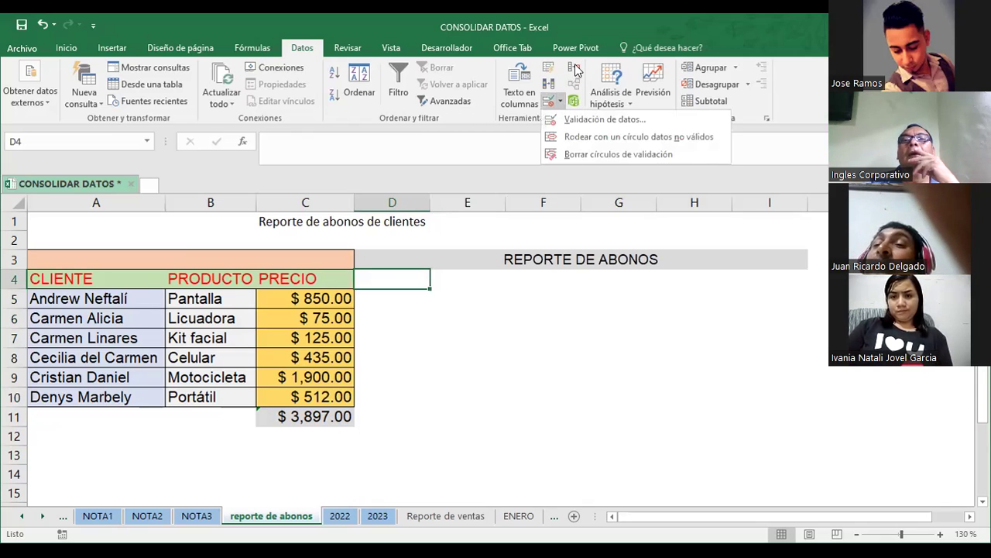
pyautogui.click(574, 69)
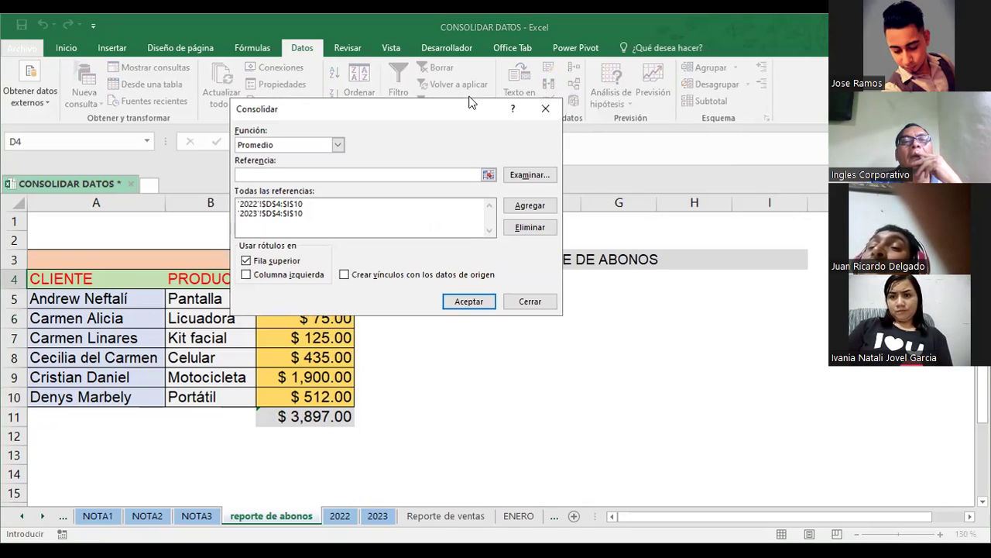
pyautogui.hotkey('alt', 'Down')
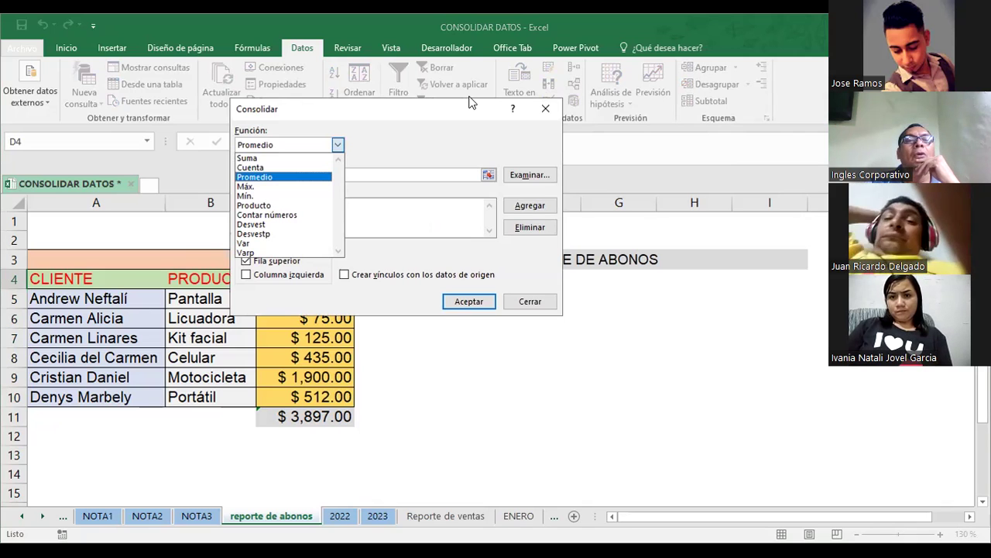
pyautogui.click(253, 196)
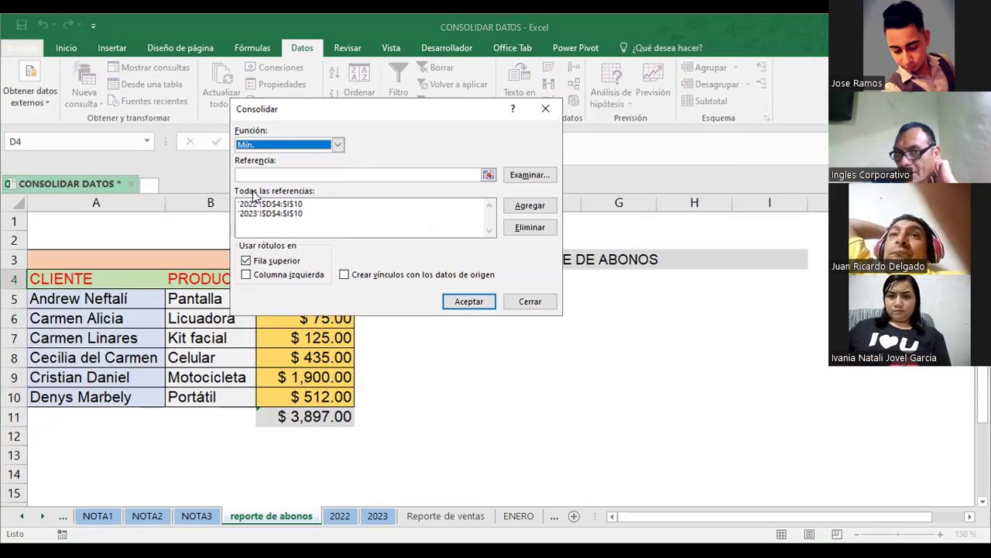
pyautogui.click(465, 302)
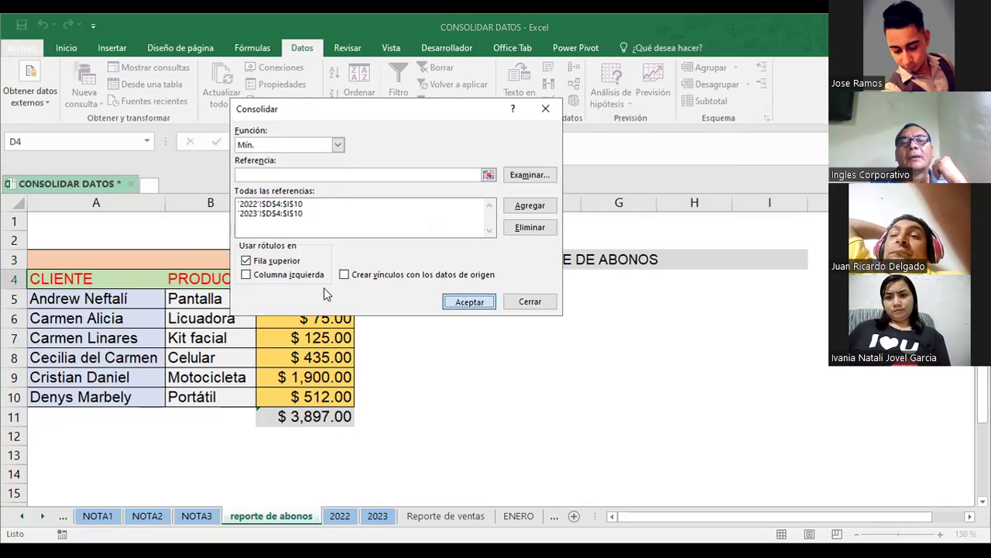
pyautogui.click(469, 438)
pyautogui.press('Return')
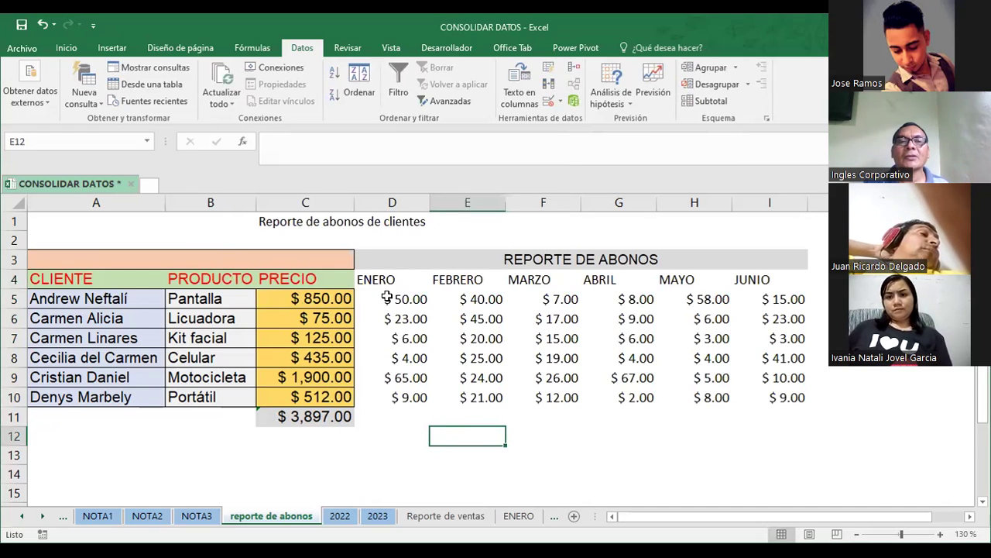
# Apply all borders and a light blue fill to D4:I10.
pyautogui.moveTo(379, 280)
pyautogui.mouseDown()
pyautogui.moveTo(787, 375)
pyautogui.moveTo(787, 398)
pyautogui.mouseUp()
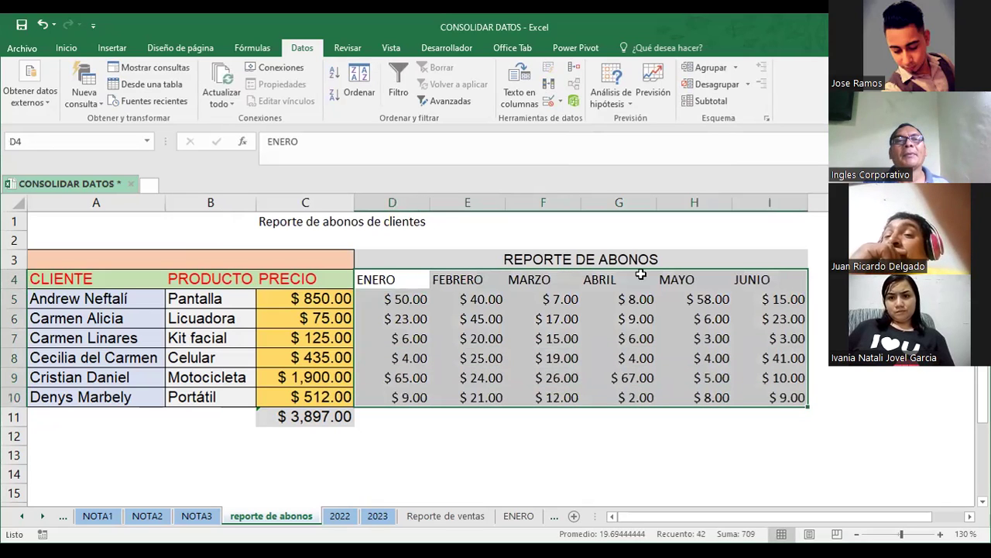
pyautogui.click(81, 48)
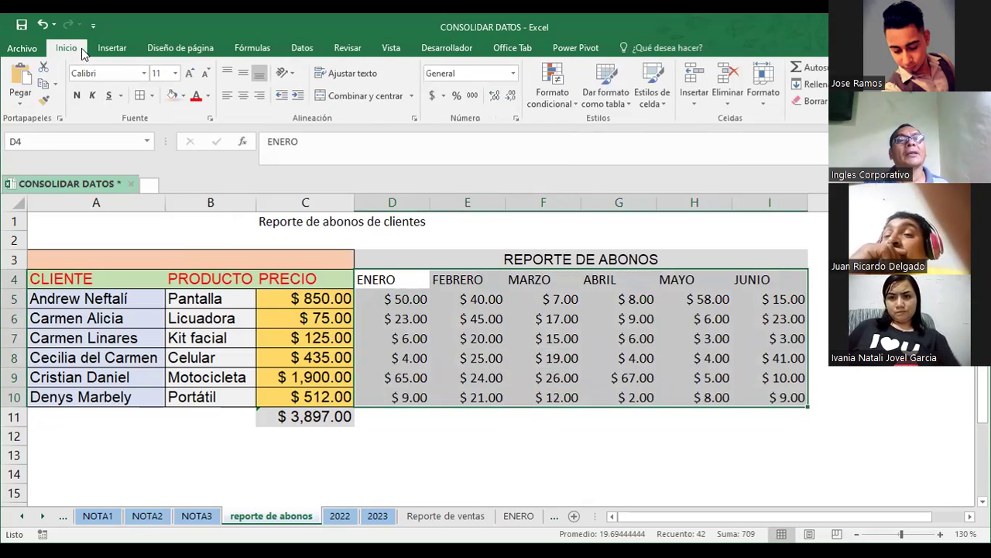
pyautogui.click(140, 96)
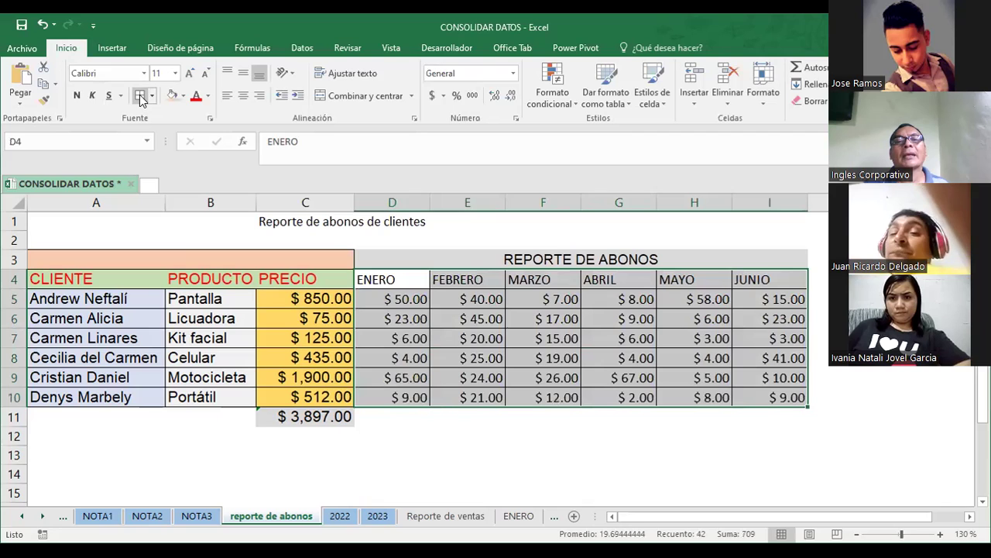
pyautogui.click(185, 95)
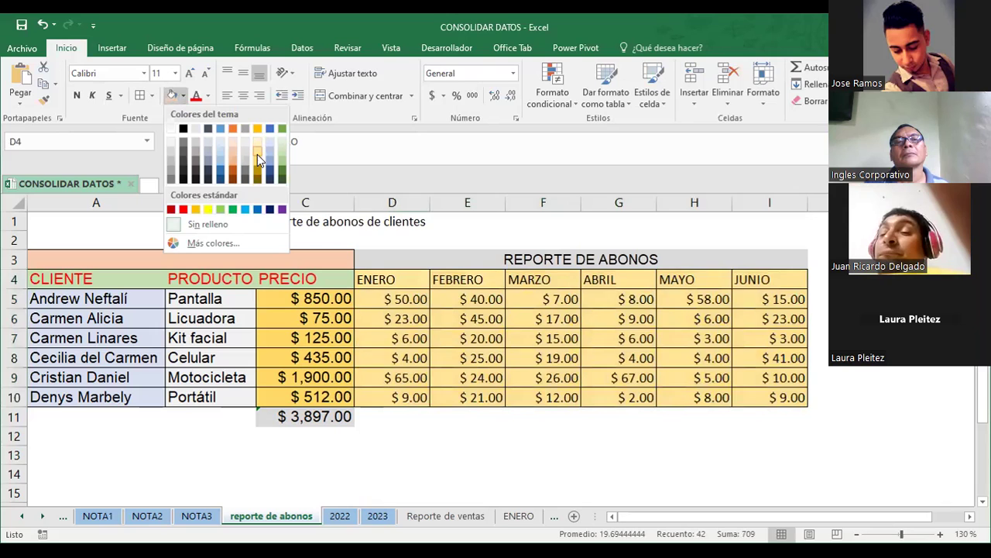
pyautogui.click(185, 95)
pyautogui.click(186, 95)
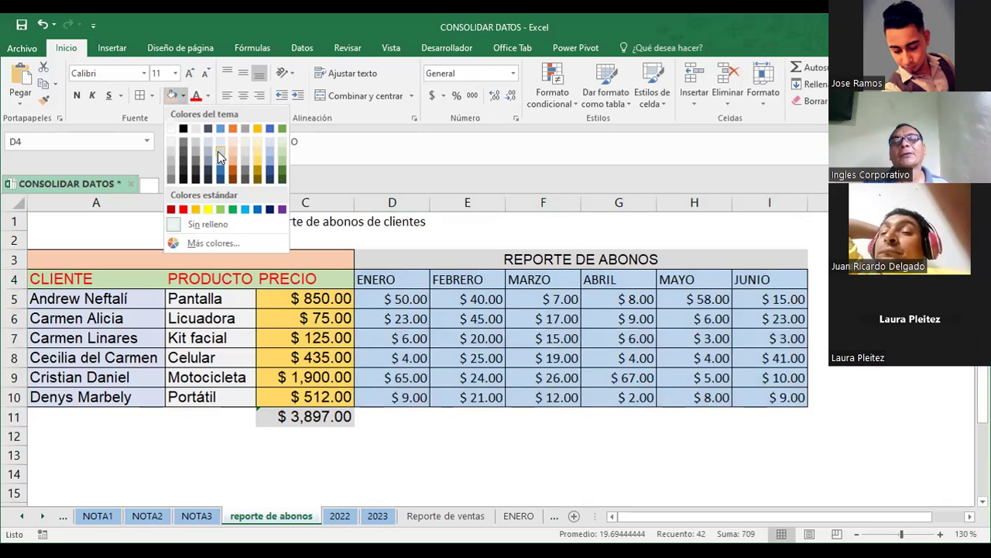
pyautogui.click(612, 433)
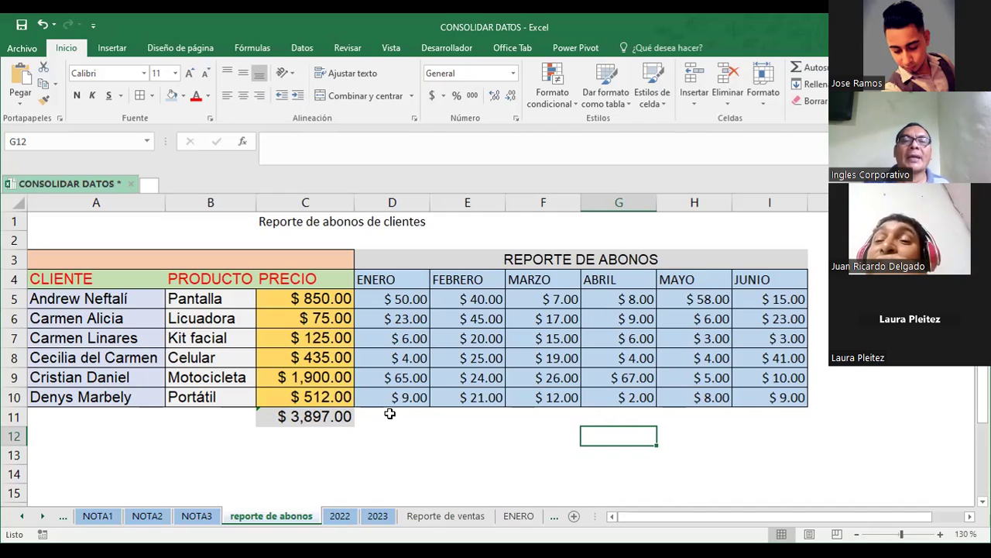
pyautogui.click(400, 417)
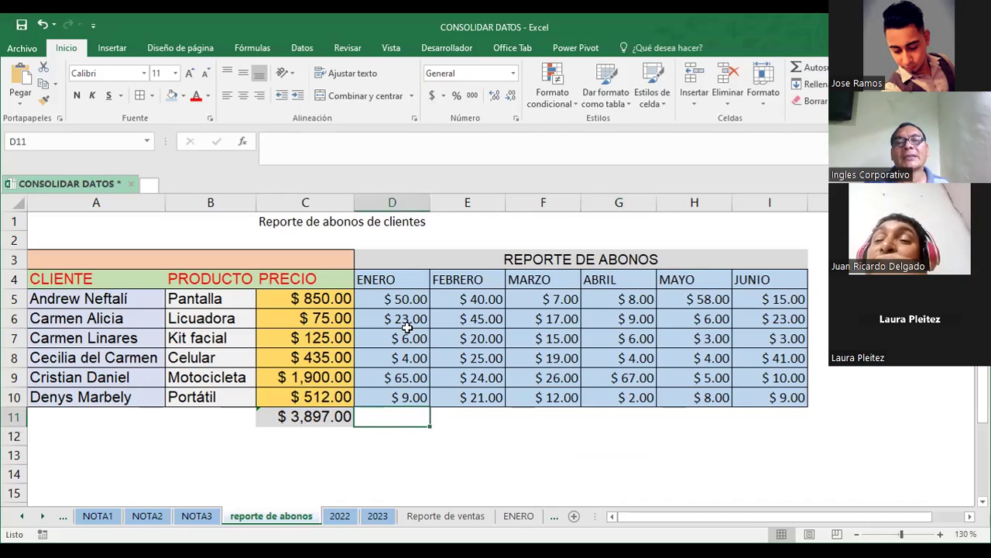
pyautogui.click(389, 301)
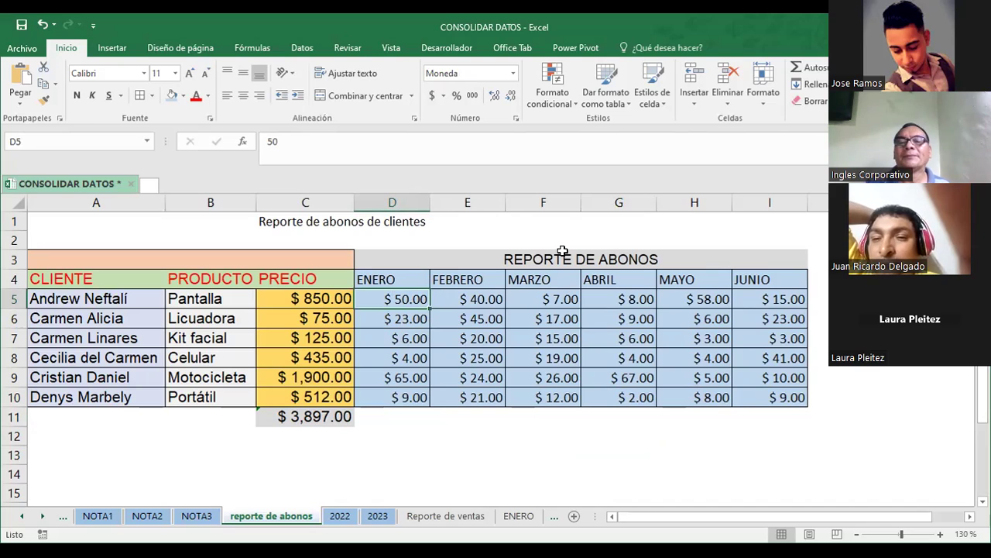
pyautogui.moveTo(392, 455); pyautogui.dragTo(392, 435)
pyautogui.click(467, 422)
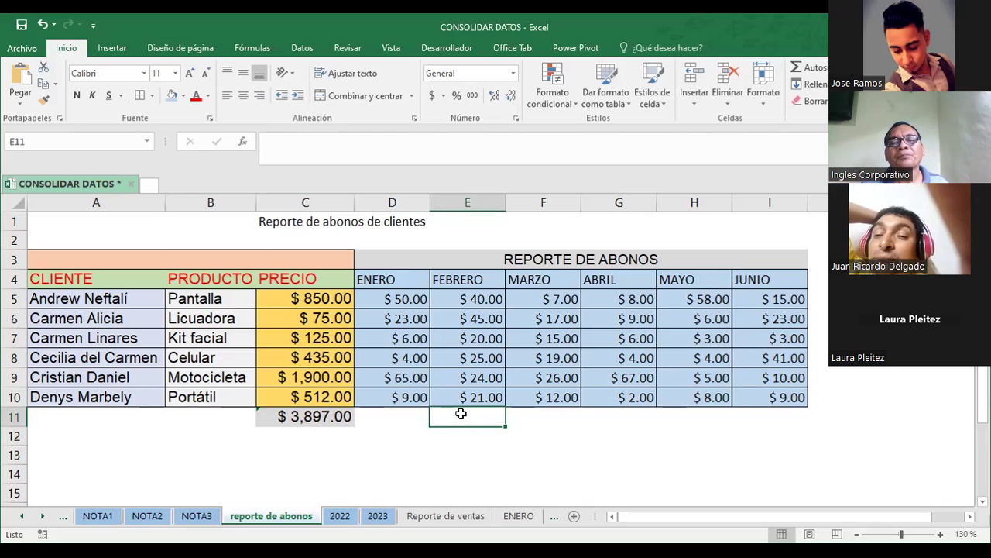
pyautogui.click(400, 298)
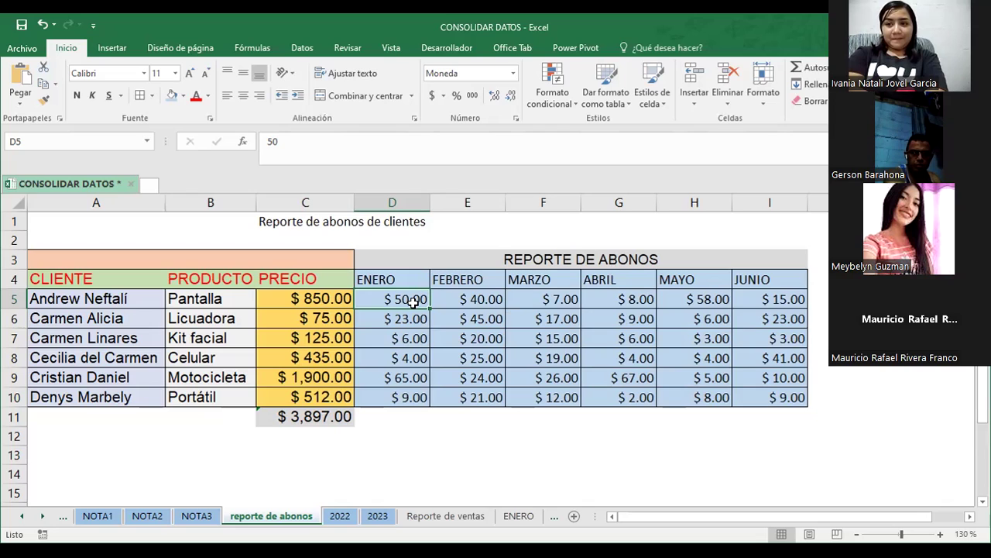
pyautogui.click(446, 413)
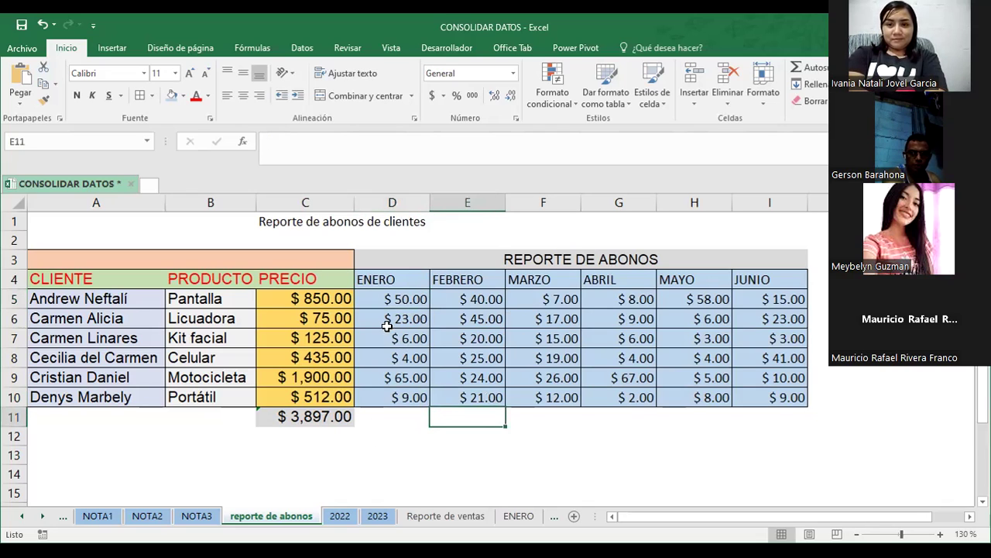
pyautogui.click(340, 515)
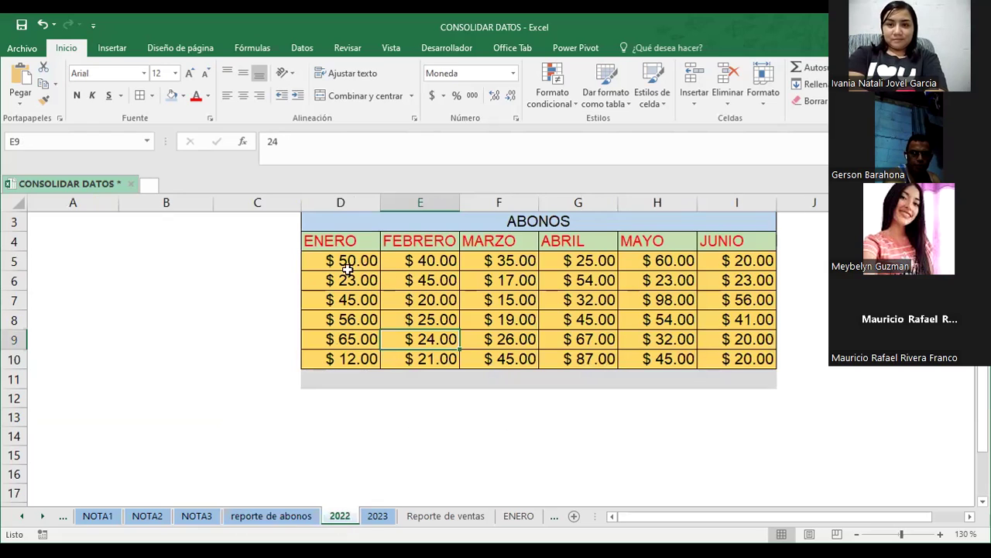
pyautogui.click(287, 515)
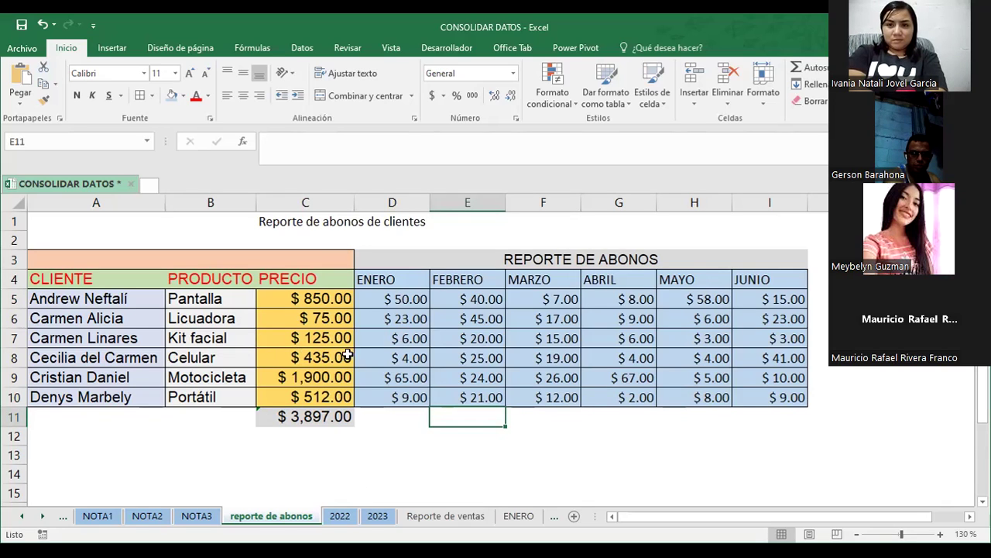
pyautogui.click(393, 358)
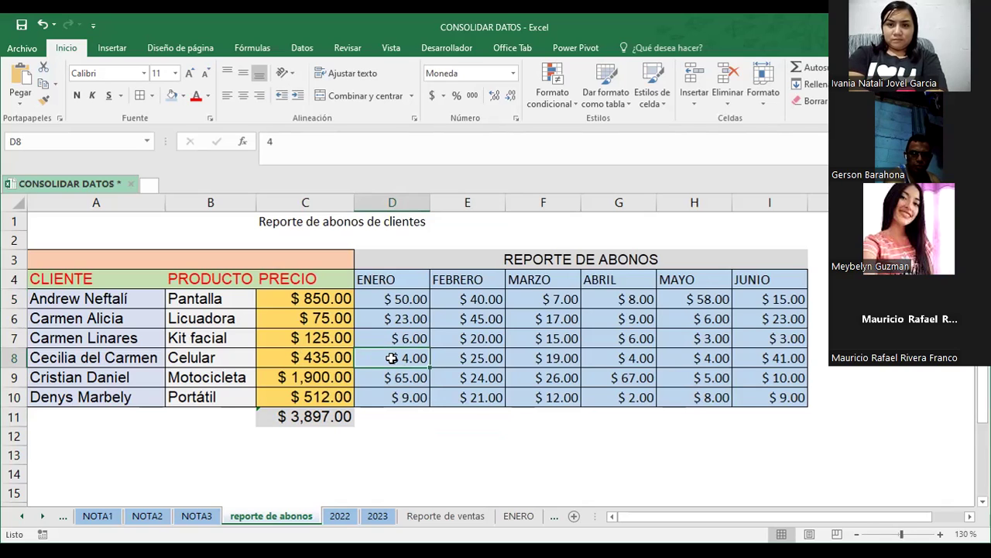
pyautogui.click(378, 516)
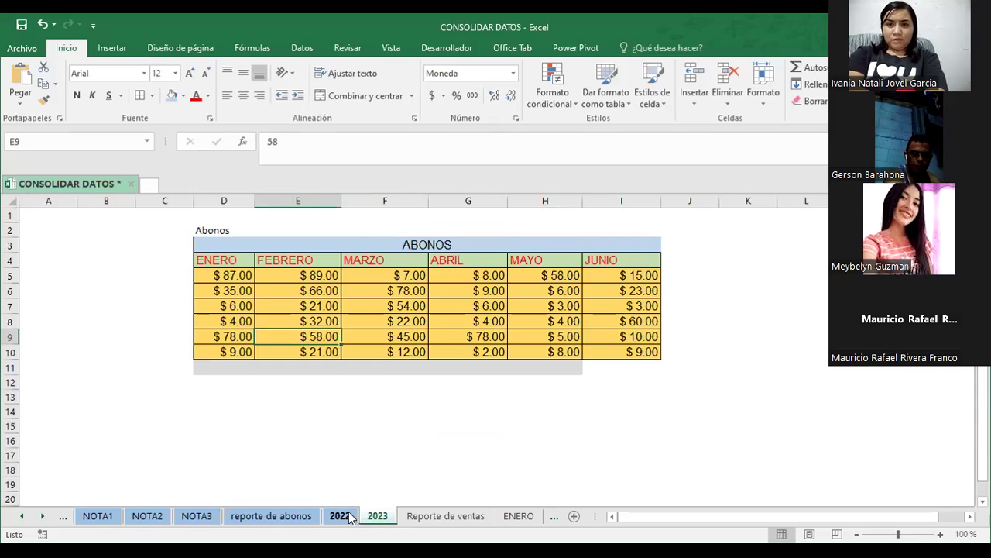
pyautogui.hotkey('ctrl', 'pageup')
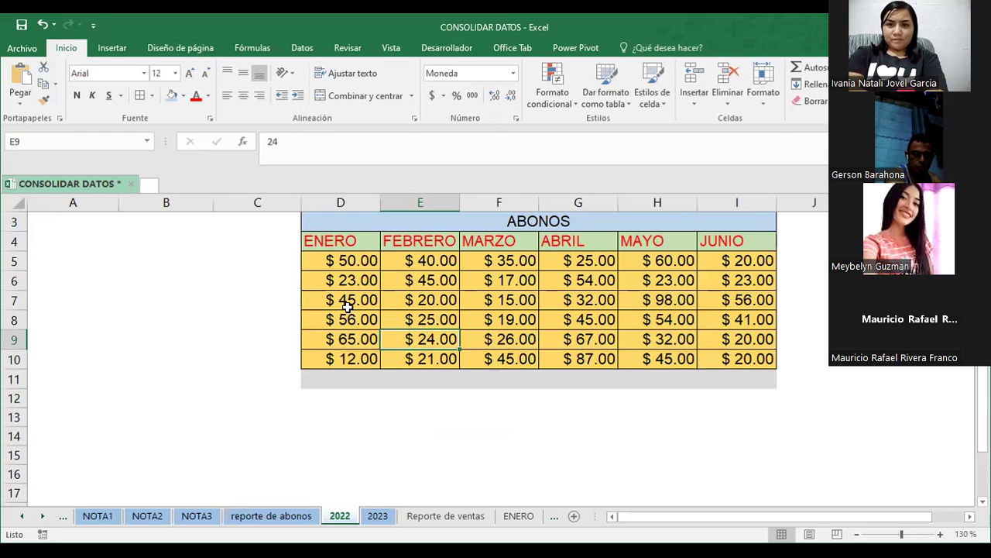
pyautogui.click(288, 516)
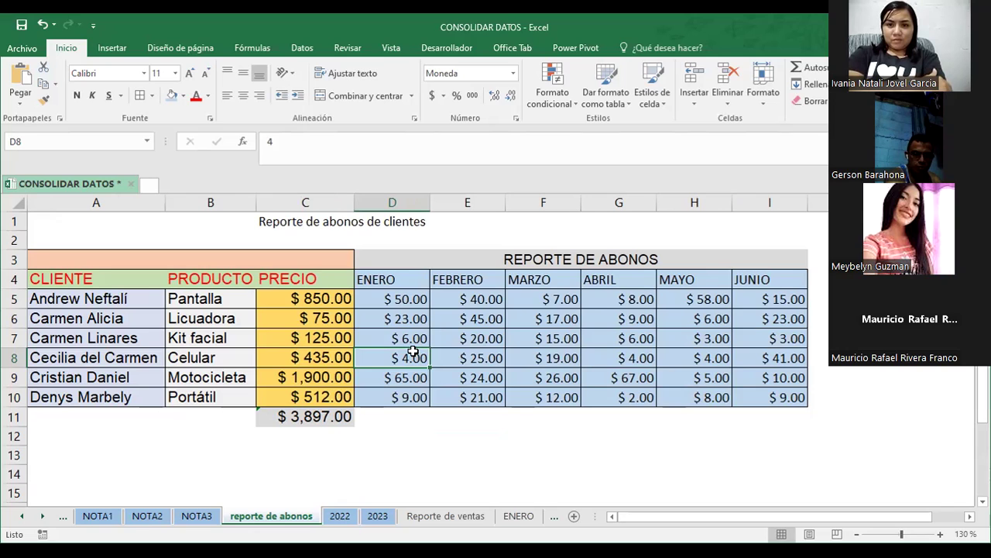
pyautogui.click(339, 516)
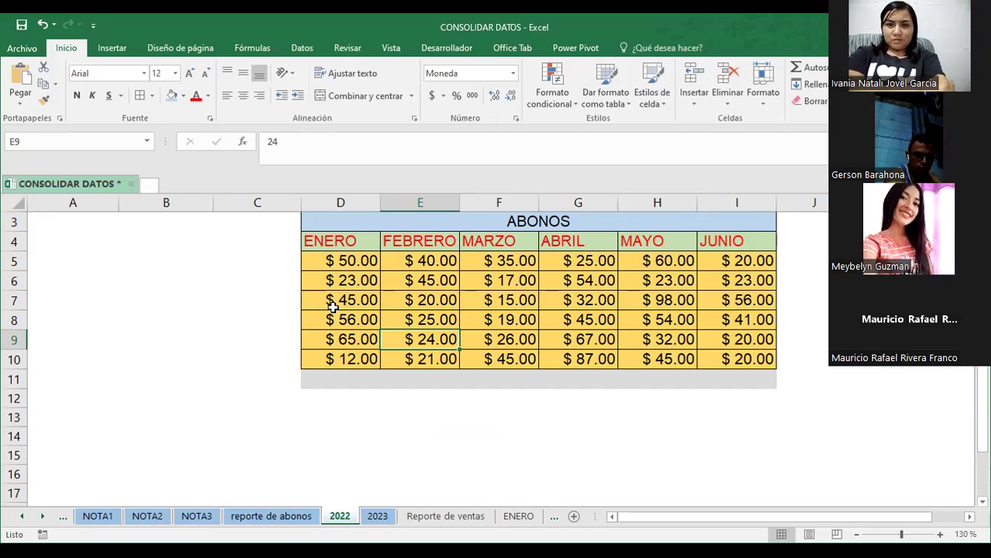
pyautogui.click(430, 321)
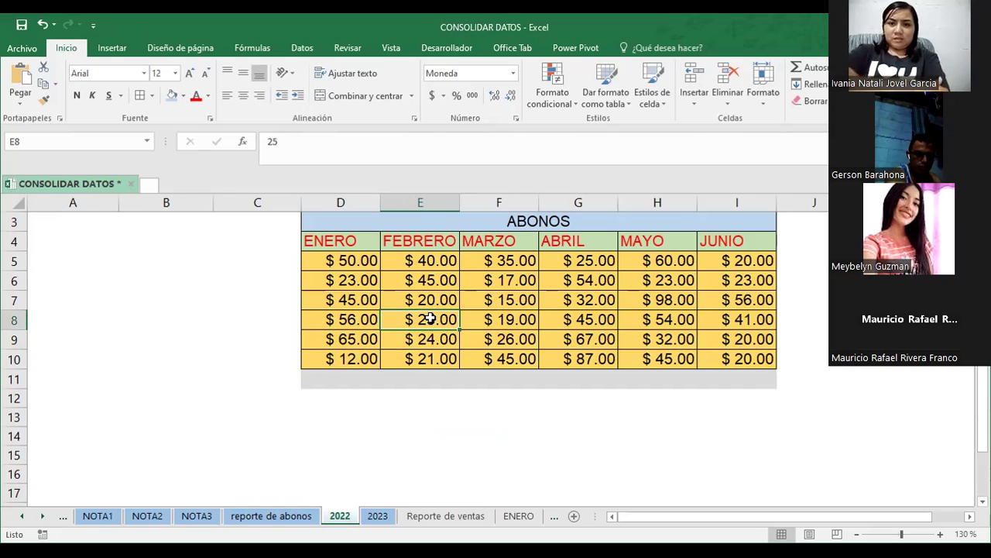
pyautogui.click(346, 323)
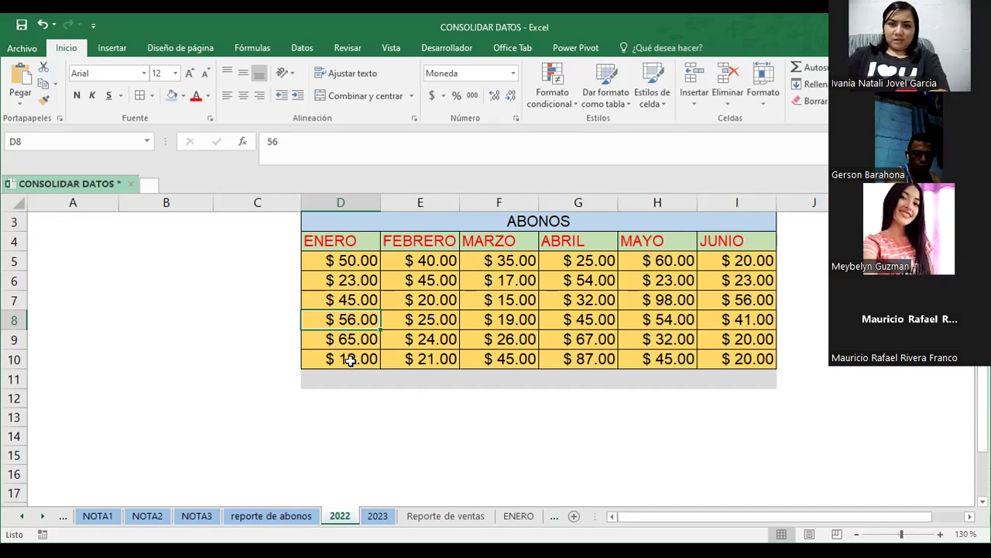
pyautogui.click(271, 516)
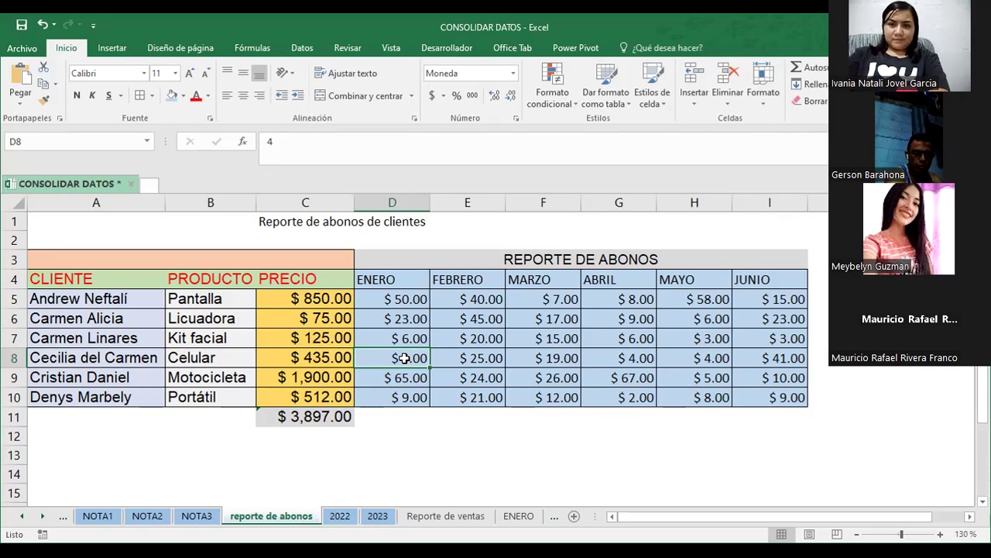
pyautogui.click(340, 515)
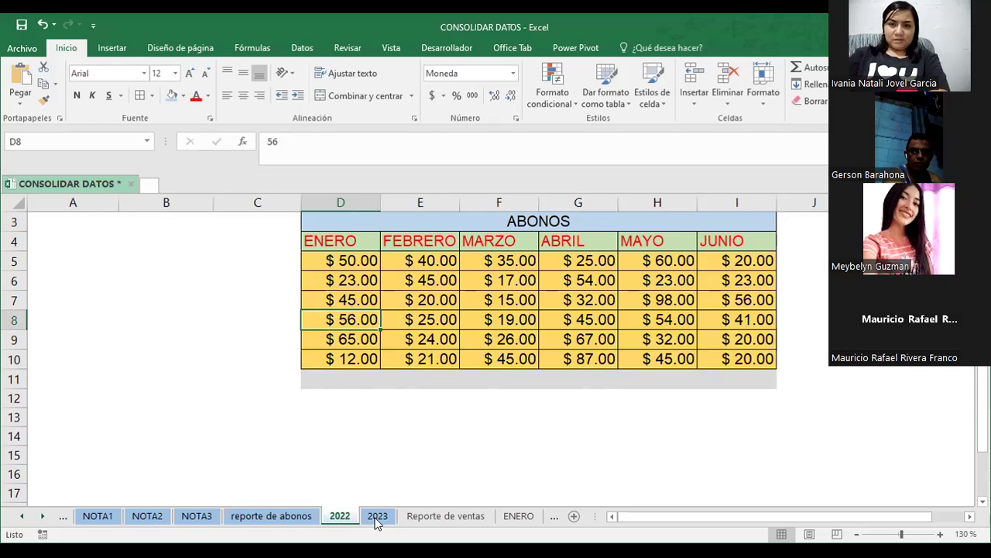
pyautogui.click(377, 516)
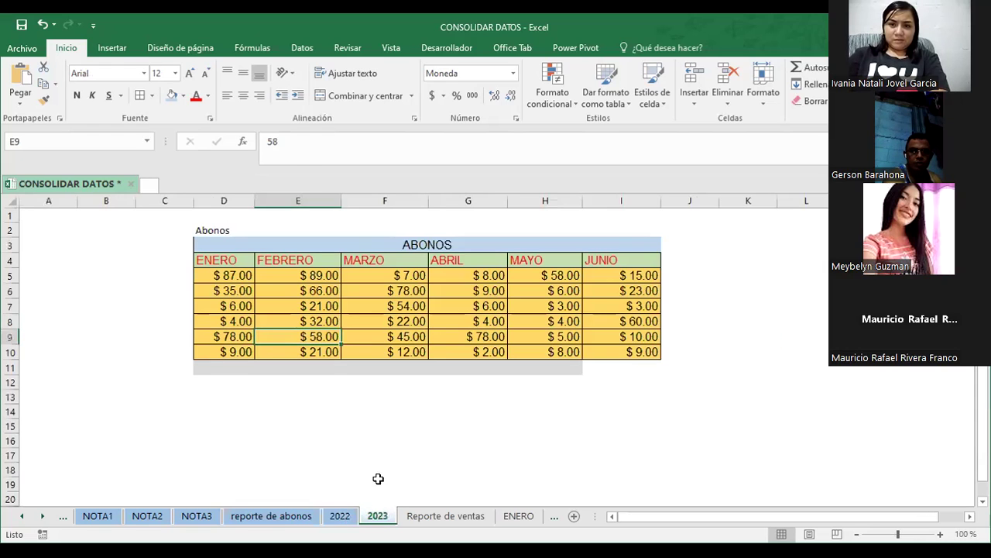
pyautogui.click(231, 318)
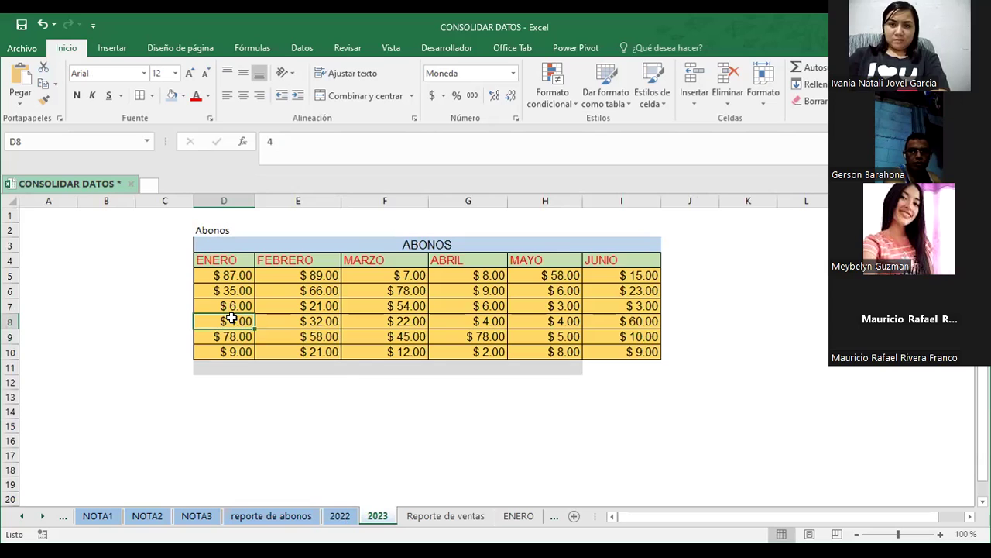
pyautogui.click(302, 519)
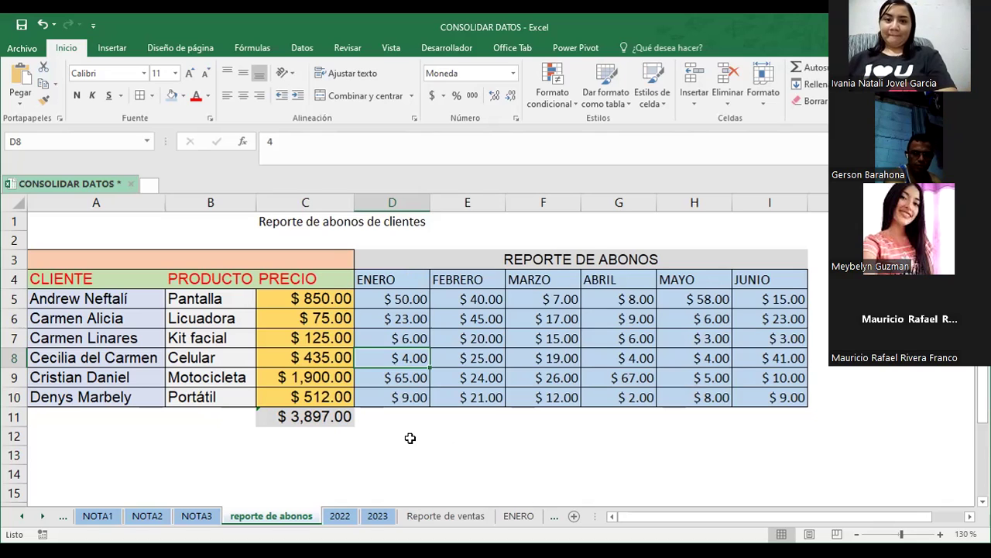
# Select the payment table D4:I10 and make D4 the active cell.
pyautogui.click(411, 438)
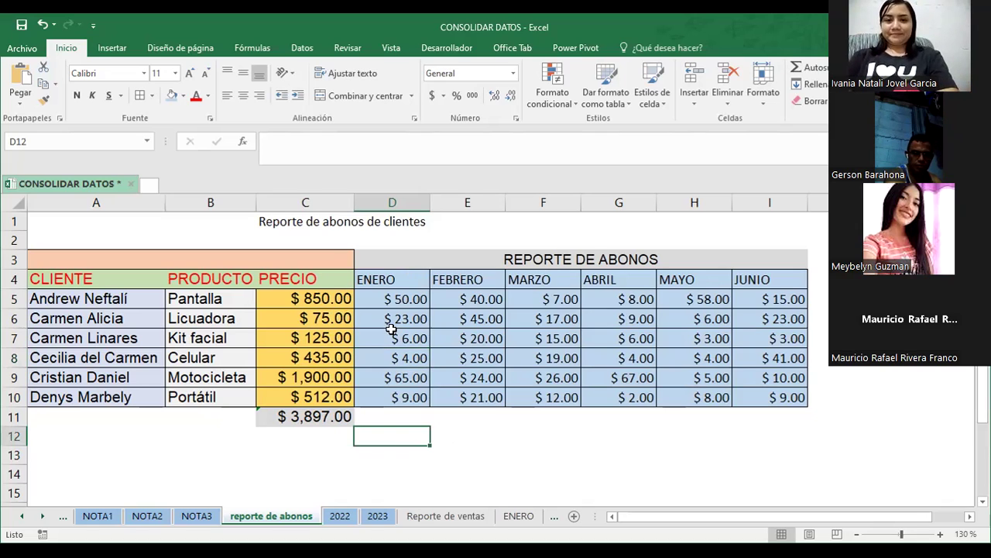
pyautogui.moveTo(382, 280)
pyautogui.mouseDown()
pyautogui.moveTo(779, 357)
pyautogui.moveTo(774, 398)
pyautogui.mouseUp()
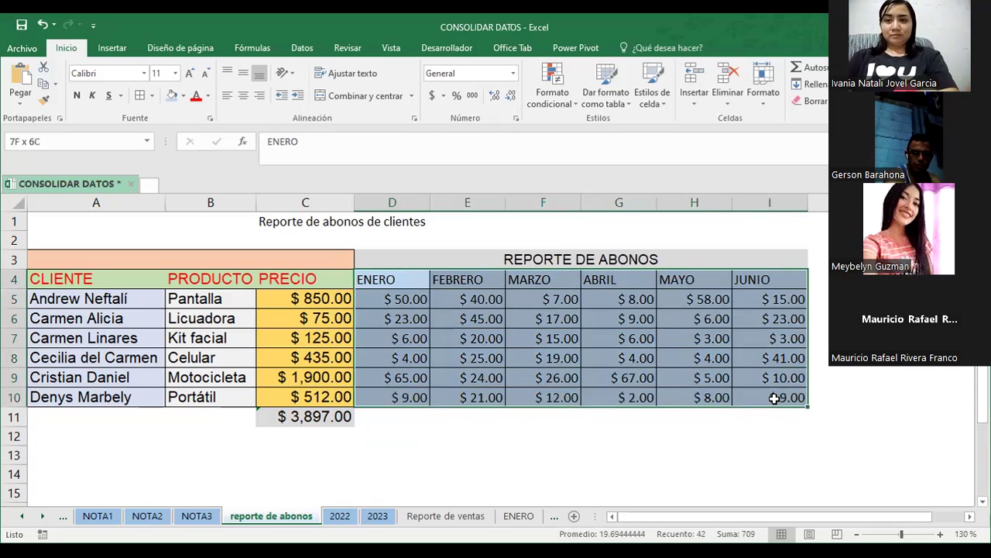
pyautogui.click(557, 450)
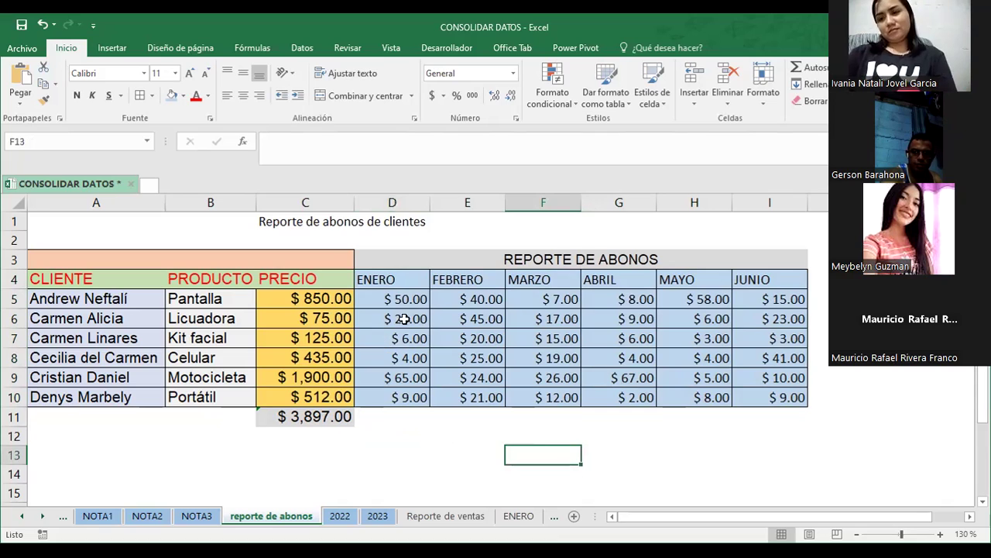
pyautogui.moveTo(379, 279); pyautogui.dragTo(464, 280)
pyautogui.moveTo(690, 317); pyautogui.dragTo(765, 398)
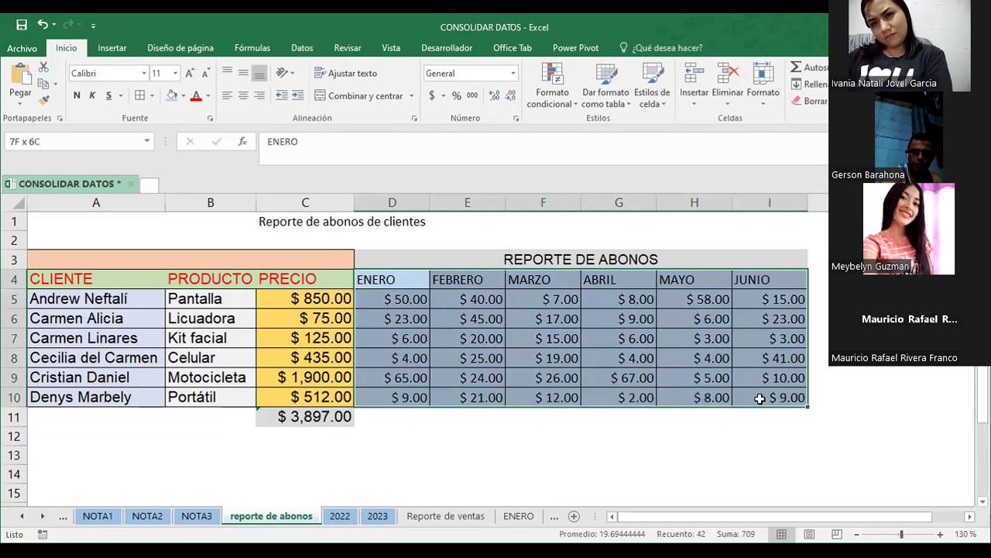
pyautogui.click(377, 277)
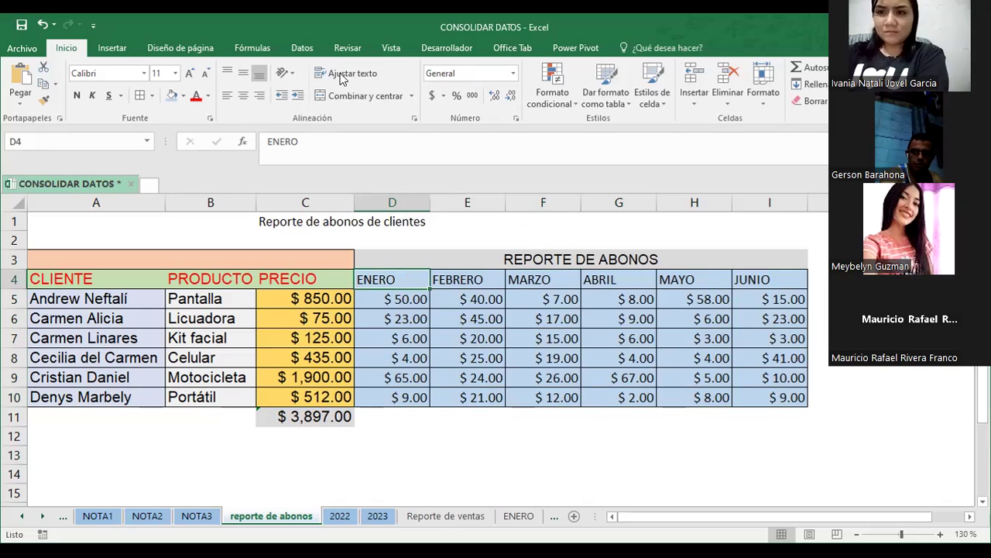
# Review the Consolidar references, close it unapplied, and view the 2022 sheet.
pyautogui.click(309, 44)
pyautogui.click(574, 68)
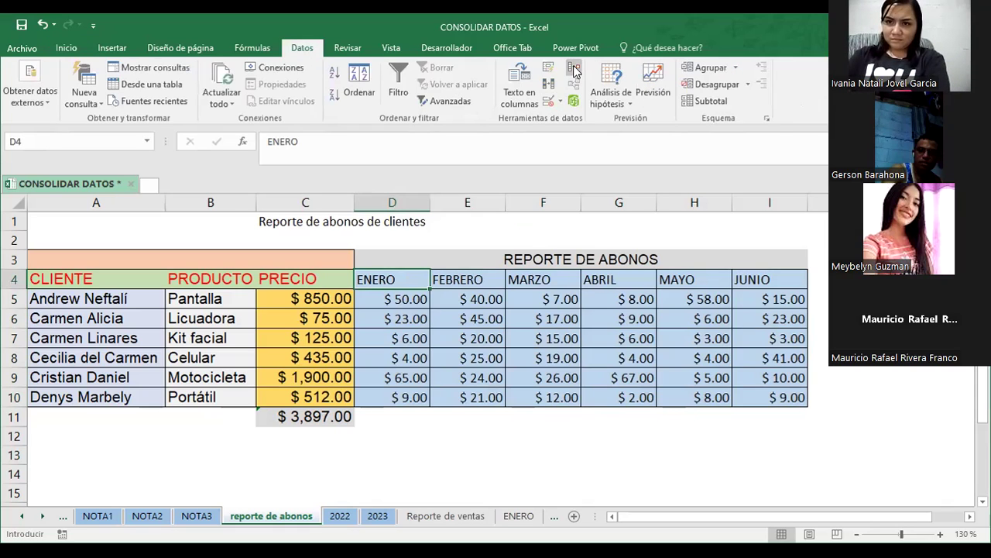
pyautogui.hotkey('alt', 'Down')
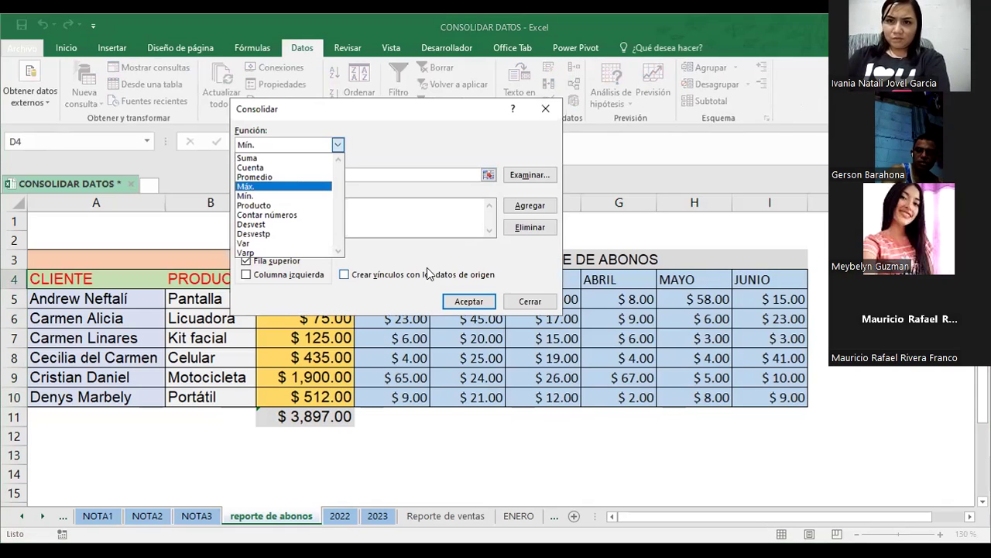
pyautogui.click(454, 303)
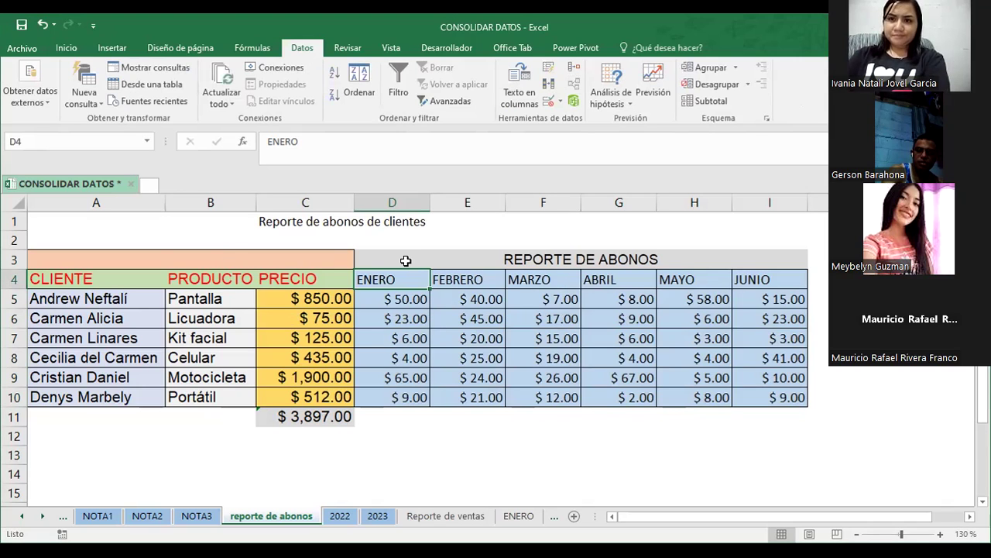
pyautogui.click(574, 68)
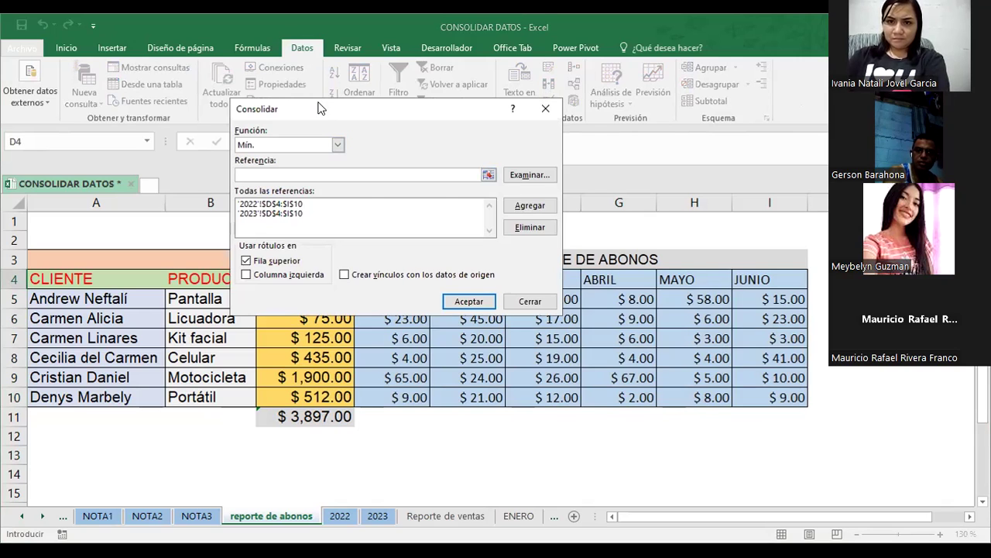
pyautogui.moveTo(320, 108); pyautogui.dragTo(453, 109)
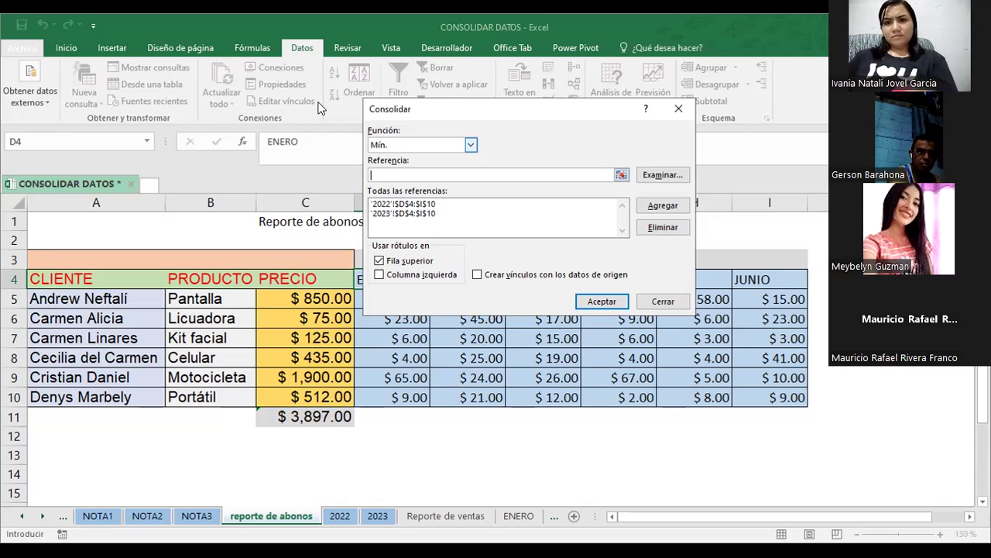
pyautogui.click(660, 301)
pyautogui.click(339, 516)
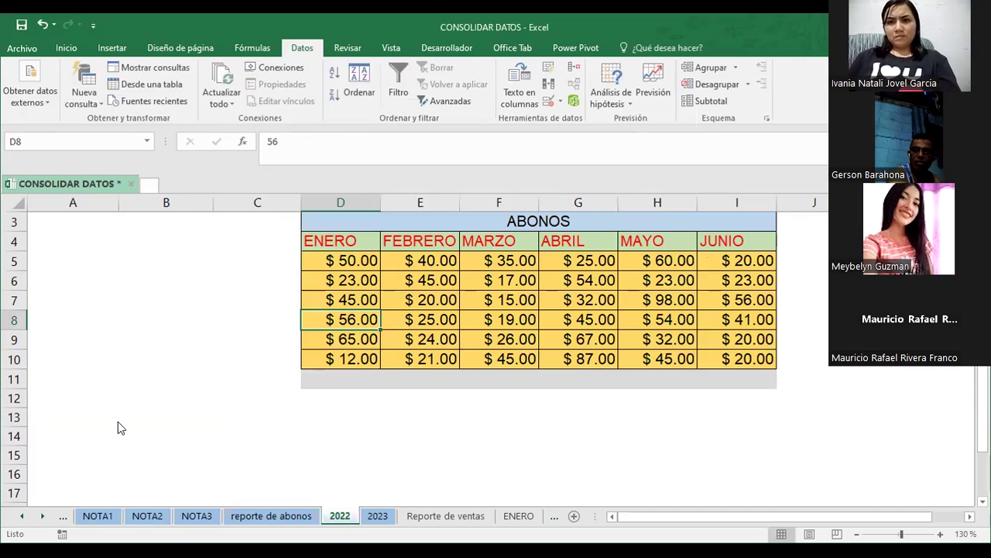
# Check 2022's $56.00 in D8, view 2023, then go back to reporte de abonos.
pyautogui.click(341, 313)
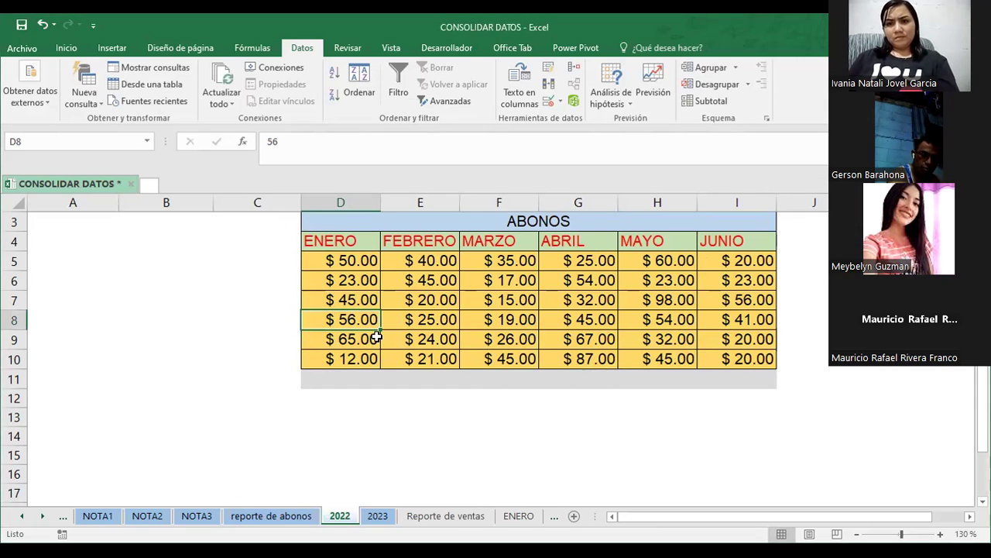
pyautogui.click(378, 516)
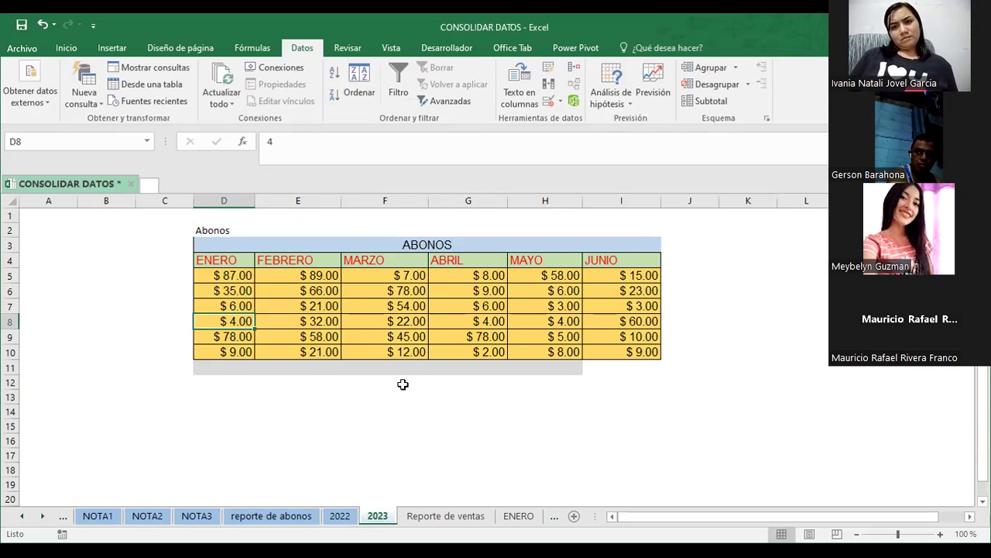
pyautogui.click(290, 517)
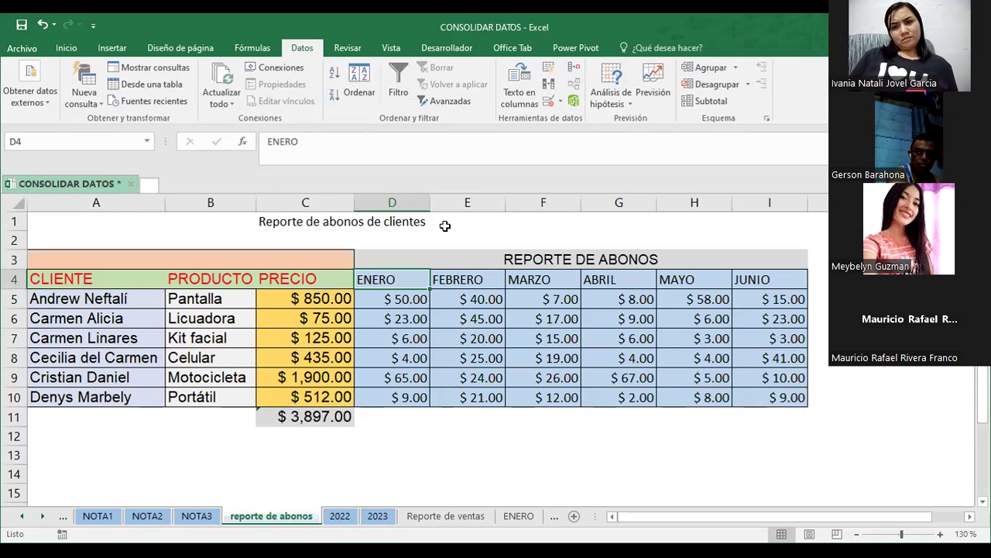
# Consolidate the 2022 and 2023 ranges using the Máx. function.
pyautogui.click(575, 71)
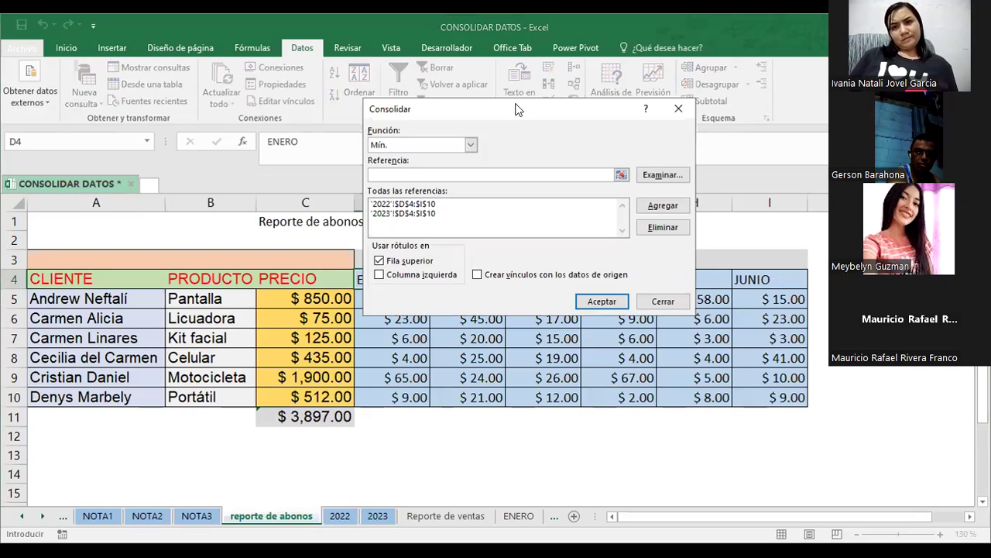
pyautogui.hotkey('alt', 'Down')
pyautogui.press('Up')
pyautogui.press('Up')
pyautogui.press('Down')
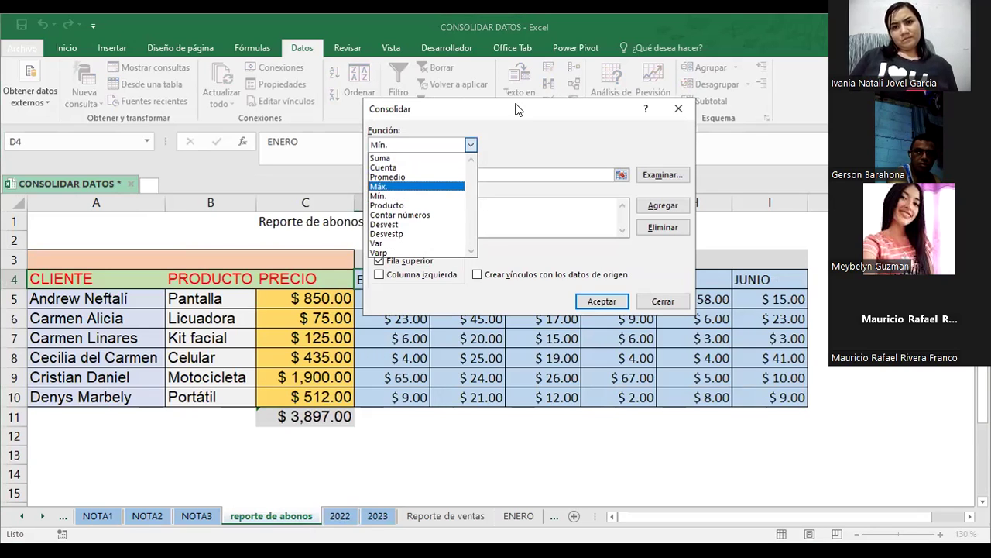
pyautogui.press('Return')
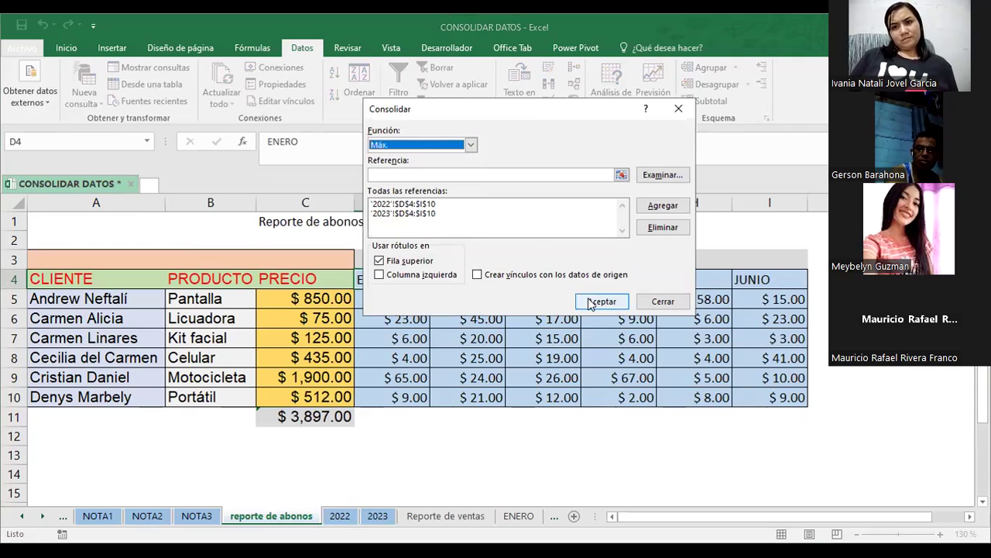
pyautogui.click(590, 302)
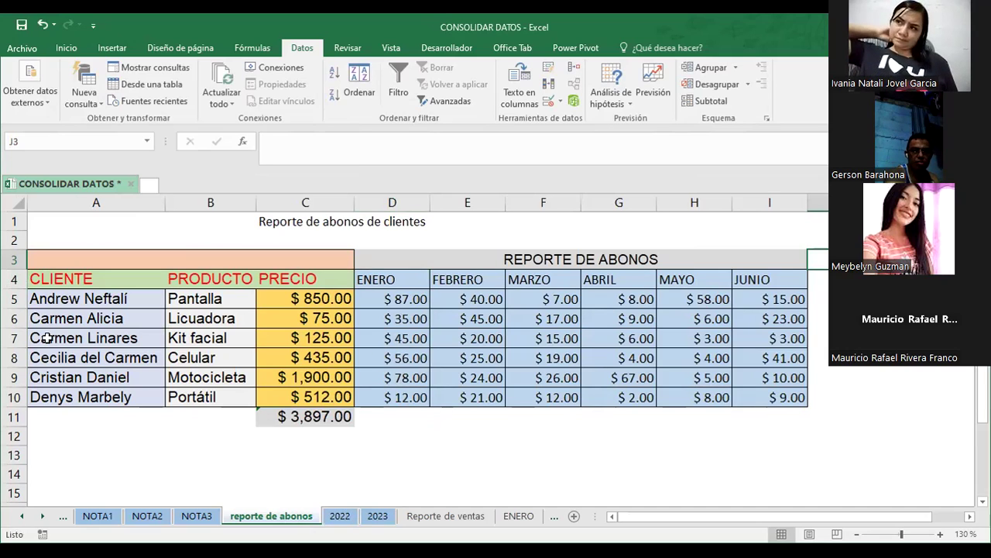
# Compare D7 across the report, 2022 and 2023 sheets, then open Reporte de ventas.
pyautogui.click(384, 340)
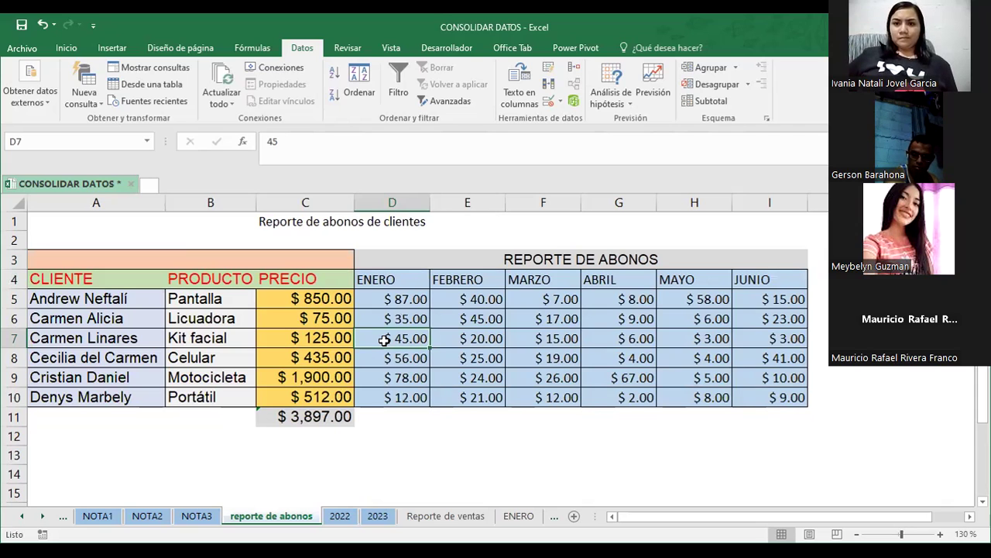
pyautogui.click(339, 525)
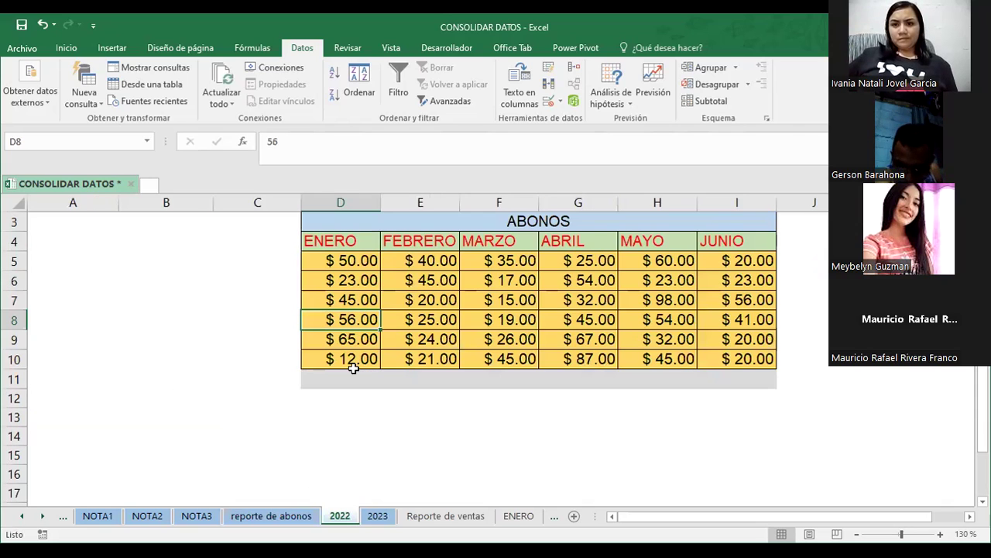
pyautogui.click(339, 299)
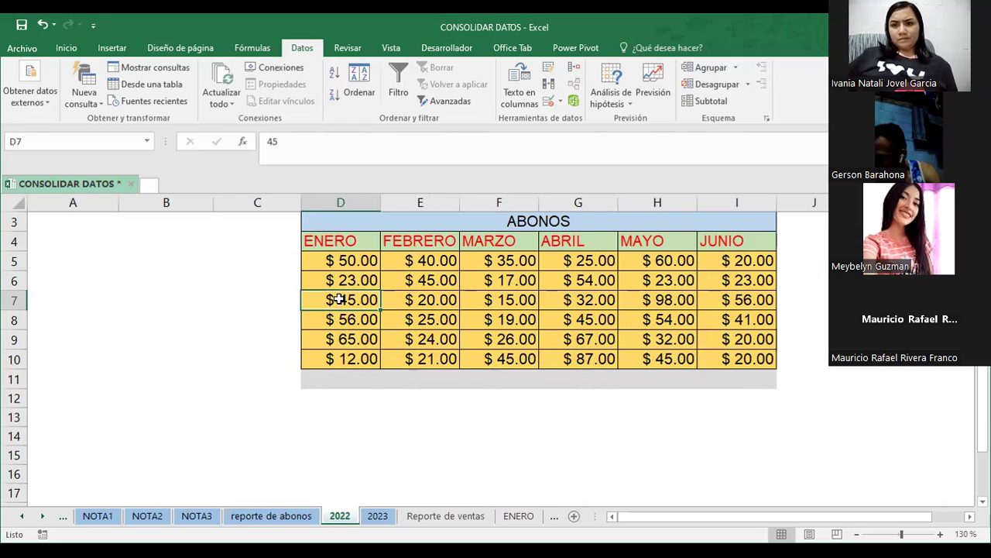
pyautogui.click(379, 515)
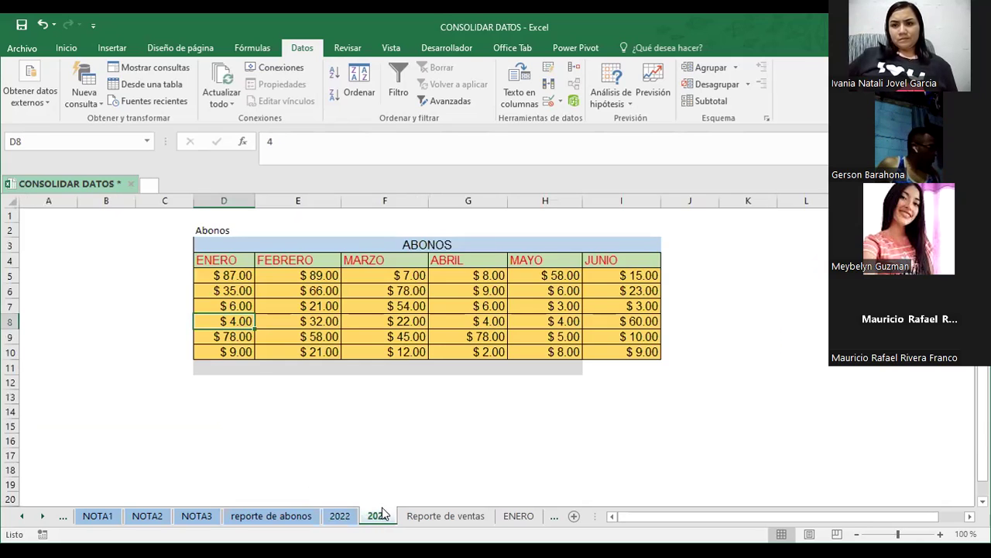
pyautogui.click(221, 305)
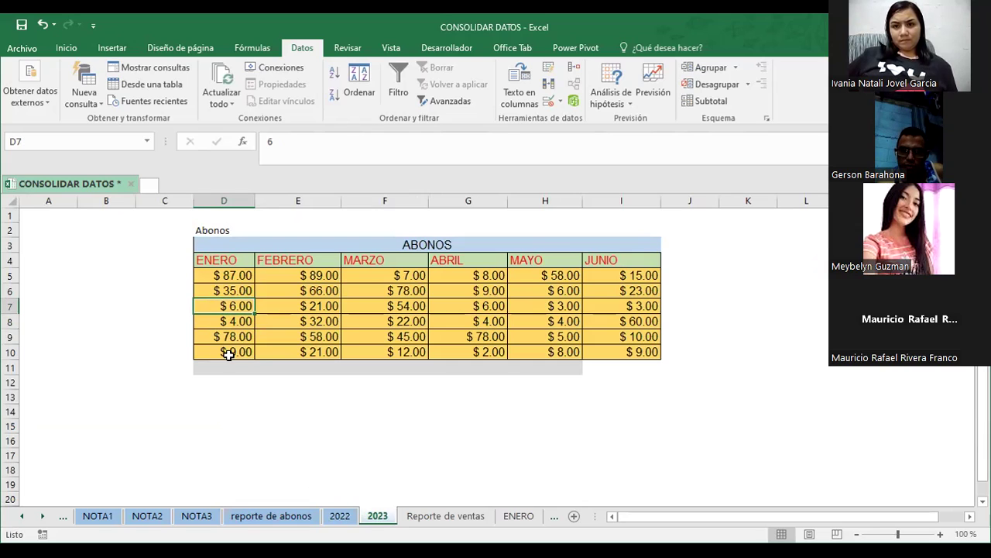
pyautogui.click(741, 278)
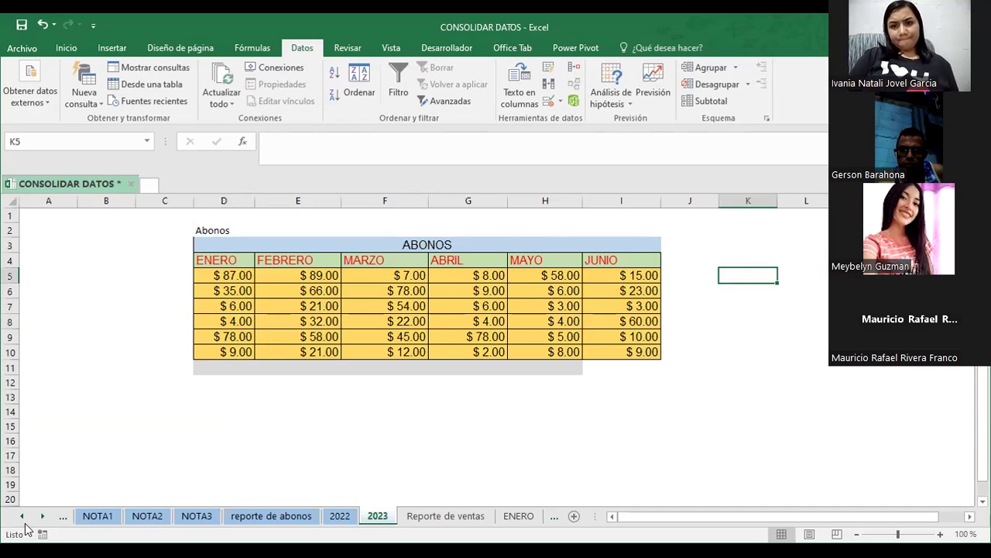
pyautogui.click(445, 516)
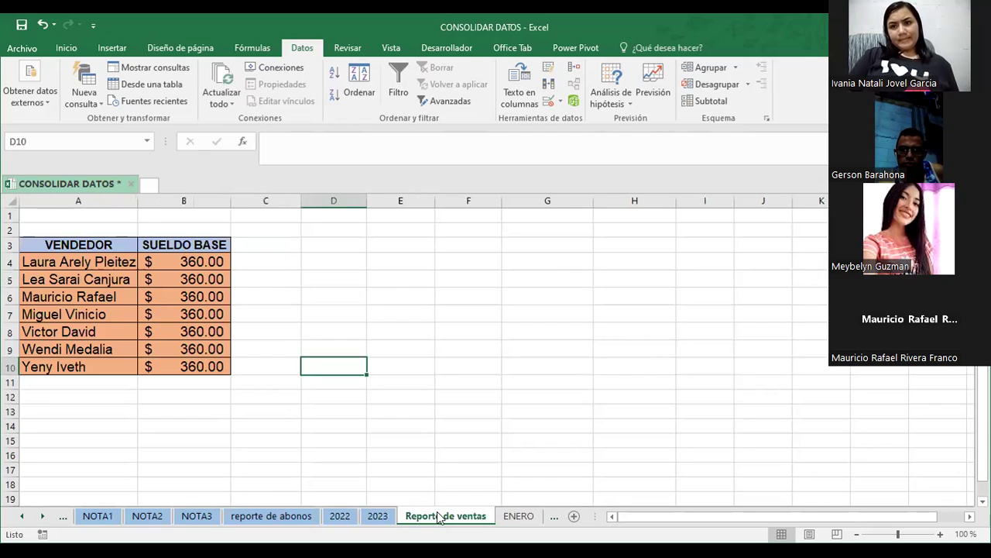
pyautogui.click(323, 284)
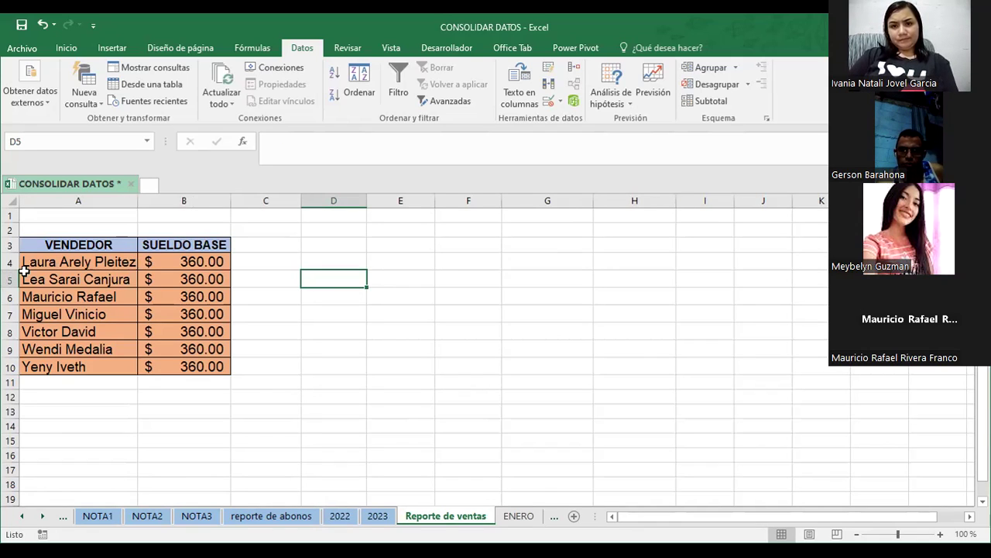
pyautogui.click(192, 262)
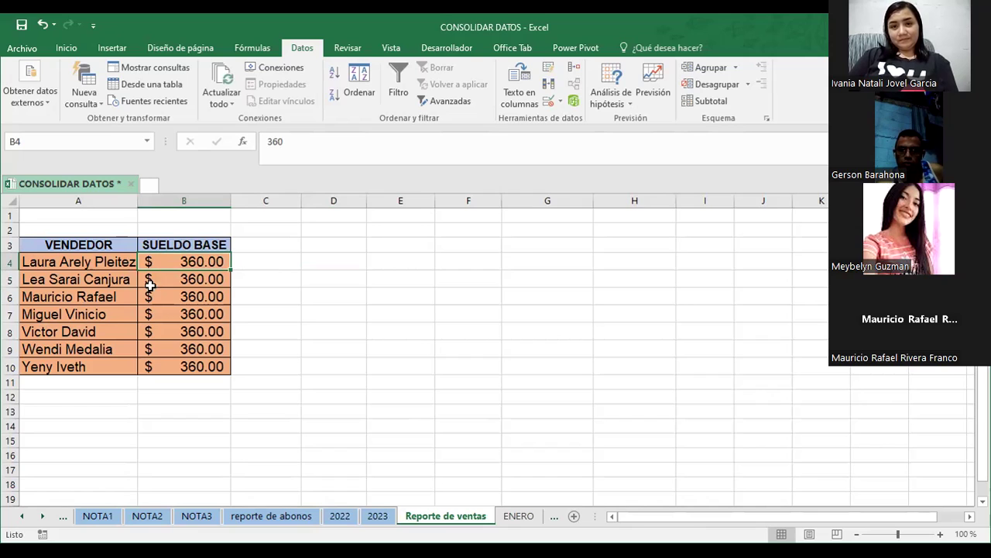
pyautogui.moveTo(177, 262); pyautogui.dragTo(171, 361)
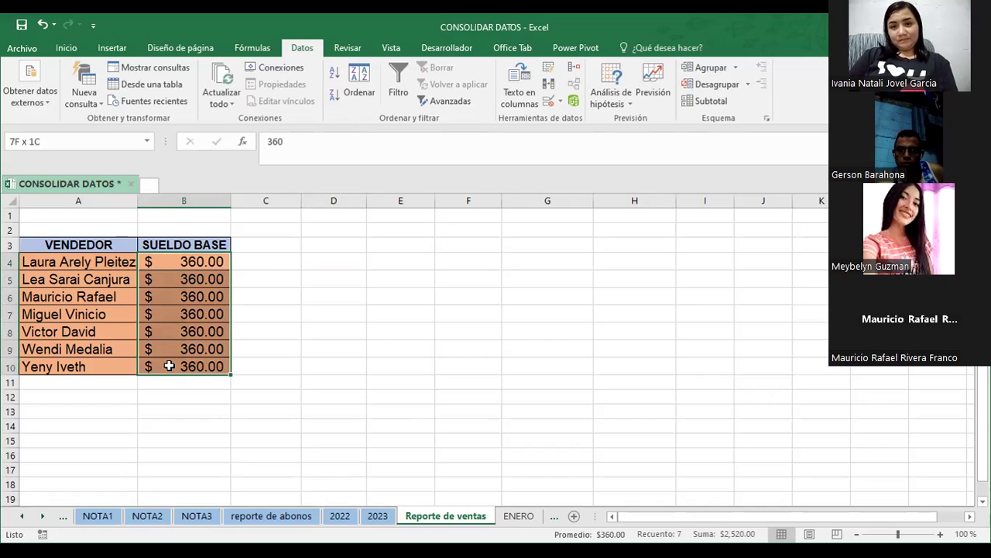
pyautogui.click(292, 307)
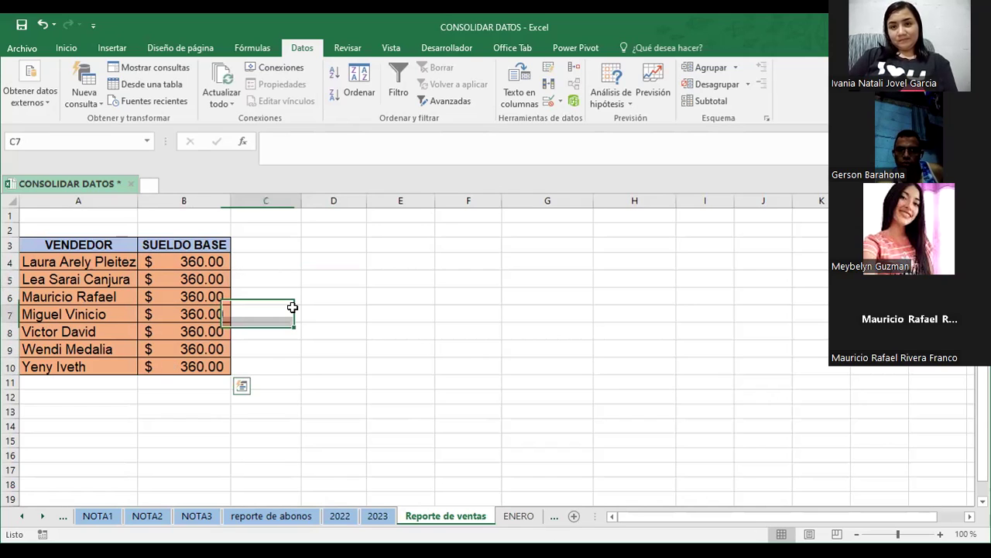
pyautogui.click(176, 262)
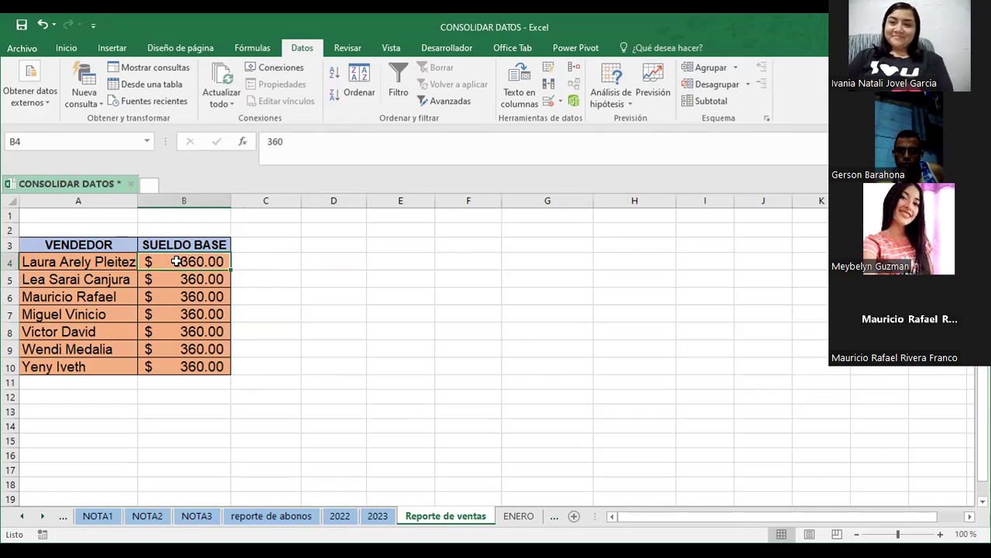
pyautogui.click(261, 261)
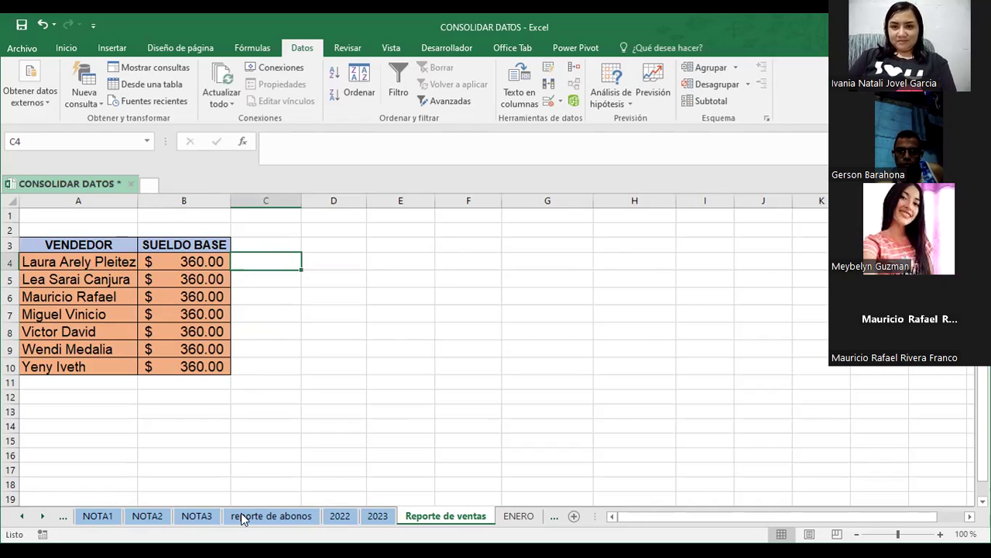
pyautogui.click(44, 518)
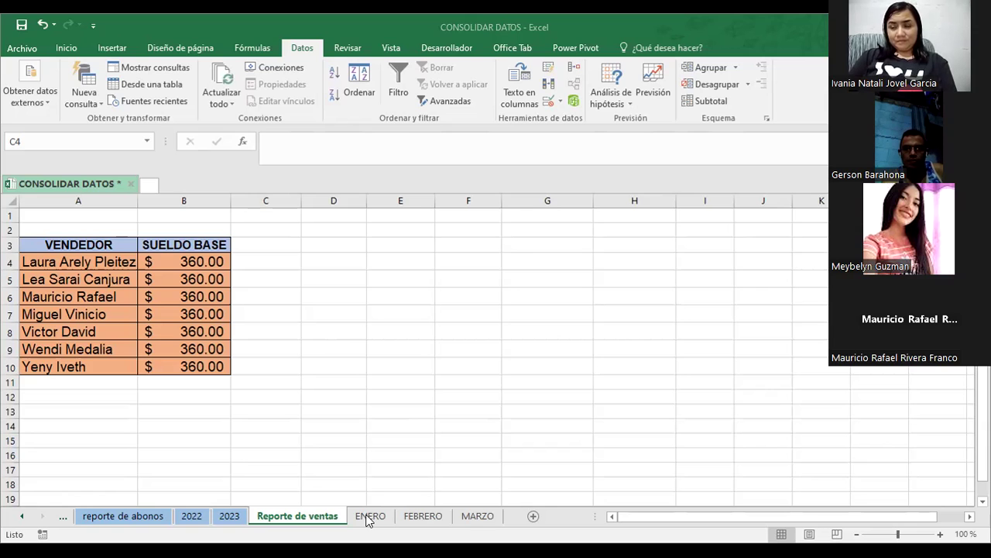
# Bring up the MARZO sheet with its seven sellers' VENTA 1–3 and TOTAL DE VENTAS figures.
pyautogui.click(412, 519)
pyautogui.click(470, 517)
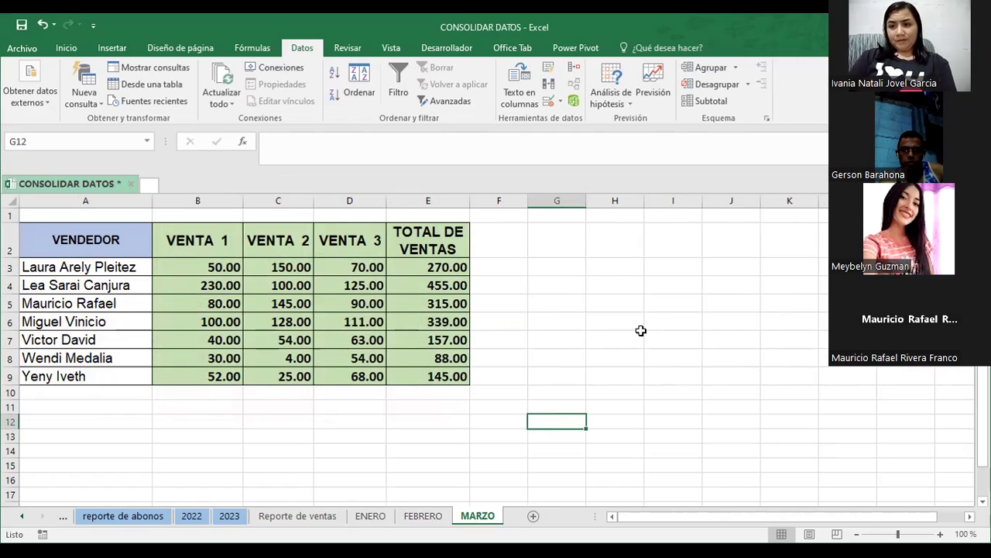
pyautogui.click(650, 321)
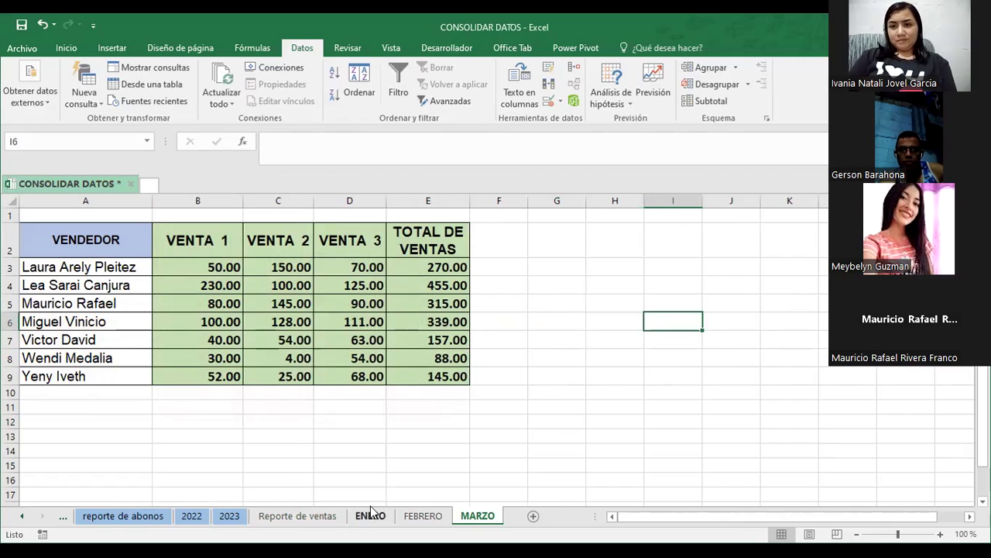
pyautogui.click(531, 390)
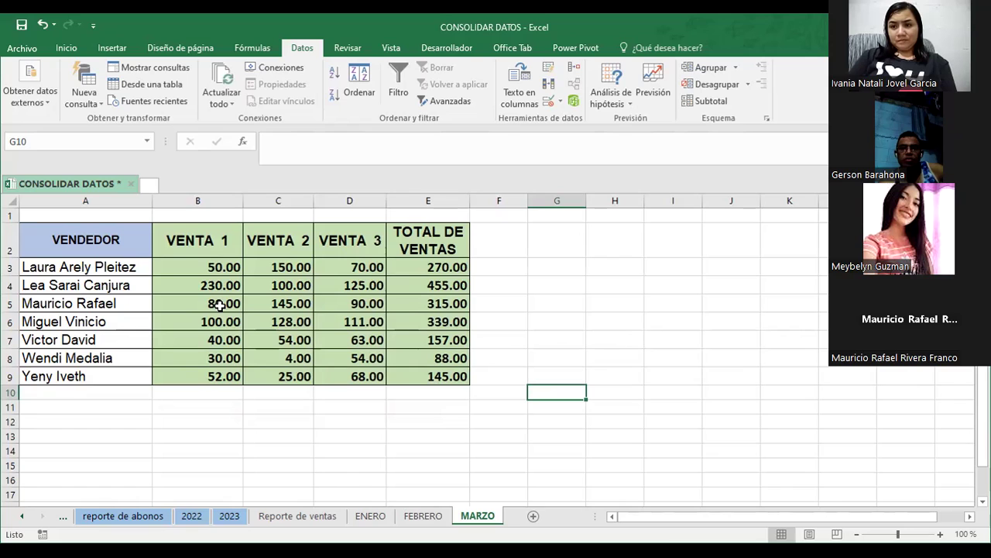
# Format MARZO's sales figures B3:E9 as Moneda currency with two decimals.
pyautogui.moveTo(189, 268)
pyautogui.mouseDown()
pyautogui.moveTo(405, 351)
pyautogui.moveTo(406, 373)
pyautogui.mouseUp()
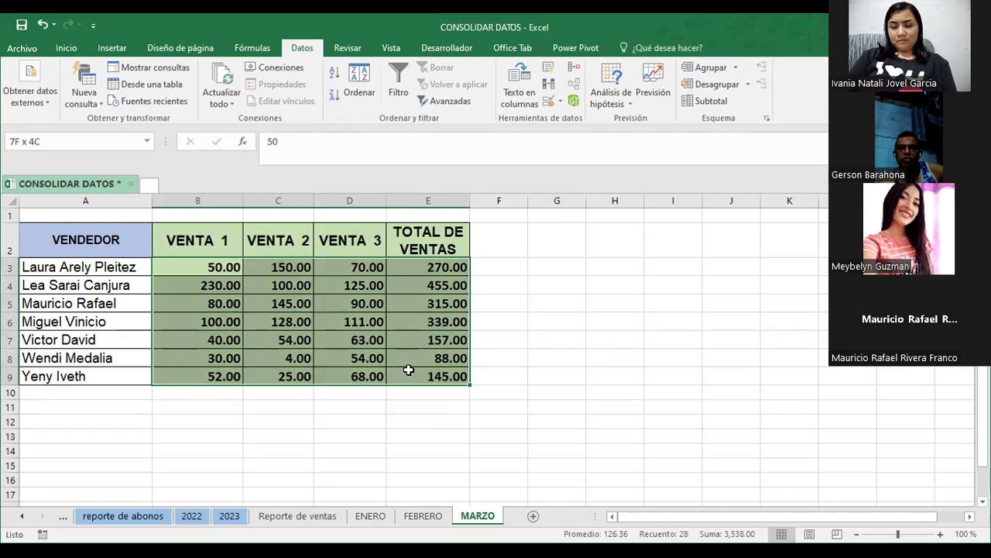
pyautogui.rightClick(215, 375)
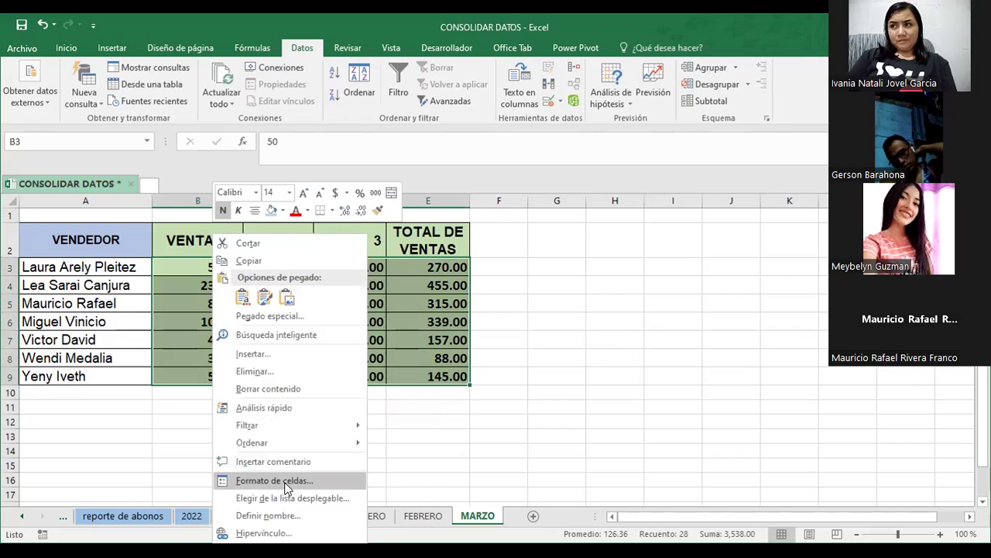
pyautogui.click(285, 481)
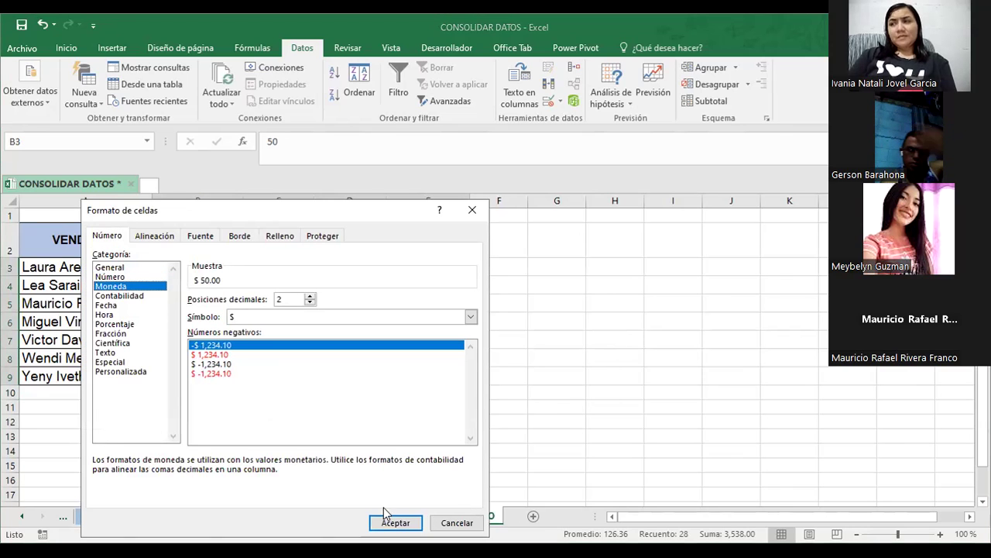
pyautogui.click(395, 522)
# Apply the same Moneda currency format to FEBRERO's figures B3:E9.
pyautogui.moveTo(186, 302)
pyautogui.mouseDown()
pyautogui.moveTo(410, 401)
pyautogui.moveTo(411, 411)
pyautogui.mouseUp()
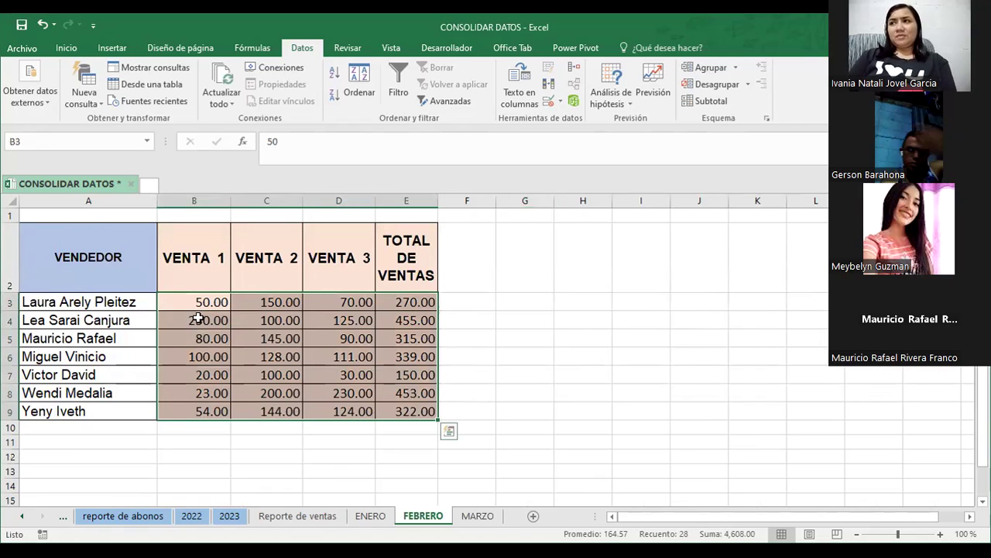
pyautogui.rightClick(184, 302)
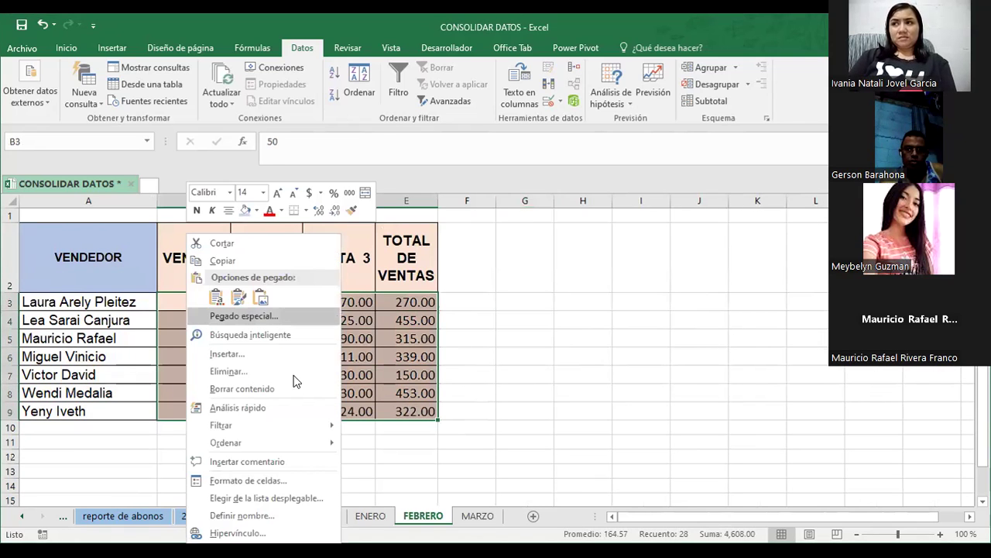
pyautogui.click(248, 480)
pyautogui.click(99, 285)
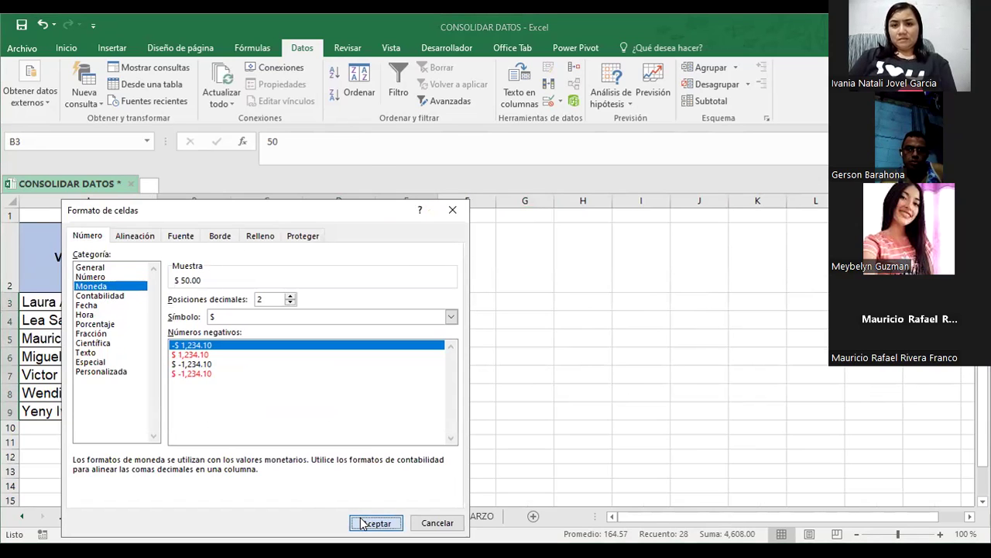
pyautogui.click(373, 523)
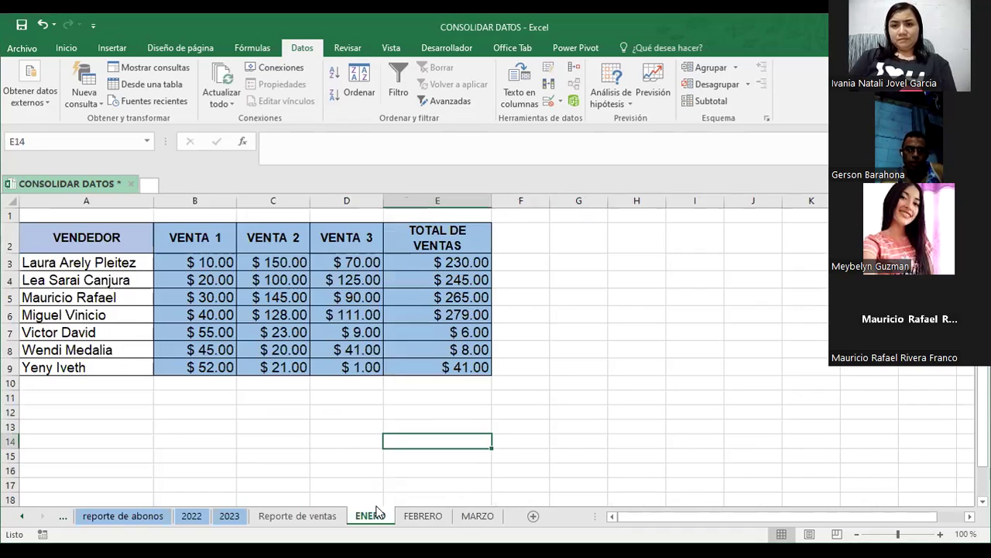
pyautogui.click(253, 405)
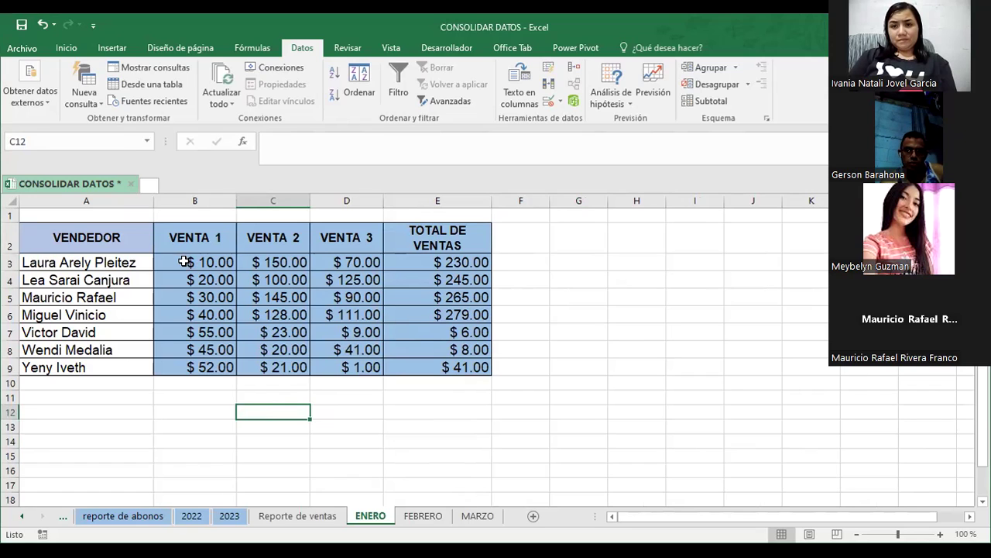
# On Reporte de ventas, select C4 and open Datos > Consolidar with Suma as the function.
pyautogui.click(282, 518)
pyautogui.click(355, 329)
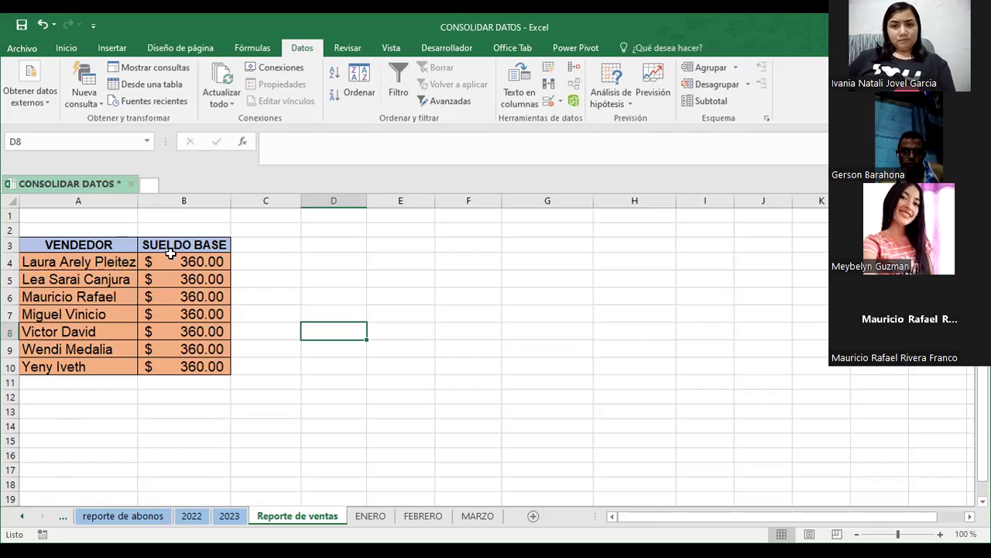
pyautogui.click(261, 258)
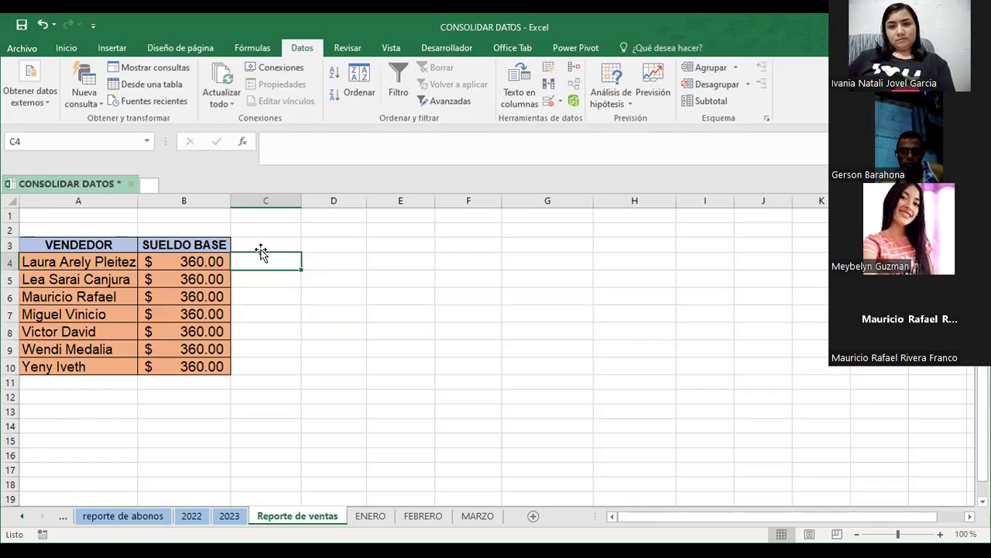
pyautogui.click(575, 70)
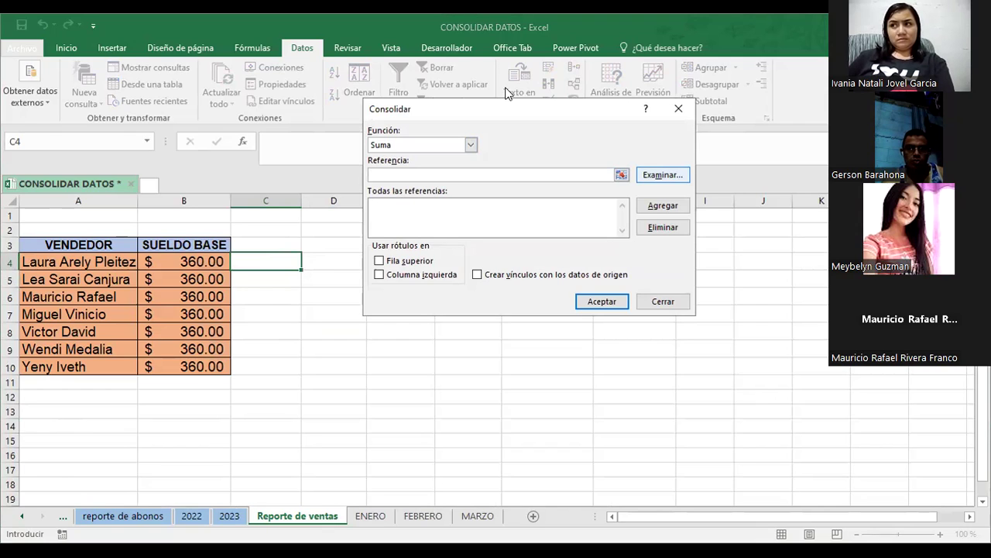
# Add ENERO!$B$2:$B$9, January's VENTA 1 column, as the first Suma consolidation reference.
pyautogui.click(621, 174)
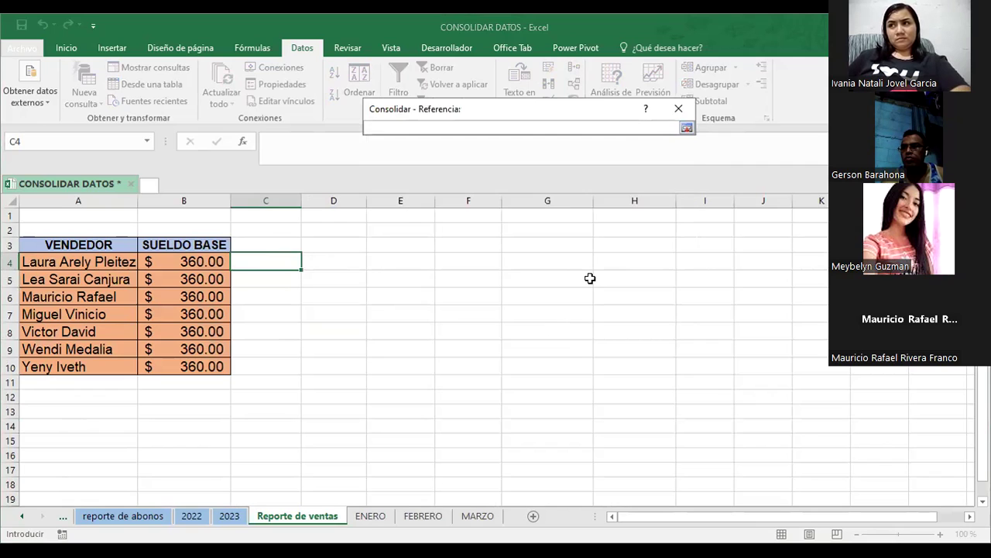
pyautogui.click(368, 516)
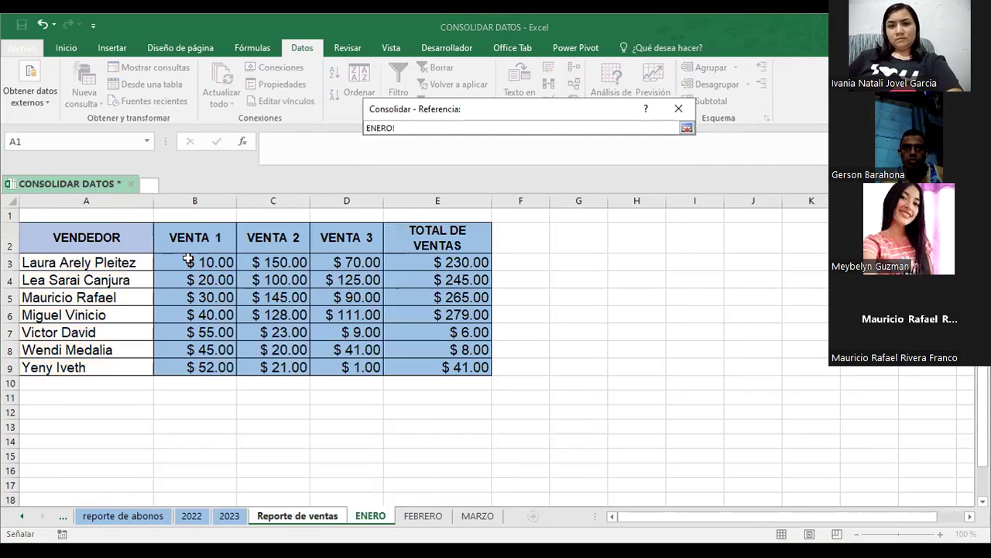
pyautogui.moveTo(195, 233); pyautogui.dragTo(192, 364)
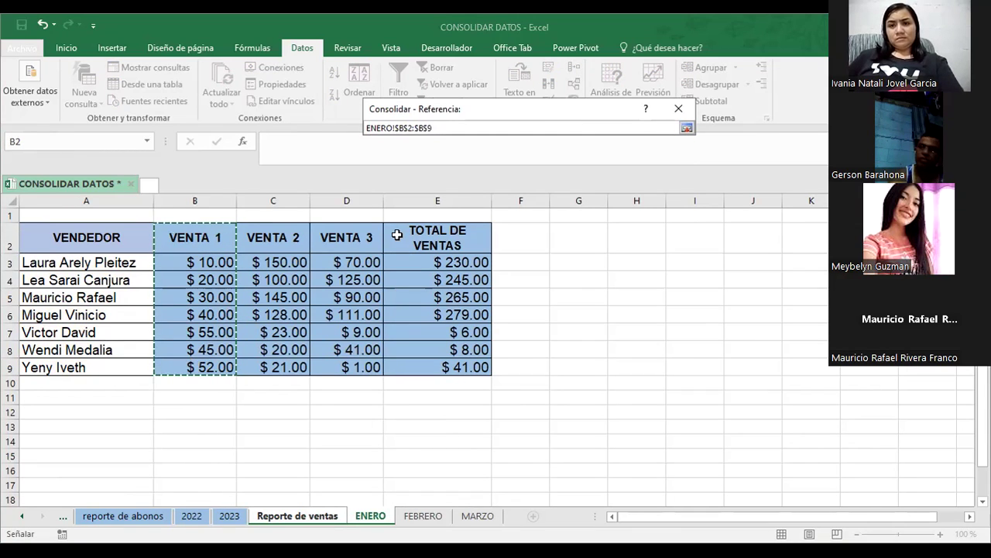
pyautogui.press('Return')
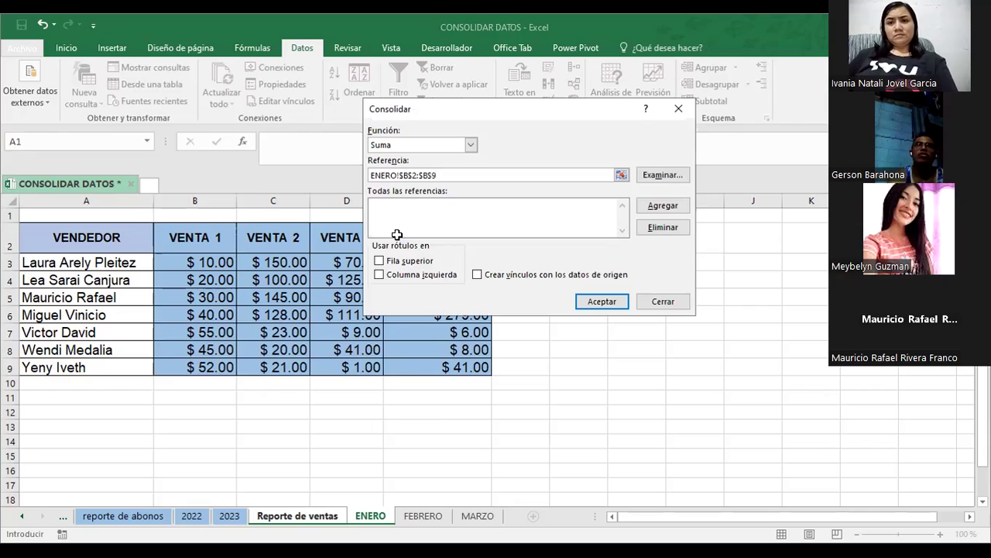
pyautogui.hotkey('alt', 'a')
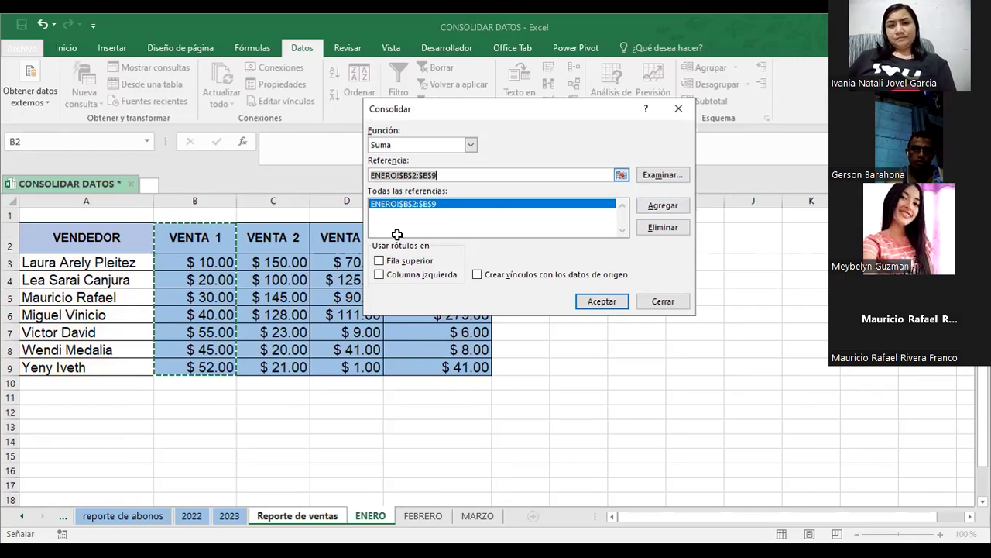
pyautogui.press('Tab')
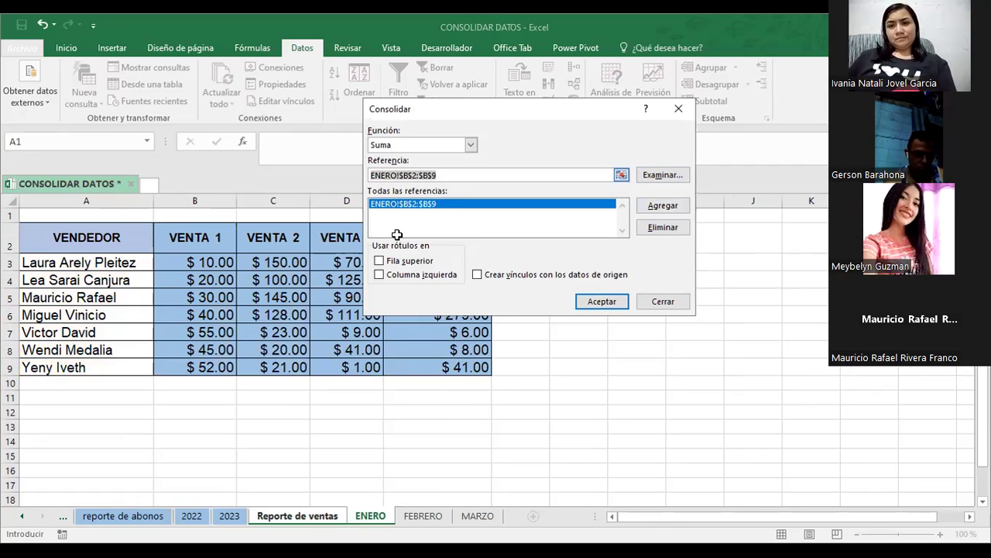
pyautogui.click(512, 368)
# Add FEBRERO!$B$2:$B$9 and MARZO!$B$2:$B$9 as further consolidation references.
pyautogui.click(422, 517)
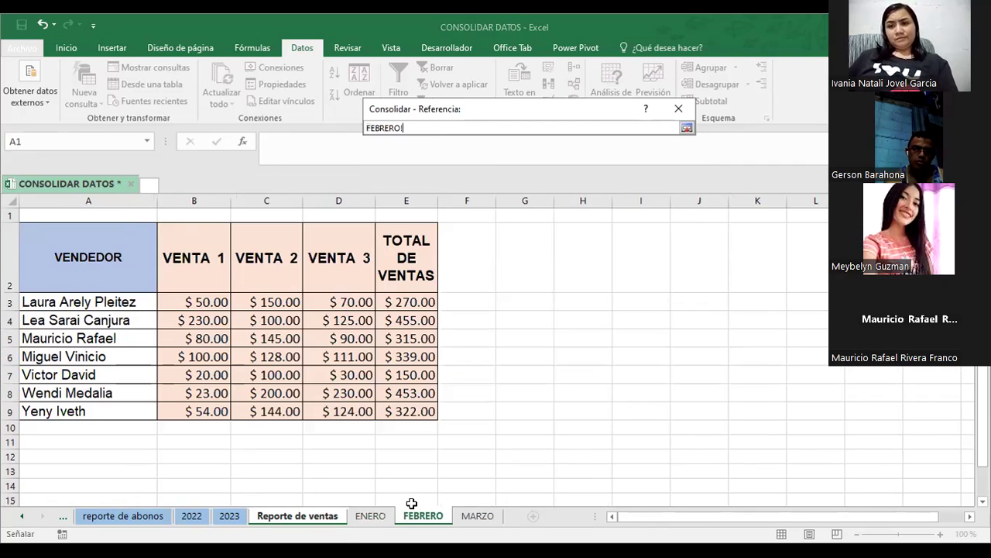
pyautogui.moveTo(203, 283); pyautogui.dragTo(200, 408)
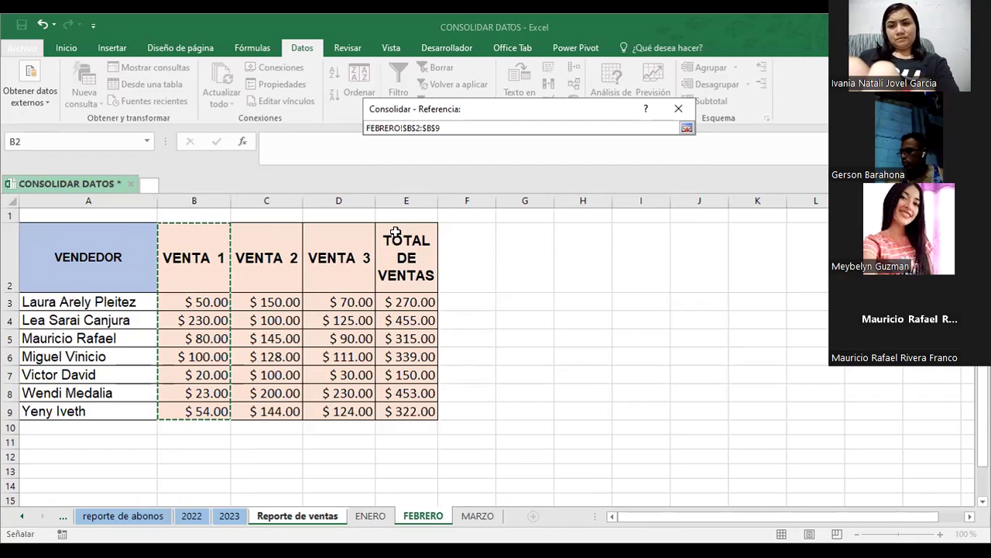
pyautogui.press('Return')
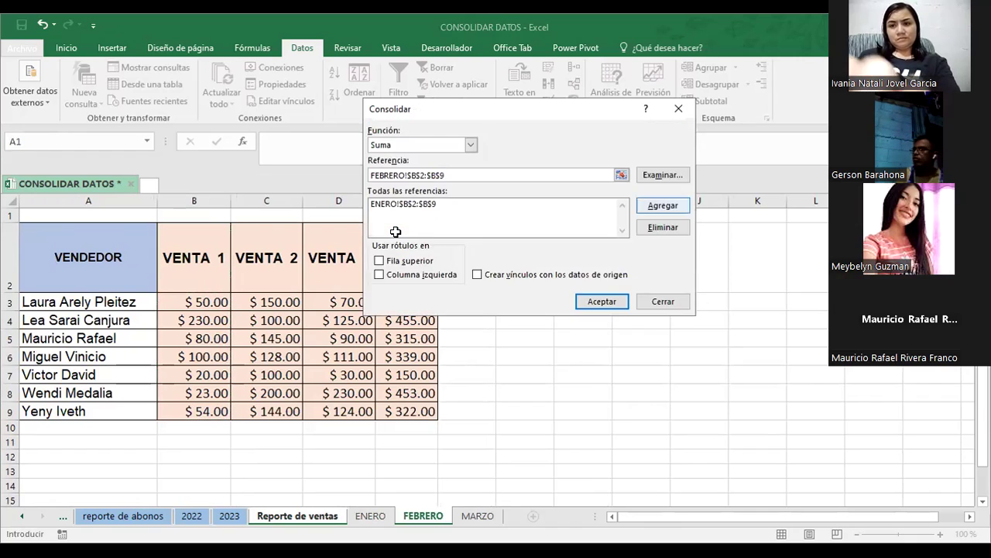
pyautogui.press('Return')
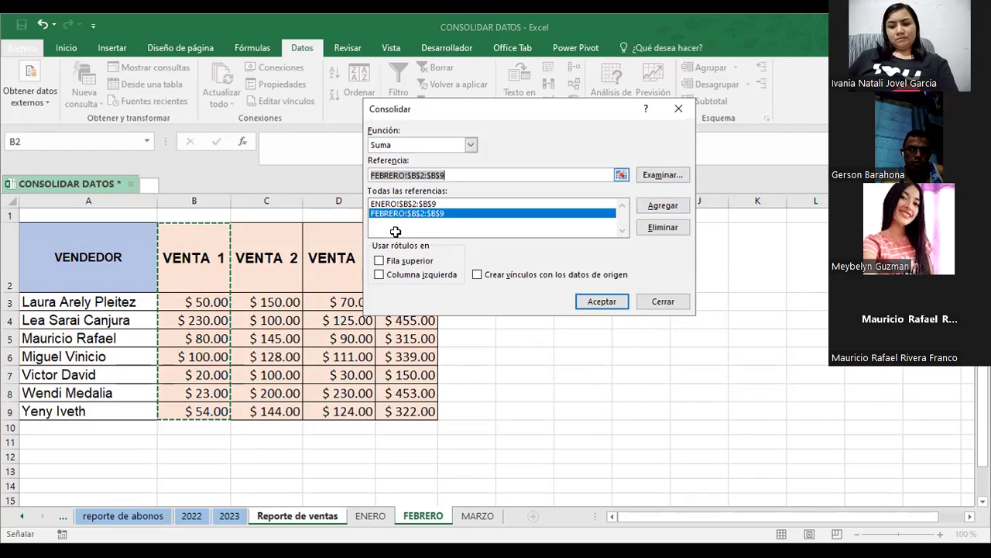
pyautogui.click(560, 370)
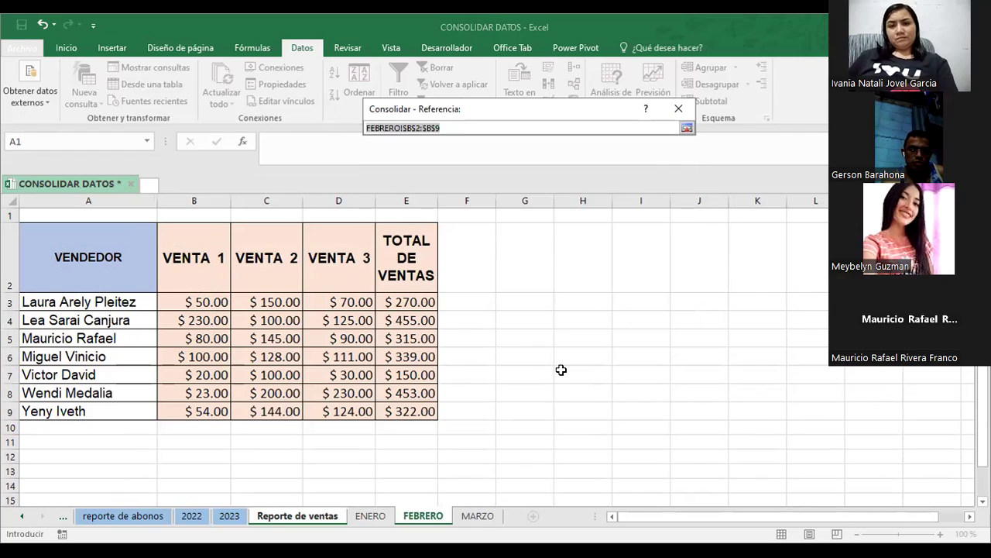
pyautogui.click(480, 524)
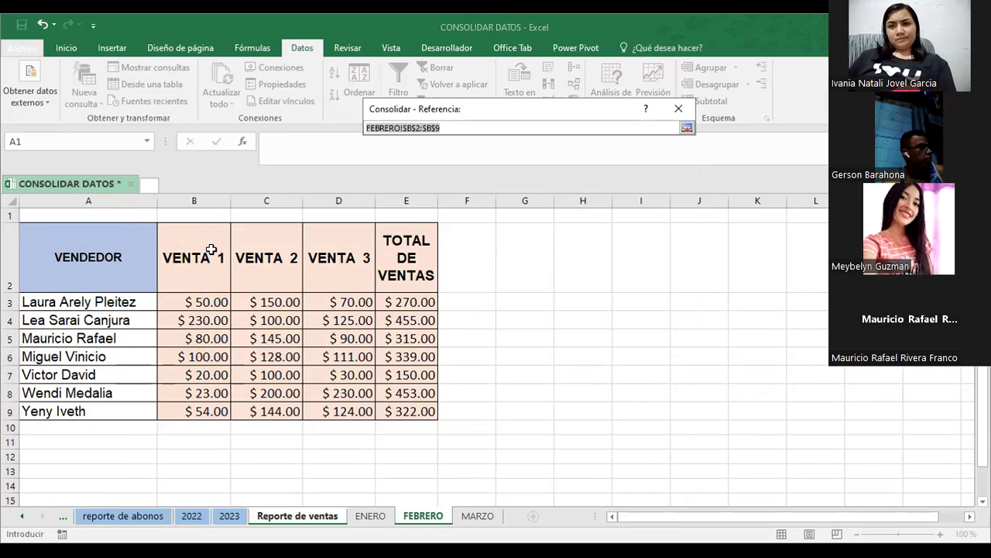
pyautogui.moveTo(206, 249); pyautogui.dragTo(209, 375)
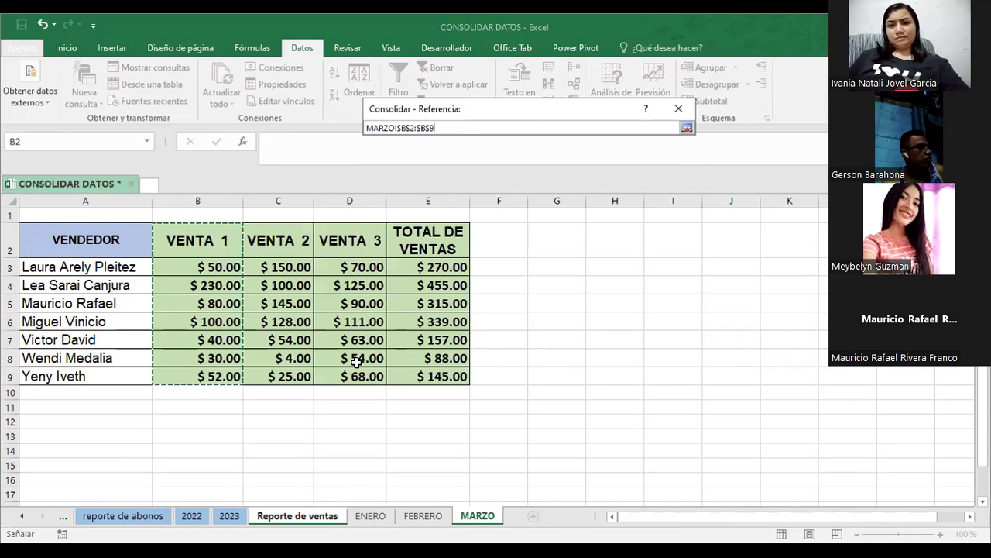
pyautogui.press('Return')
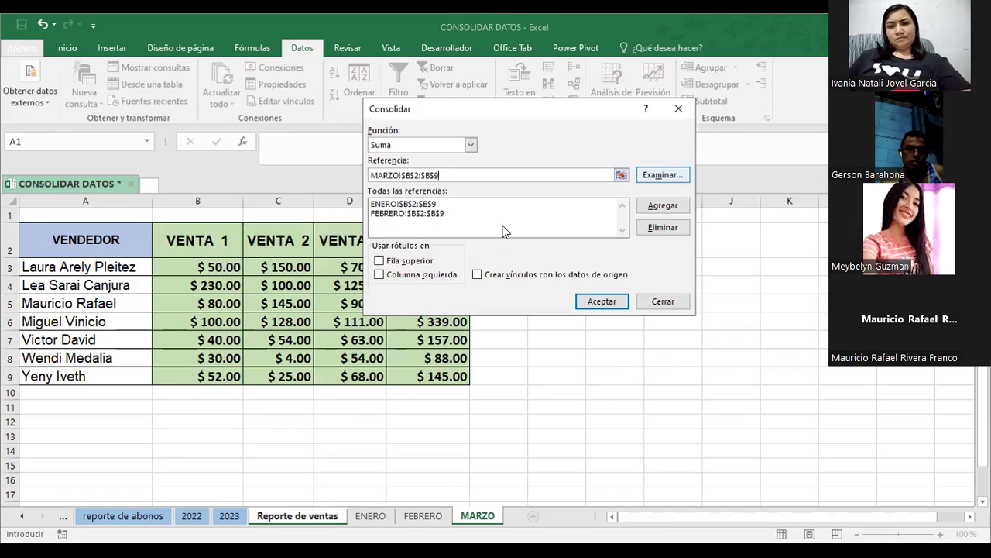
pyautogui.press('Return')
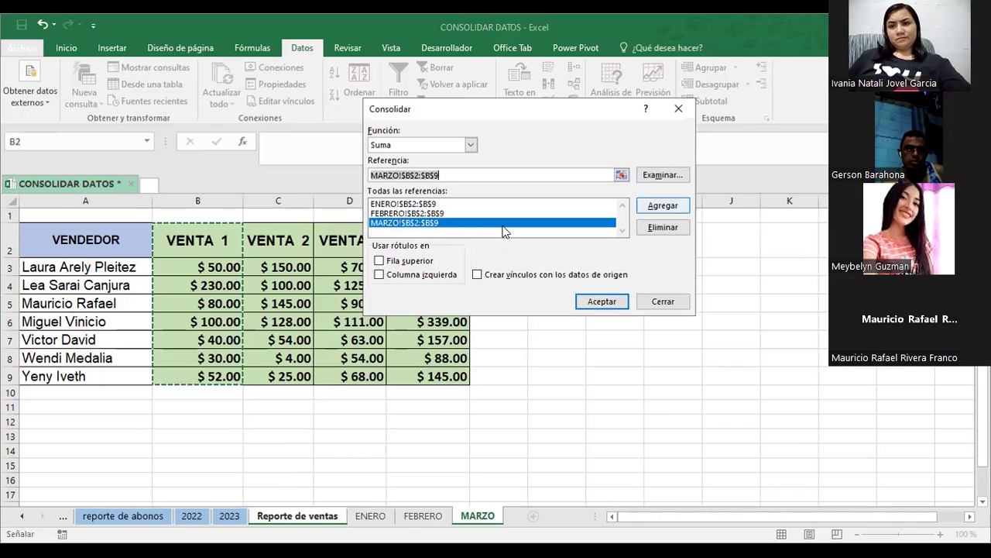
# Run the consolidation, delete the misplaced sums in C4:C11, and reopen Consolidar from C3.
pyautogui.click(594, 302)
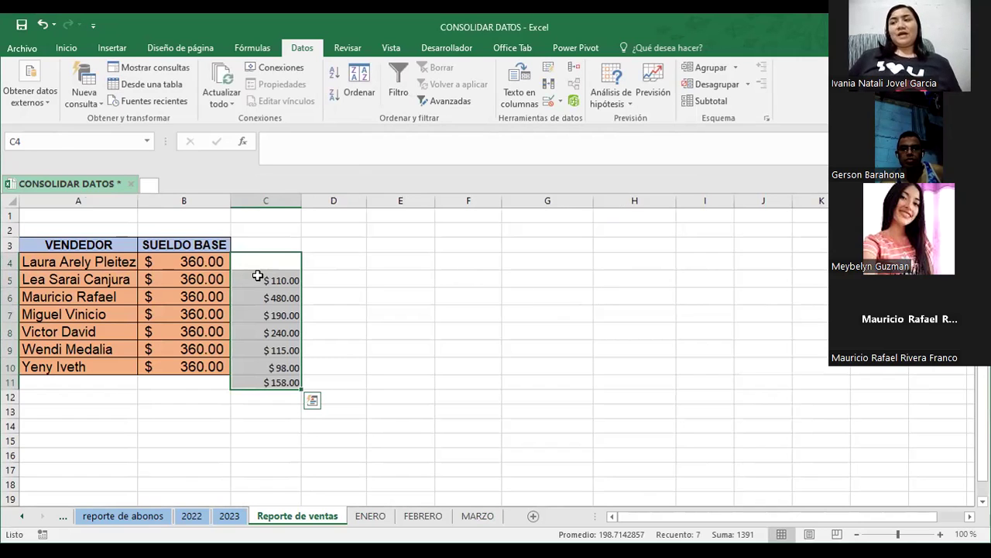
pyautogui.click(332, 262)
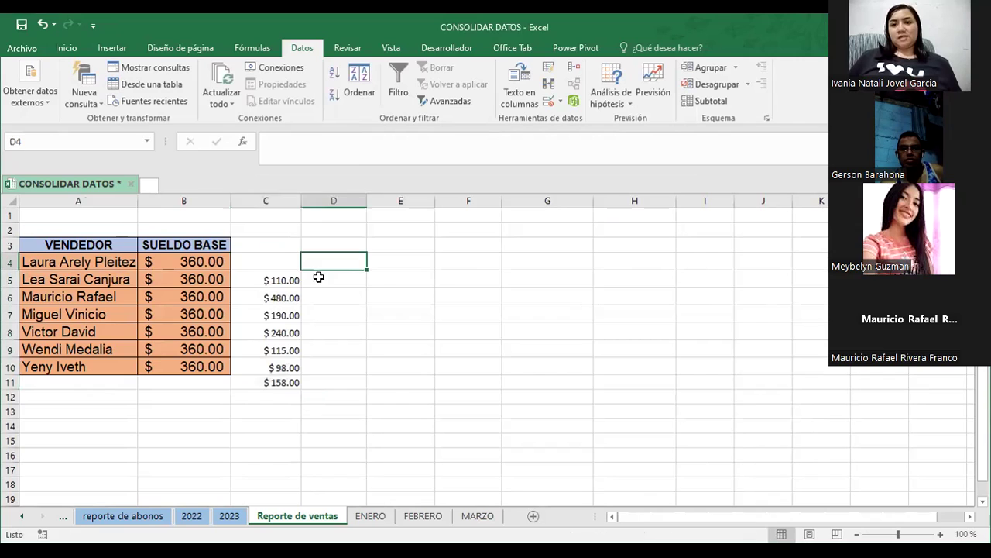
pyautogui.click(251, 265)
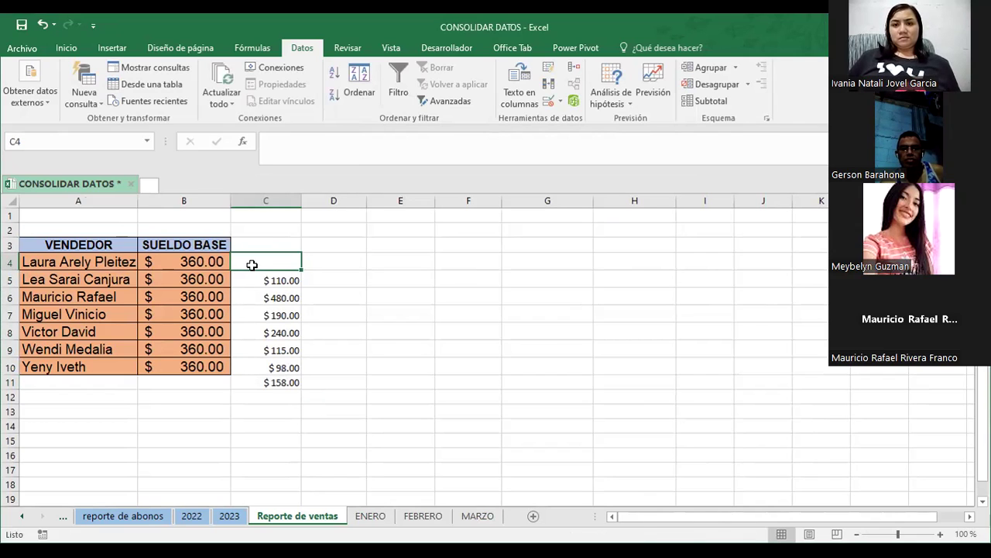
pyautogui.moveTo(250, 265); pyautogui.dragTo(262, 376)
pyautogui.press('Delete')
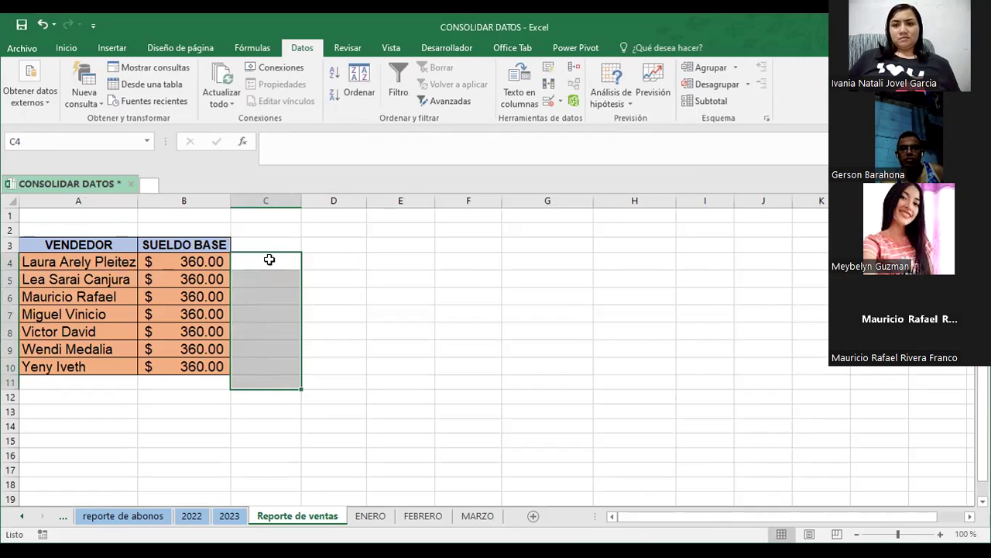
pyautogui.click(281, 244)
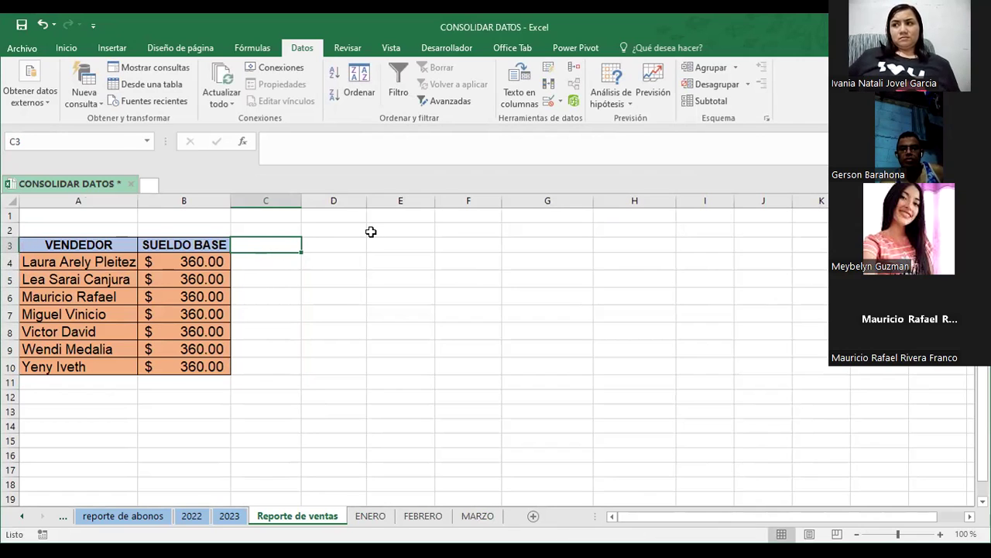
pyautogui.click(574, 70)
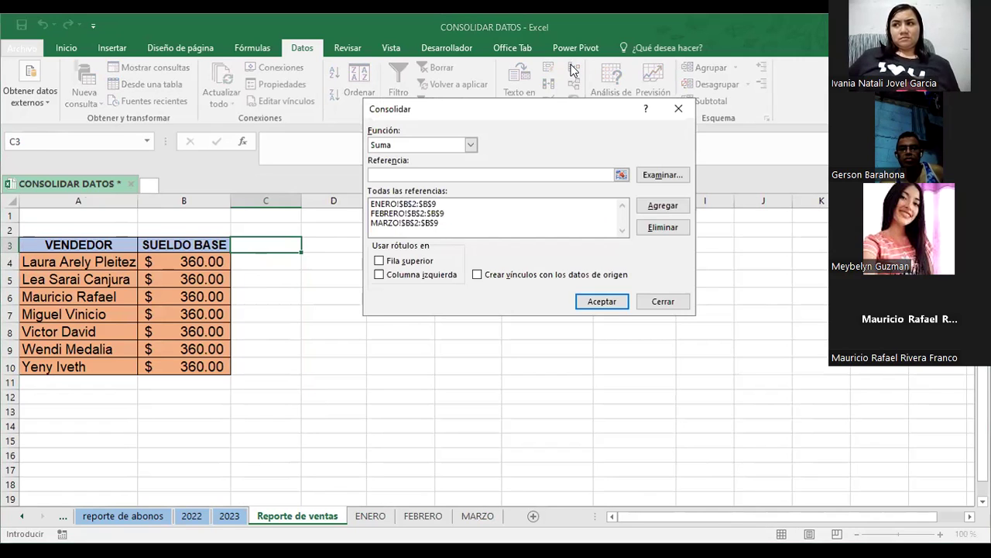
# Consolidate into C3 with Fila superior ticked so the VENTA 1 heading appears.
pyautogui.click(588, 300)
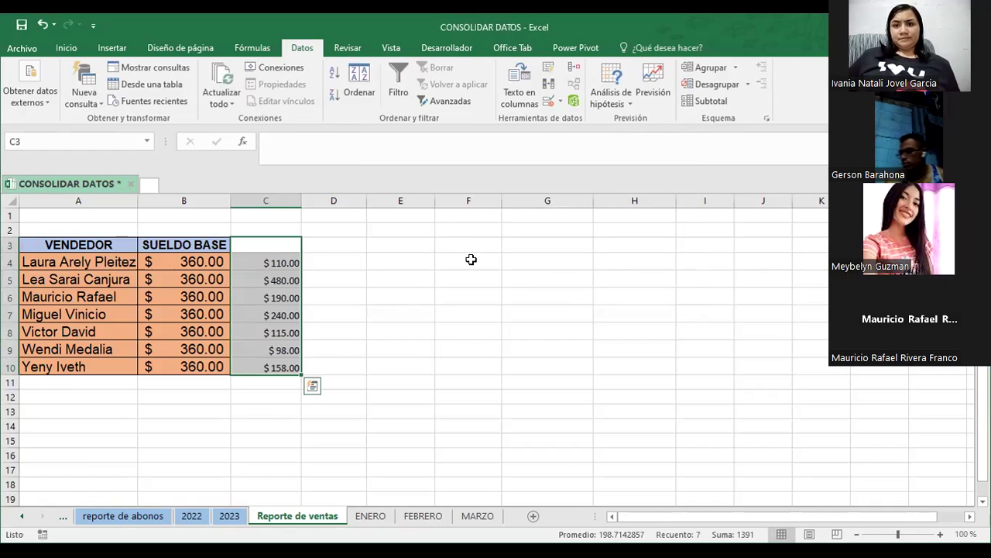
pyautogui.click(579, 64)
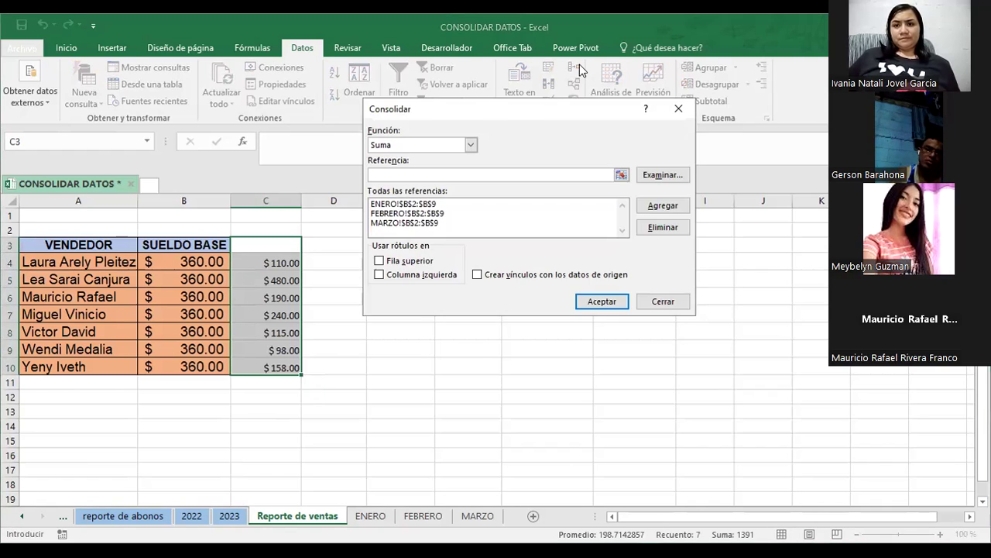
pyautogui.click(380, 261)
pyautogui.click(586, 301)
pyautogui.click(584, 298)
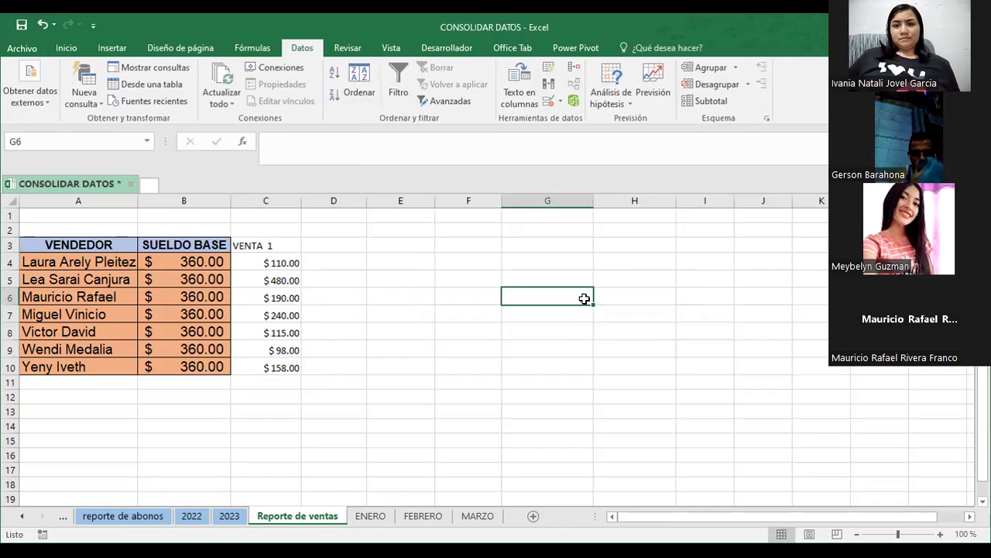
# Check the consolidated VENTA 1 sums in C4 and C10.
pyautogui.click(263, 259)
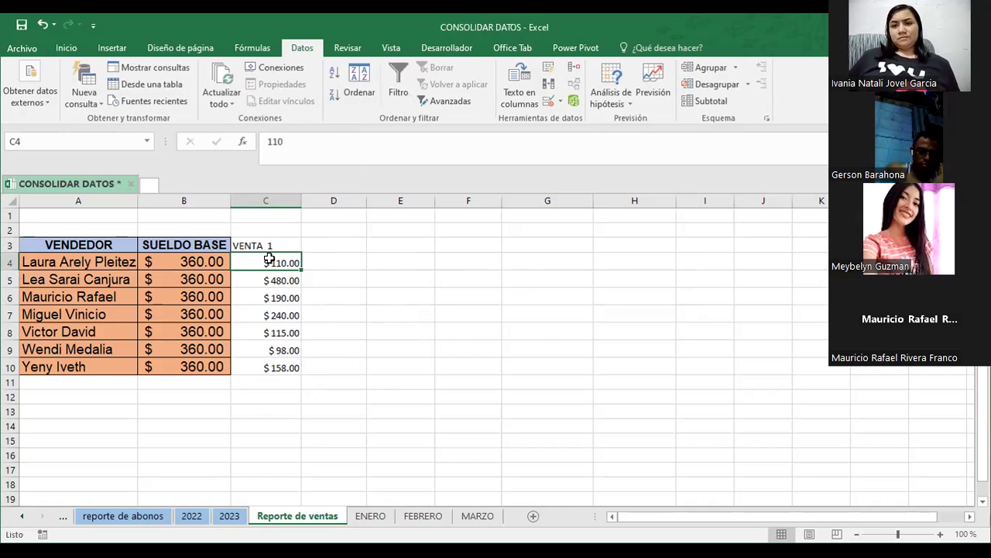
pyautogui.click(269, 367)
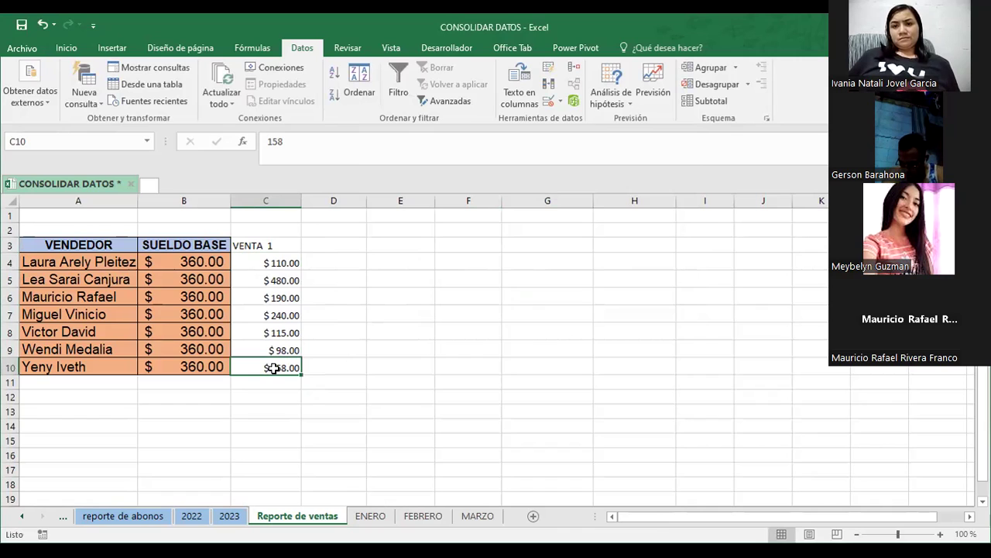
pyautogui.click(267, 262)
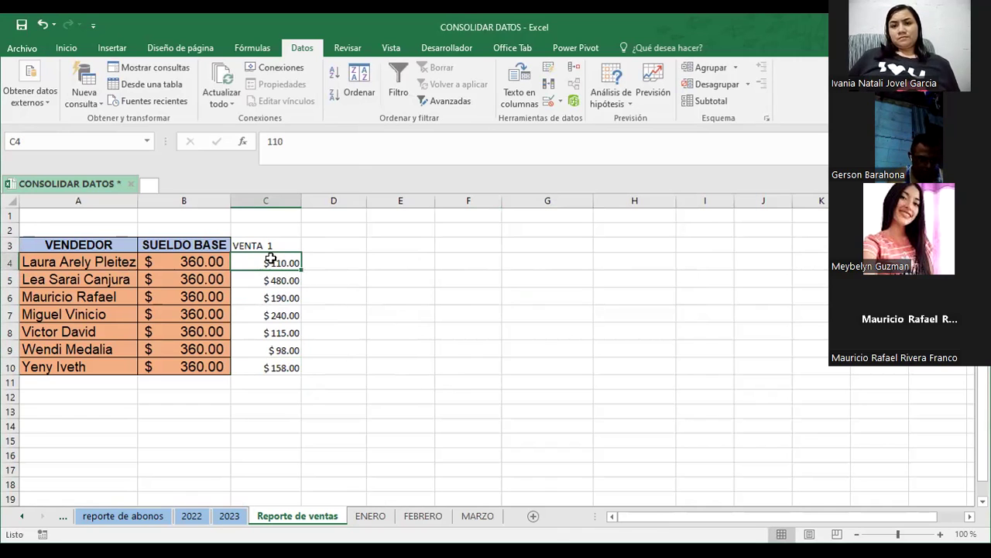
# Compare the first VENTA 1 values on the ENERO, FEBRERO and MARZO sheets.
pyautogui.click(375, 516)
pyautogui.click(204, 261)
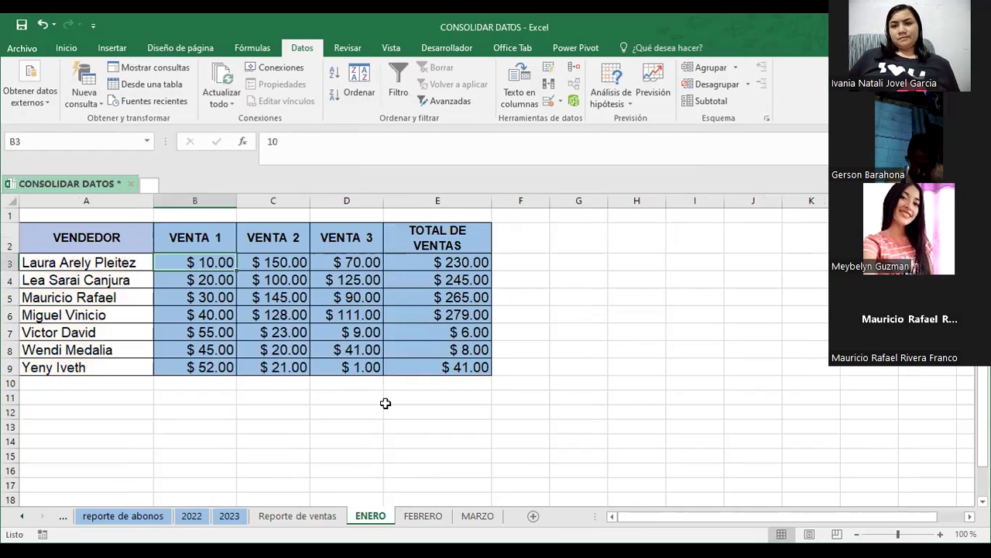
pyautogui.click(423, 516)
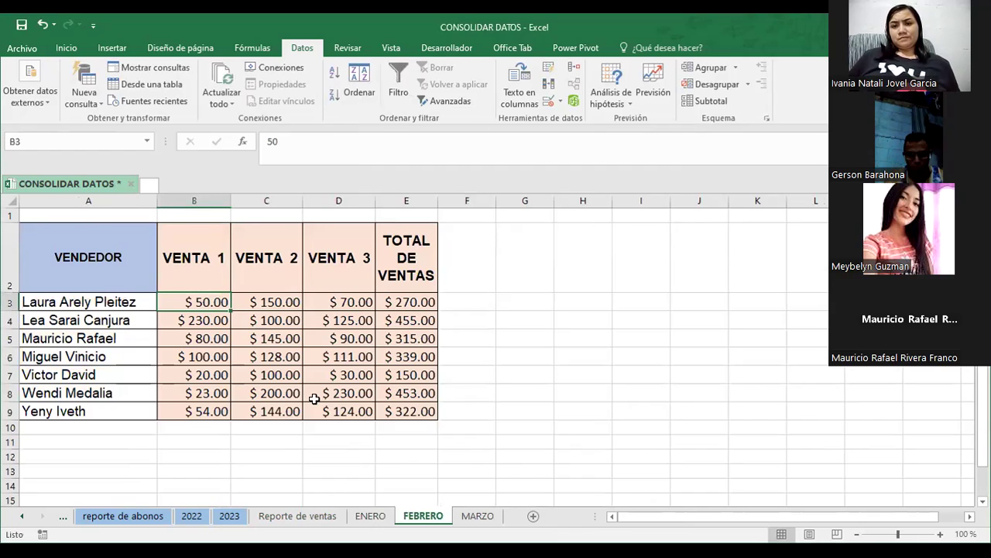
pyautogui.click(478, 514)
pyautogui.click(195, 267)
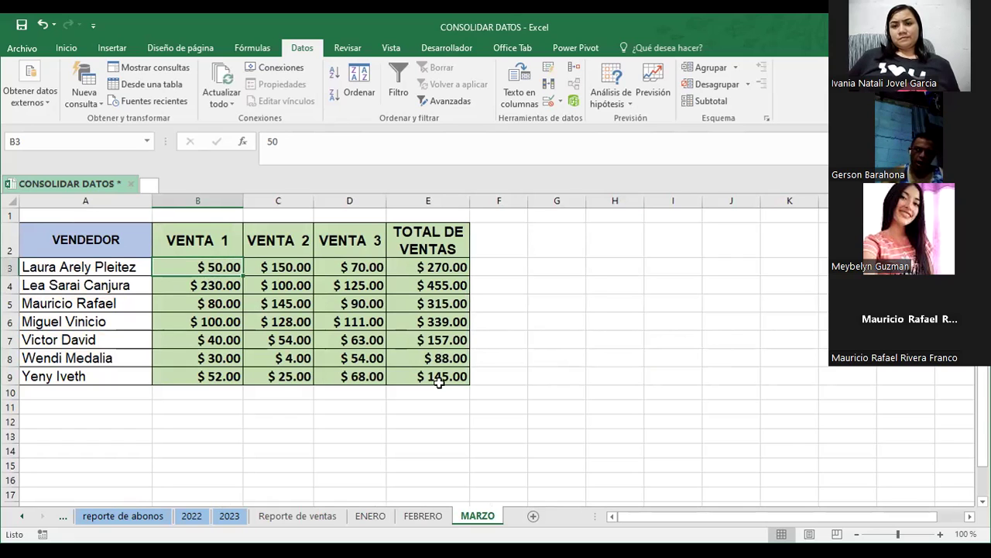
# Verify the consolidated C7 value against the B6 VENTA 1 values of each month.
pyautogui.click(304, 516)
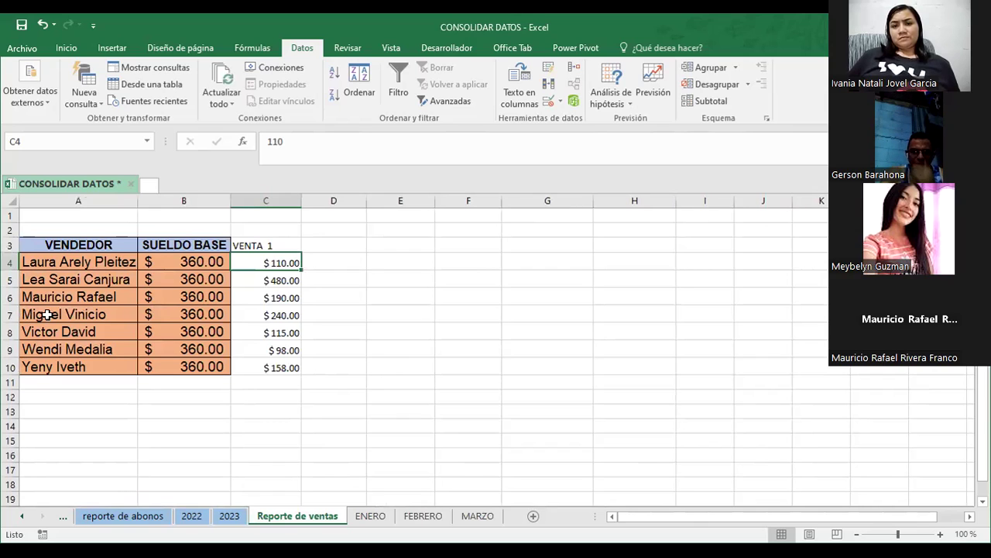
pyautogui.click(286, 316)
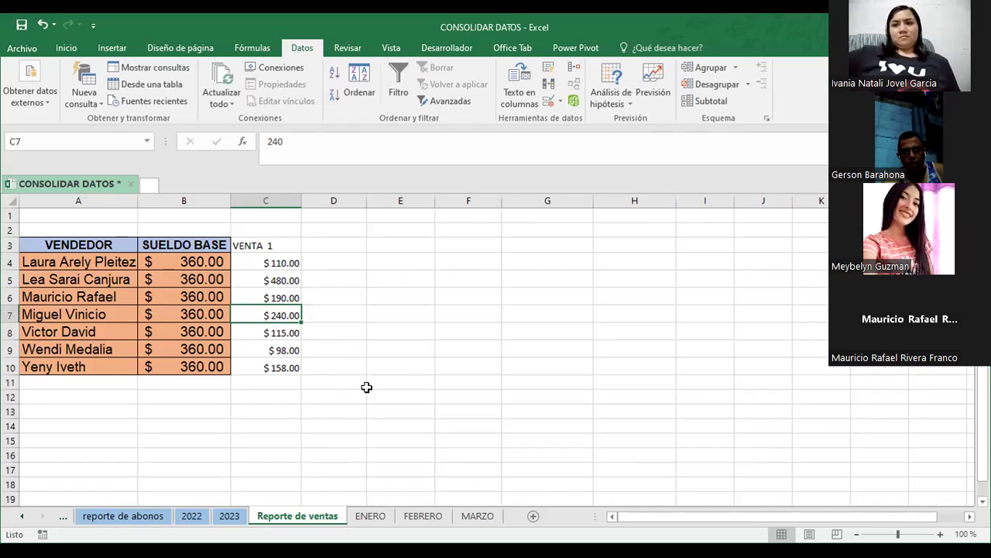
pyautogui.click(369, 522)
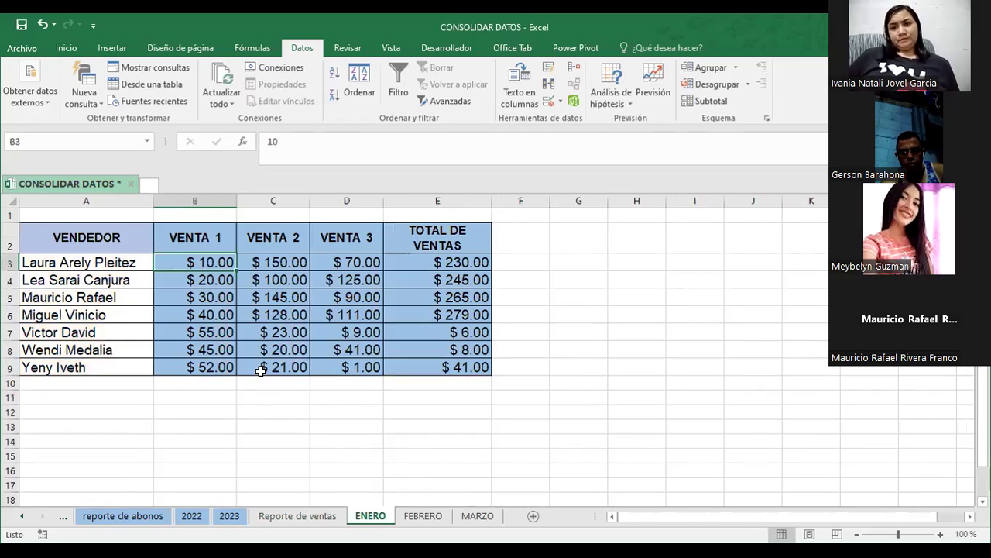
pyautogui.click(188, 314)
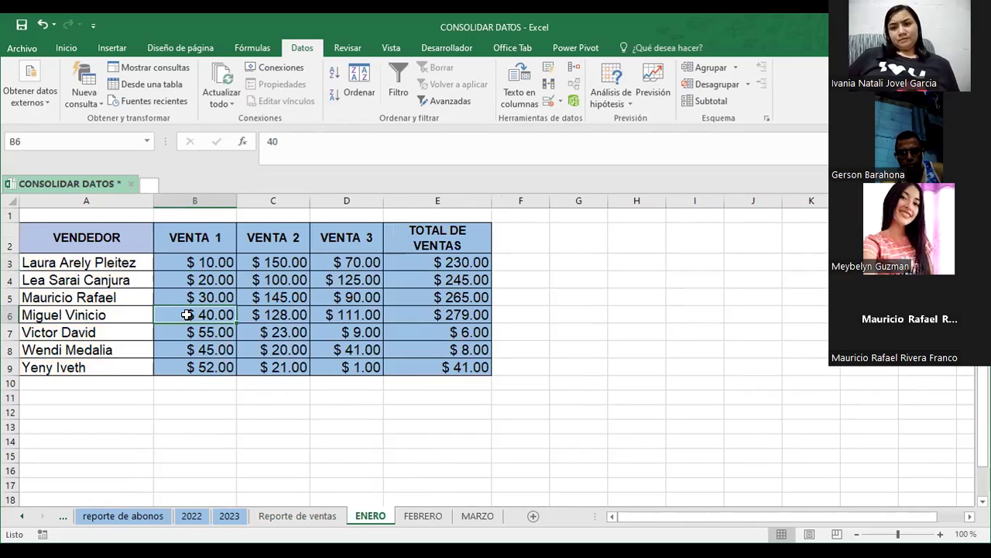
pyautogui.click(420, 518)
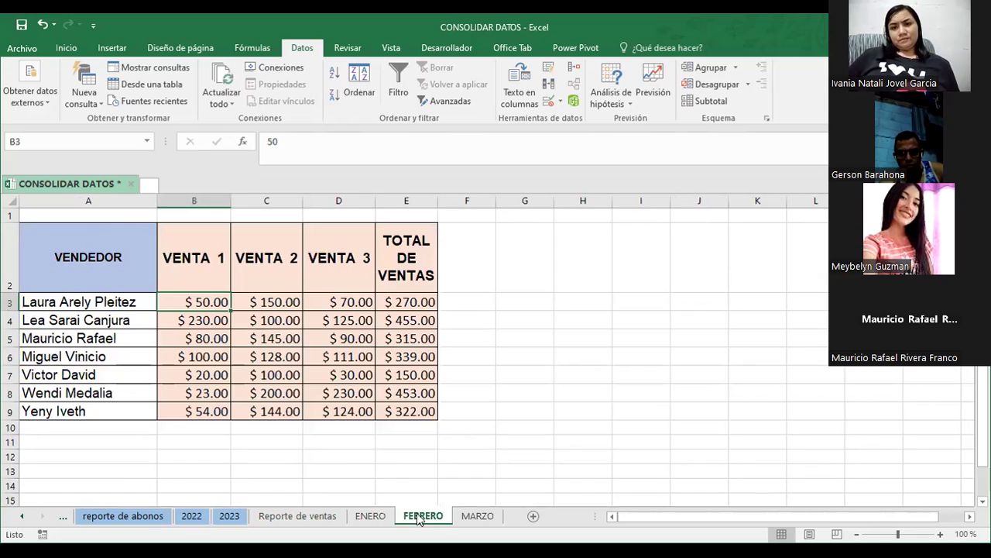
pyautogui.click(199, 358)
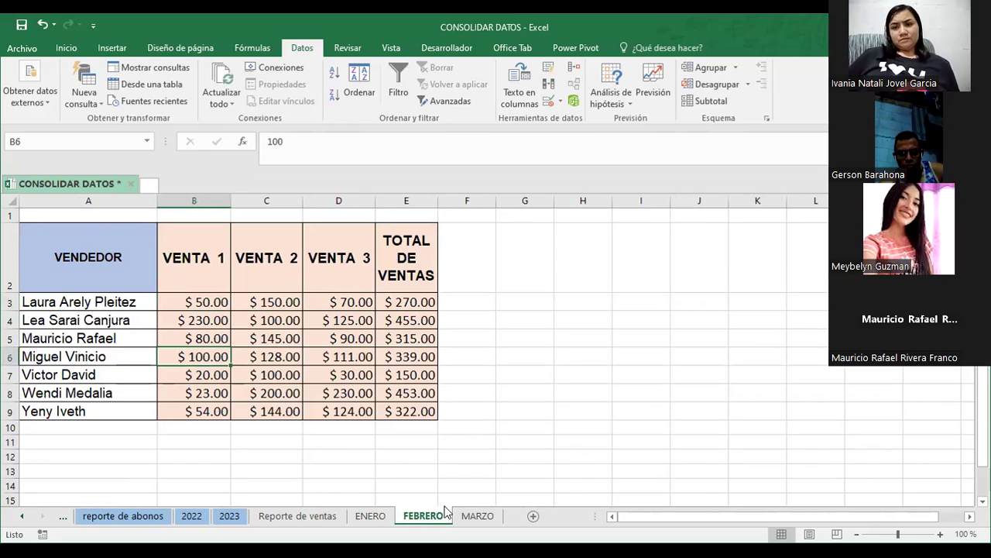
pyautogui.click(470, 517)
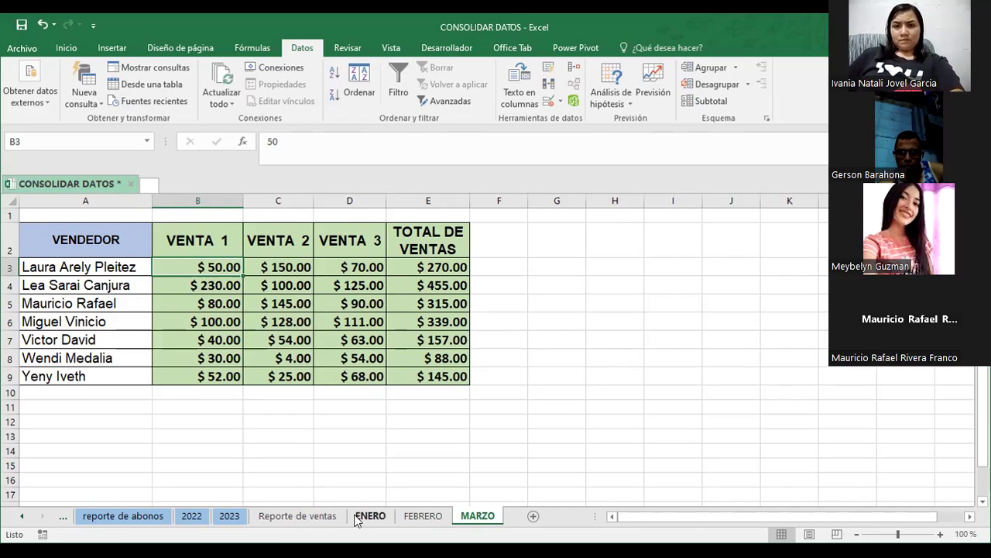
# Delete the VENTA 1 results in C3:C10 on Reporte de ventas.
pyautogui.click(288, 516)
pyautogui.moveTo(266, 247); pyautogui.dragTo(277, 367)
pyautogui.press('Delete')
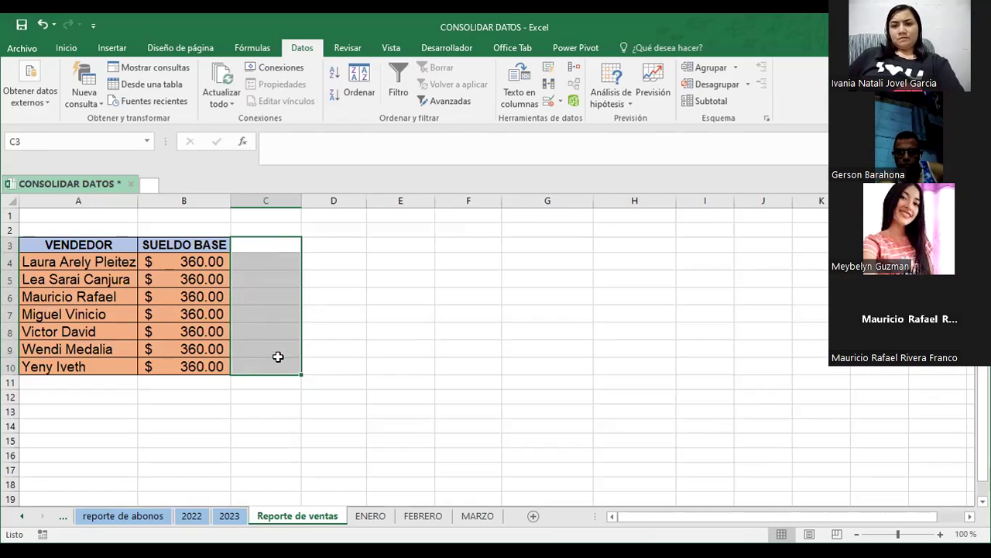
pyautogui.click(382, 334)
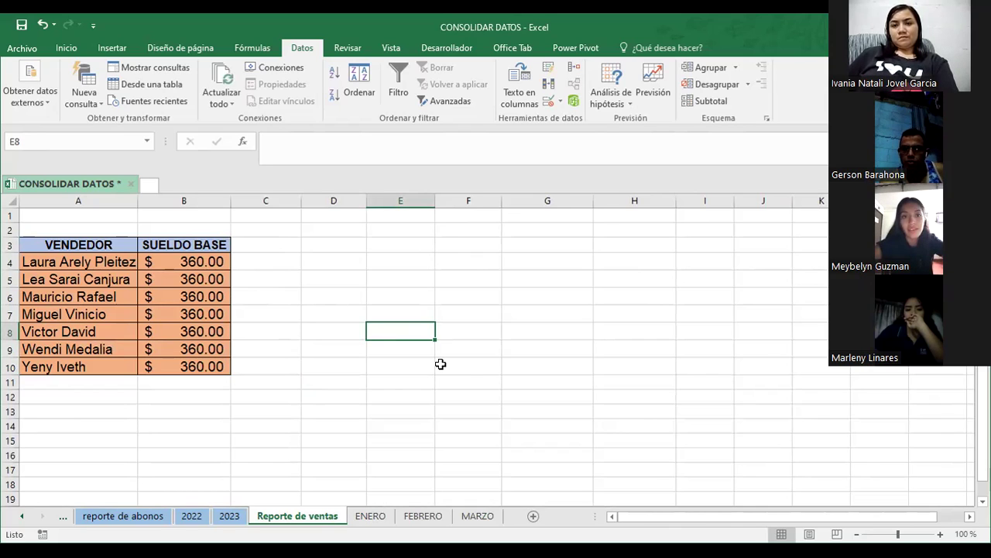
# Review the ENERO, FEBRERO and MARZO tables, then select C3 on Reporte de ventas.
pyautogui.click(369, 516)
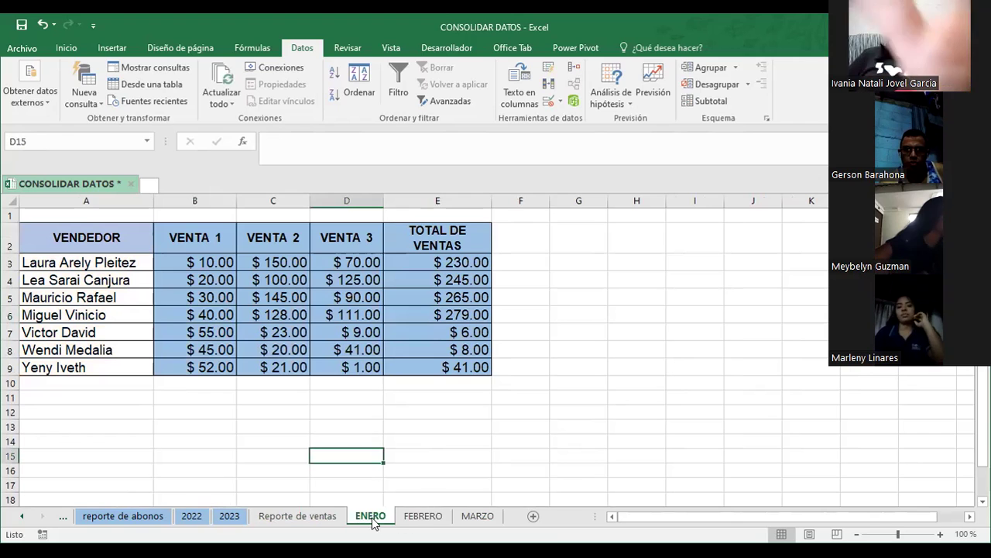
pyautogui.click(418, 516)
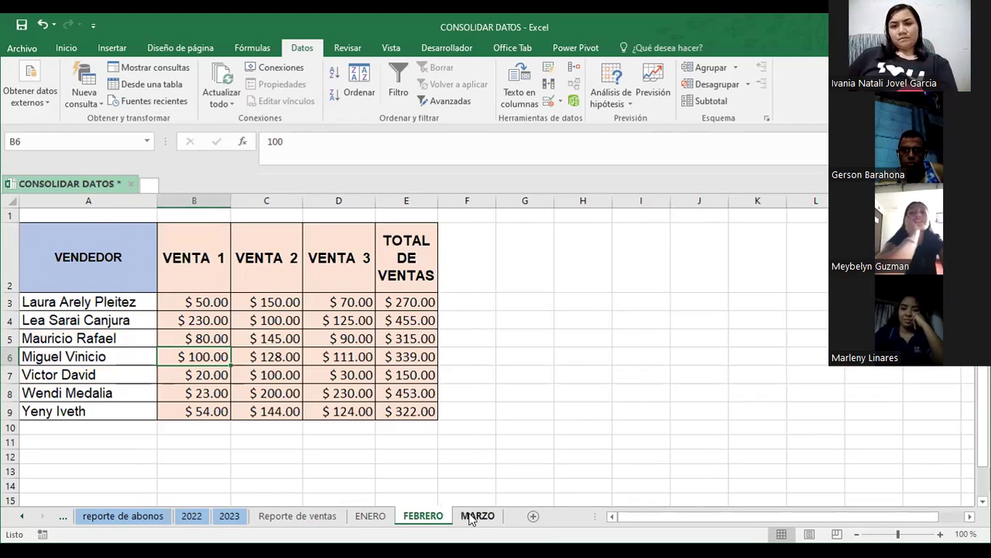
pyautogui.click(470, 516)
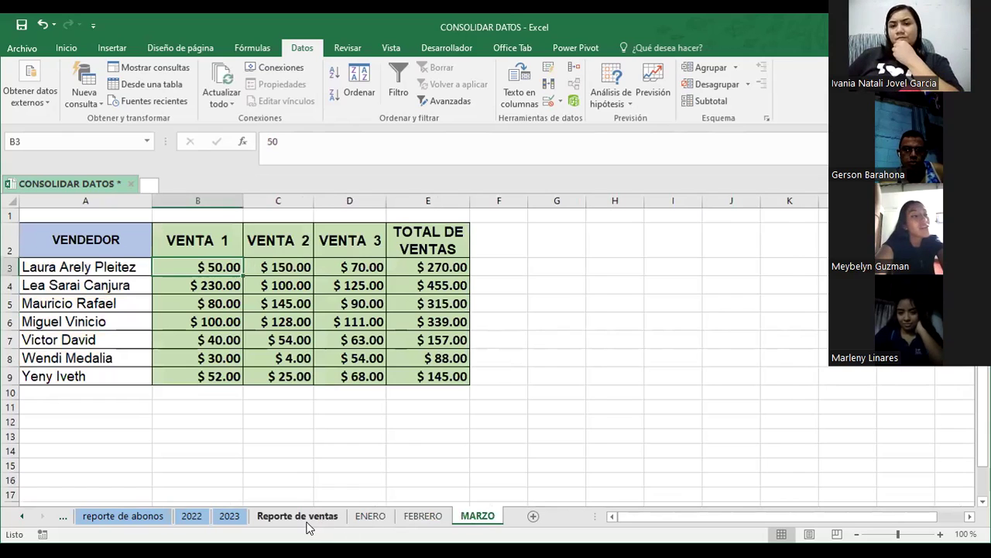
pyautogui.click(309, 517)
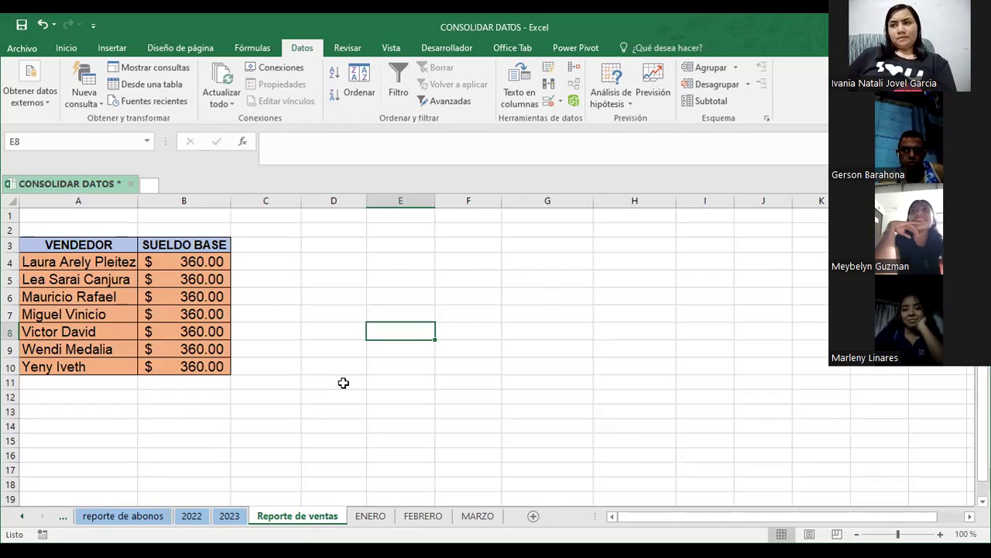
pyautogui.click(261, 244)
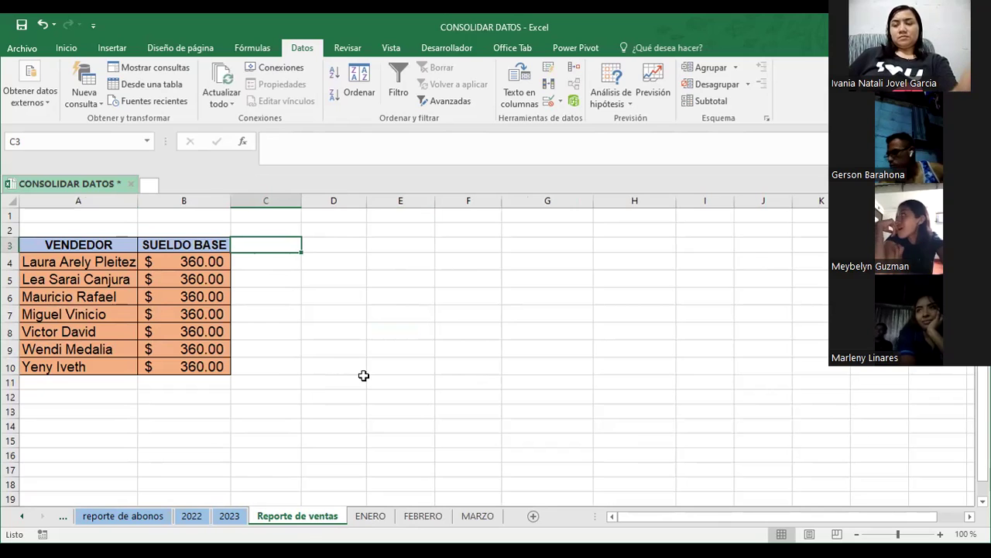
# In Consolidar, remove the three old VENTA 1 references and keep Suma as the function.
pyautogui.click(573, 69)
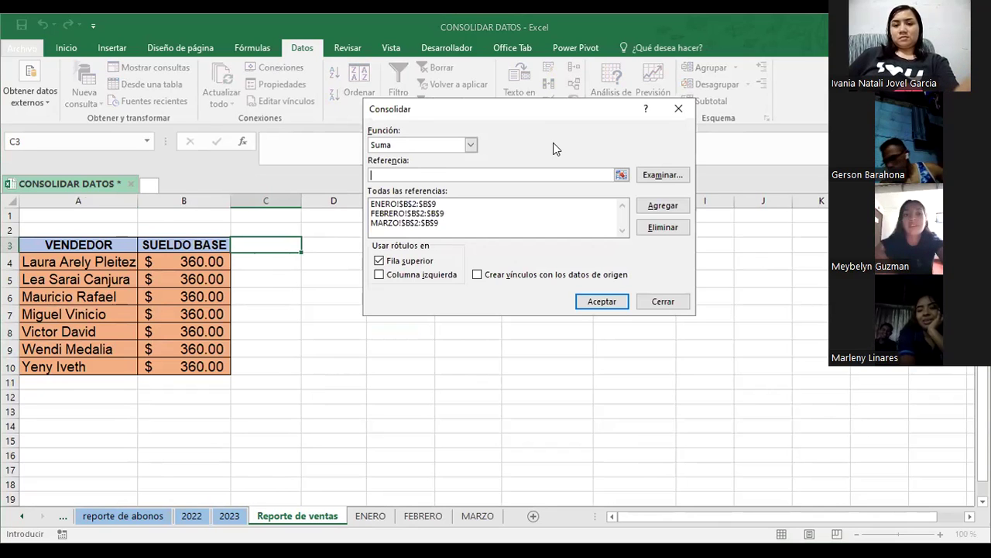
pyautogui.click(496, 223)
pyautogui.click(652, 230)
pyautogui.click(462, 230)
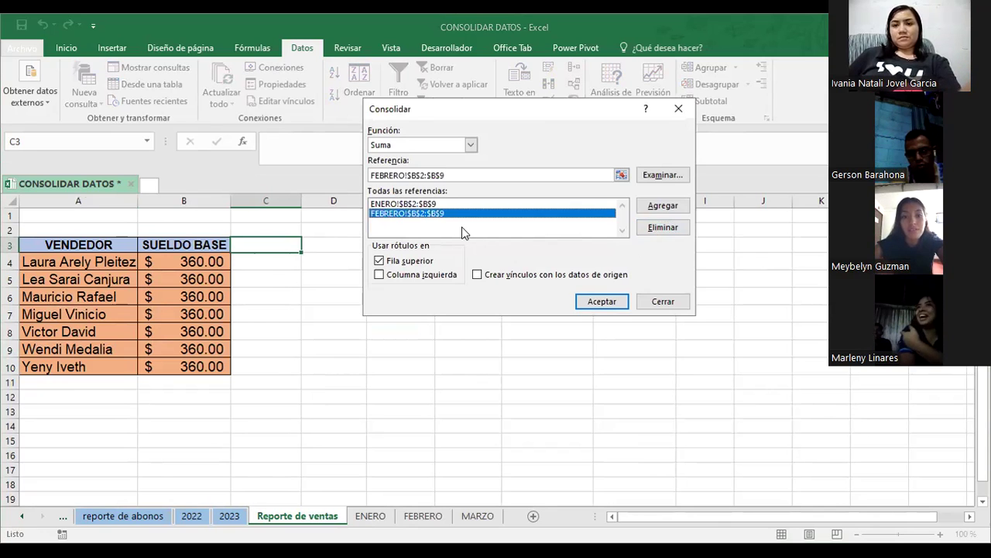
pyautogui.click(651, 227)
pyautogui.click(581, 226)
pyautogui.click(657, 228)
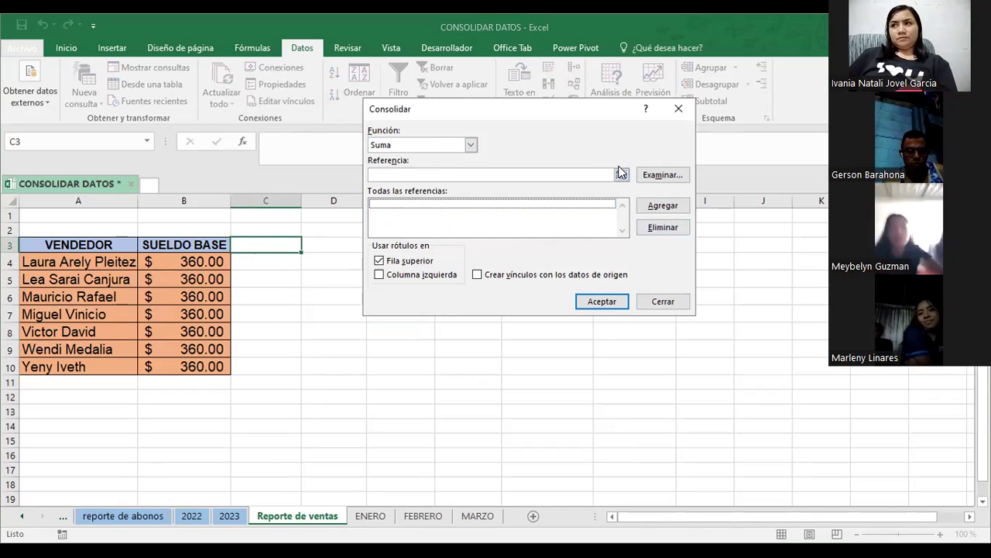
pyautogui.click(469, 145)
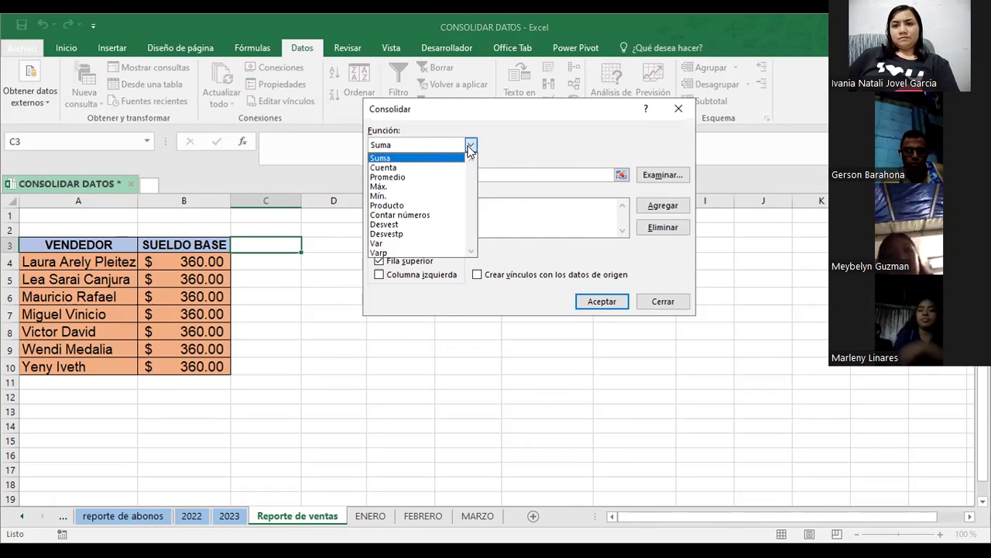
pyautogui.click(399, 160)
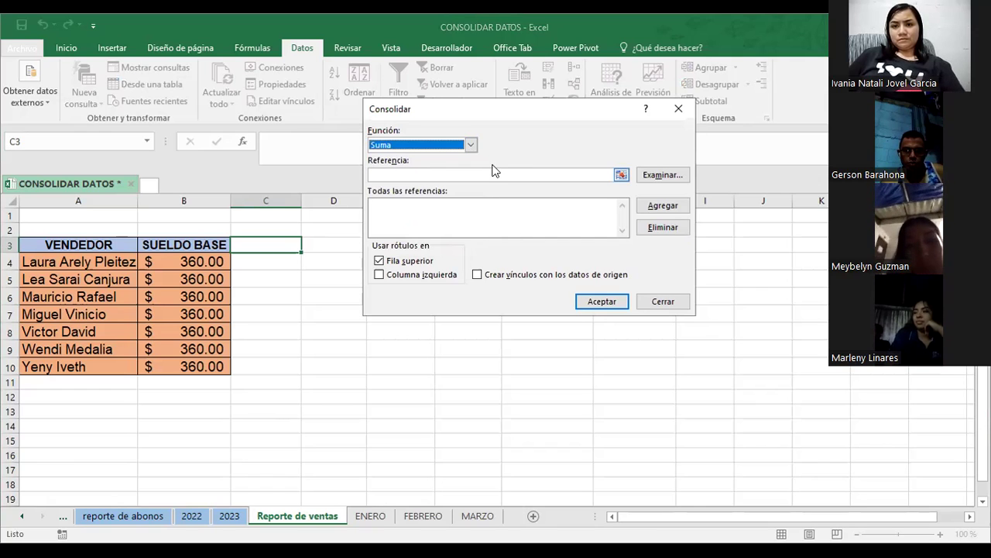
pyautogui.press('Tab')
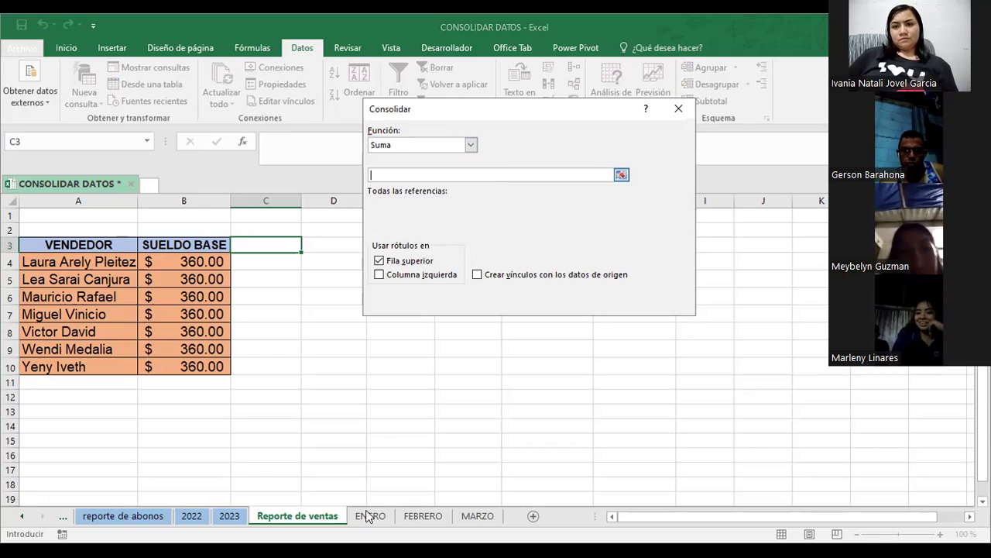
# Add ENERO!$C$2:$C$9, January's VENTA 2 column, as the consolidation source.
pyautogui.click(370, 515)
pyautogui.click(280, 260)
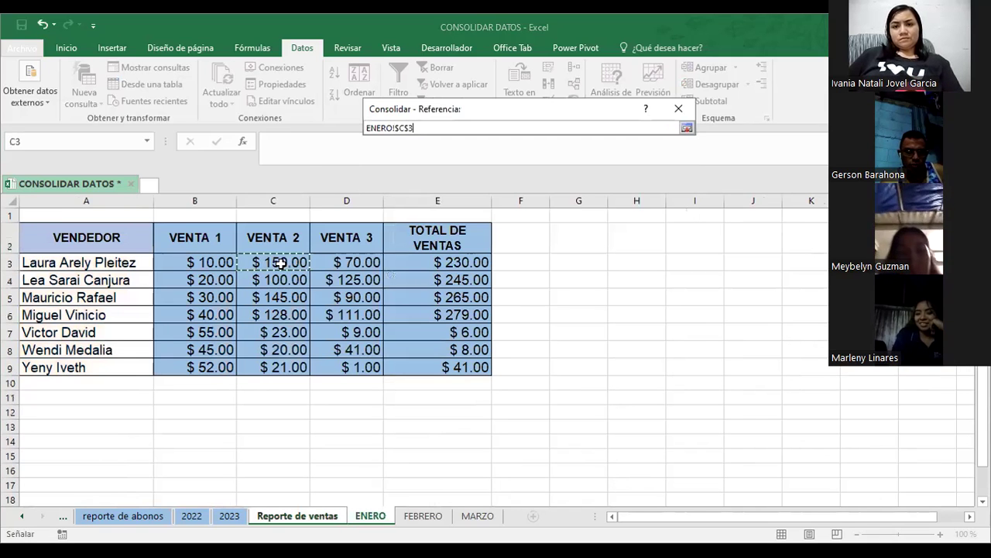
pyautogui.moveTo(275, 367); pyautogui.dragTo(276, 368)
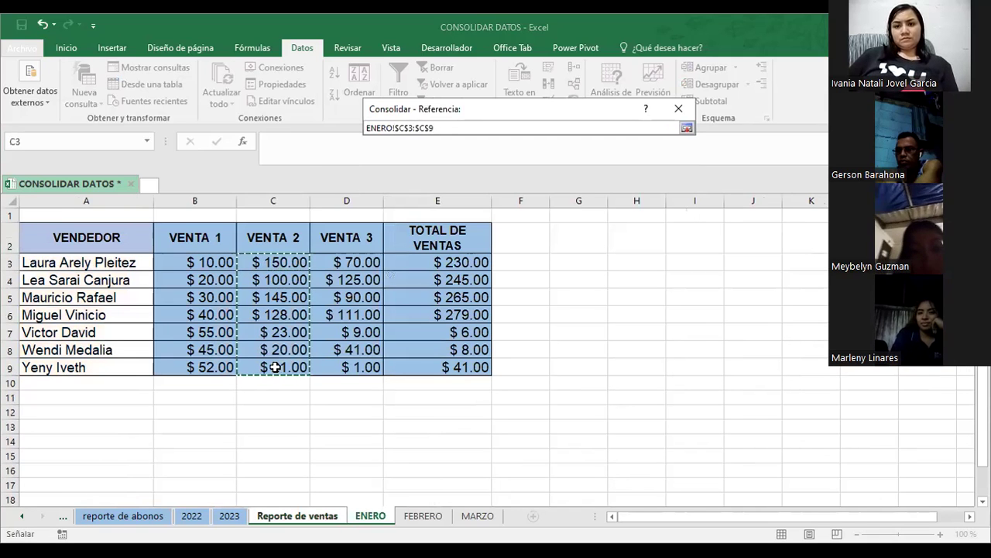
pyautogui.click(253, 226)
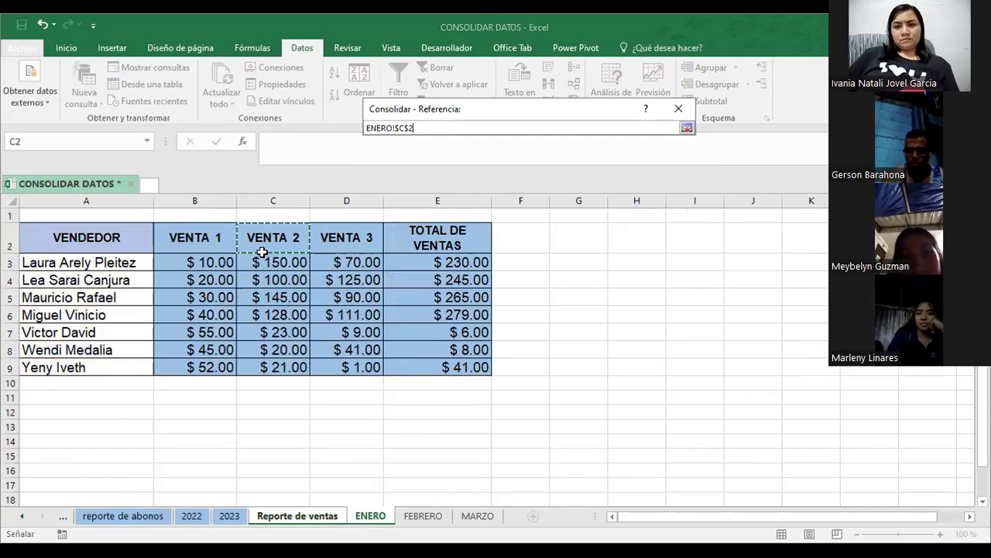
pyautogui.keyDown('shift'); pyautogui.click(270, 364); pyautogui.keyUp('shift')
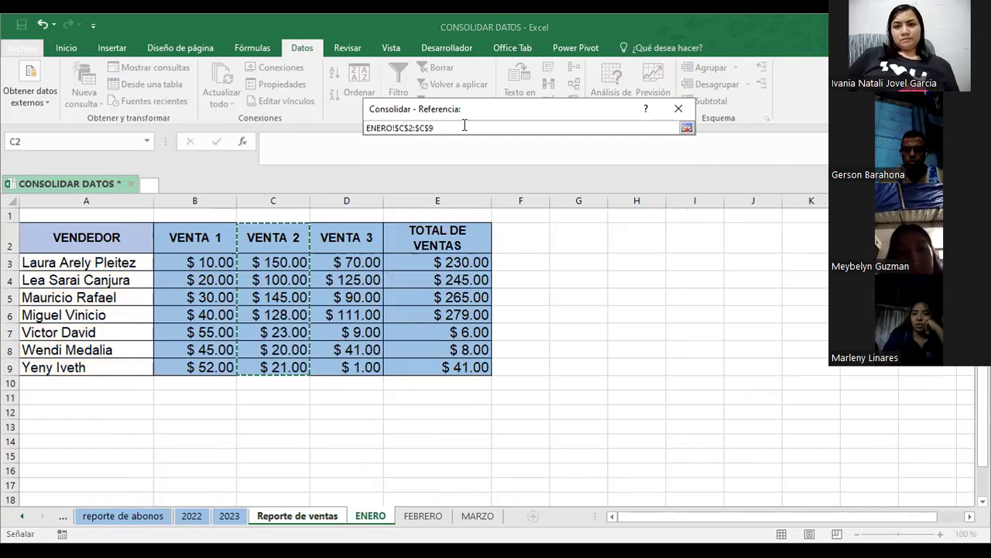
pyautogui.press('BackSpace')
pyautogui.press('BackSpace')
pyautogui.press('BackSpace')
pyautogui.press('BackSpace')
pyautogui.press('BackSpace')
pyautogui.press('BackSpace')
pyautogui.press('BackSpace')
pyautogui.press('BackSpace')
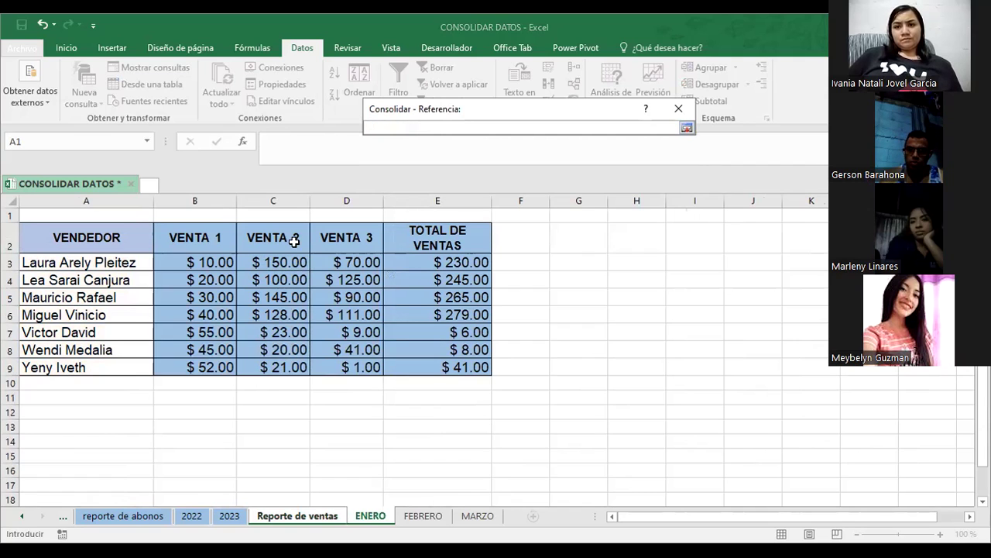
pyautogui.click(268, 232)
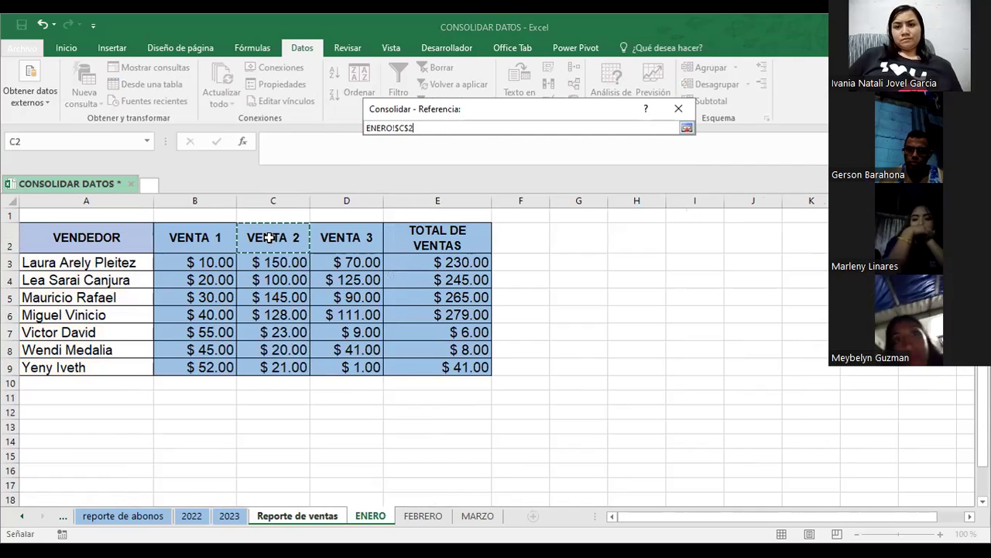
pyautogui.keyDown('shift'); pyautogui.click(273, 364); pyautogui.keyUp('shift')
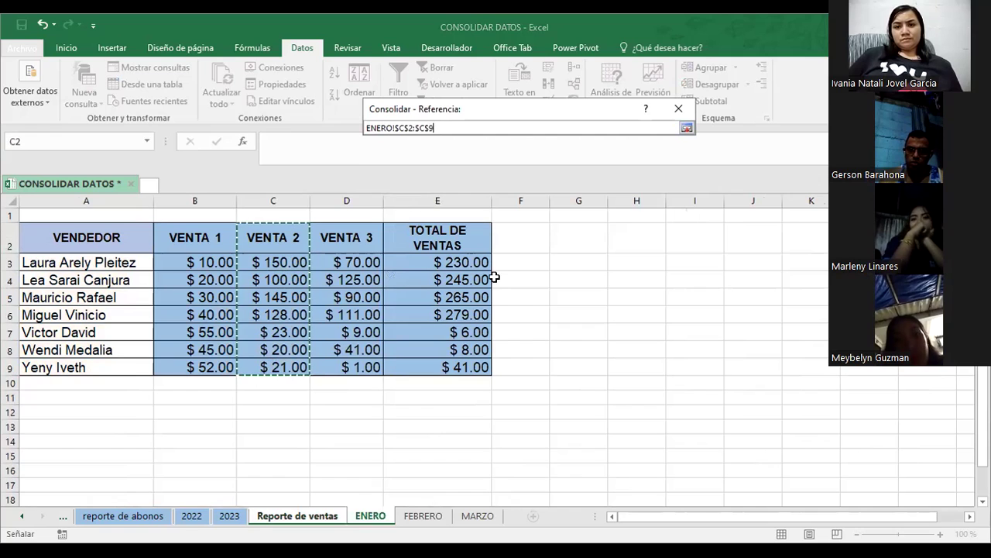
pyautogui.click(686, 127)
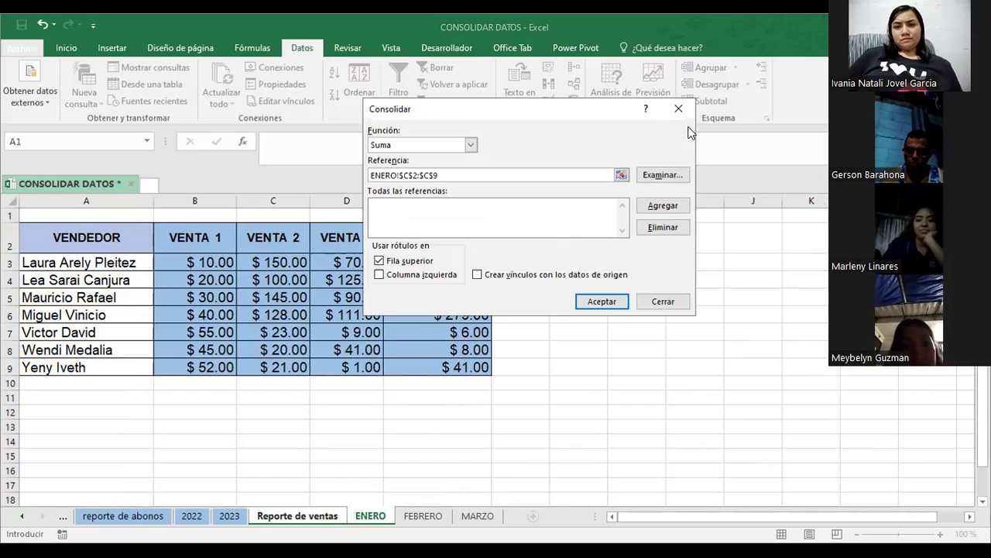
pyautogui.press('Return')
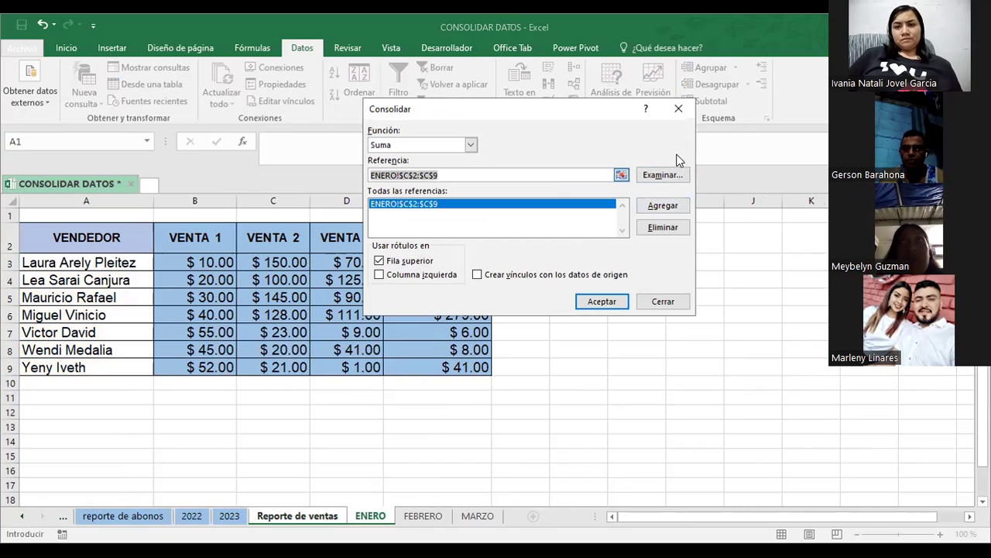
# Add FEBRERO!$C$2:$C$9, February's VENTA 2 column, to the consolidation references.
pyautogui.click(423, 516)
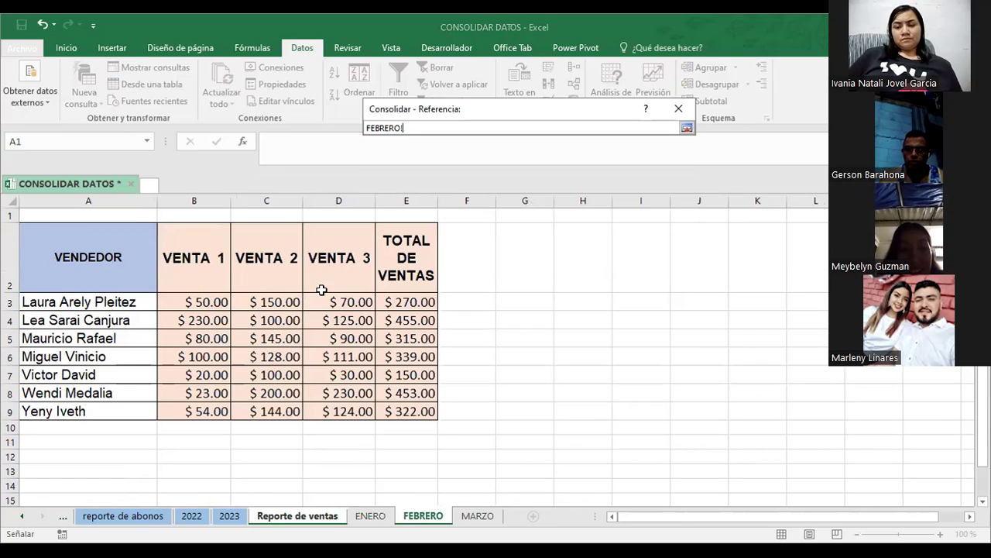
pyautogui.moveTo(272, 232); pyautogui.dragTo(273, 407)
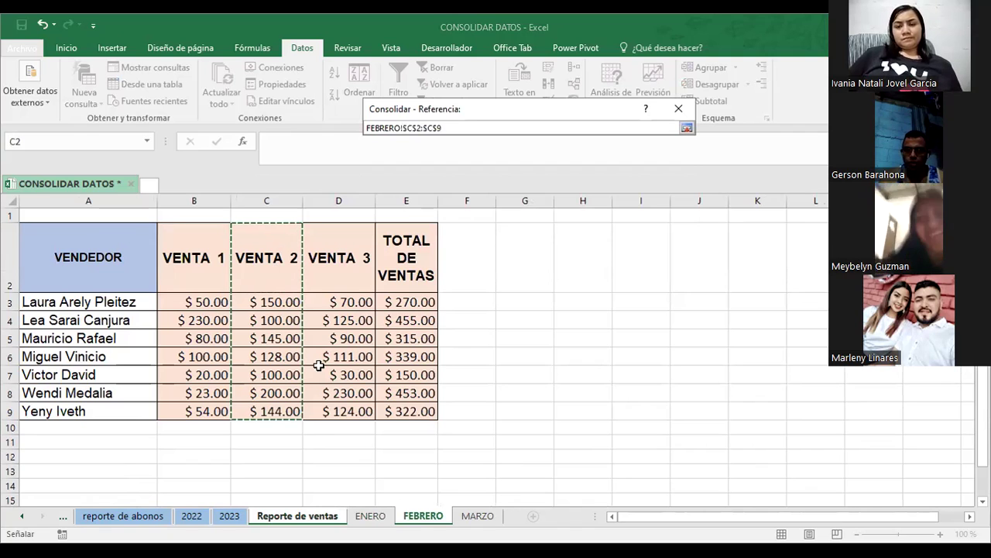
pyautogui.click(686, 128)
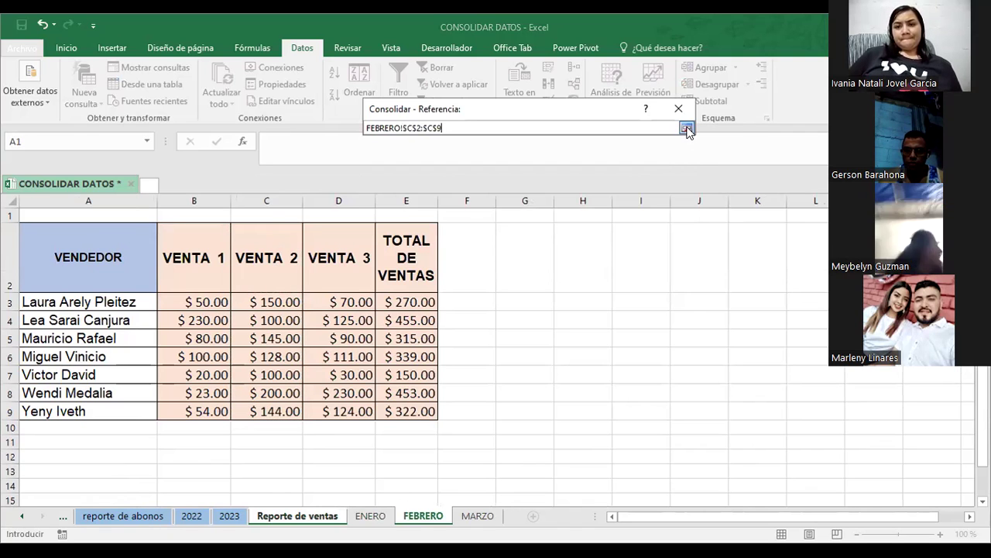
pyautogui.click(687, 128)
pyautogui.hotkey('alt', 'a')
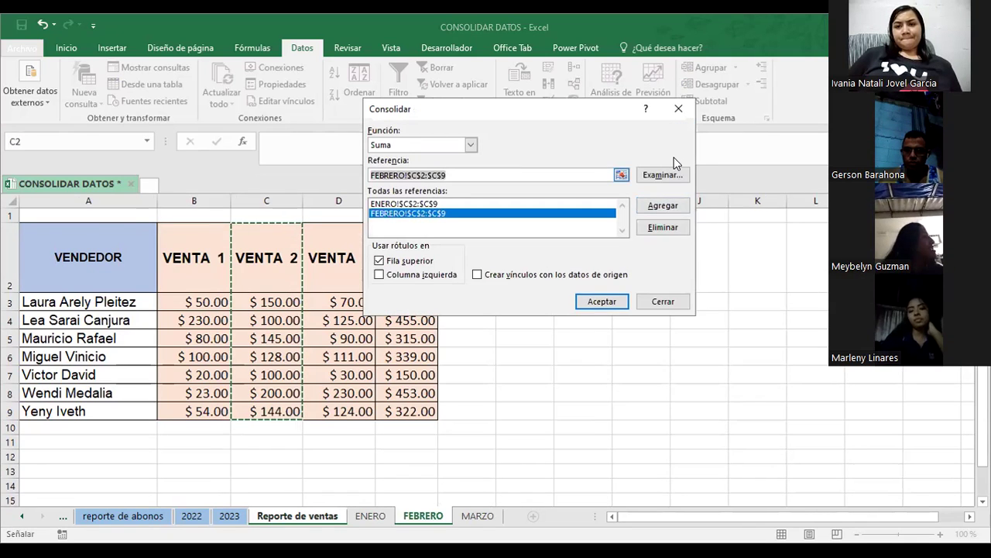
pyautogui.press('Return')
# Add MARZO!$C$2:$C$9 as a third reference and run the Suma consolidation.
pyautogui.click(470, 516)
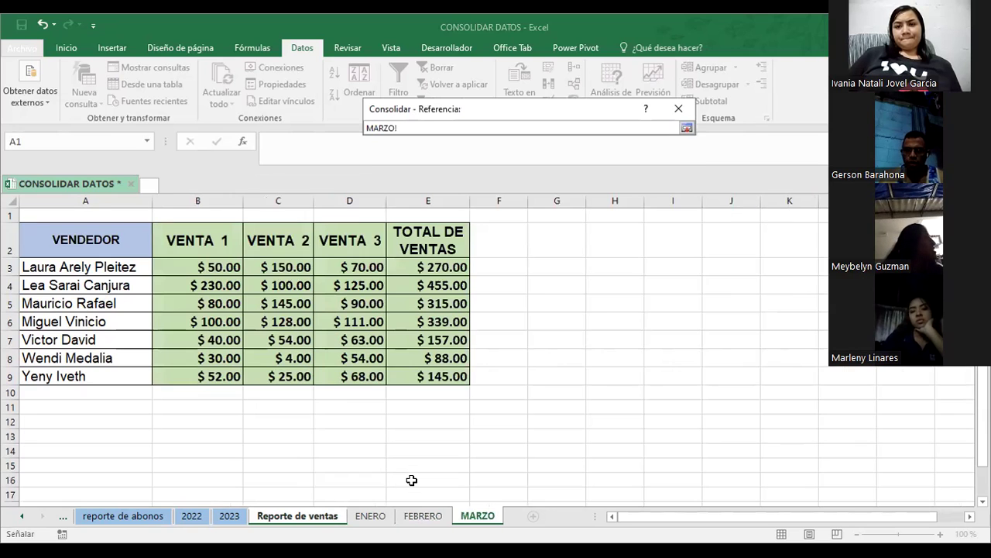
pyautogui.moveTo(279, 241); pyautogui.dragTo(296, 376)
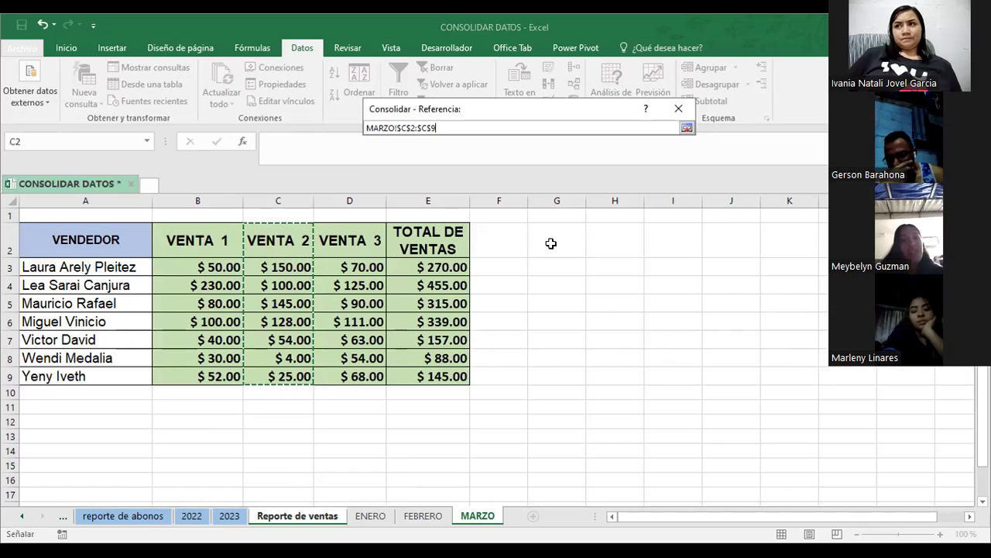
pyautogui.click(687, 128)
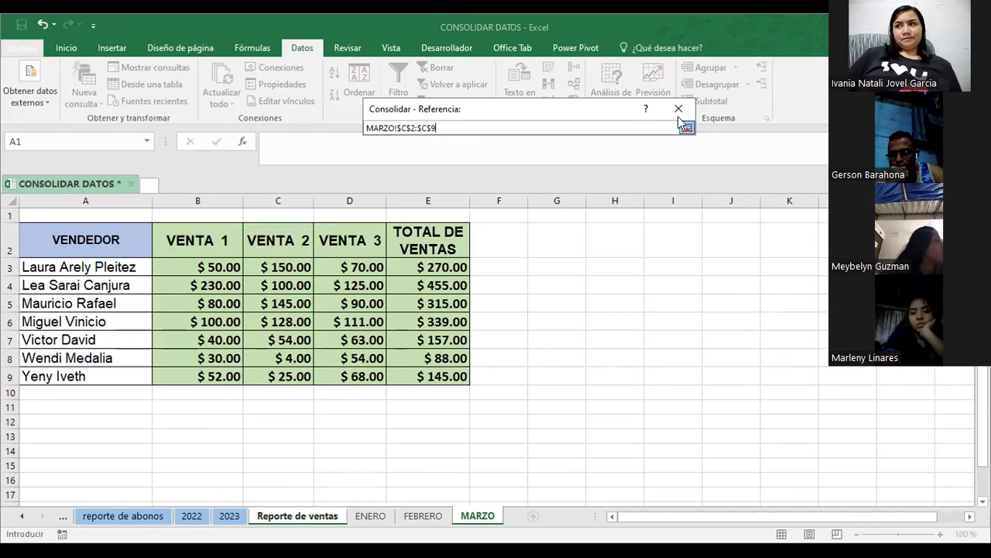
pyautogui.press('Return')
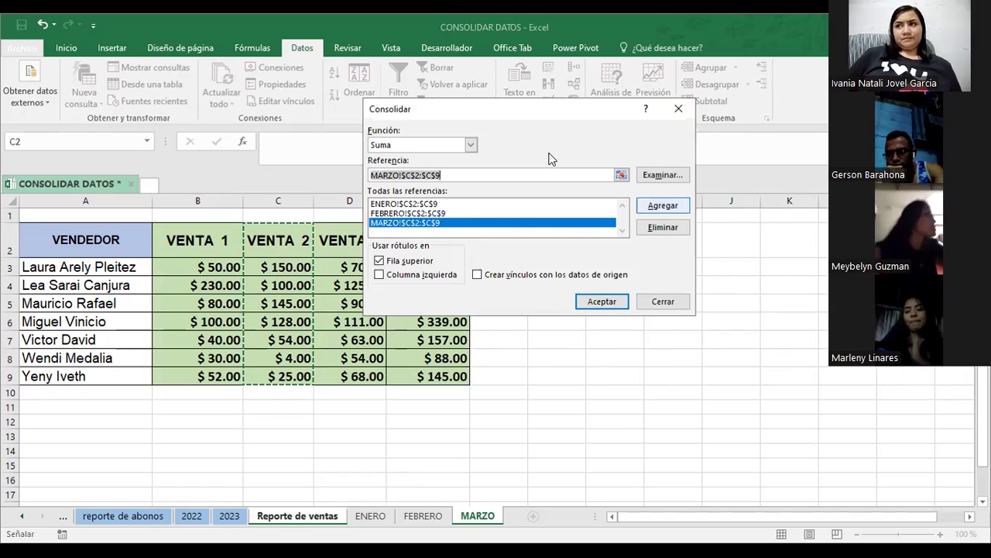
pyautogui.click(600, 302)
# Deselect the consolidated results and turn off the worksheet gridlines.
pyautogui.click(456, 312)
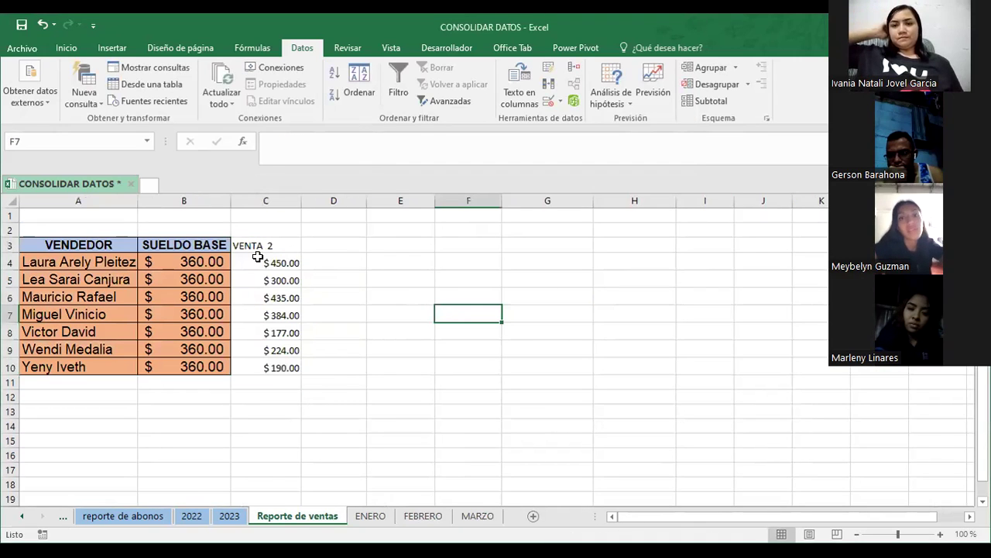
pyautogui.click(342, 243)
pyautogui.click(403, 242)
pyautogui.click(461, 243)
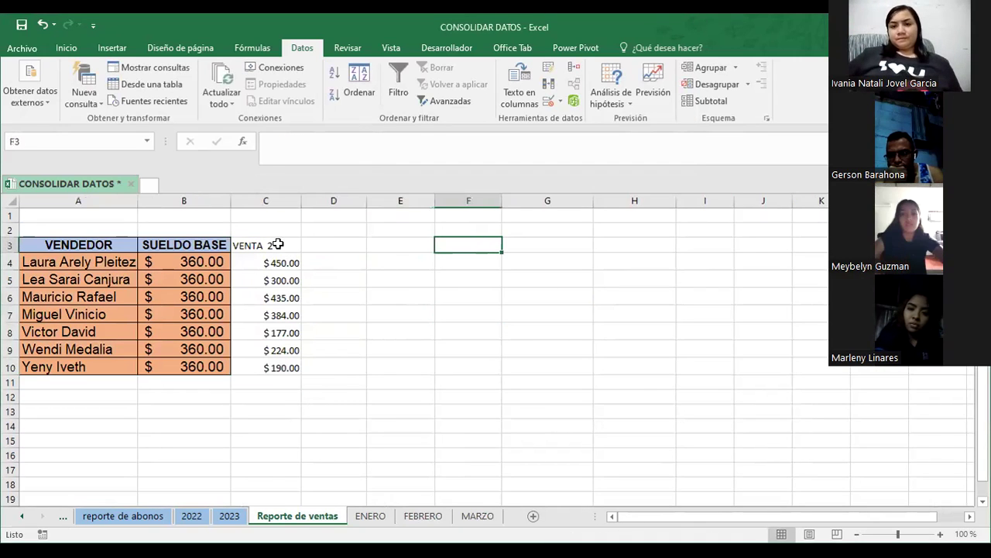
pyautogui.click(393, 48)
pyautogui.click(184, 97)
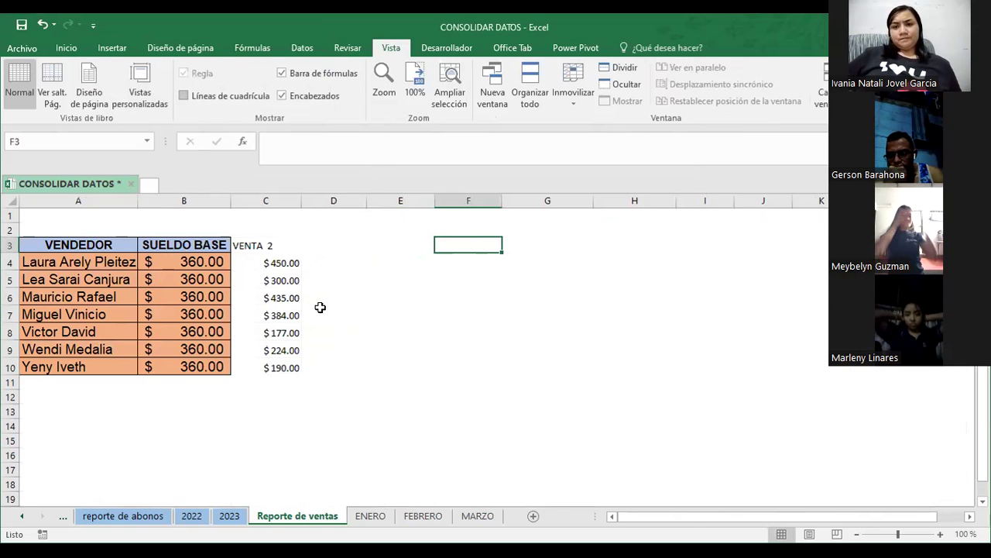
# Enlarge the font of the VENTA 2 column C3:C10 and set it to Arial.
pyautogui.moveTo(265, 246); pyautogui.dragTo(264, 368)
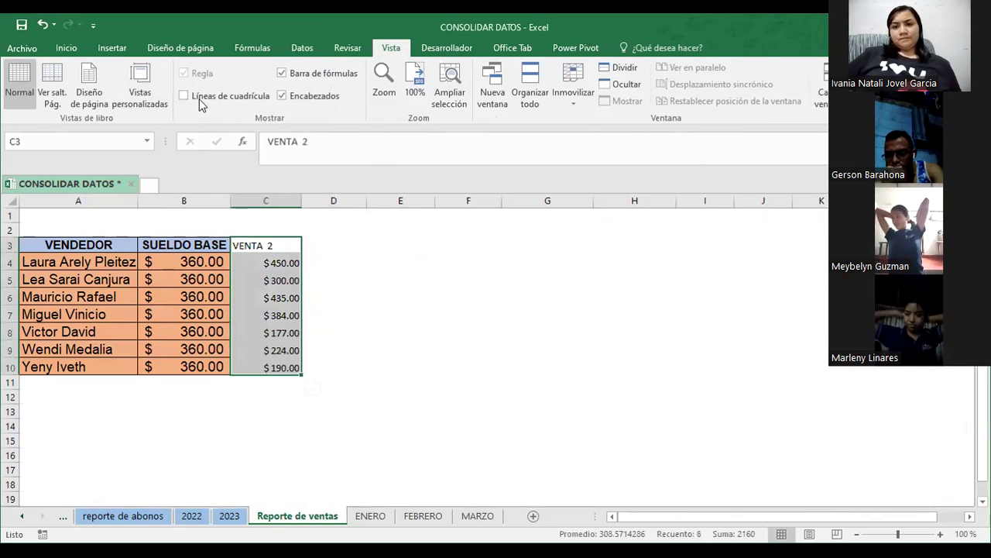
pyautogui.click(62, 48)
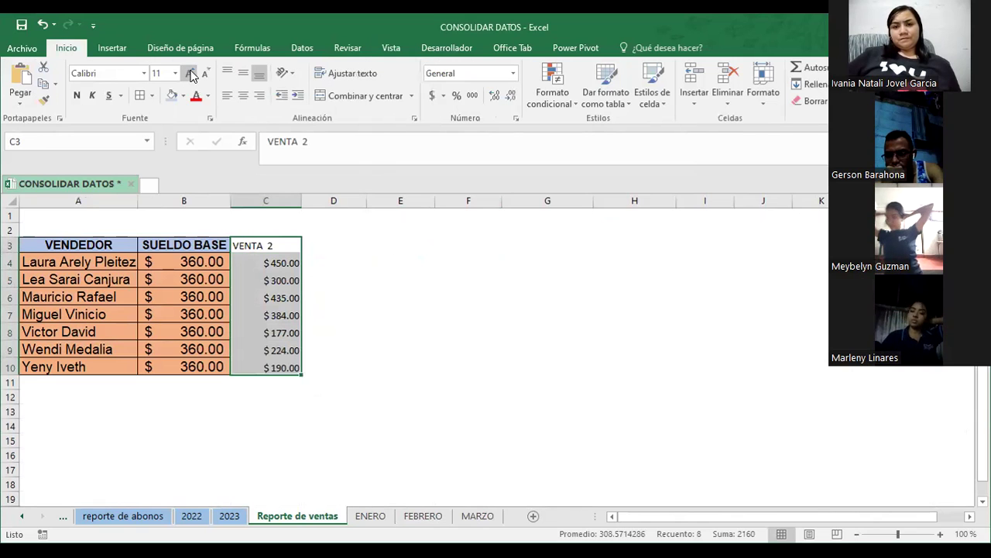
pyautogui.click(190, 72)
pyautogui.click(143, 73)
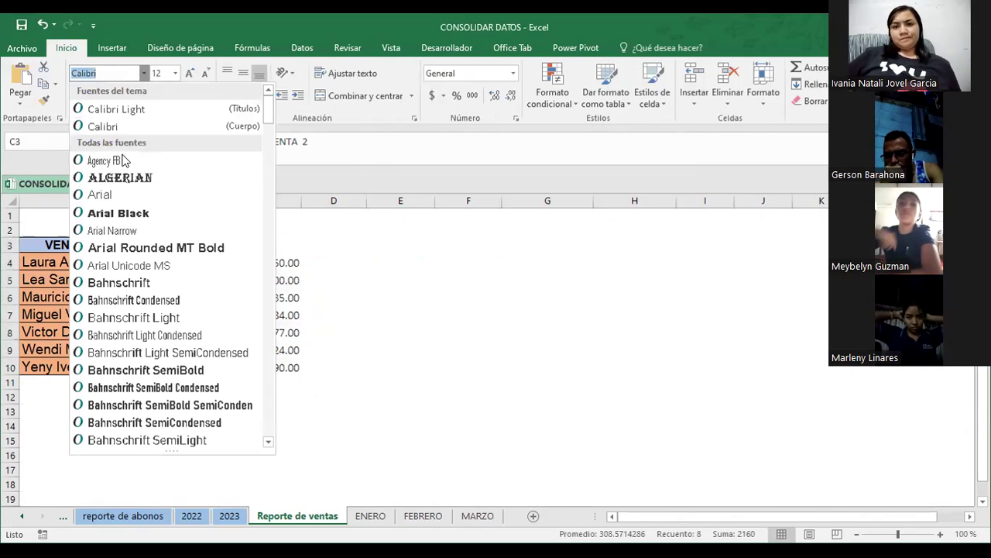
pyautogui.click(144, 197)
pyautogui.click(371, 290)
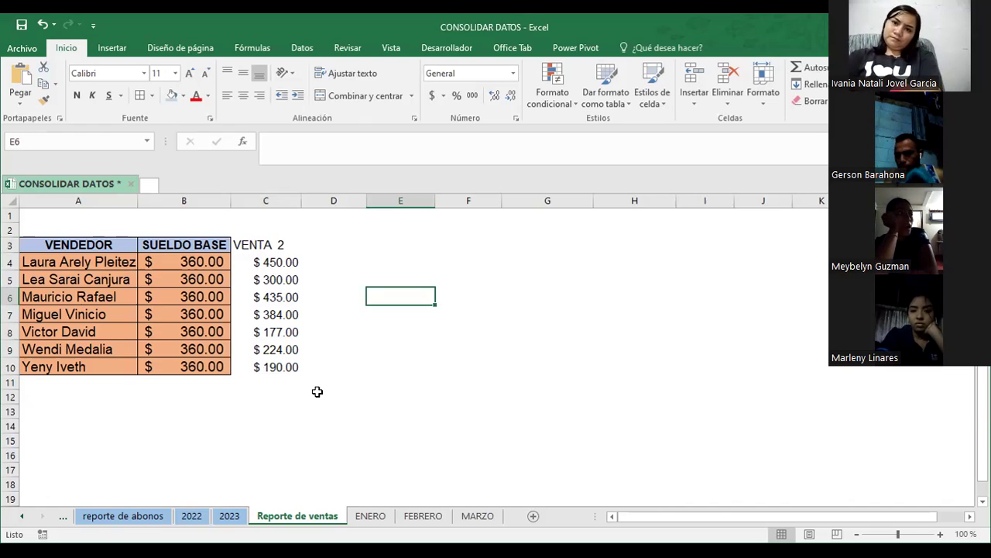
pyautogui.click(370, 523)
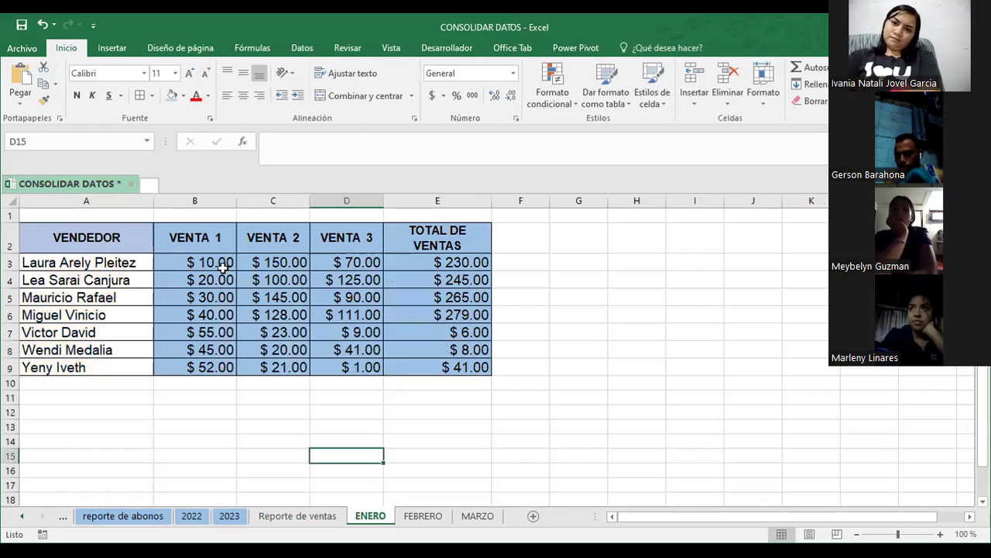
pyautogui.click(271, 263)
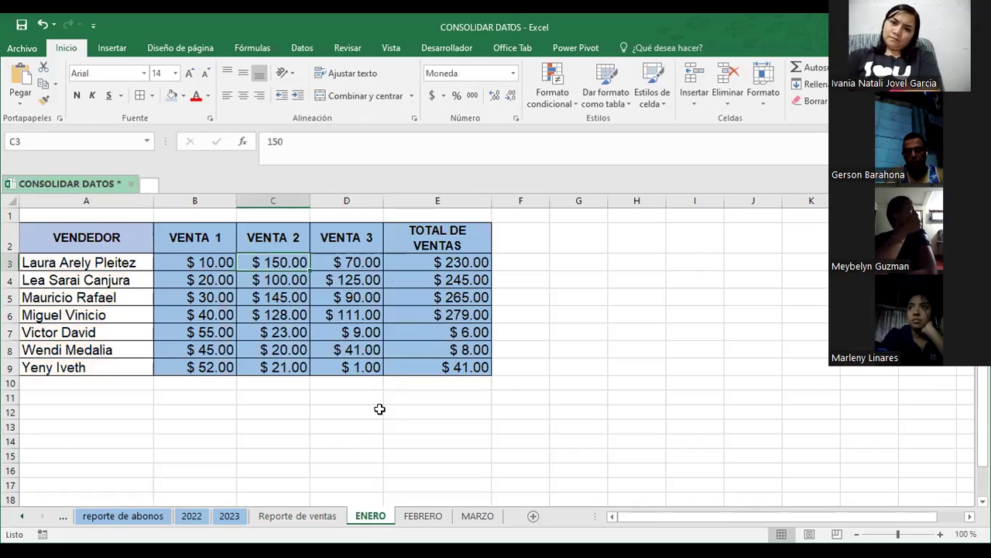
pyautogui.click(424, 518)
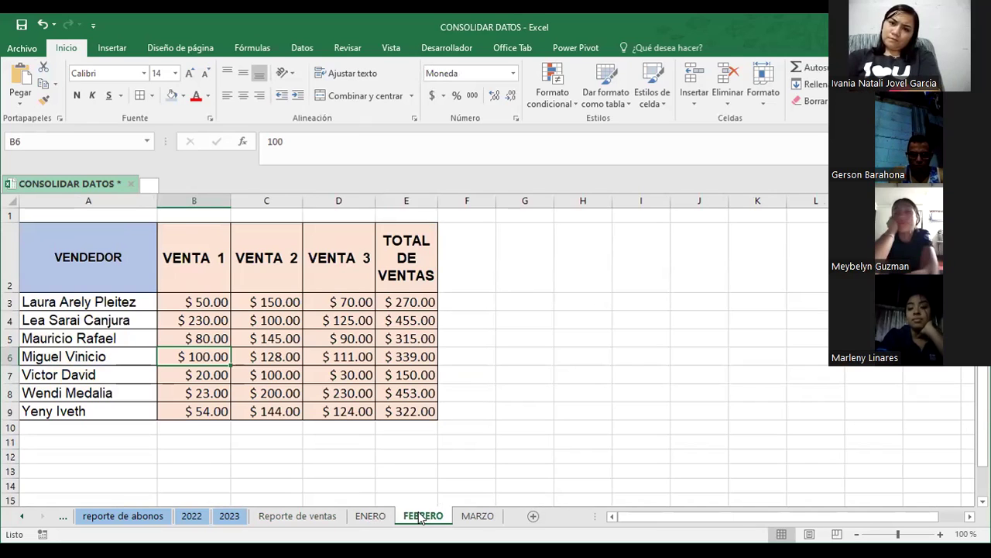
pyautogui.click(268, 302)
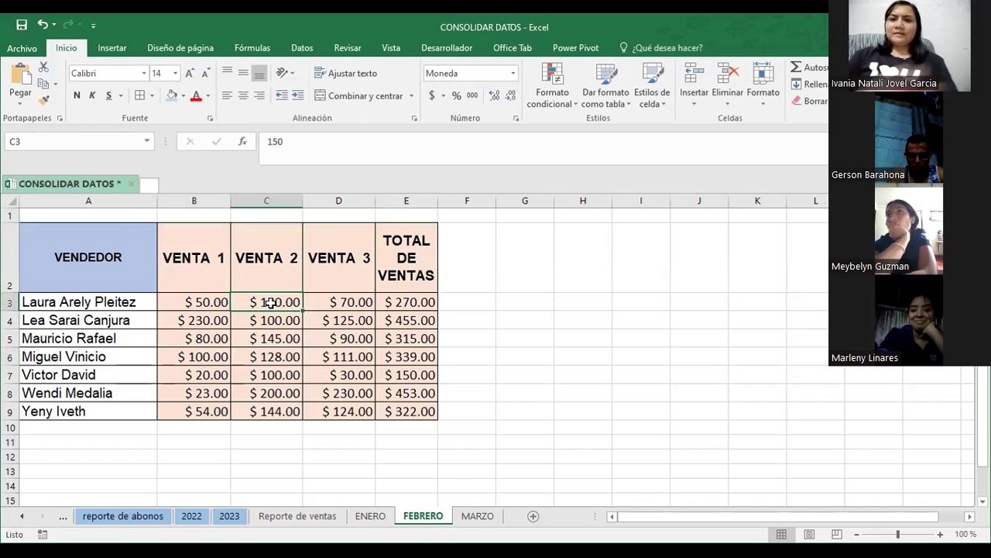
pyautogui.click(477, 515)
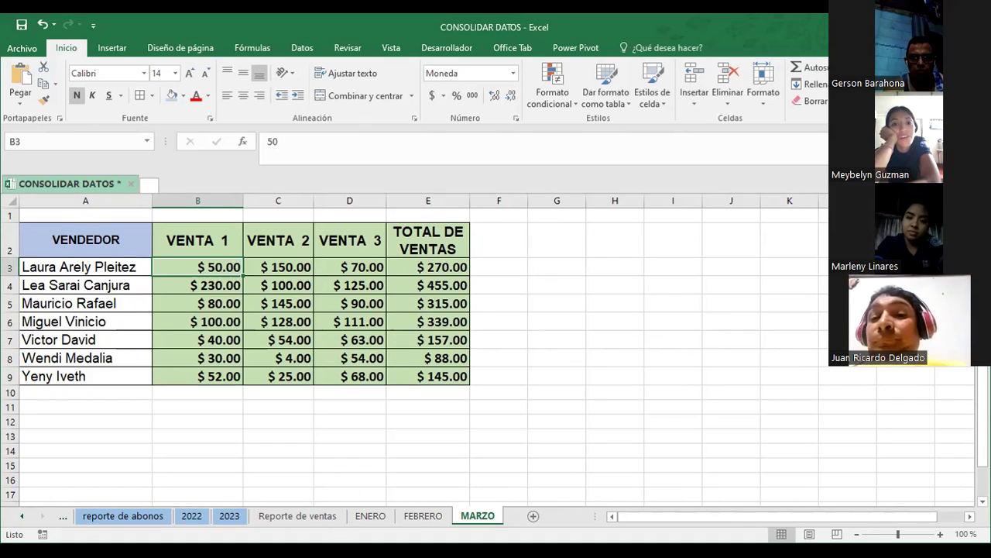
pyautogui.click(298, 516)
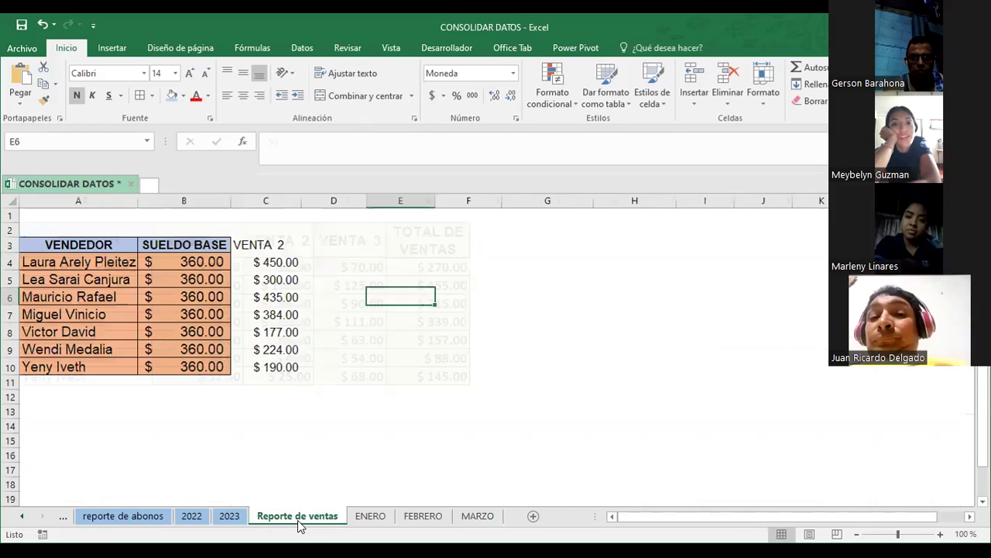
# Begin =SI(C4>400; in D4, adding then removing a B4 reference.
pyautogui.click(260, 263)
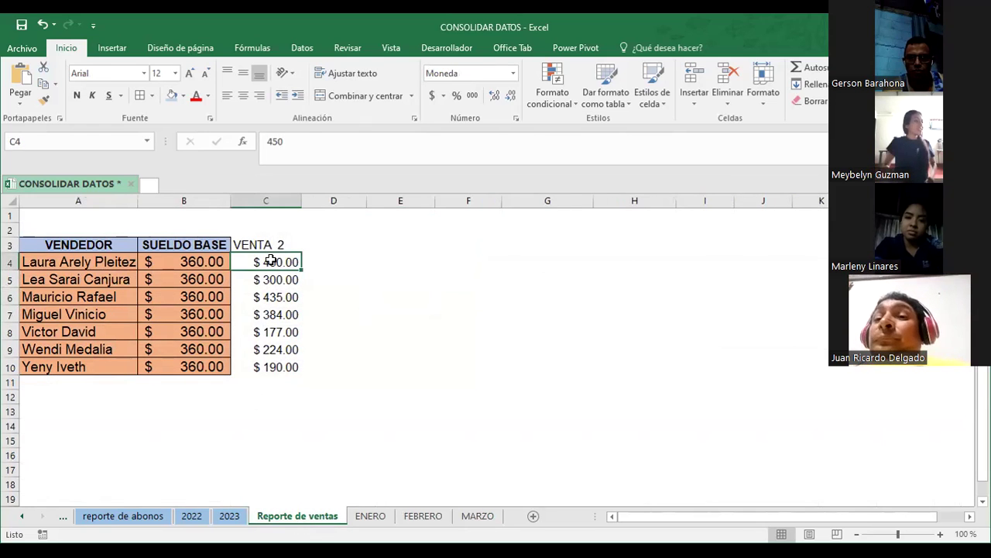
pyautogui.click(342, 262)
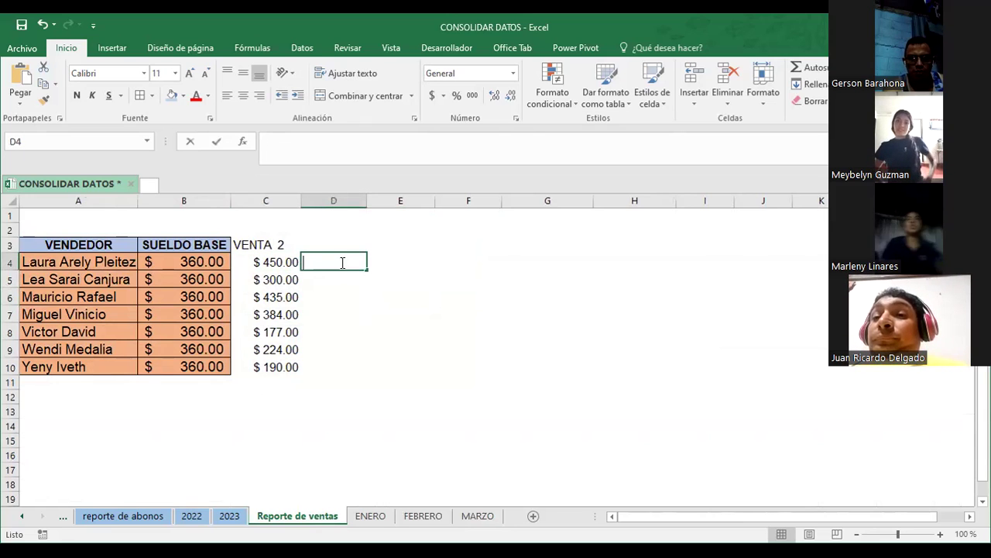
pyautogui.write('=SI')
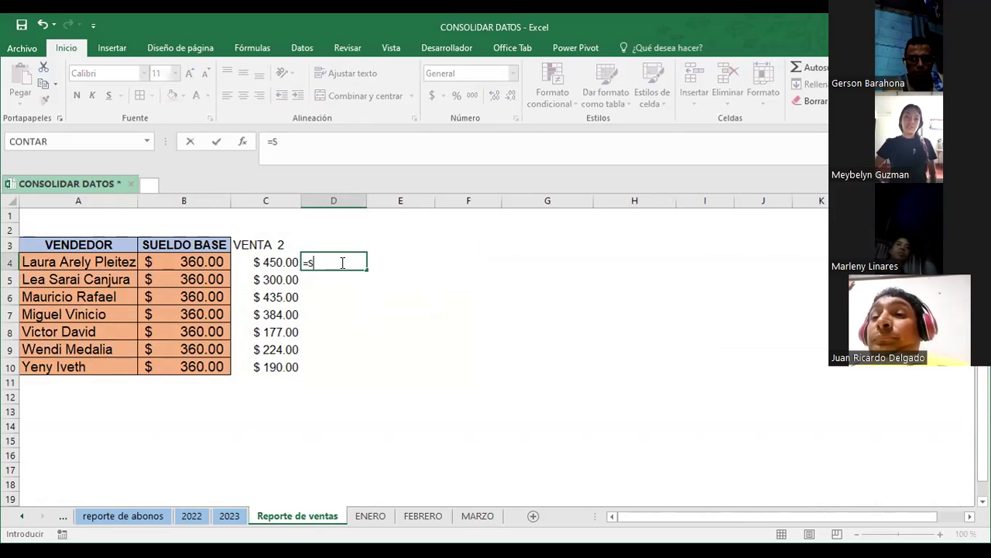
pyautogui.write('(')
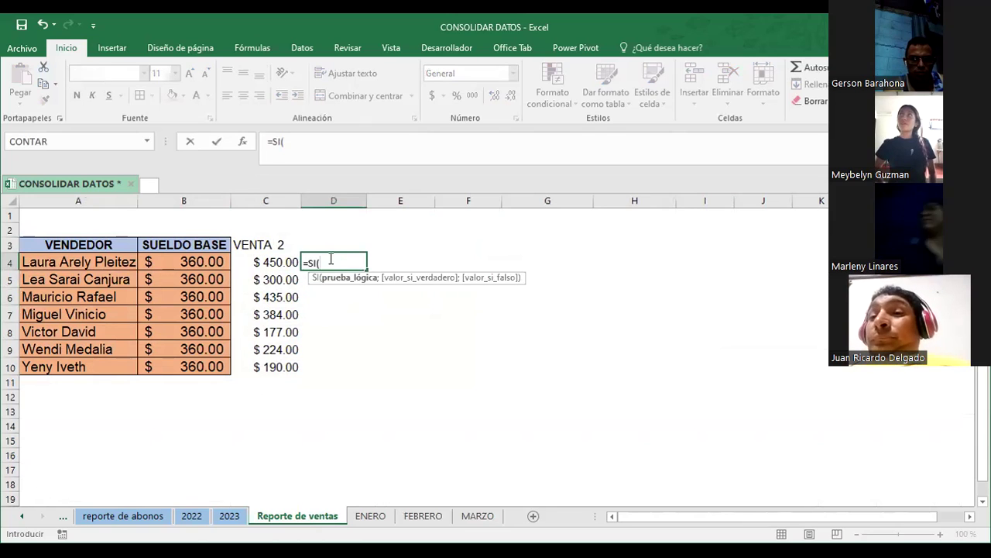
pyautogui.click(267, 262)
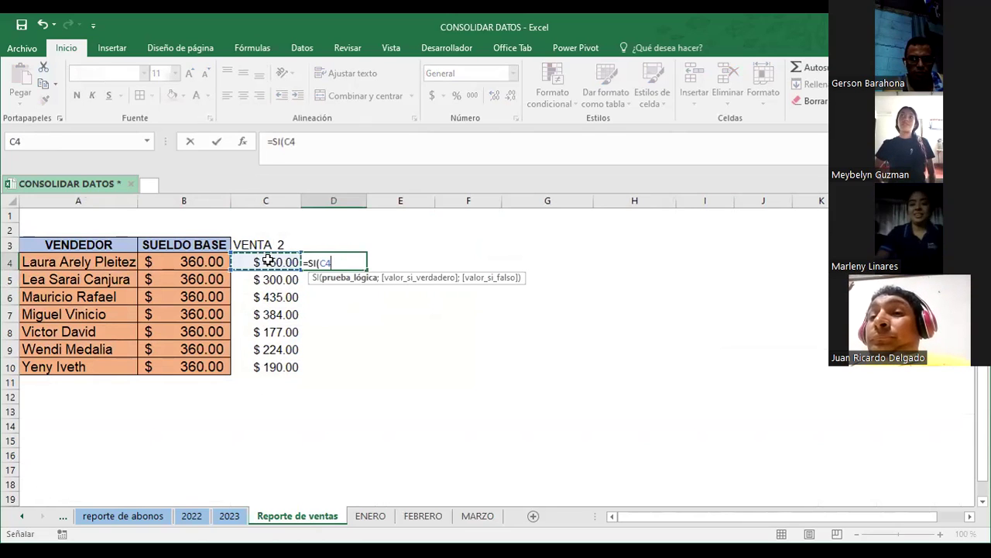
pyautogui.write('>4')
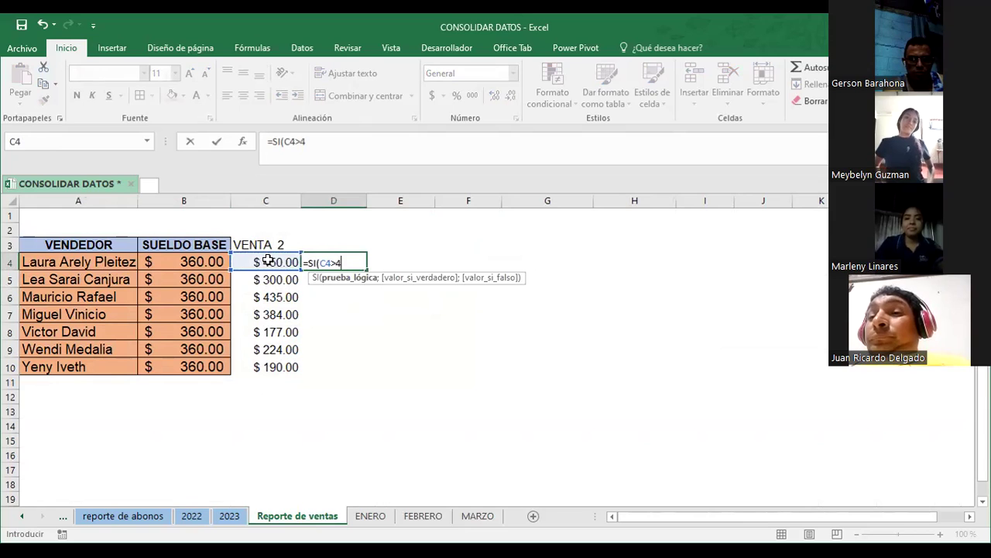
pyautogui.write('00')
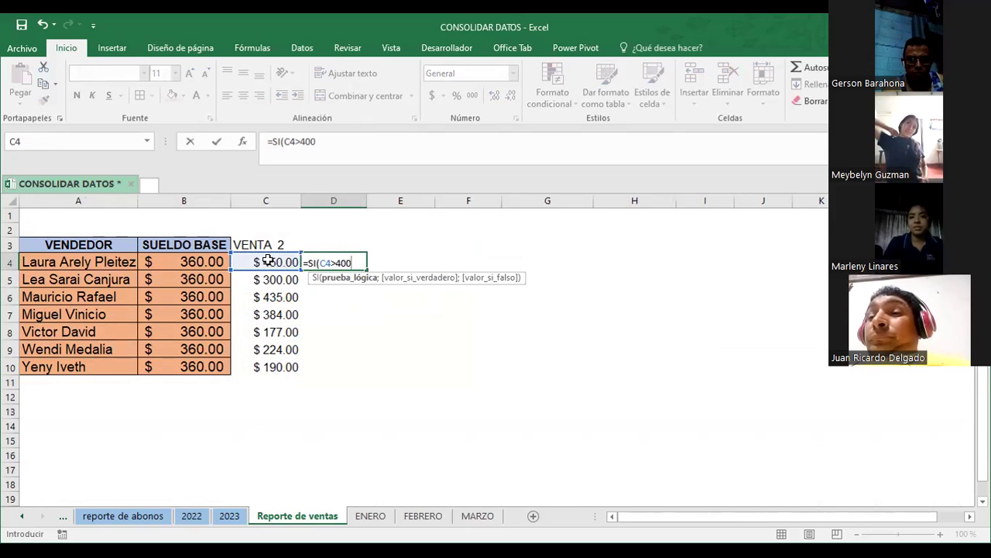
pyautogui.write(';')
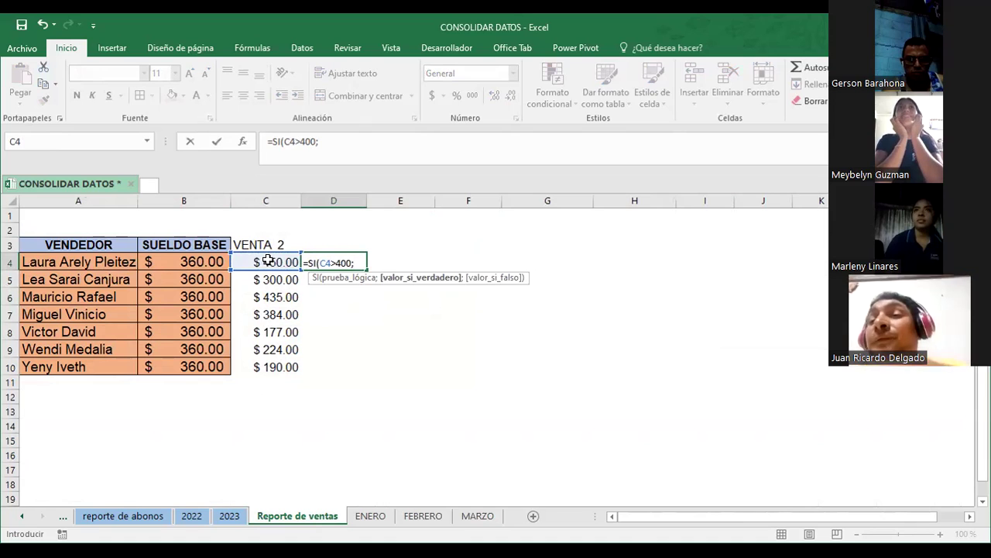
pyautogui.click(202, 262)
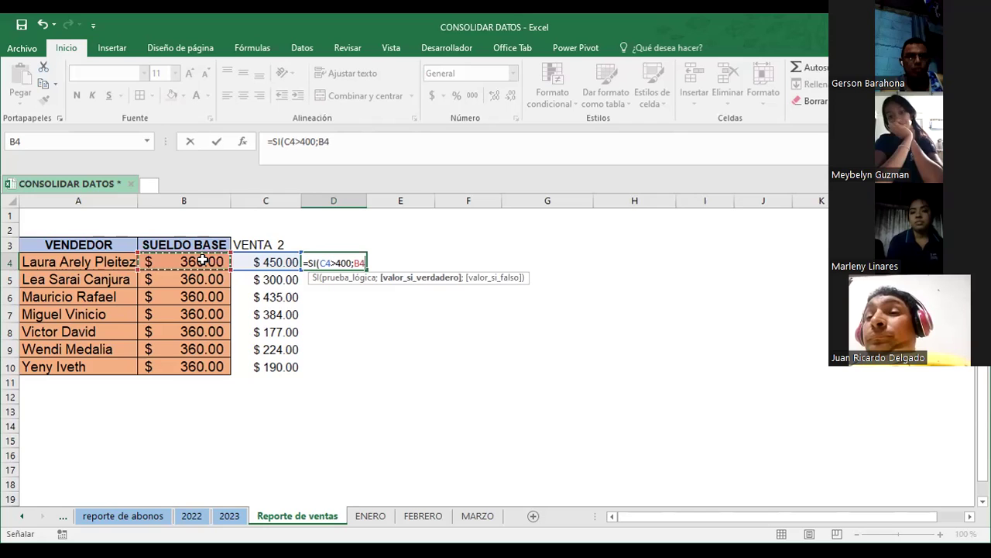
pyautogui.press('BackSpace')
pyautogui.press('BackSpace')
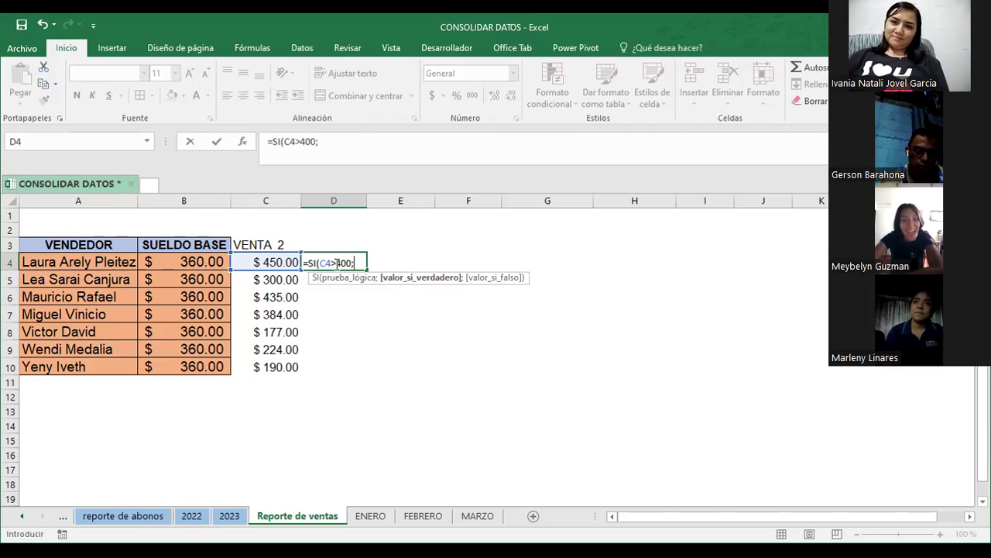
# Switch the D4 condition to C4=400, briefly inserting then deleting B4 as the true value.
pyautogui.press('Left')
pyautogui.press('Left')
pyautogui.press('Left')
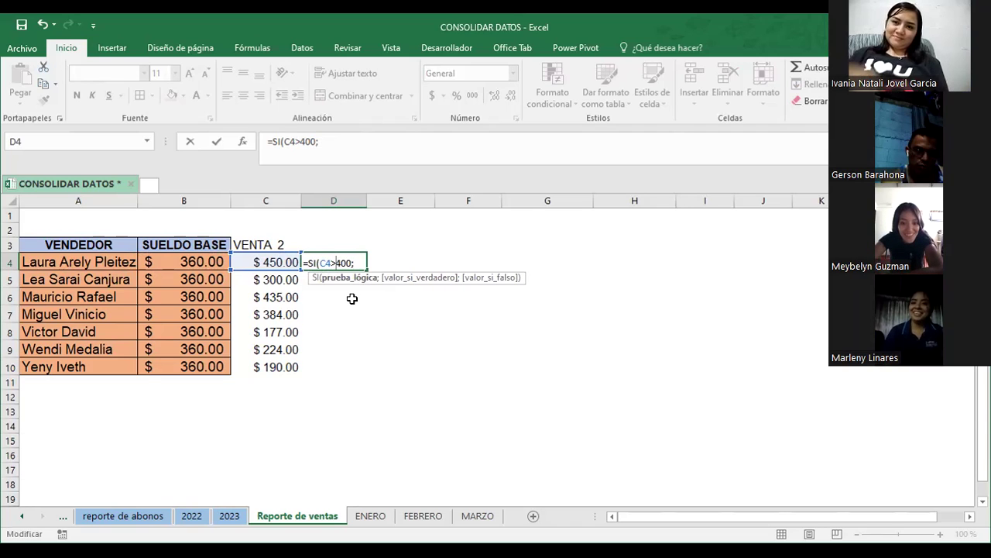
pyautogui.press('BackSpace')
pyautogui.write('=')
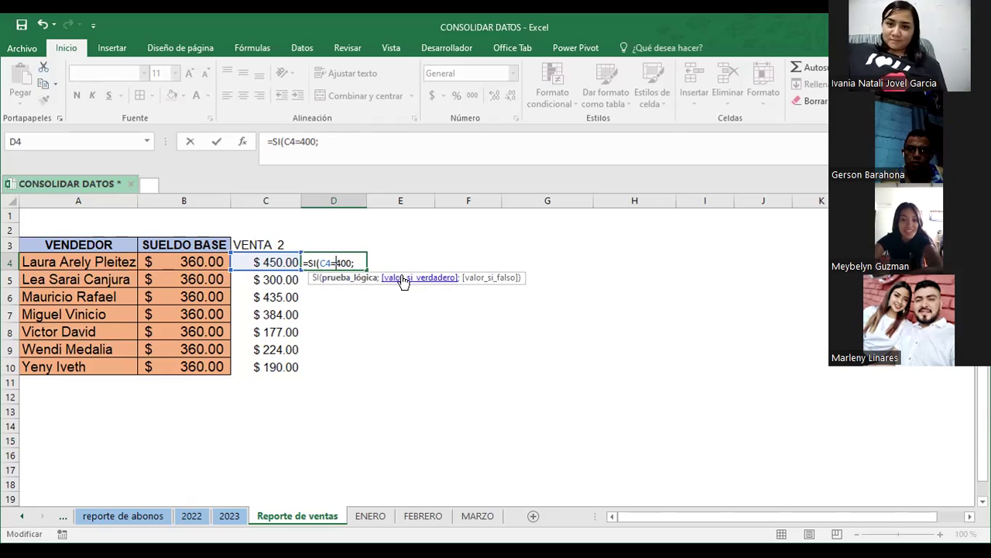
pyautogui.click(403, 279)
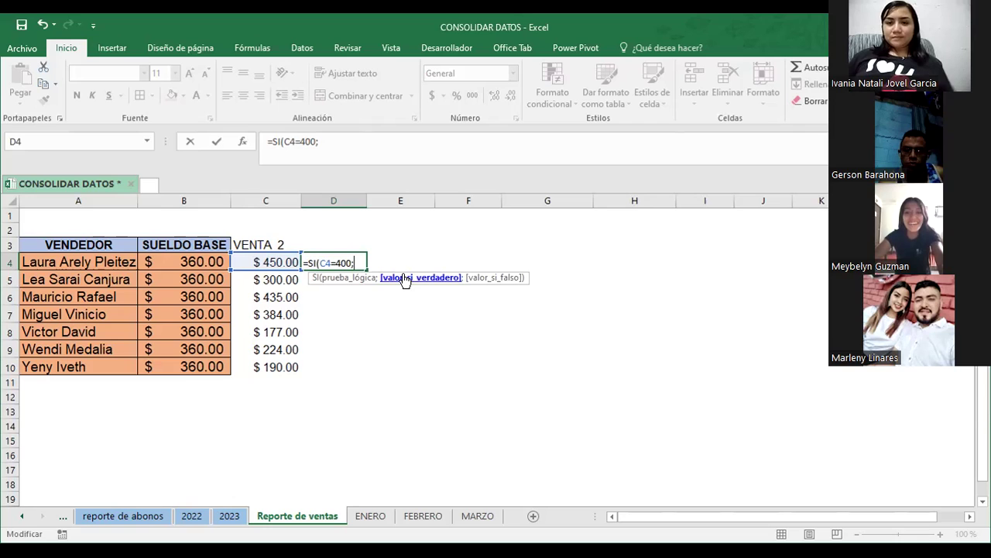
pyautogui.click(194, 262)
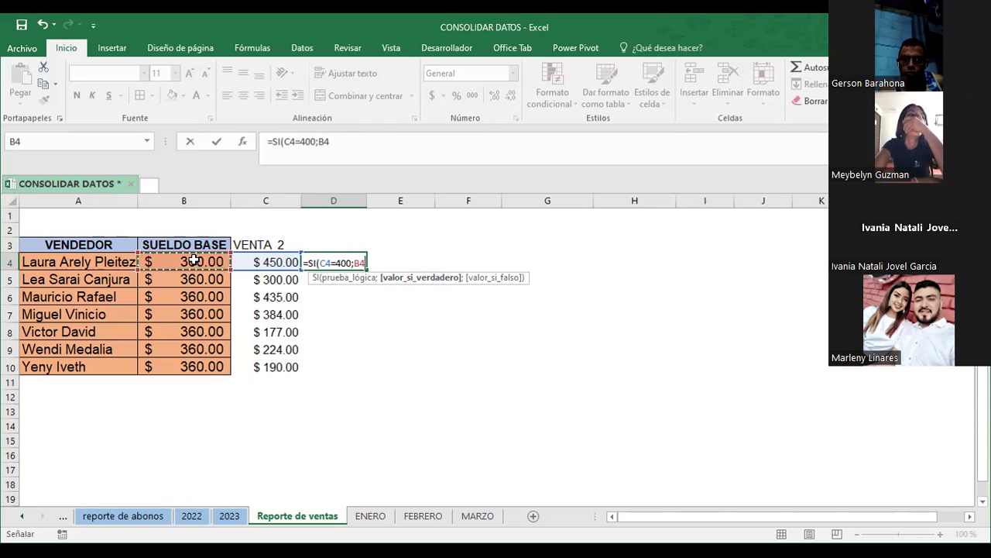
pyautogui.press('BackSpace')
pyautogui.press('BackSpace')
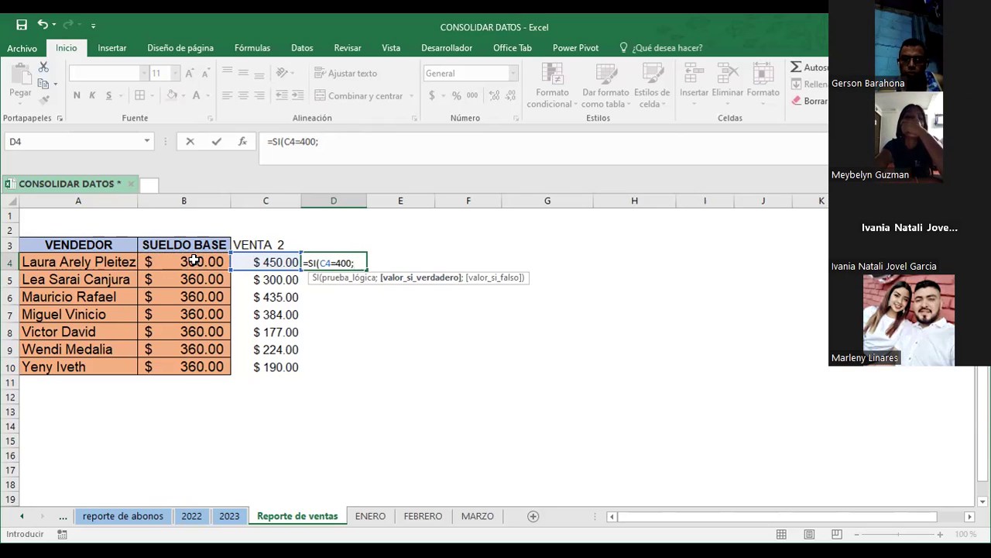
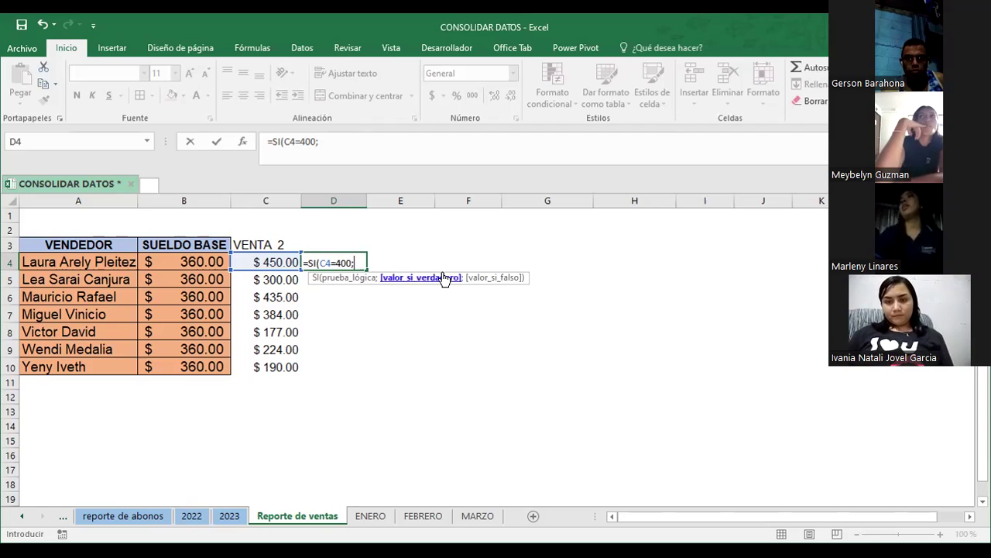
# Complete D4 as =SI(C4=400;C4*20%;"NO SUPERO") and narrow column D slightly.
pyautogui.click(271, 258)
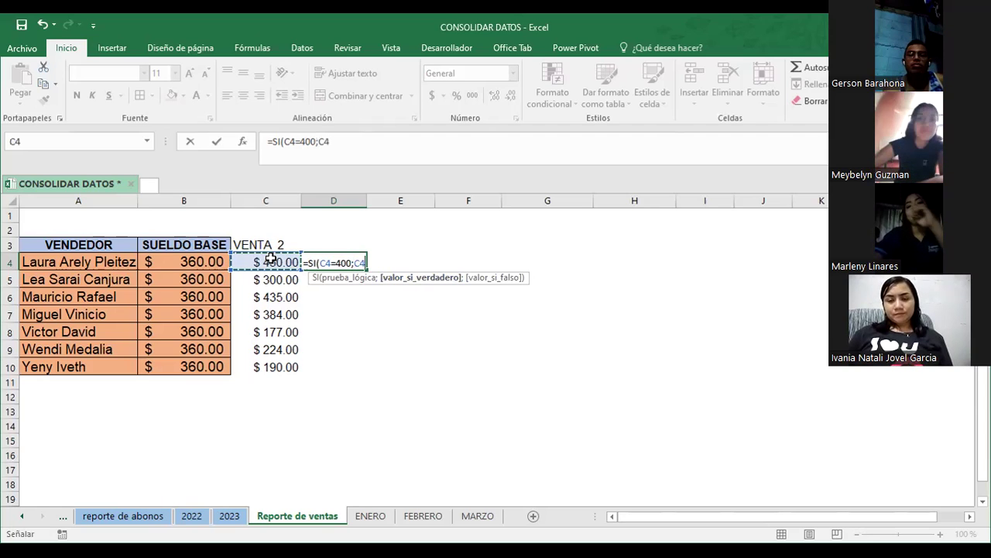
pyautogui.write('*20%')
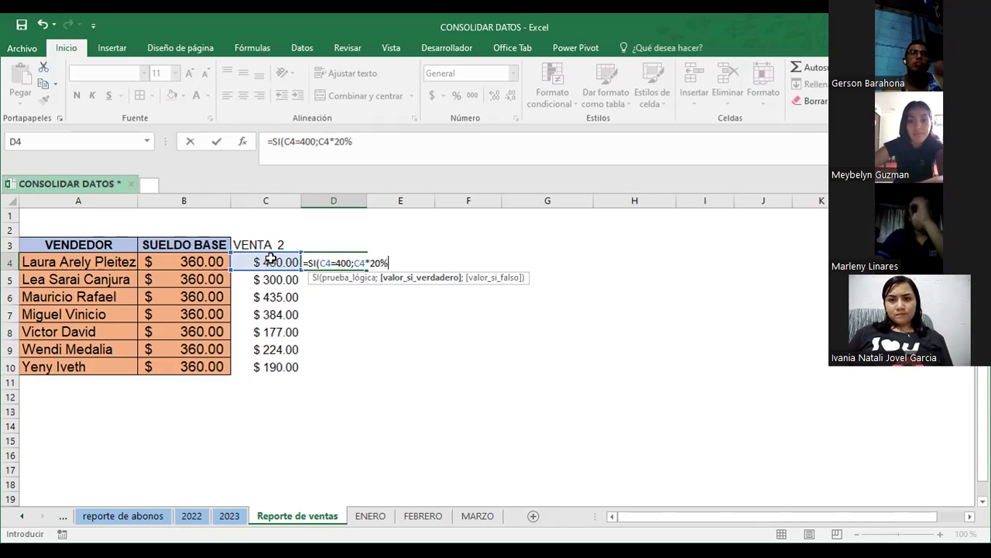
pyautogui.write(';')
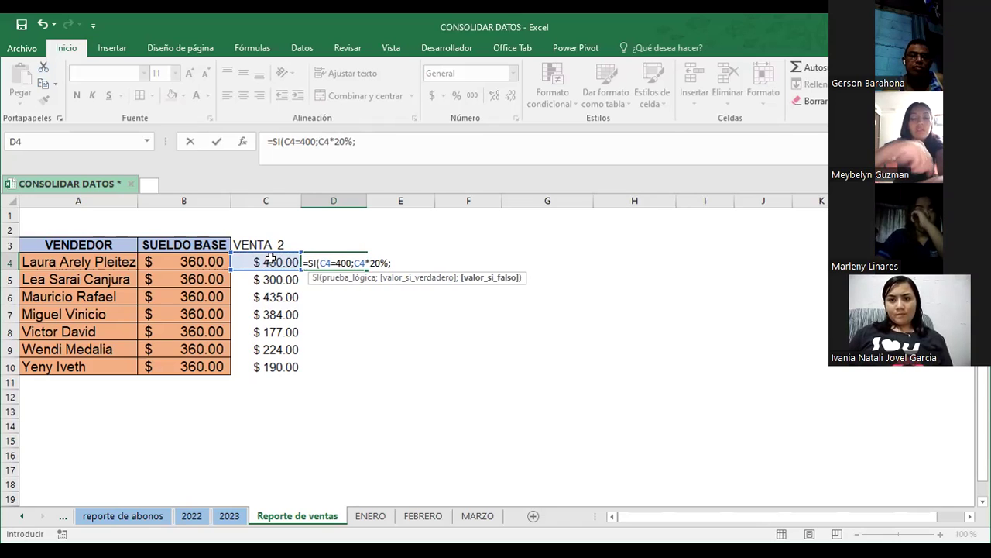
pyautogui.write('"')
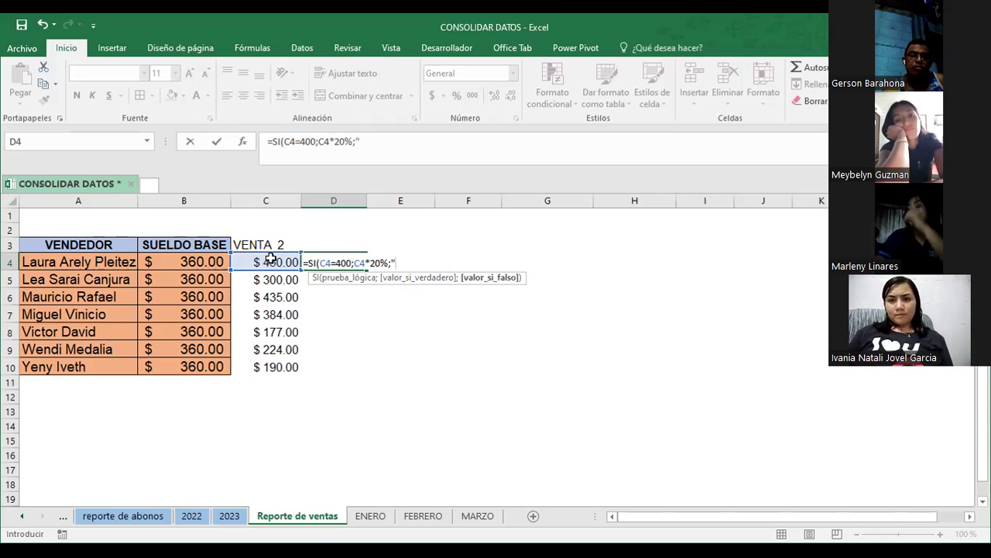
pyautogui.write('N')
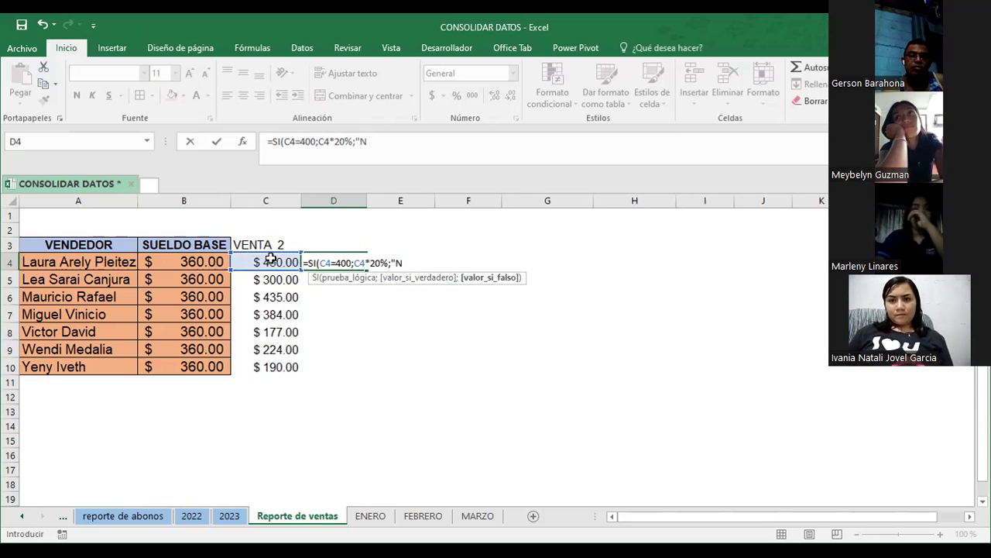
pyautogui.write('O SU')
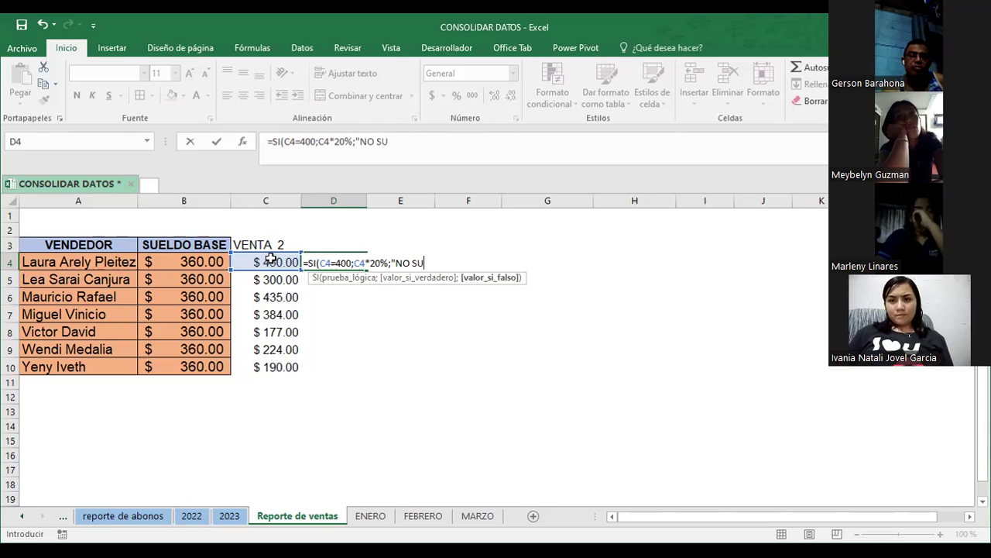
pyautogui.write('PERO"')
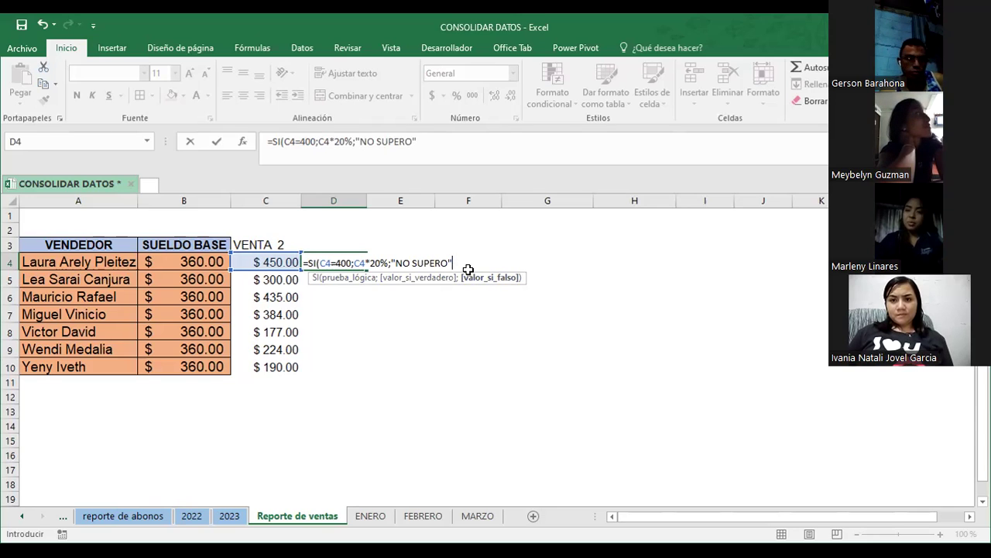
pyautogui.press('Return')
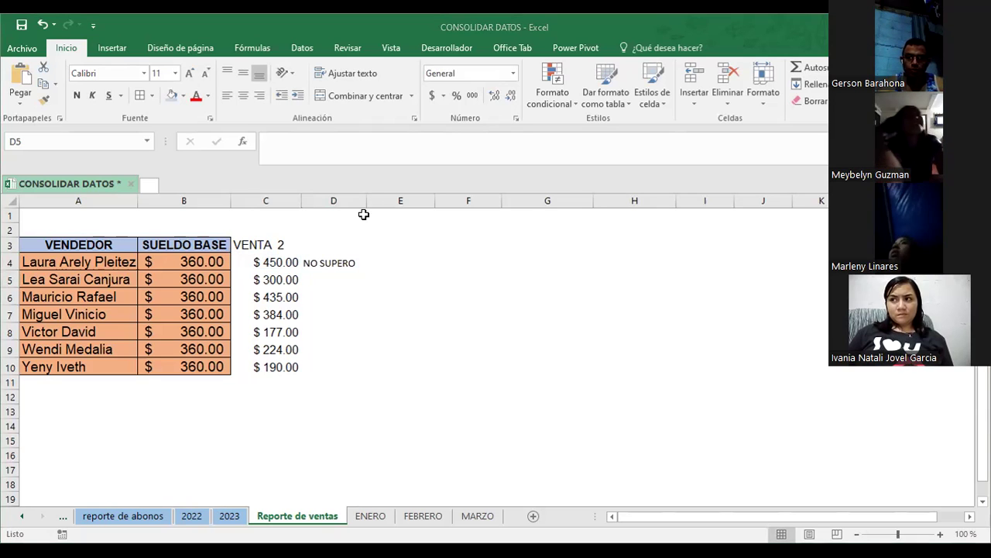
pyautogui.moveTo(368, 199); pyautogui.dragTo(358, 198)
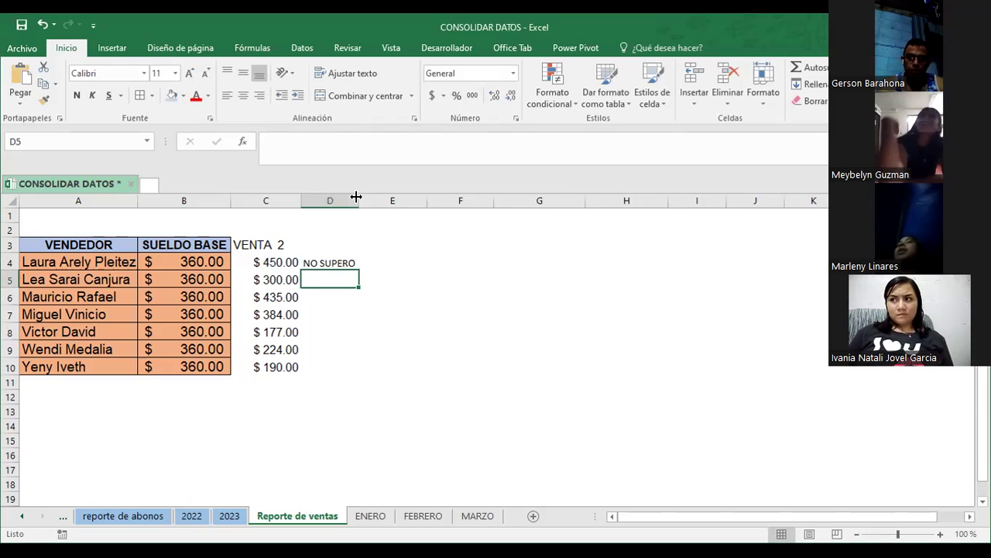
pyautogui.click(332, 264)
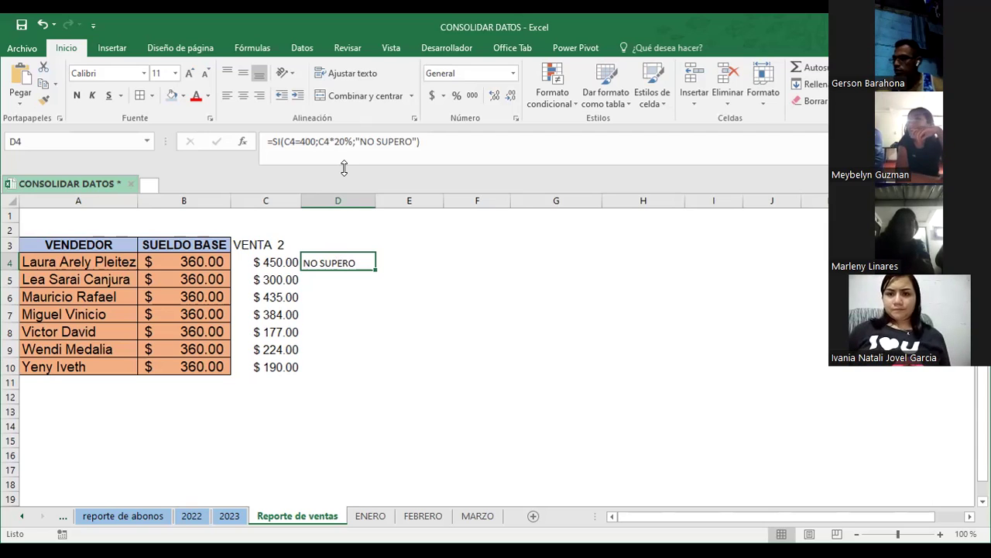
# Change the D4 condition to C4>=400 so sales of 400 or more earn 20%.
pyautogui.click(295, 142)
pyautogui.write('<=')
pyautogui.press('Delete')
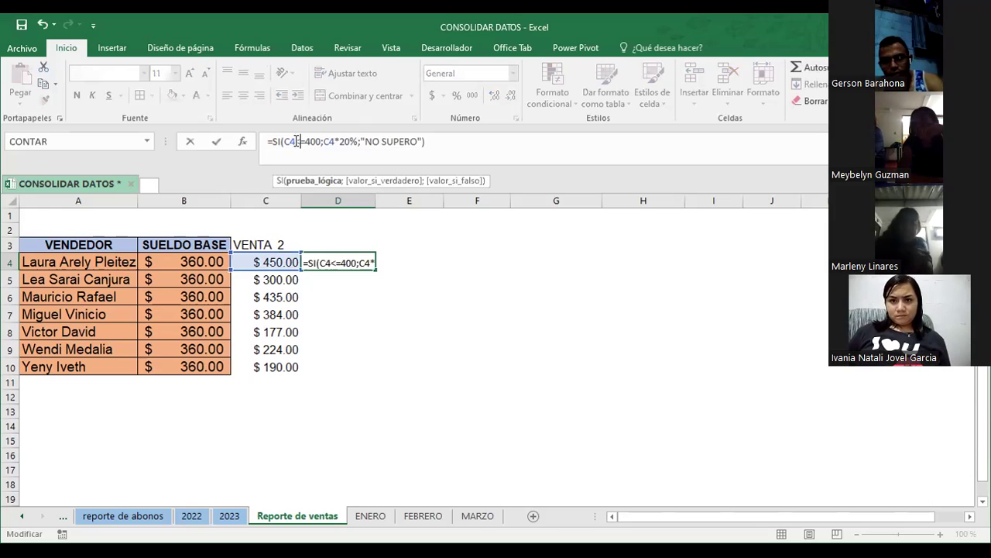
pyautogui.press('BackSpace')
pyautogui.write('>')
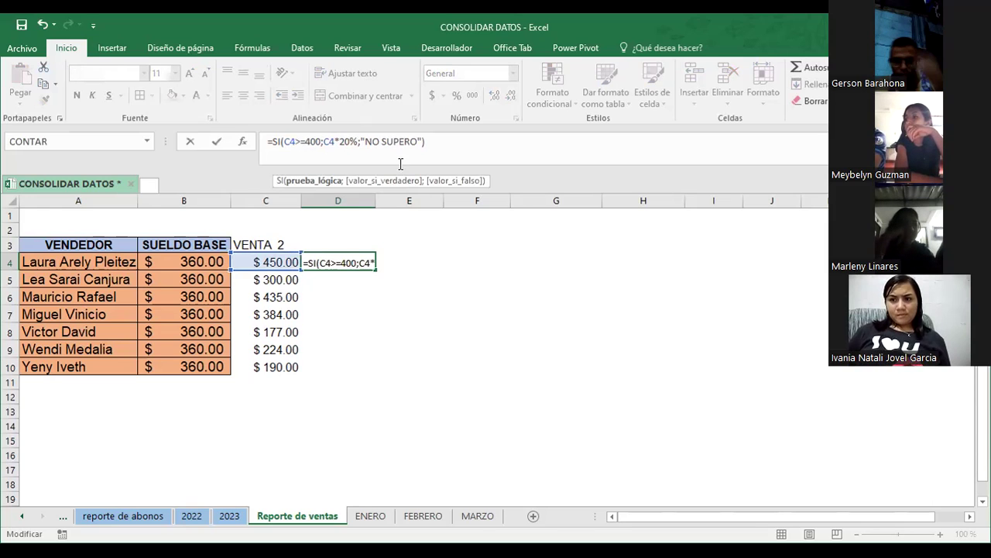
pyautogui.press('Return')
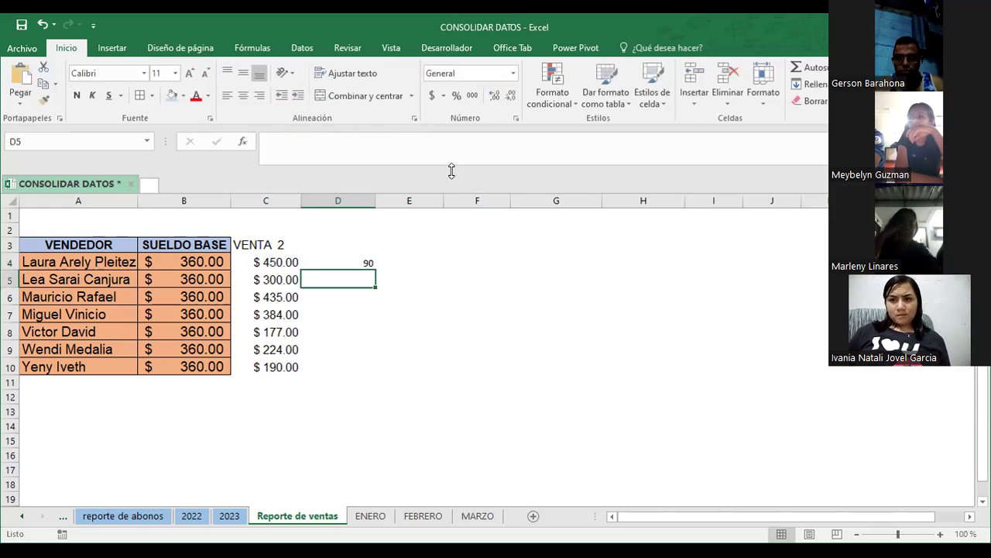
pyautogui.click(341, 261)
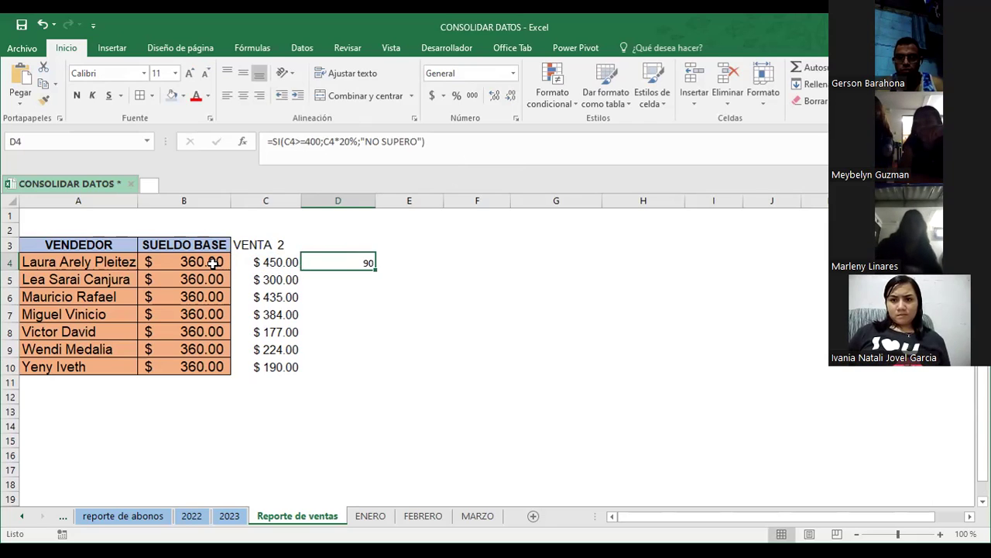
pyautogui.click(268, 263)
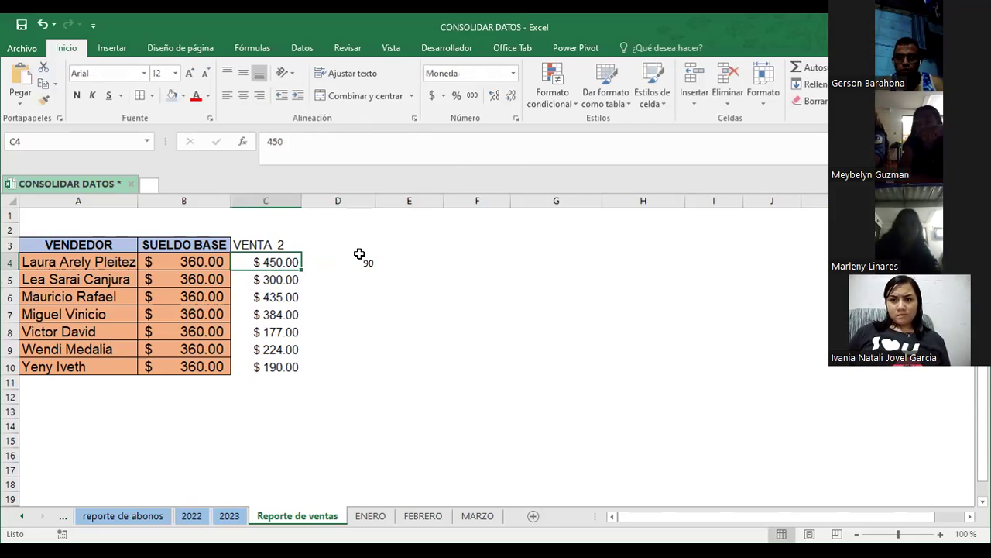
# Give D4:D10 a blue cell style and enlarge the font to size 16.
pyautogui.moveTo(360, 261); pyautogui.dragTo(347, 357)
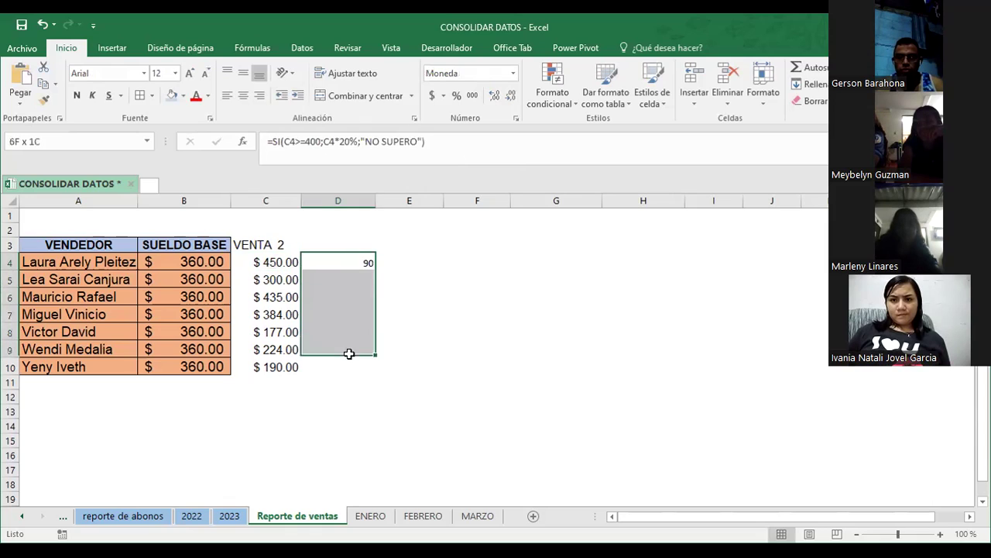
pyautogui.click(139, 95)
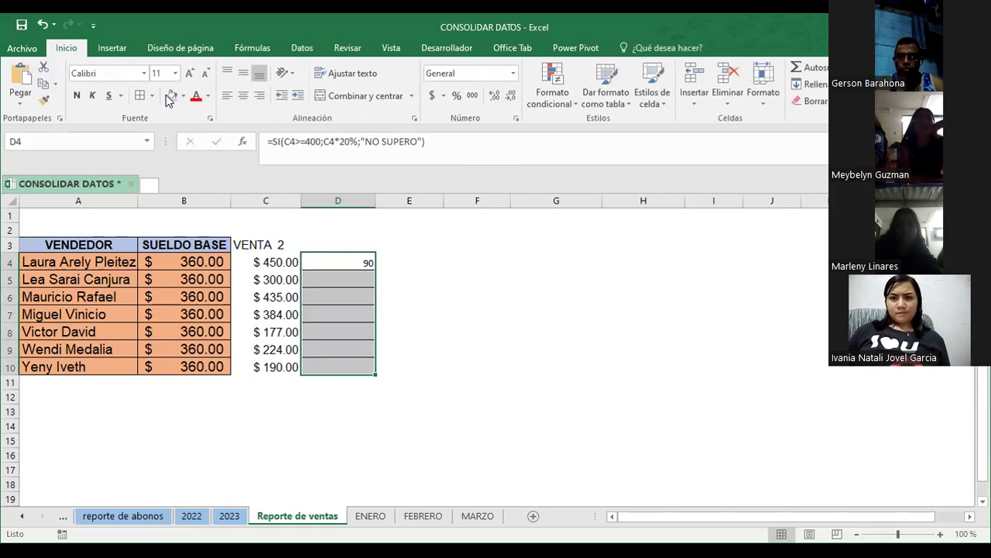
pyautogui.click(172, 95)
pyautogui.click(189, 73)
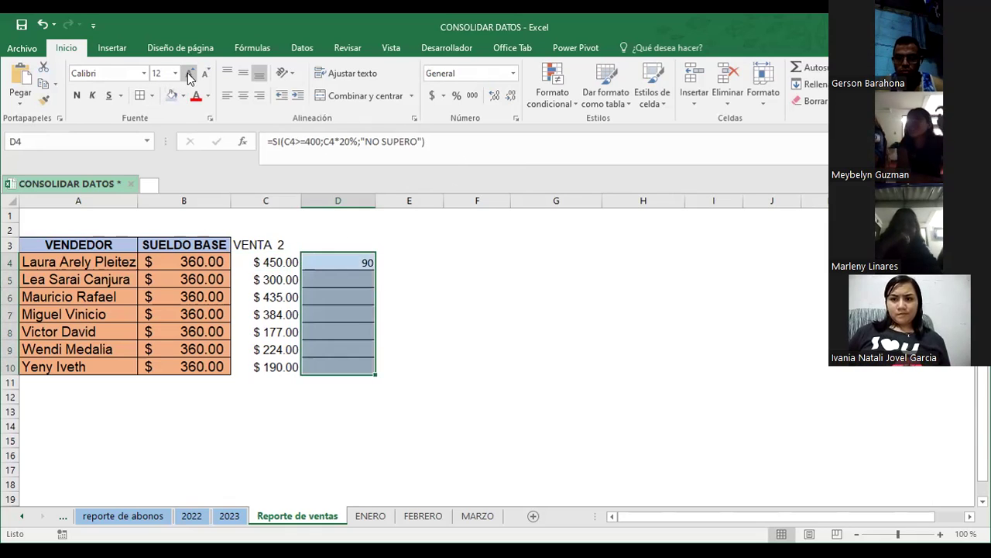
pyautogui.click(189, 73)
pyautogui.click(496, 306)
# Fill the D4 bonus formula down to D10 and widen column D to fit NO SUPERO.
pyautogui.click(349, 262)
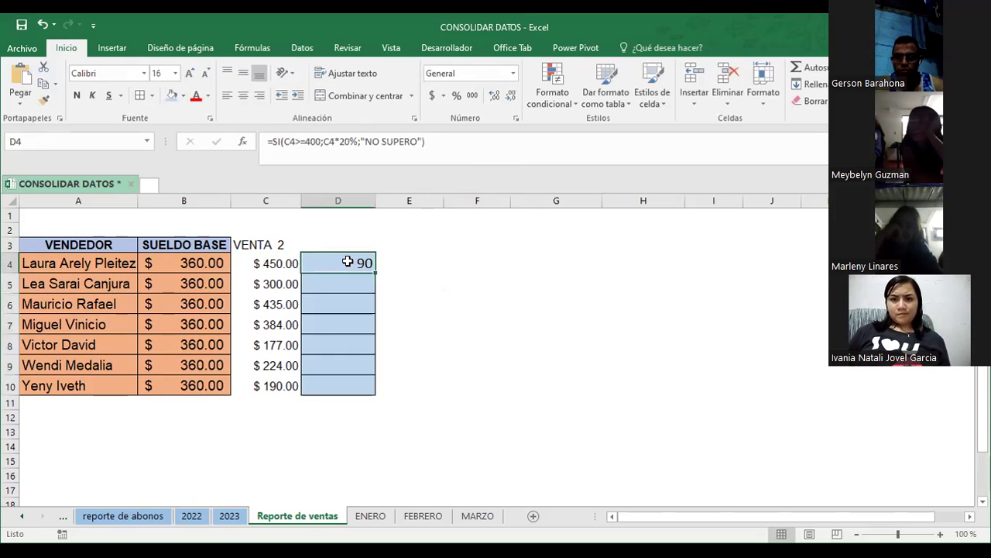
pyautogui.moveTo(374, 269); pyautogui.dragTo(377, 389)
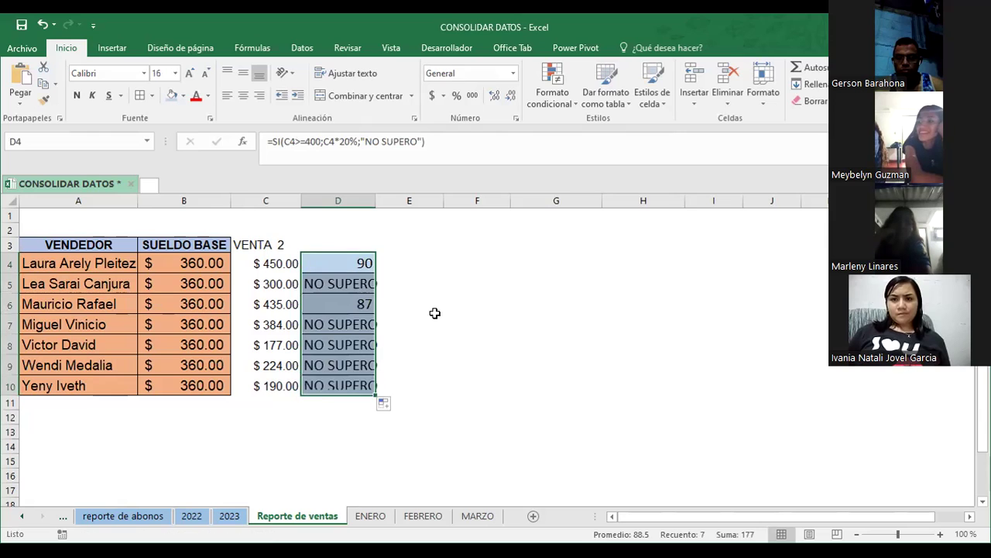
pyautogui.click(454, 283)
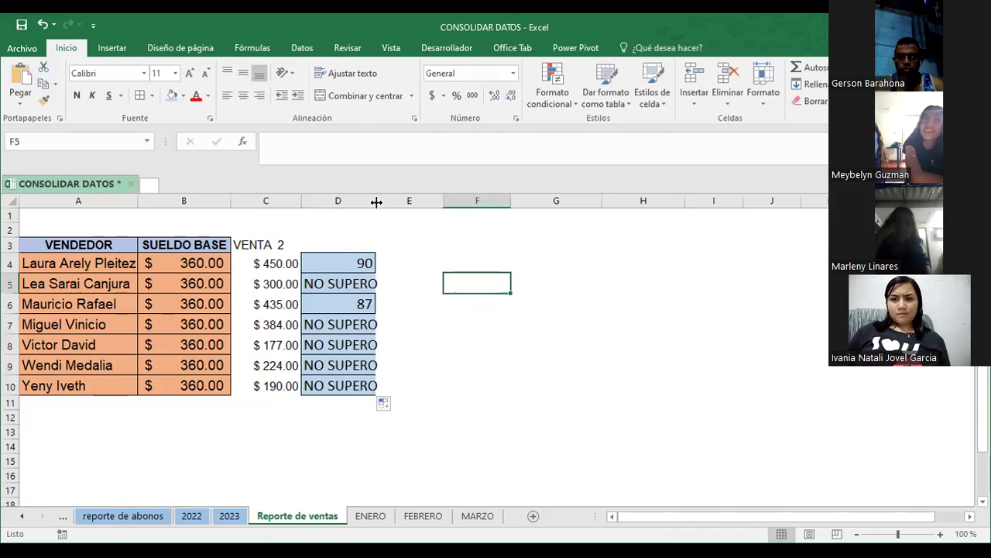
pyautogui.moveTo(376, 201); pyautogui.dragTo(395, 203)
pyautogui.click(498, 242)
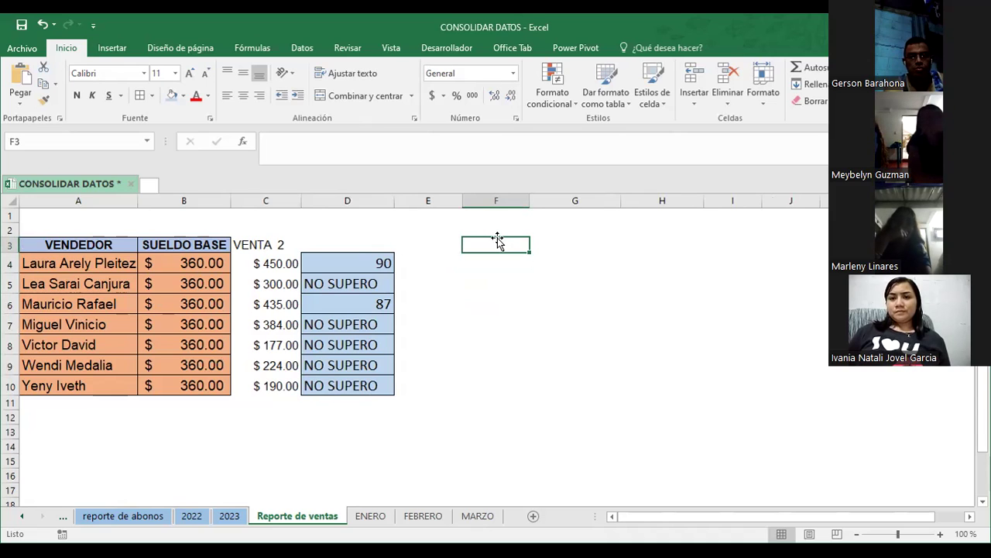
# Check the seller names in A4 and A5, then scroll the sheet tabs back to the INFORME DE PROMEDIO and NOTA tabs.
pyautogui.click(81, 266)
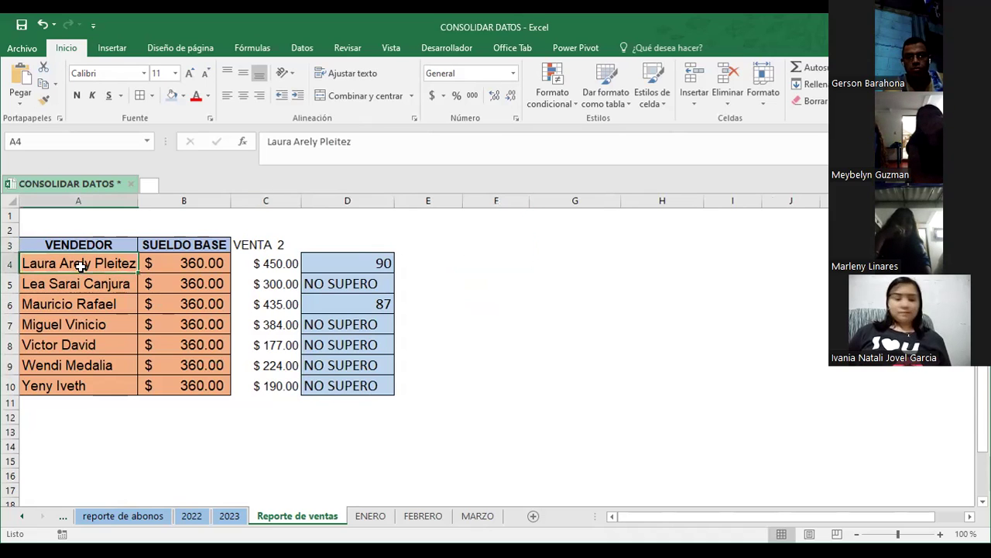
pyautogui.click(70, 283)
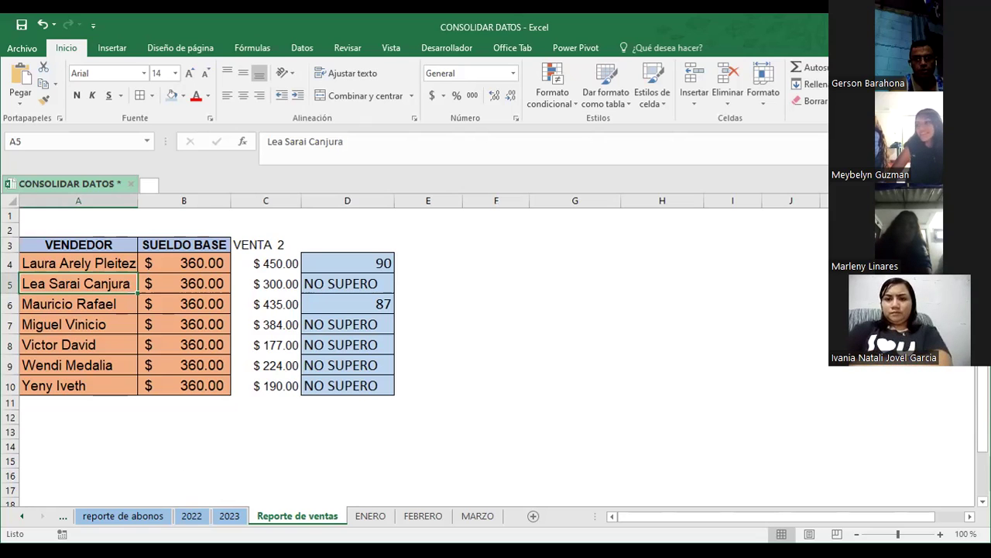
pyautogui.click(22, 516)
pyautogui.click(22, 516)
pyautogui.click(22, 516)
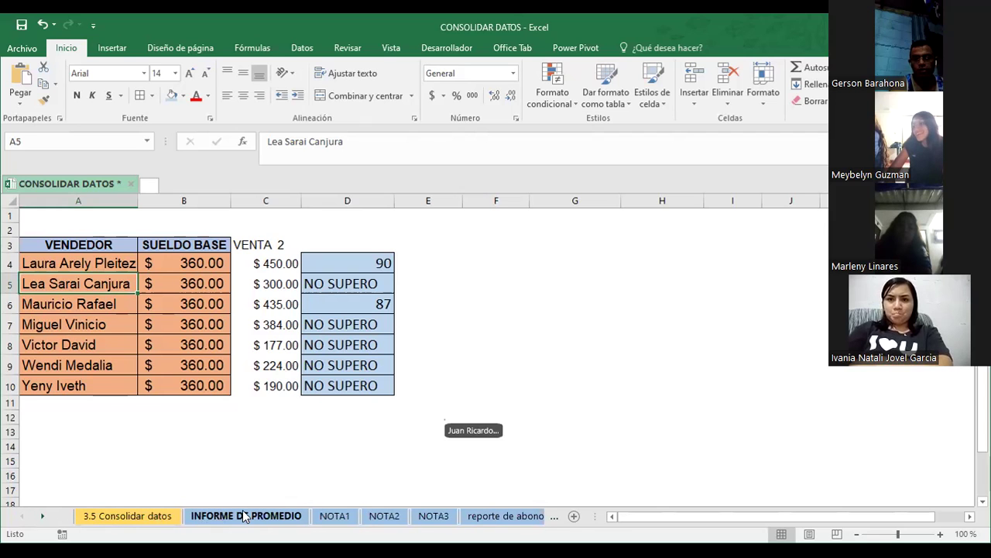
# Open INFORME DE PROMEDIO and look over its ID and seller name list.
pyautogui.click(244, 515)
pyautogui.click(446, 302)
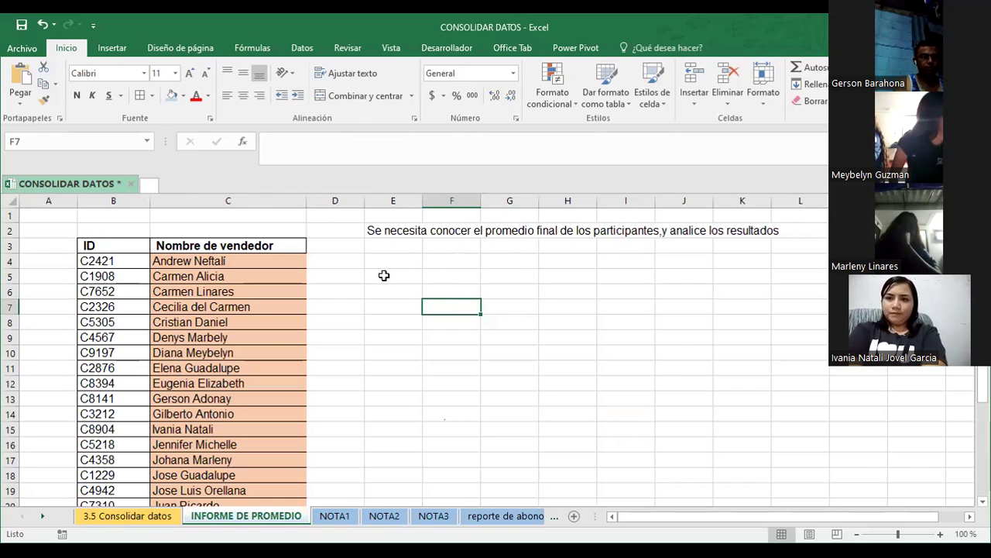
pyautogui.click(117, 247)
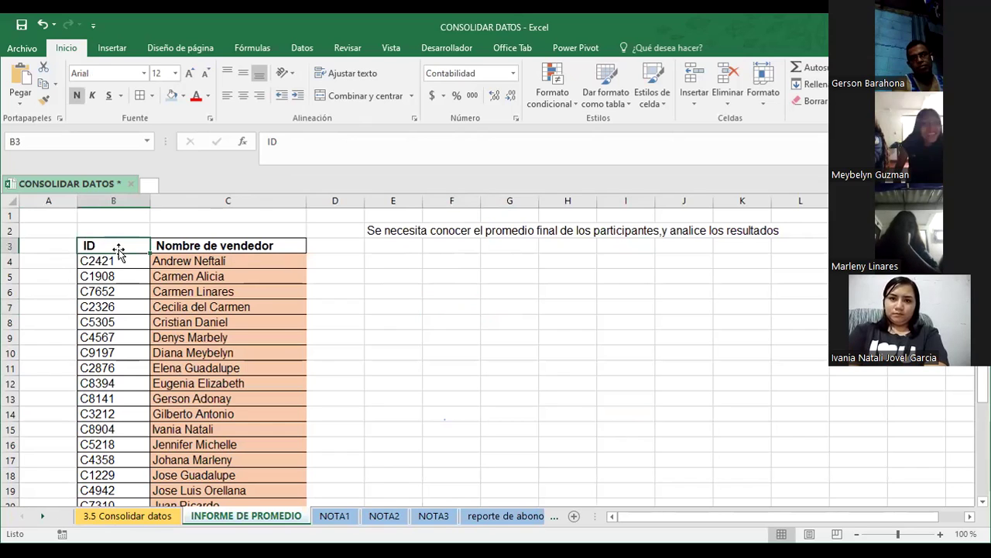
pyautogui.click(215, 244)
pyautogui.click(263, 260)
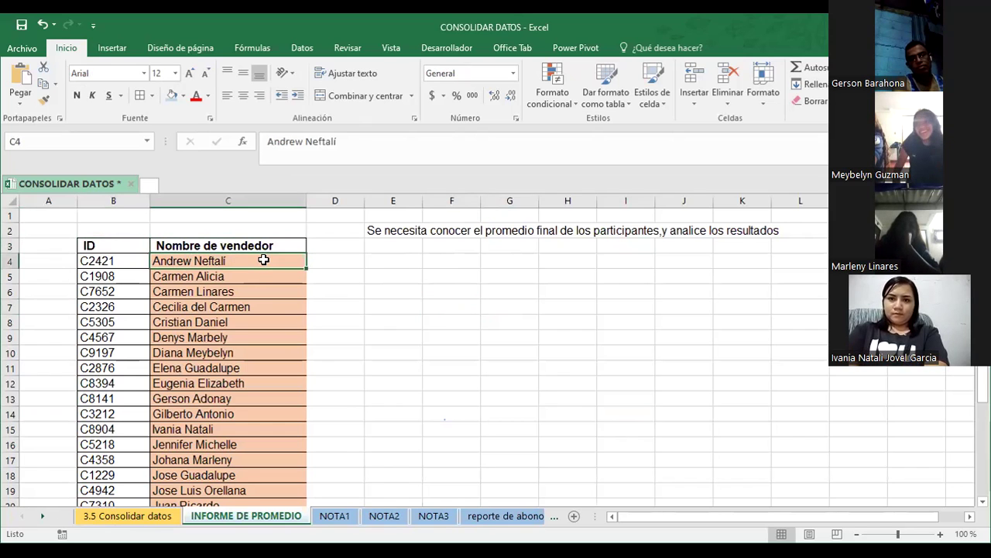
pyautogui.press('Down')
pyautogui.press('Down')
pyautogui.press('Down')
pyautogui.press('Down')
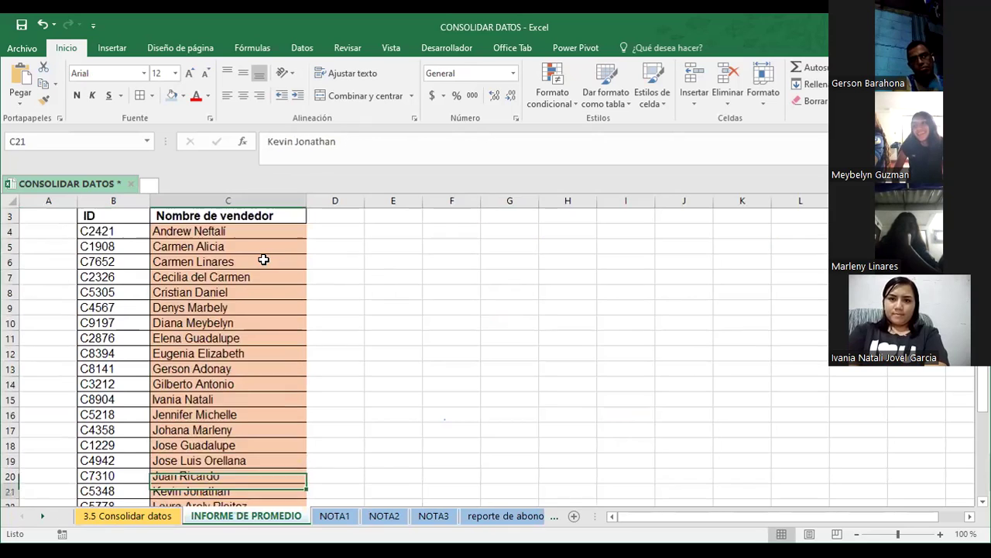
pyautogui.press('Down')
pyautogui.press('Down')
pyautogui.press('Down')
pyautogui.press('Up')
pyautogui.press('Up')
pyautogui.press('Up')
pyautogui.press('Up')
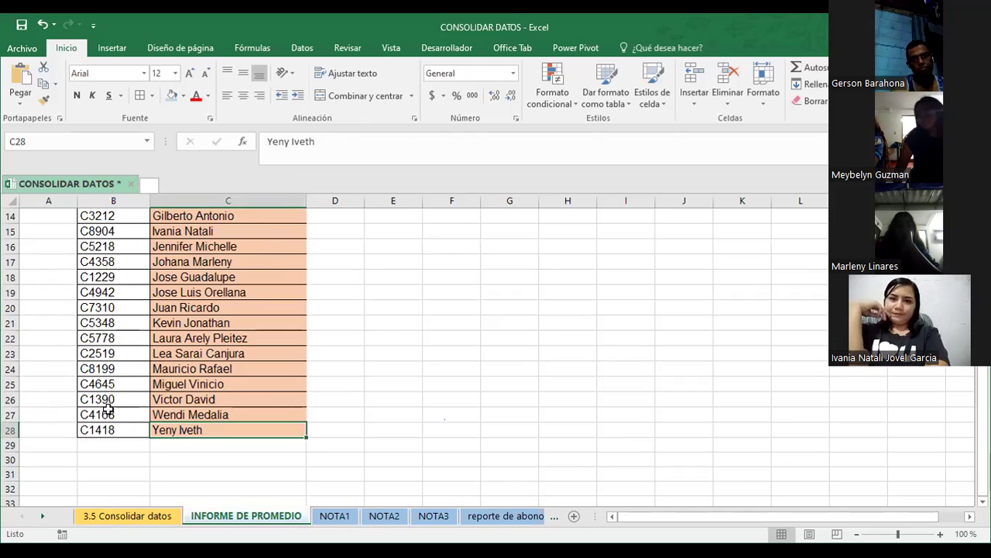
# Select D3 as the start of the results and switch to the NOTA1 sheet.
pyautogui.scroll(5, 411, 292)
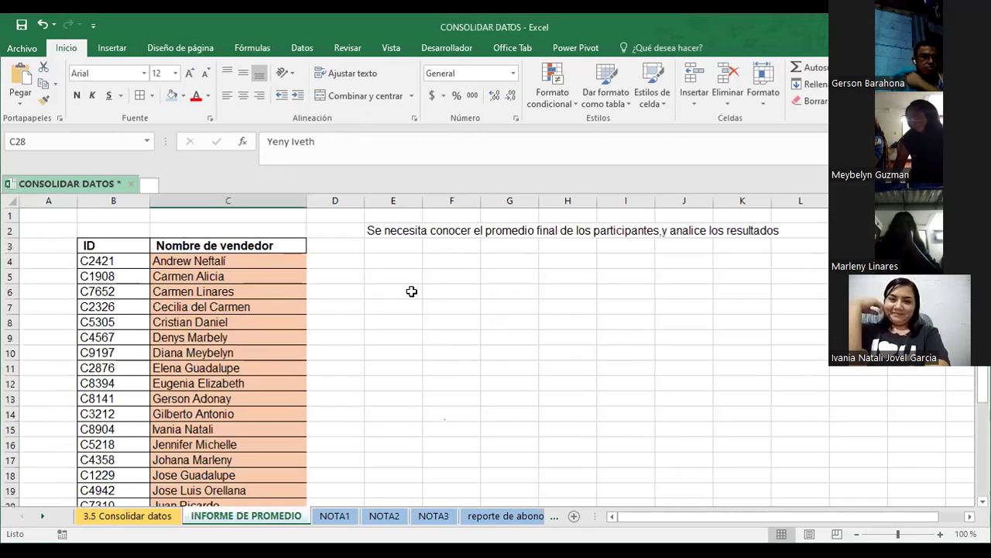
pyautogui.click(329, 246)
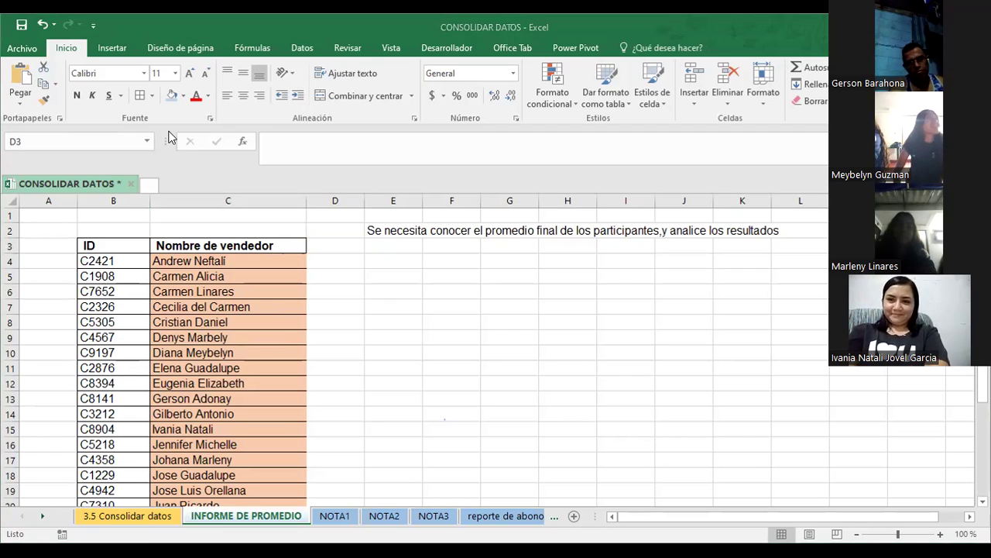
pyautogui.doubleClick(331, 245)
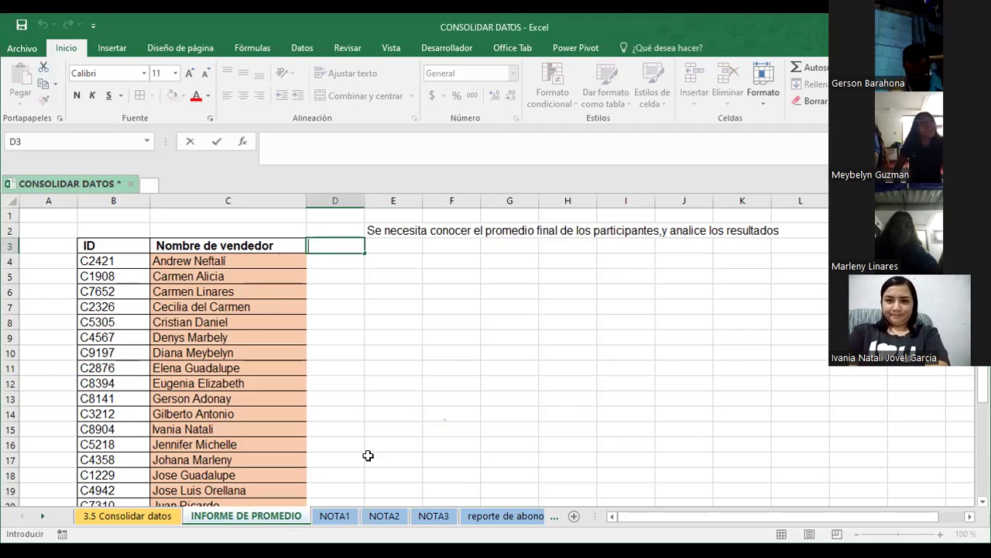
pyautogui.click(334, 515)
# Look over the NOTA1, NOTA2 and NOTA3 grade sheets, then return to INFORME DE PROMEDIO.
pyautogui.scroll(3, 298, 338)
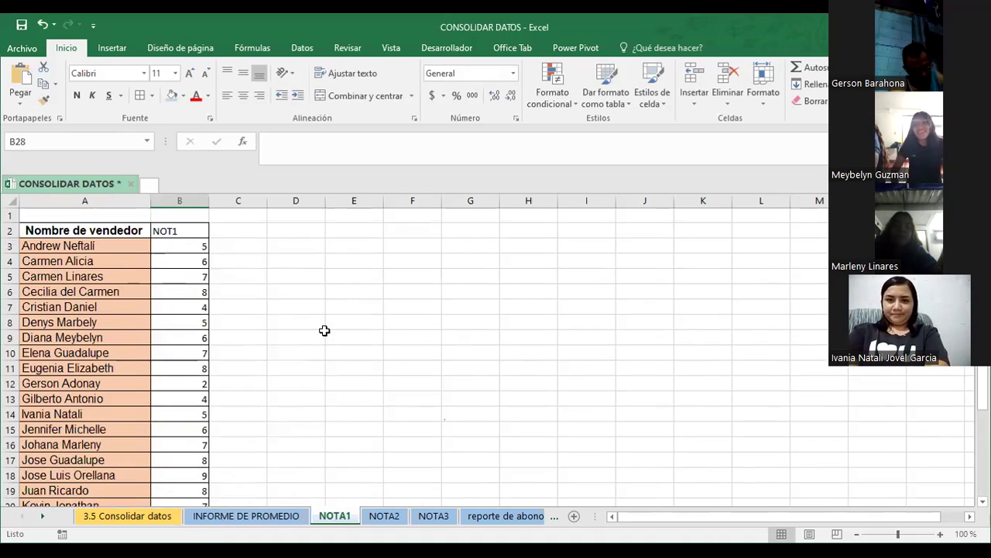
pyautogui.click(74, 244)
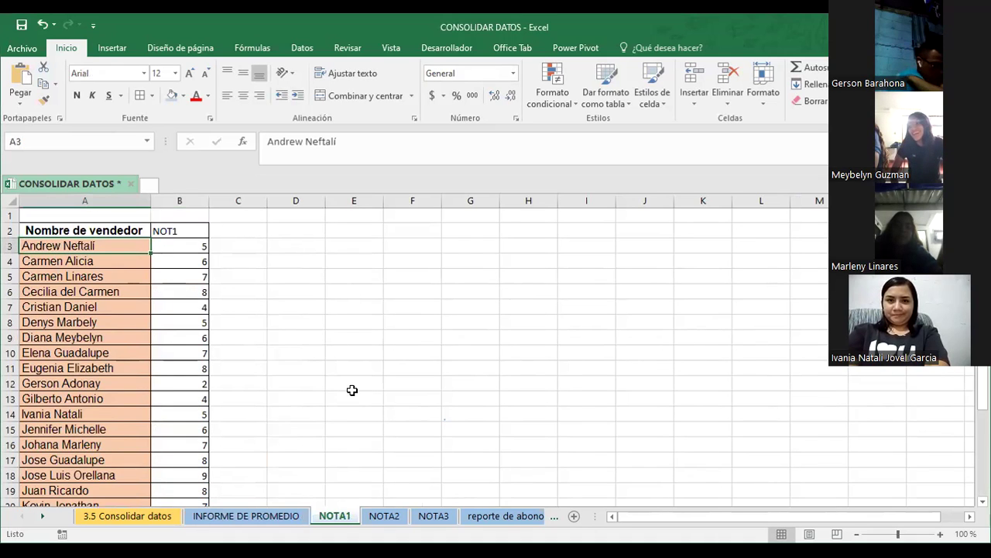
pyautogui.click(385, 515)
pyautogui.click(433, 516)
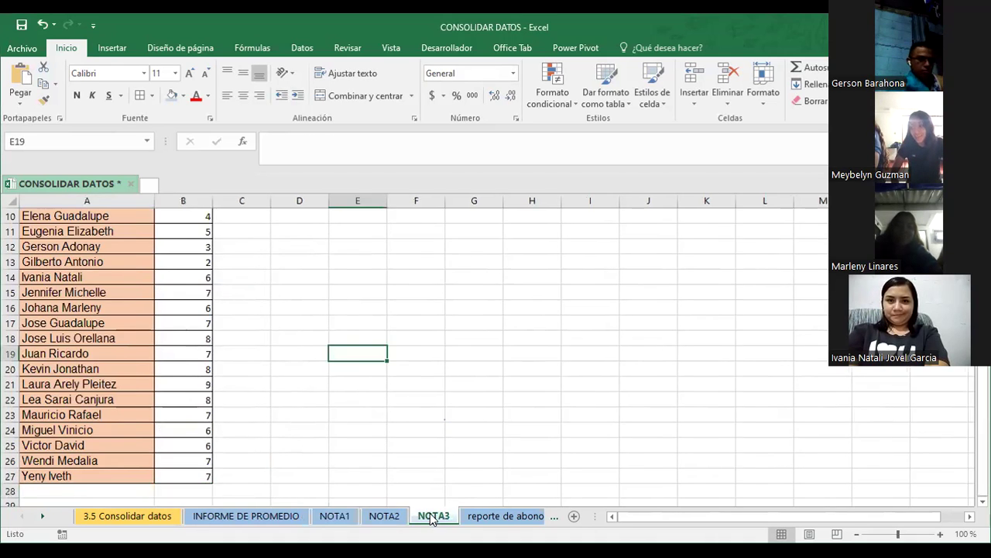
pyautogui.click(259, 515)
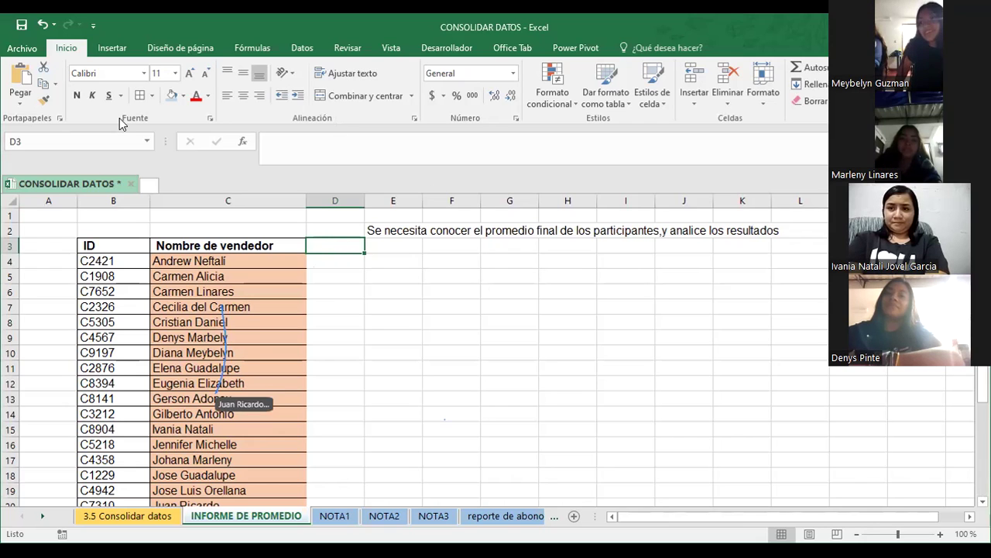
# Start a Consolidar setup using the Promedio function.
pyautogui.scroll(-4, 120, 124)
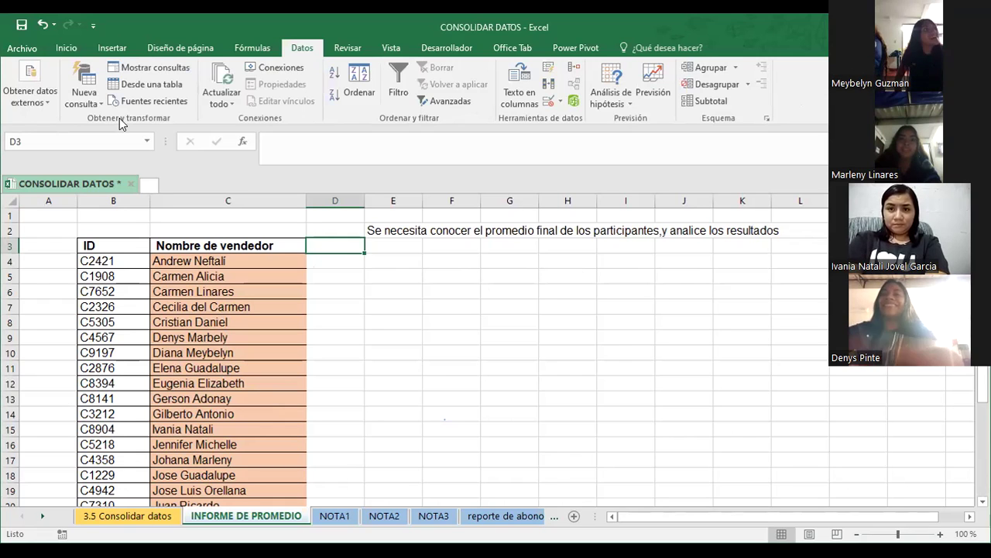
pyautogui.click(573, 70)
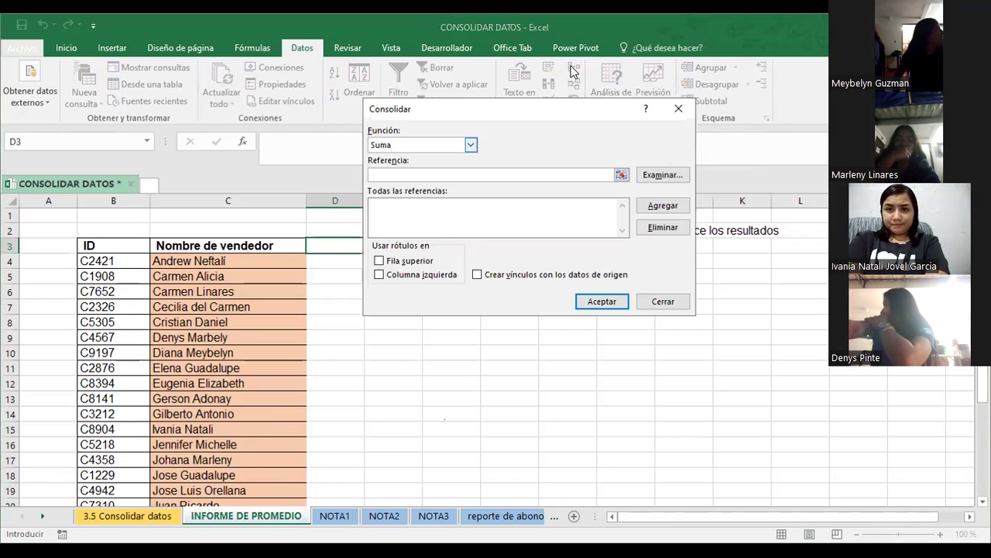
pyautogui.hotkey('alt', 'Down')
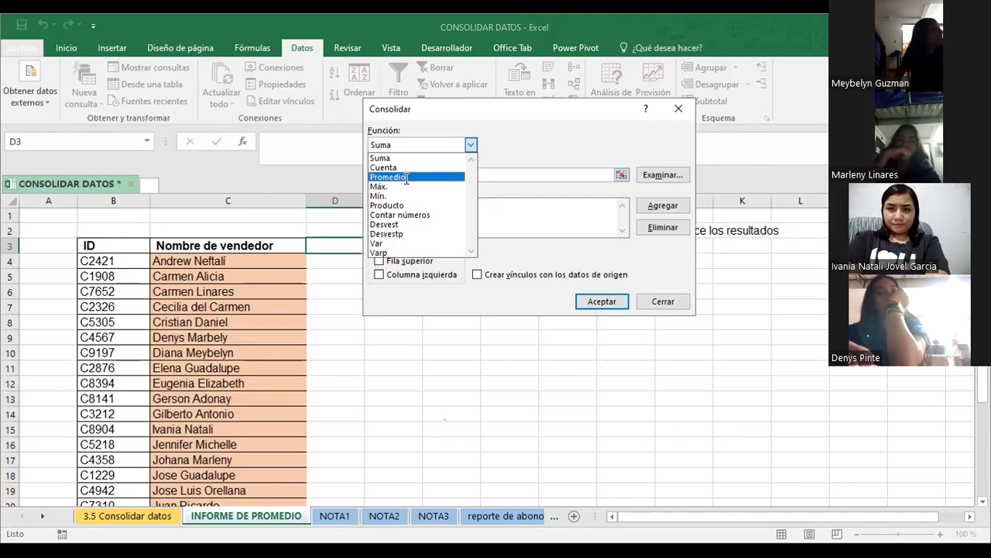
pyautogui.click(406, 177)
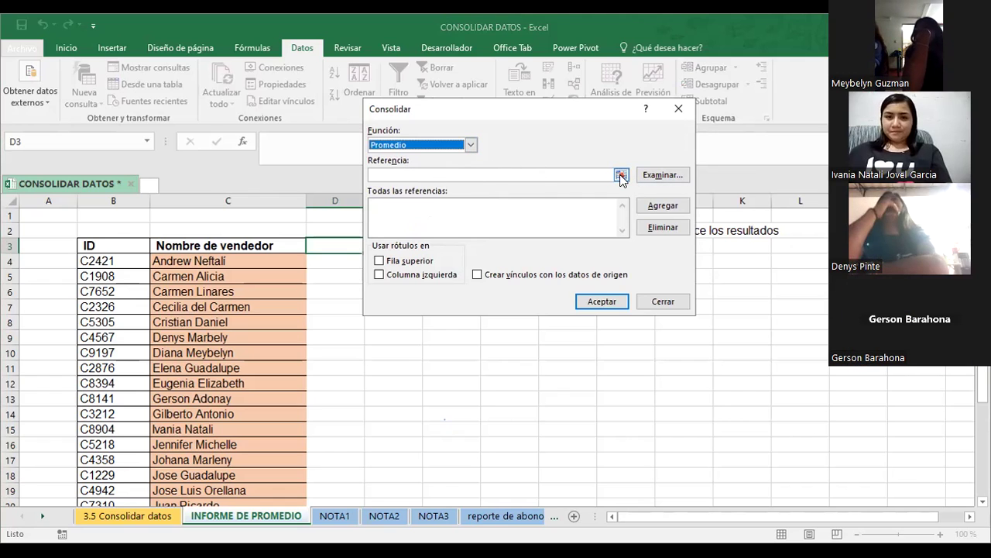
# Add NOTA1!$B$3:$B$27 as the first consolidation reference.
pyautogui.click(621, 177)
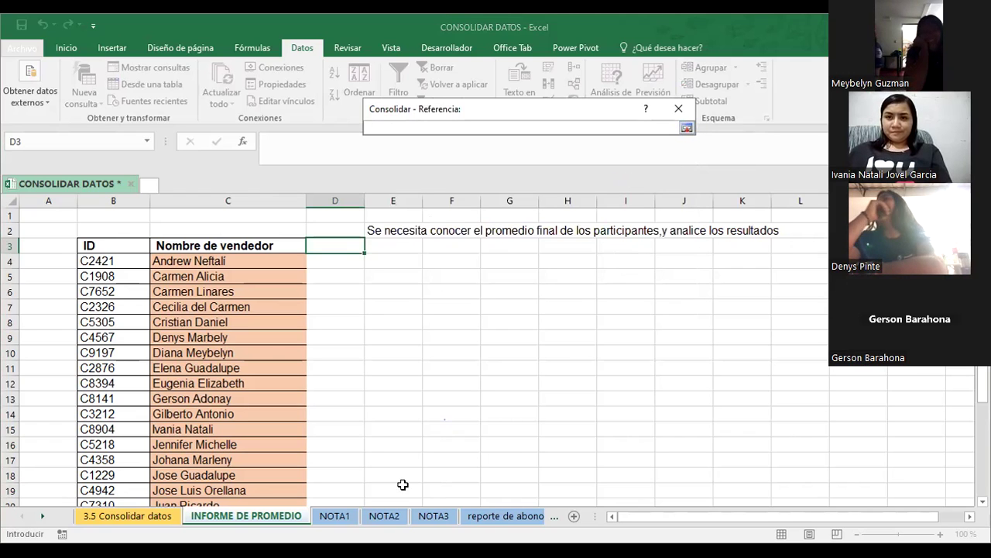
pyautogui.click(335, 516)
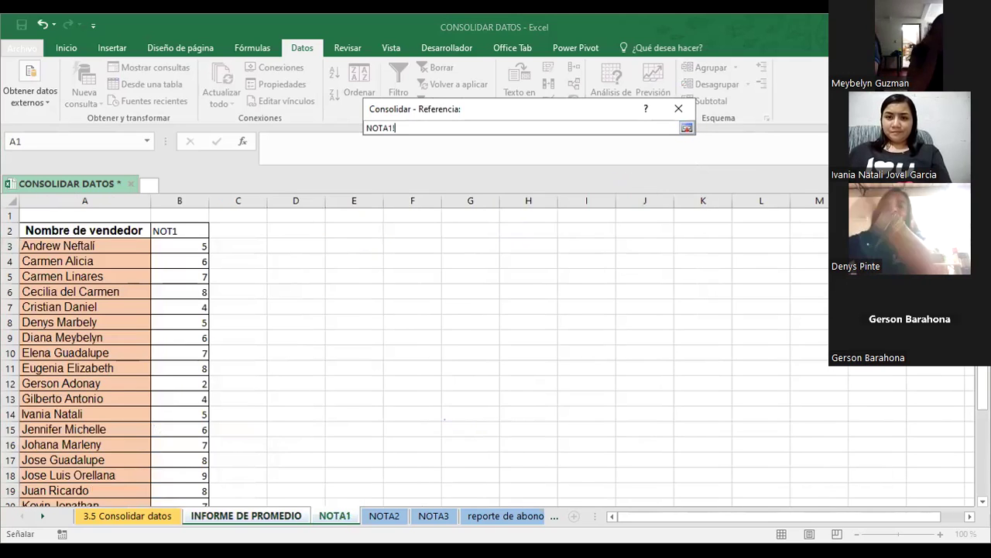
pyautogui.click(188, 247)
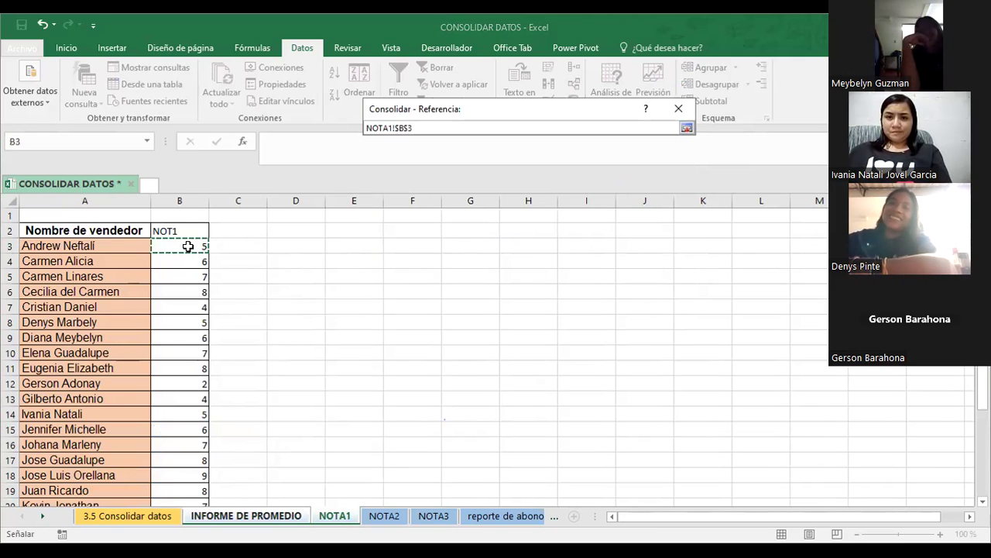
pyautogui.moveTo(189, 247); pyautogui.dragTo(190, 514)
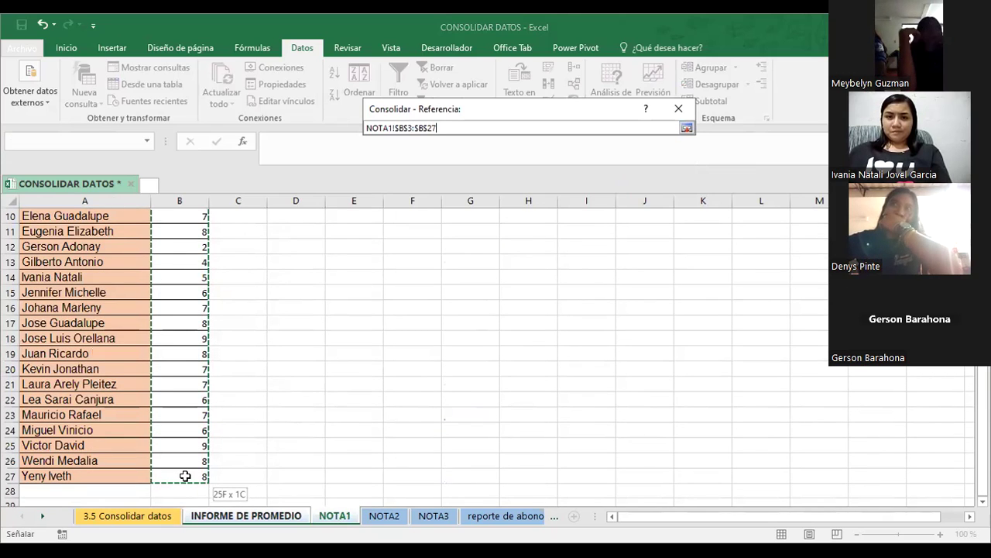
pyautogui.click(687, 128)
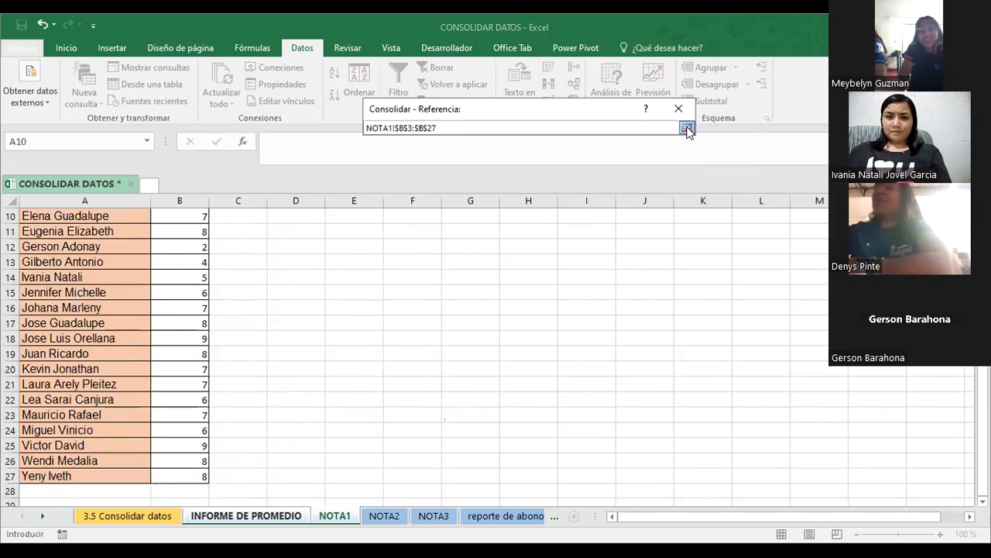
pyautogui.click(663, 207)
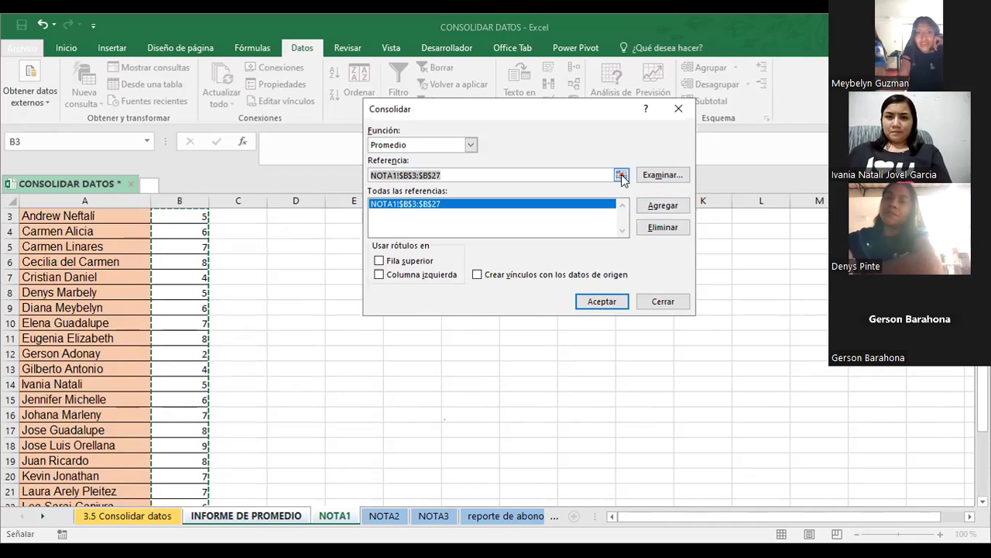
# Add NOTA2!$B$2:$B$27 as the second consolidation reference.
pyautogui.click(622, 175)
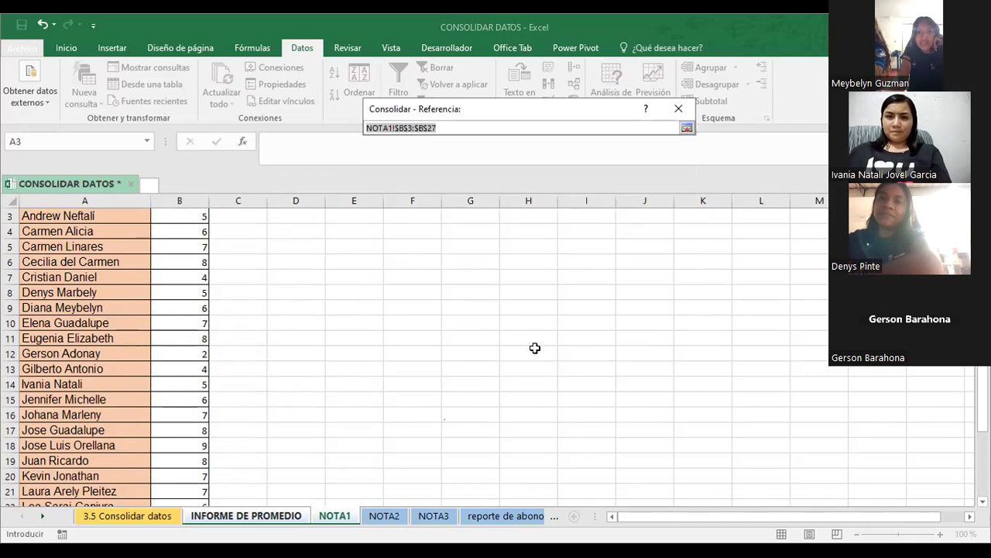
pyautogui.click(382, 515)
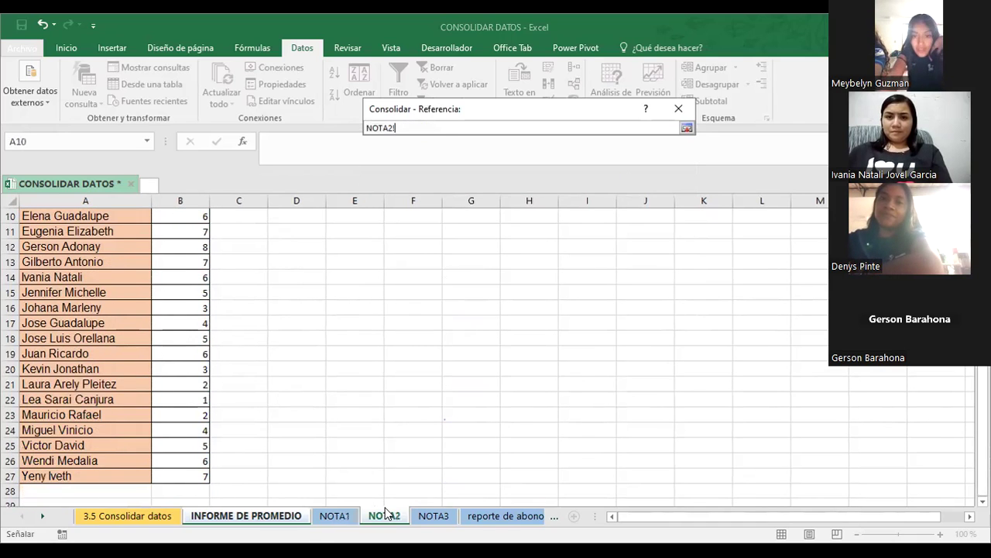
pyautogui.scroll(3, 542, 361)
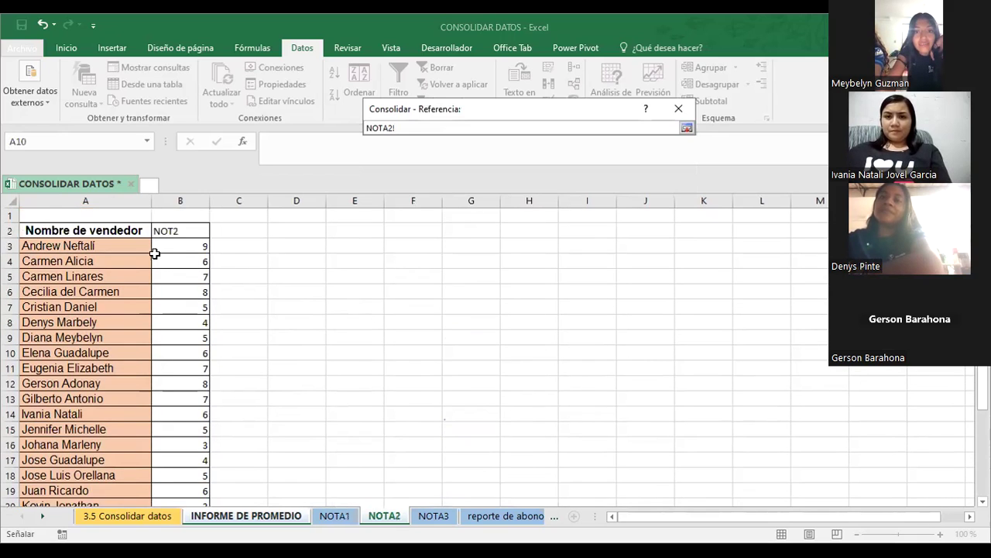
pyautogui.click(179, 231)
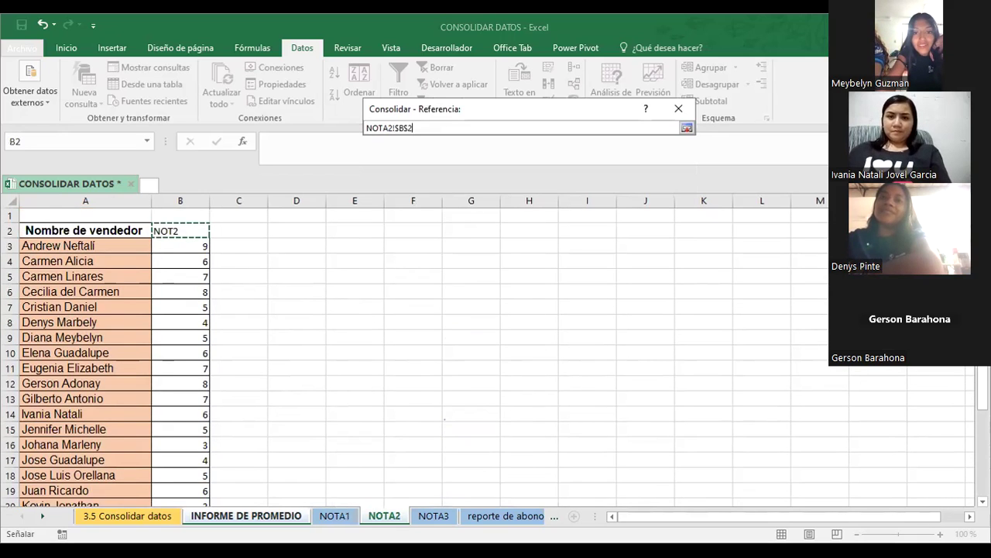
pyautogui.moveTo(180, 231); pyautogui.dragTo(174, 463)
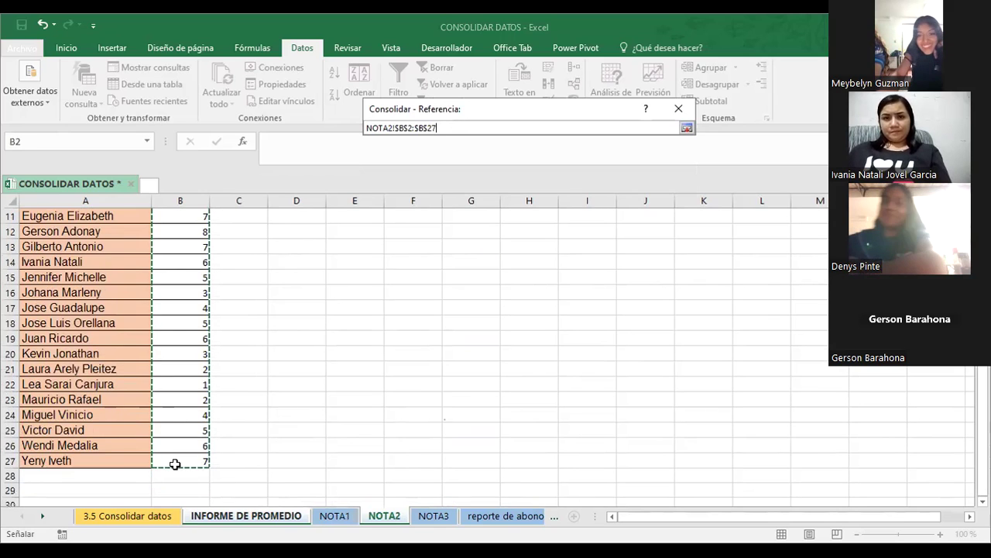
pyautogui.click(687, 128)
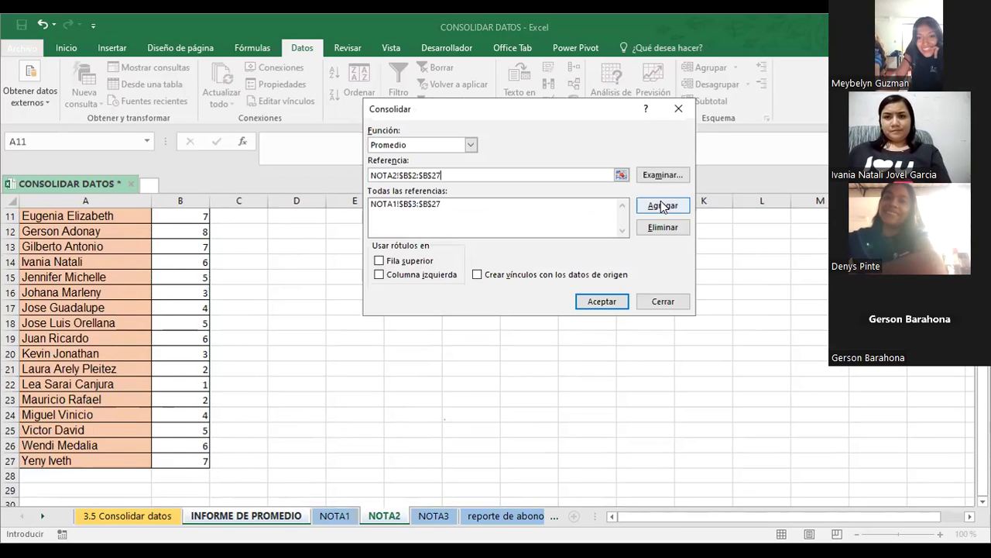
pyautogui.click(662, 206)
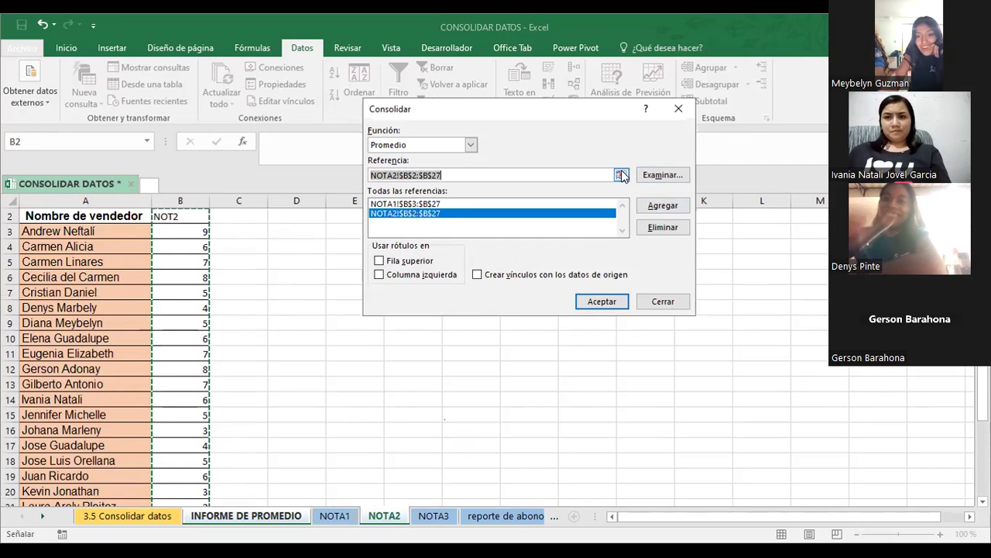
pyautogui.click(611, 175)
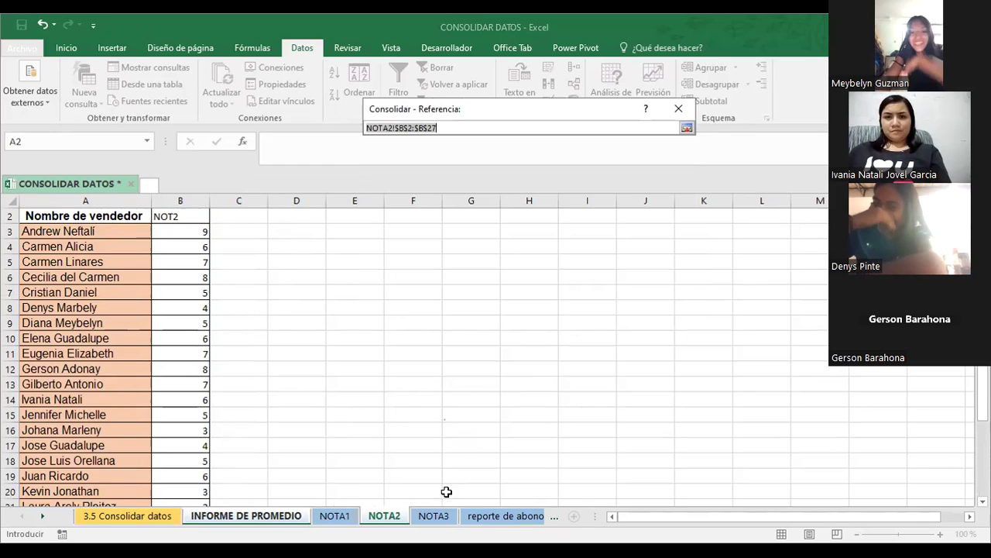
# Add NOTA3!$B$2:$B$27, turn on links to the source data, and confirm the consolidation.
pyautogui.click(433, 515)
pyautogui.scroll(2, 340, 335)
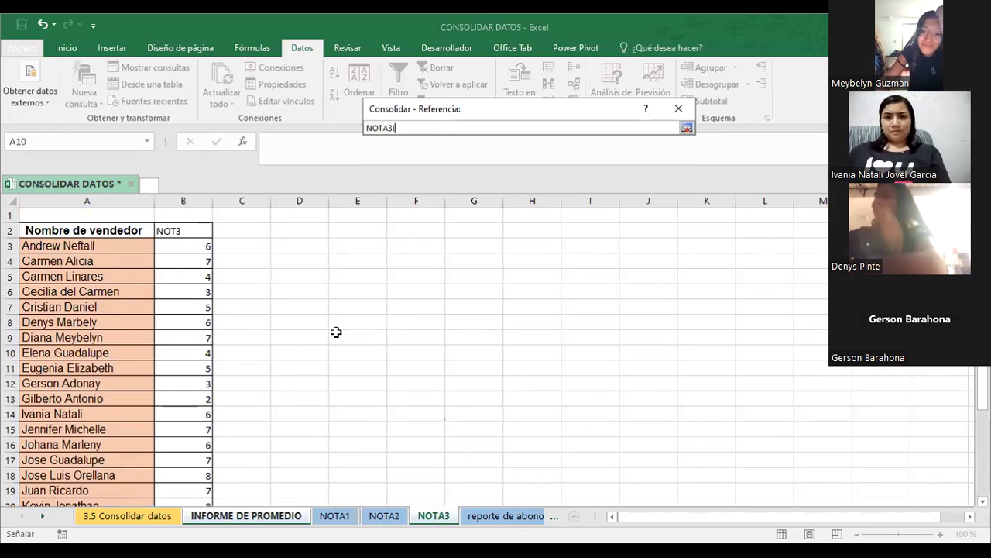
pyautogui.moveTo(189, 231)
pyautogui.mouseDown()
pyautogui.moveTo(184, 484)
pyautogui.moveTo(183, 474)
pyautogui.mouseUp()
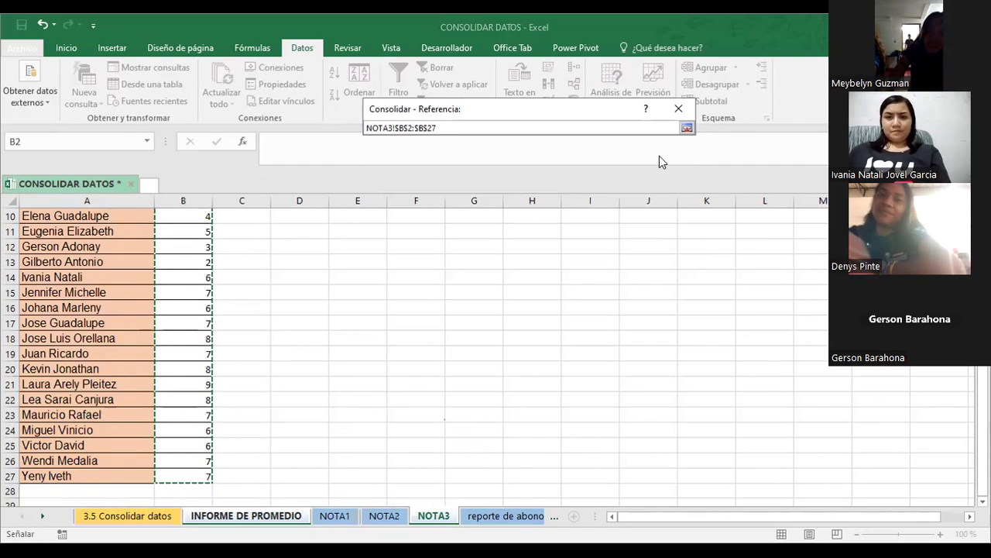
pyautogui.click(686, 129)
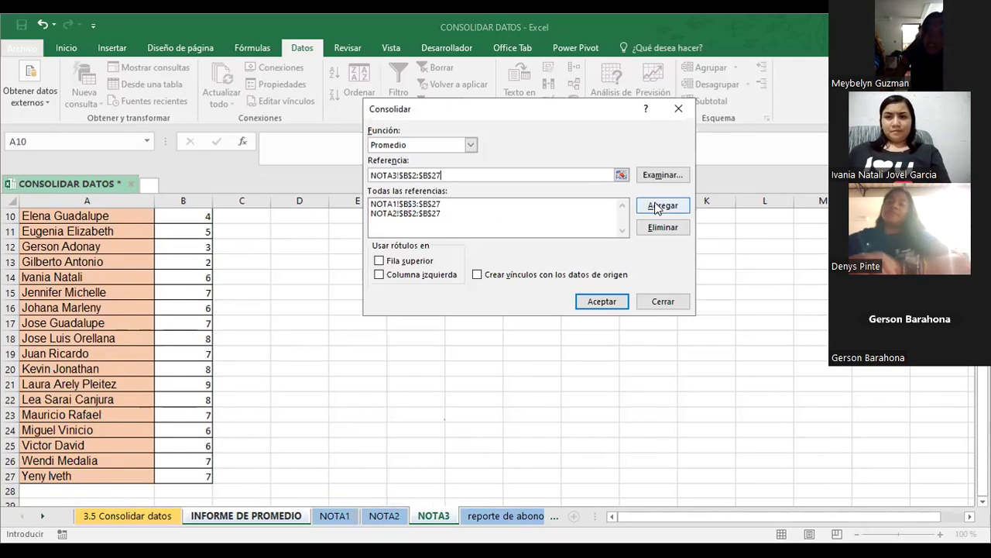
pyautogui.click(656, 206)
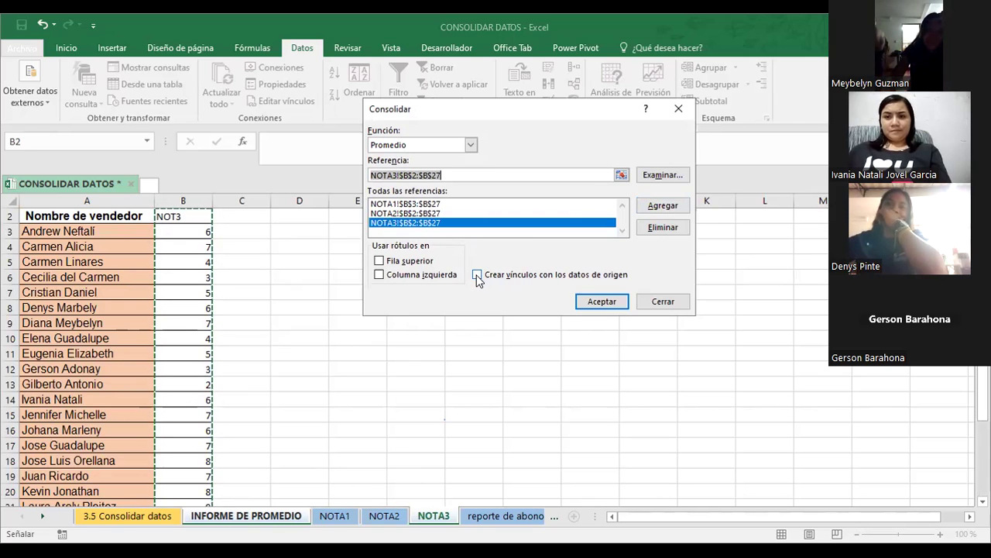
pyautogui.click(477, 275)
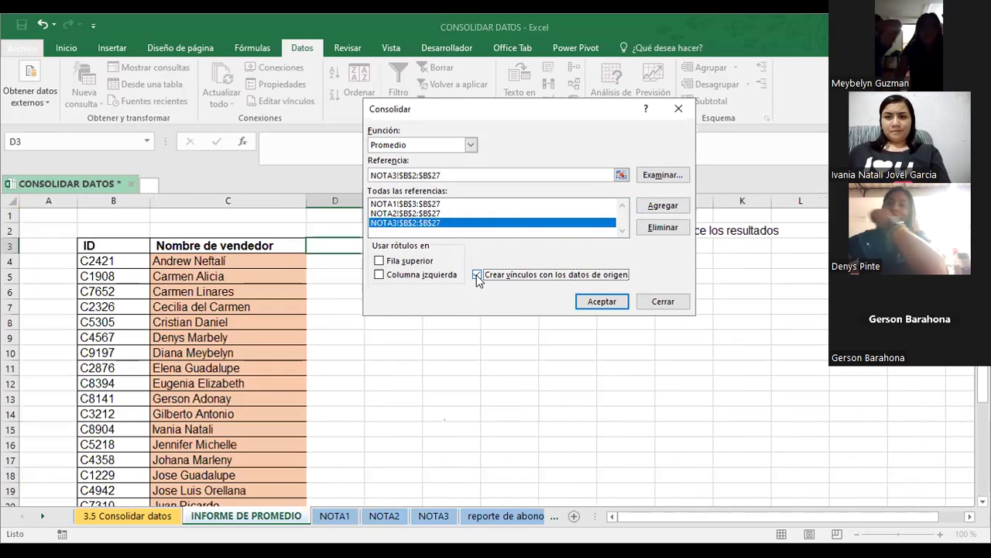
pyautogui.click(598, 302)
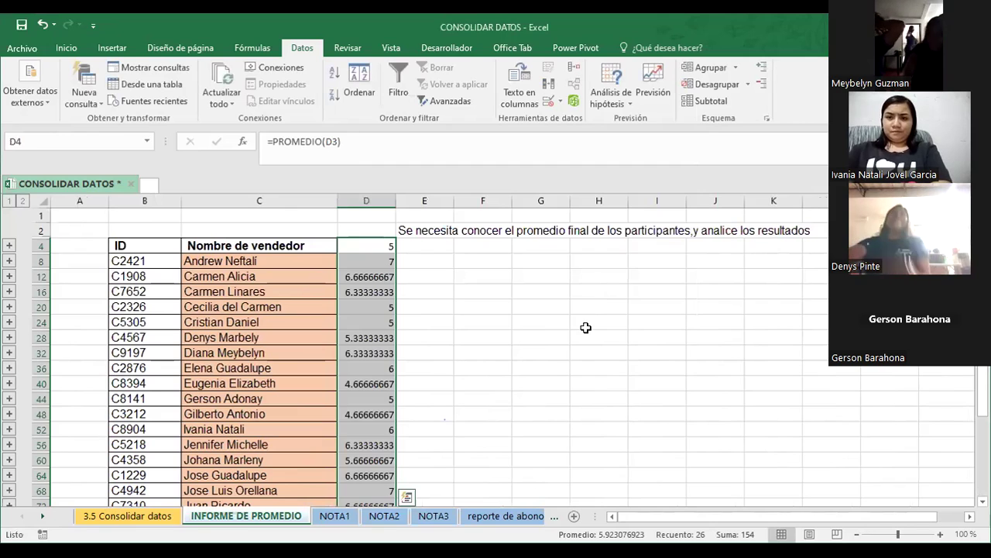
# Generate the averaged grades in column D and select the column.
pyautogui.click(586, 322)
pyautogui.click(365, 200)
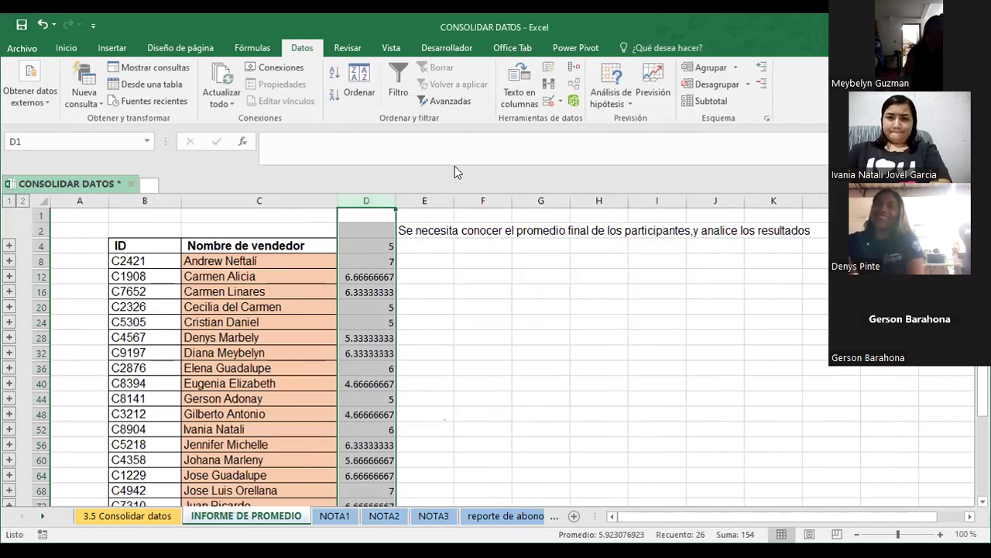
pyautogui.click(65, 49)
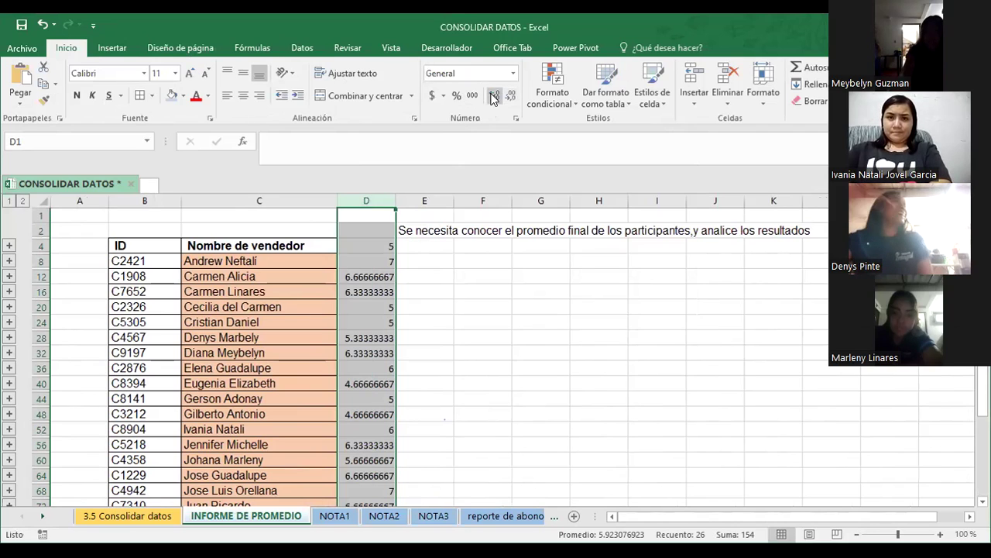
pyautogui.click(473, 290)
pyautogui.click(527, 313)
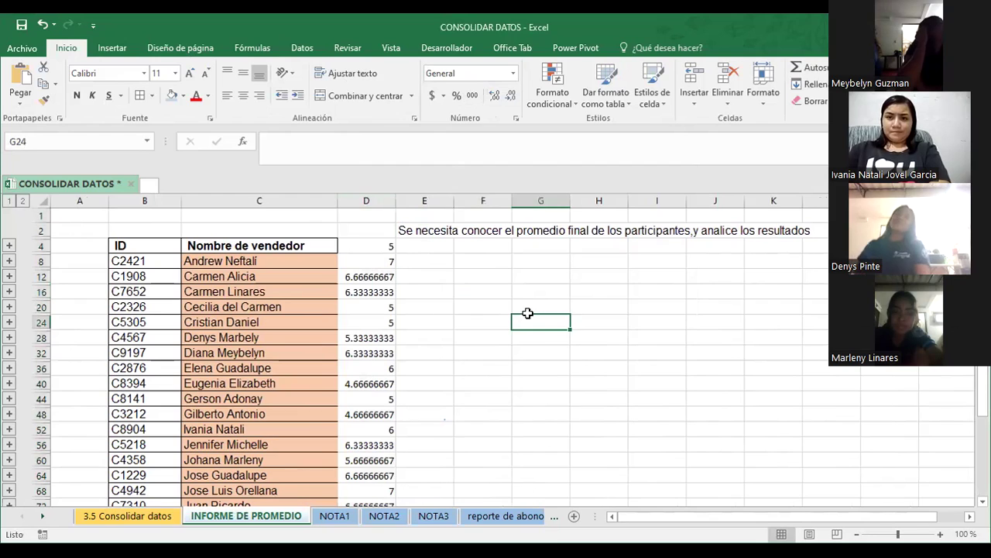
# Inspect the averages and trim D12 to four decimal places.
pyautogui.click(378, 263)
pyautogui.press('Right')
pyautogui.press('Right')
pyautogui.press('Down')
pyautogui.press('Down')
pyautogui.press('Down')
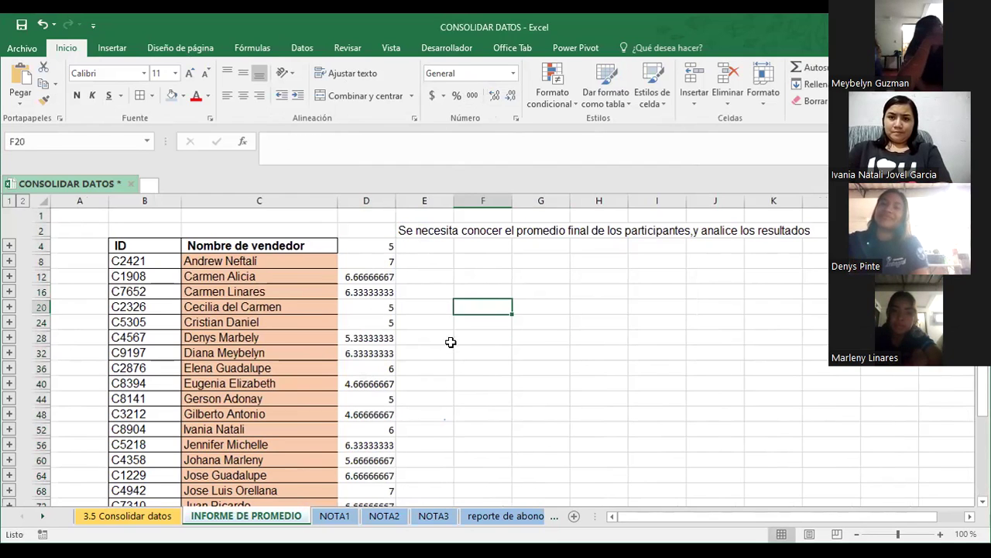
pyautogui.press('Left')
pyautogui.press('Left')
pyautogui.press('Up')
pyautogui.press('Up')
pyautogui.click(496, 95)
pyautogui.click(507, 93)
pyautogui.click(508, 94)
pyautogui.click(507, 93)
pyautogui.click(507, 93)
pyautogui.click(508, 94)
pyautogui.click(533, 310)
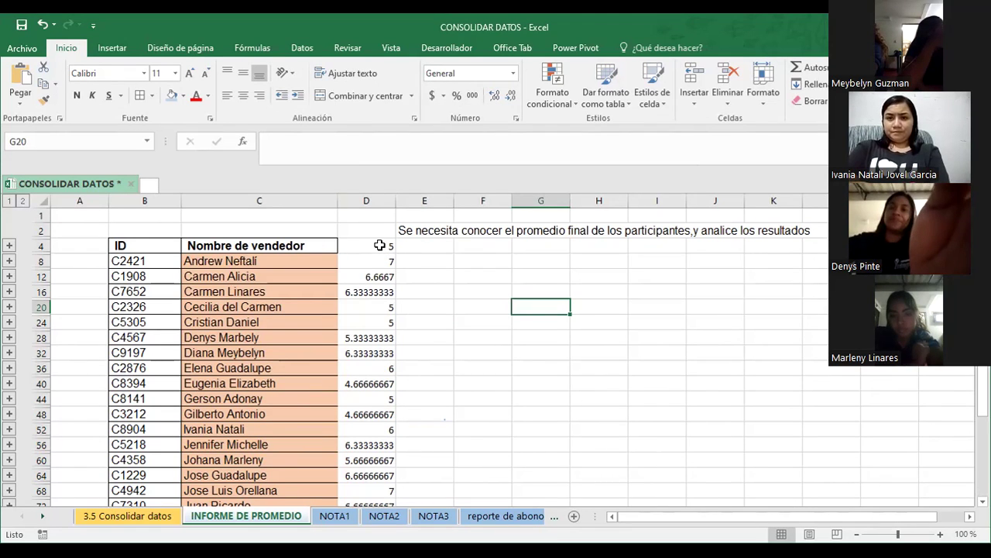
# Select from D4 down the averages column and delete the values.
pyautogui.click(379, 245)
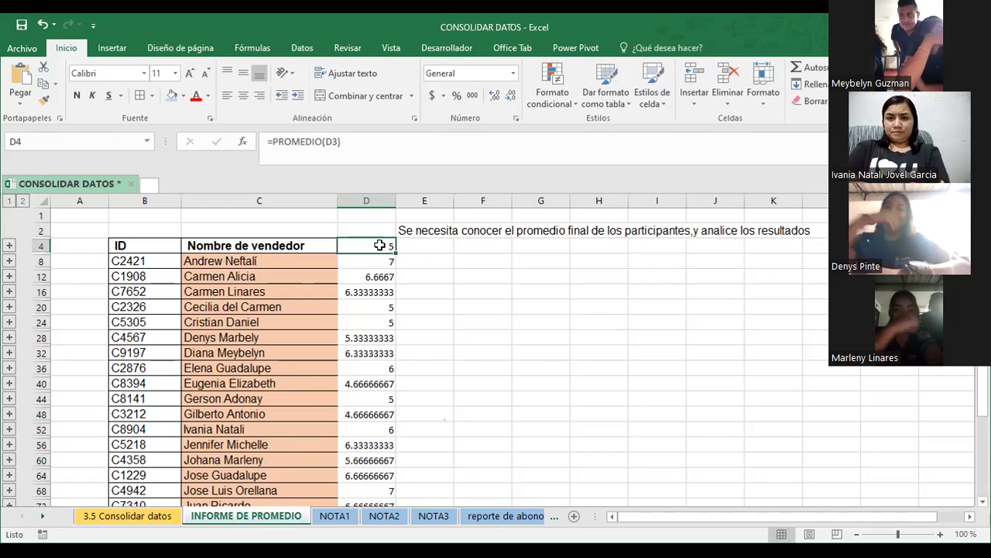
pyautogui.hotkey('shift', 'Down')
pyautogui.hotkey('shift', 'Down')
pyautogui.hotkey('shift', 'Down')
pyautogui.hotkey('shift', 'Down')
pyautogui.hotkey('shift', 'Down')
pyautogui.hotkey('shift', 'Down')
pyautogui.hotkey('shift', 'Down')
pyautogui.hotkey('shift', 'Down')
pyautogui.hotkey('shift', 'Down')
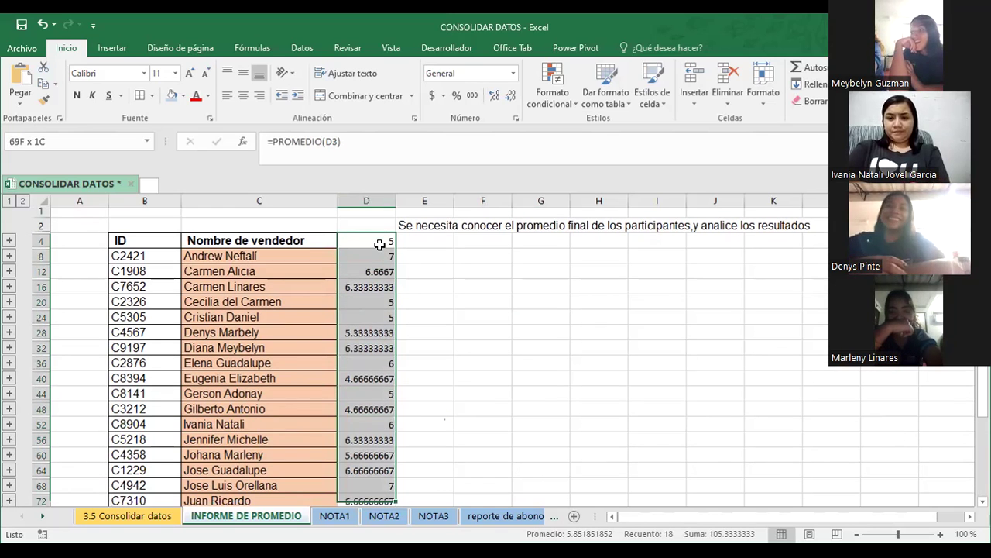
pyautogui.press('Delete')
pyautogui.click(380, 245)
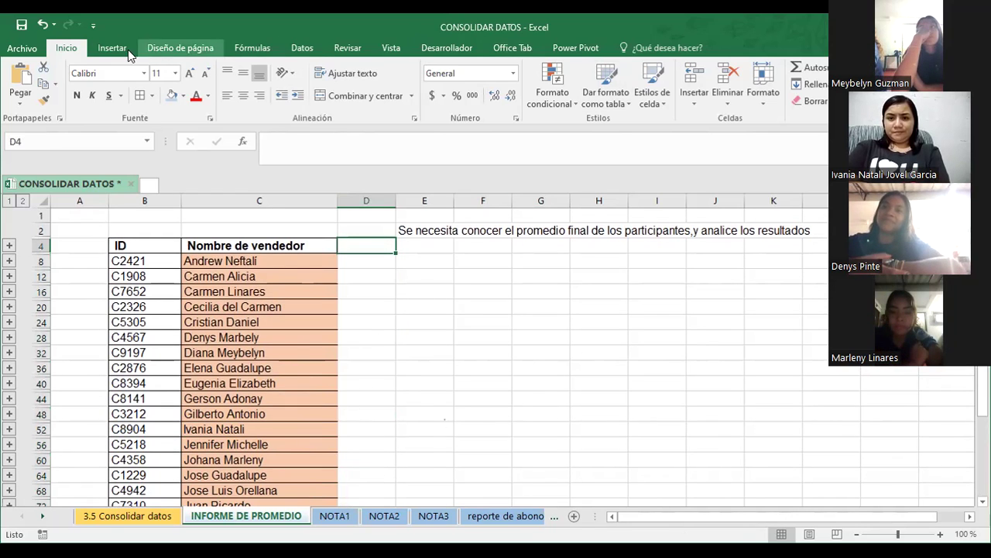
# Rerun the average consolidation with Fila superior used as labels.
pyautogui.click(303, 47)
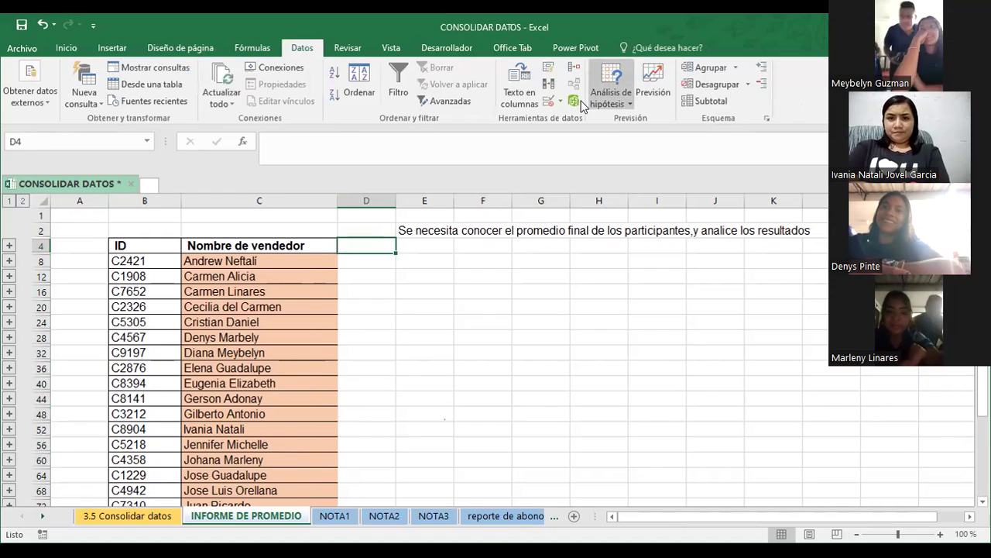
pyautogui.click(574, 68)
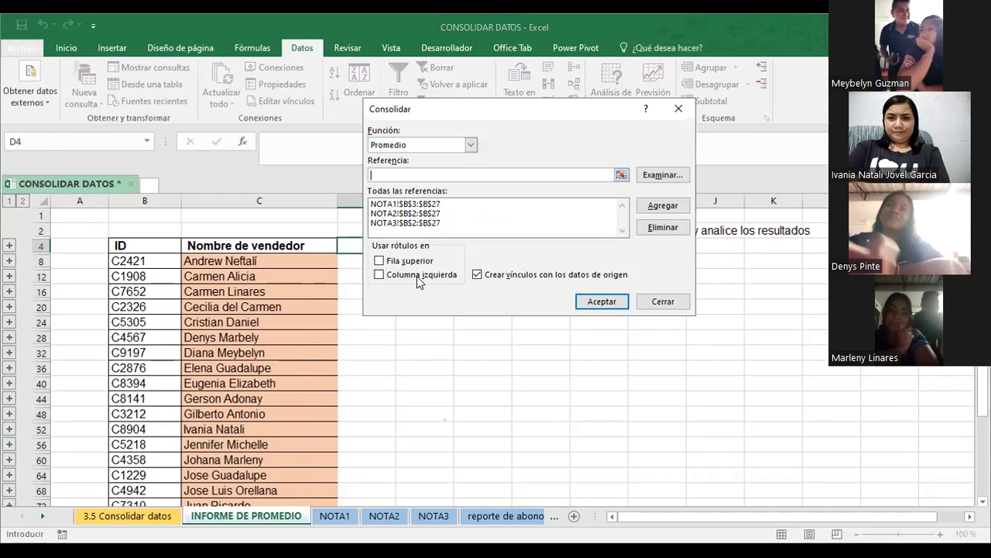
pyautogui.click(379, 260)
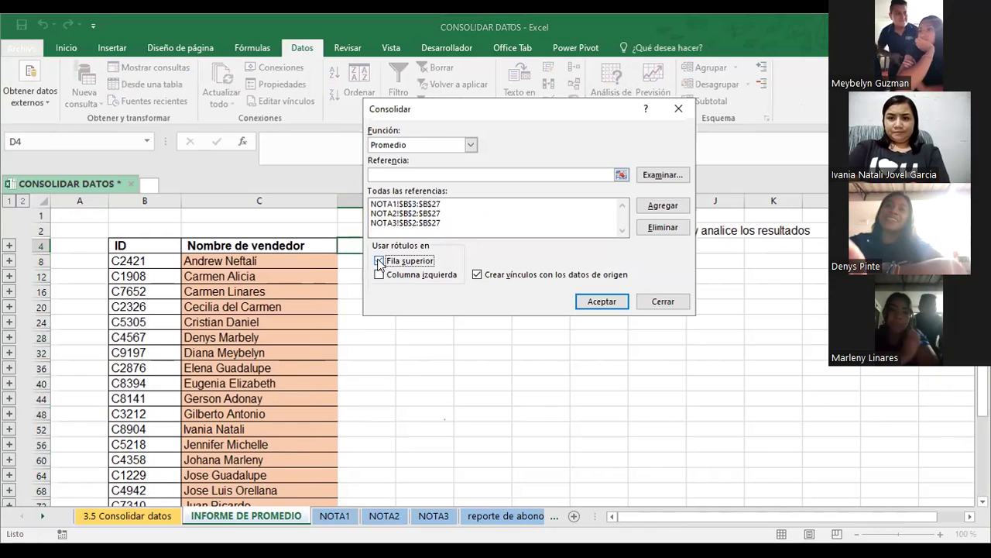
pyautogui.click(593, 304)
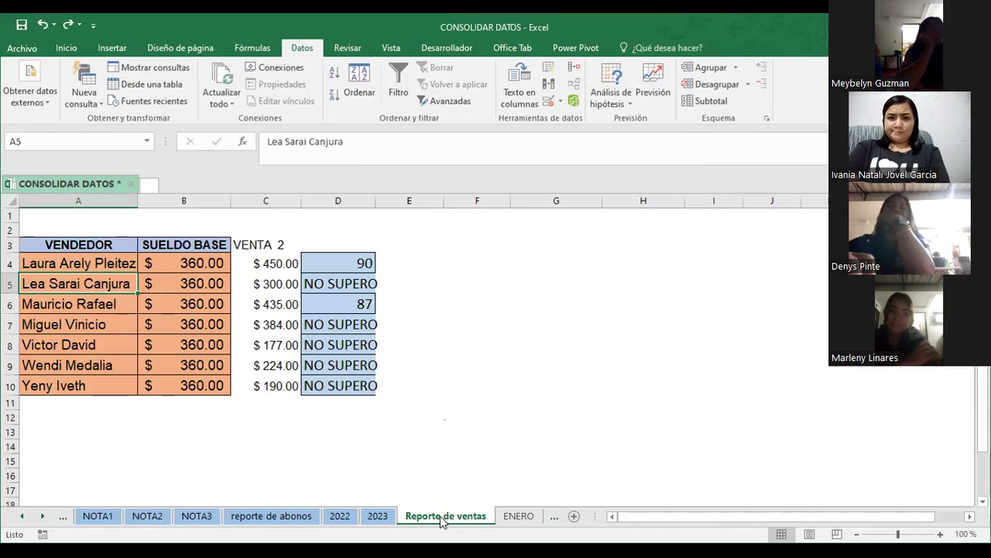
# Back on INFORME DE PROMEDIO, select the consolidated results in columns D–F and delete them.
pyautogui.click(20, 518)
pyautogui.click(20, 519)
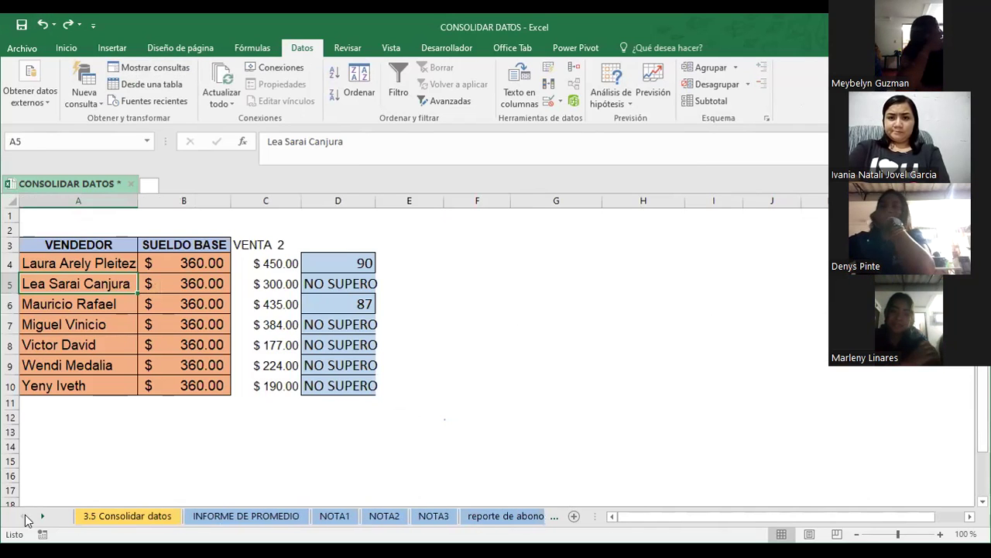
pyautogui.click(237, 515)
pyautogui.click(495, 382)
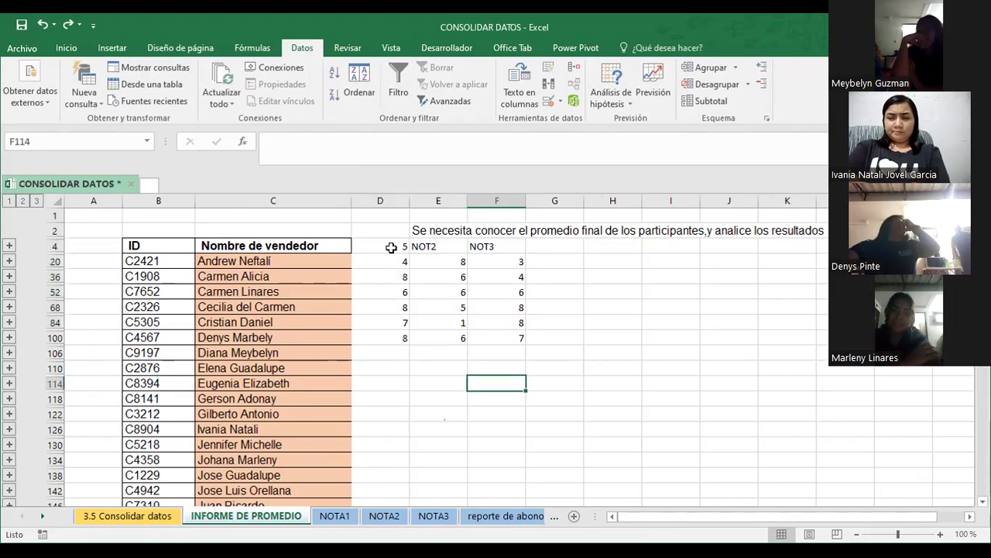
pyautogui.moveTo(391, 247); pyautogui.dragTo(504, 338)
pyautogui.press('Delete')
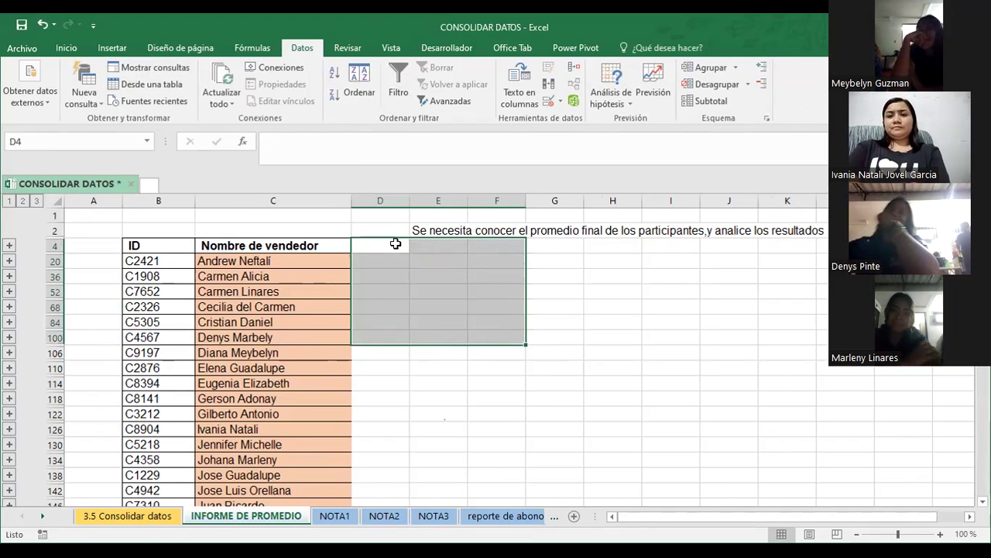
pyautogui.click(395, 244)
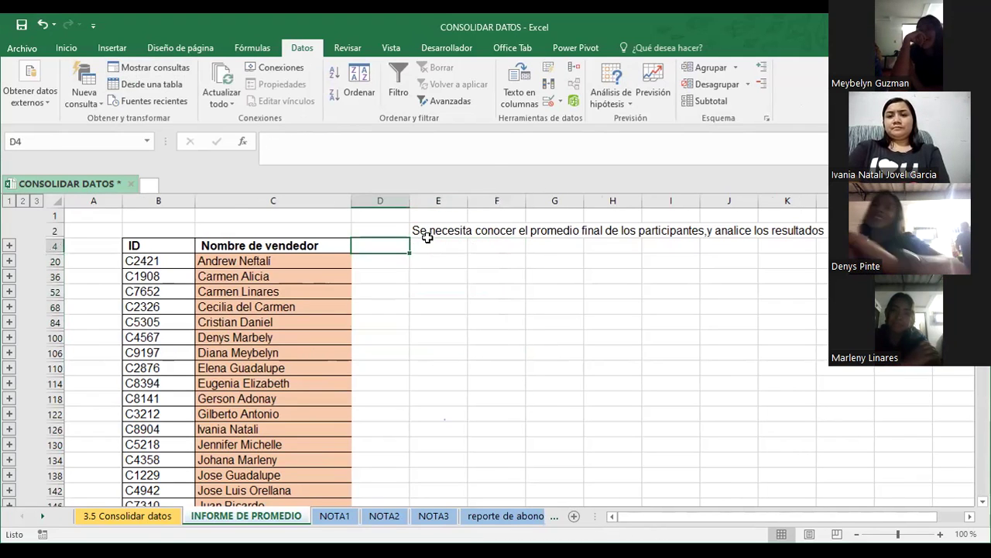
# Rerun Consolidar without Fila superior and select column D from D5 down.
pyautogui.click(571, 68)
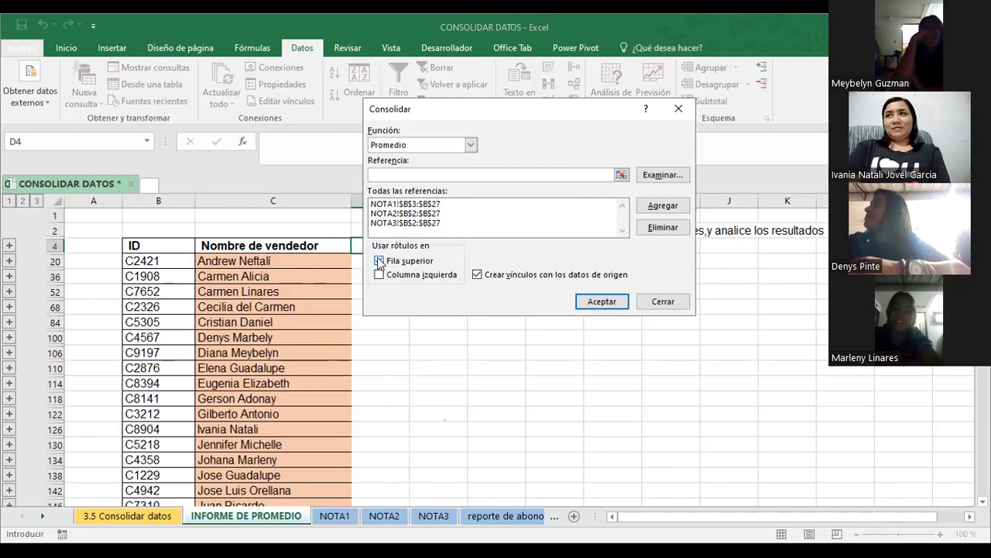
pyautogui.click(379, 261)
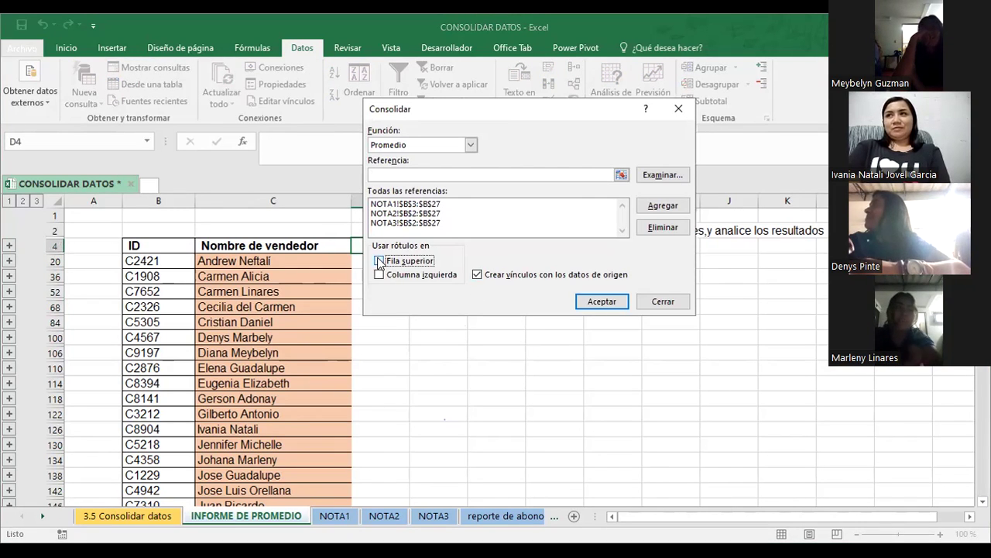
pyautogui.click(597, 302)
pyautogui.click(594, 296)
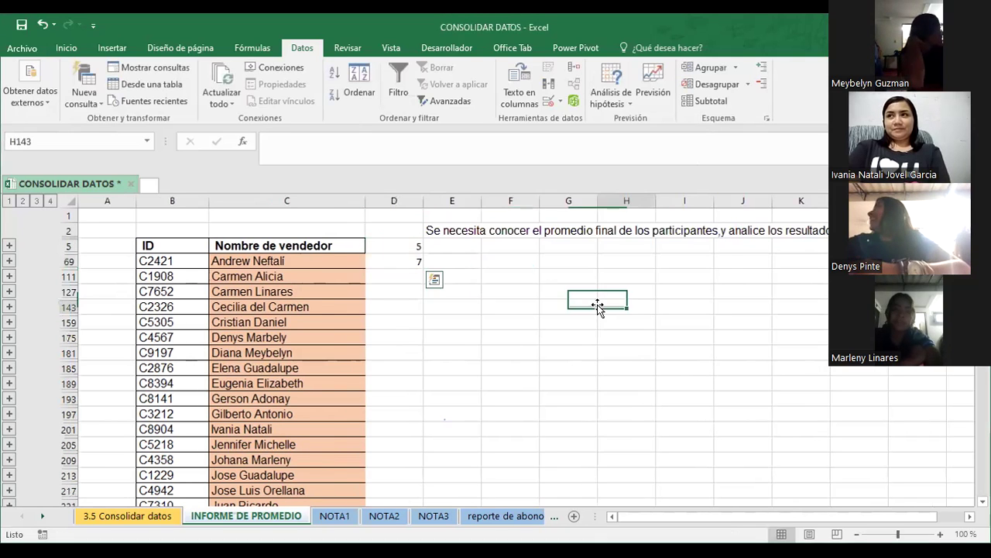
pyautogui.click(404, 244)
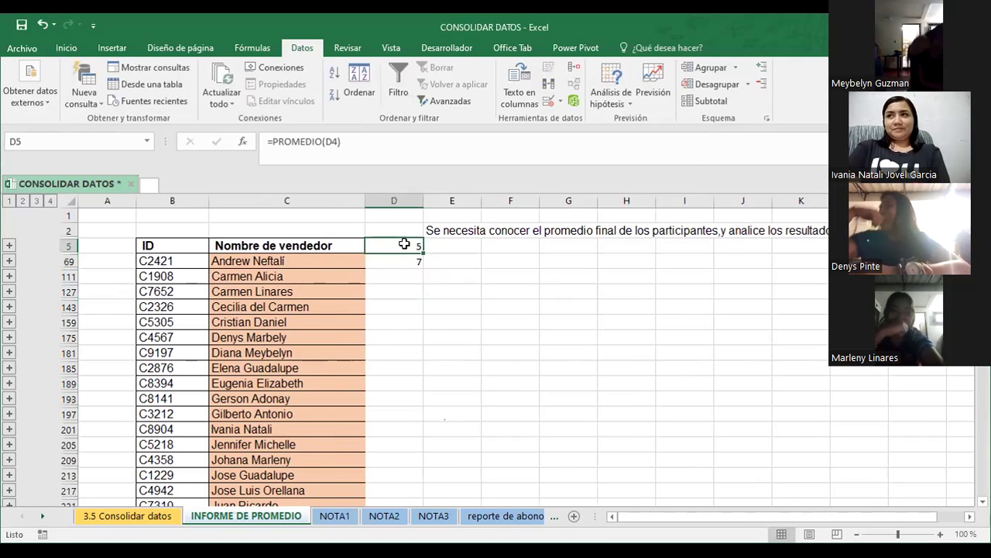
pyautogui.moveTo(404, 244); pyautogui.dragTo(406, 410)
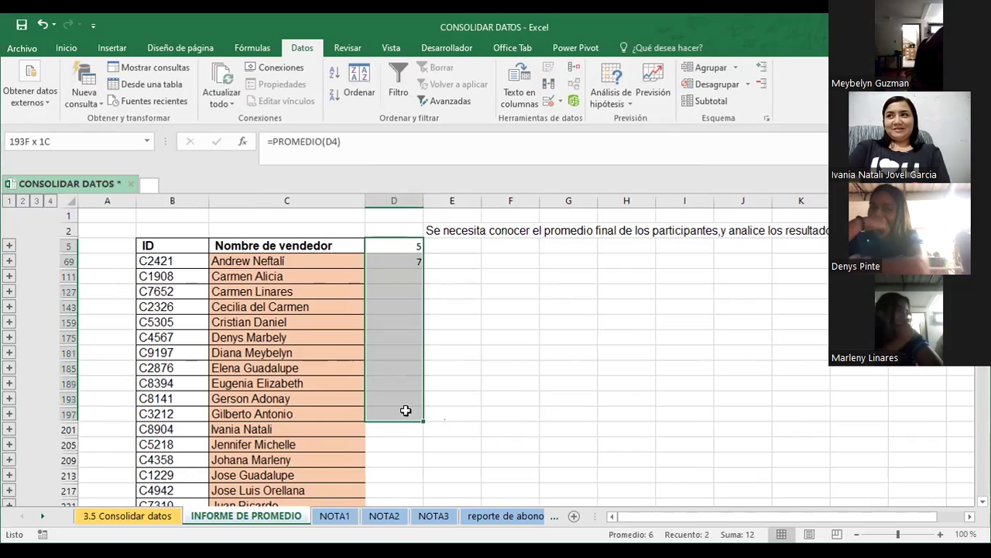
# Remove the NOTA3, NOTA1 and NOTA2 references with Eliminar, confirm, and dismiss the error.
pyautogui.click(579, 65)
pyautogui.click(437, 223)
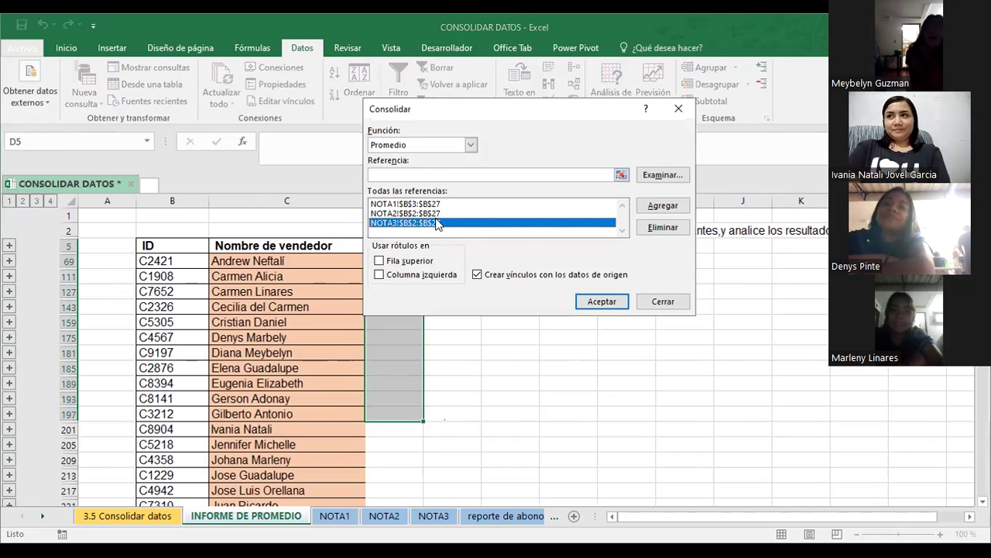
pyautogui.click(663, 227)
pyautogui.click(496, 203)
pyautogui.click(663, 227)
pyautogui.click(430, 204)
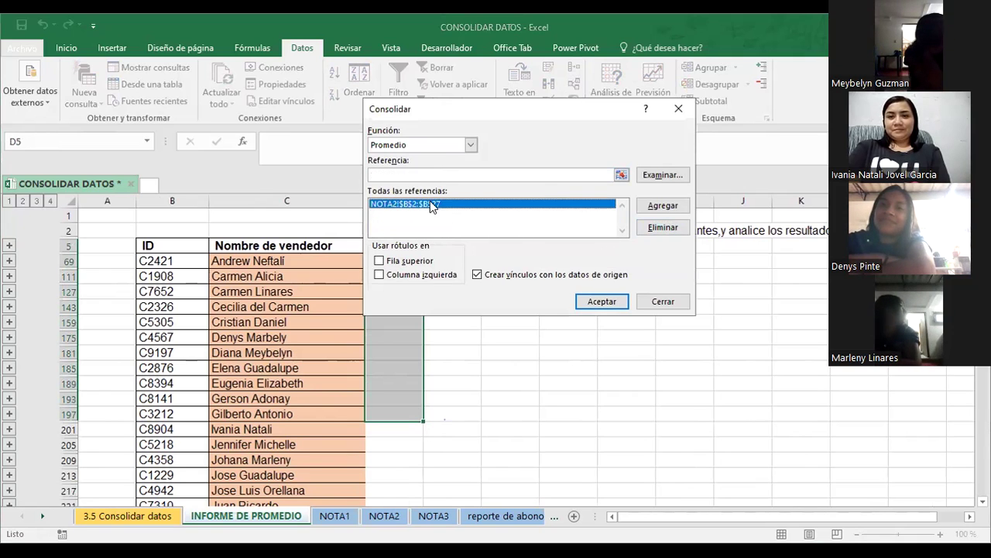
pyautogui.click(649, 227)
pyautogui.click(596, 302)
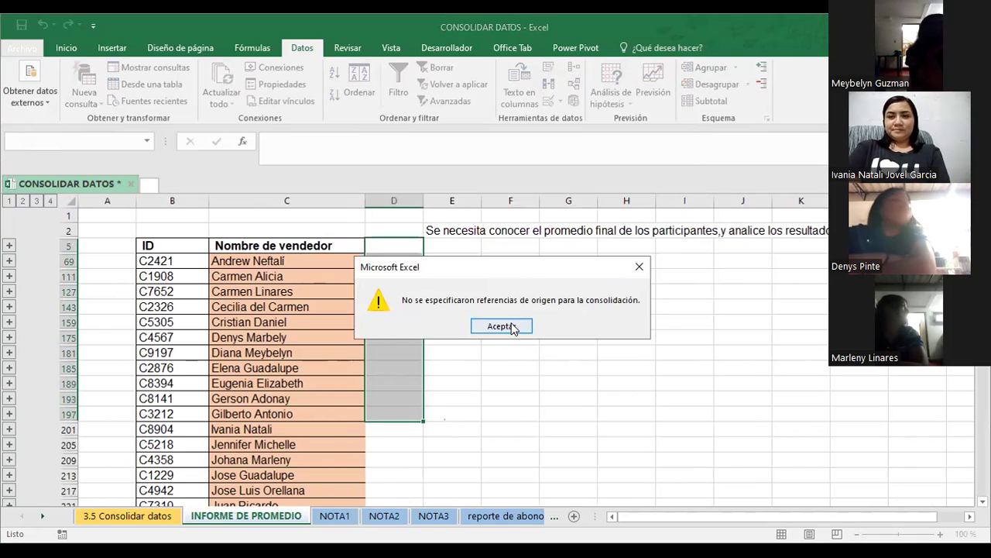
pyautogui.press('Return')
pyautogui.click(390, 246)
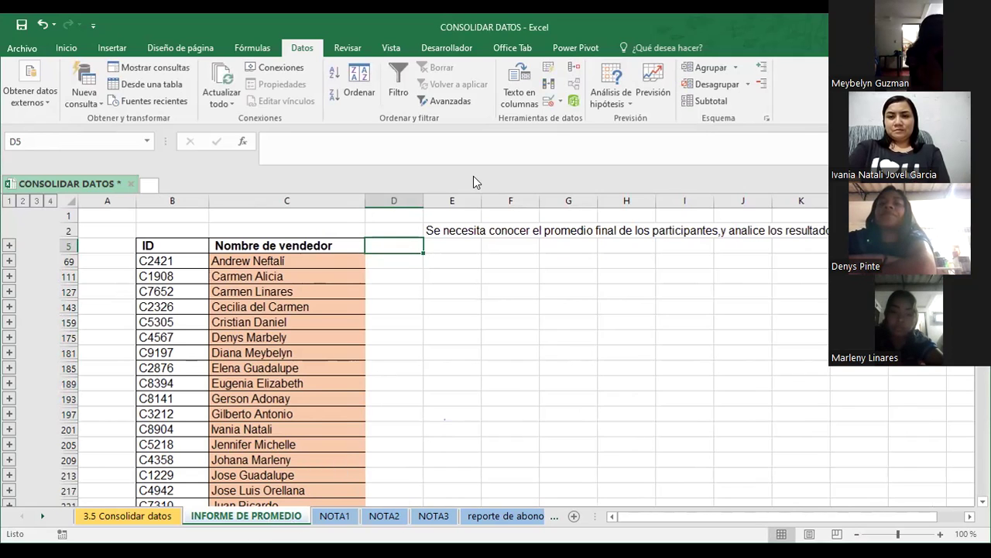
# Add the NOTA1 grade range to the Consolidar references.
pyautogui.click(573, 67)
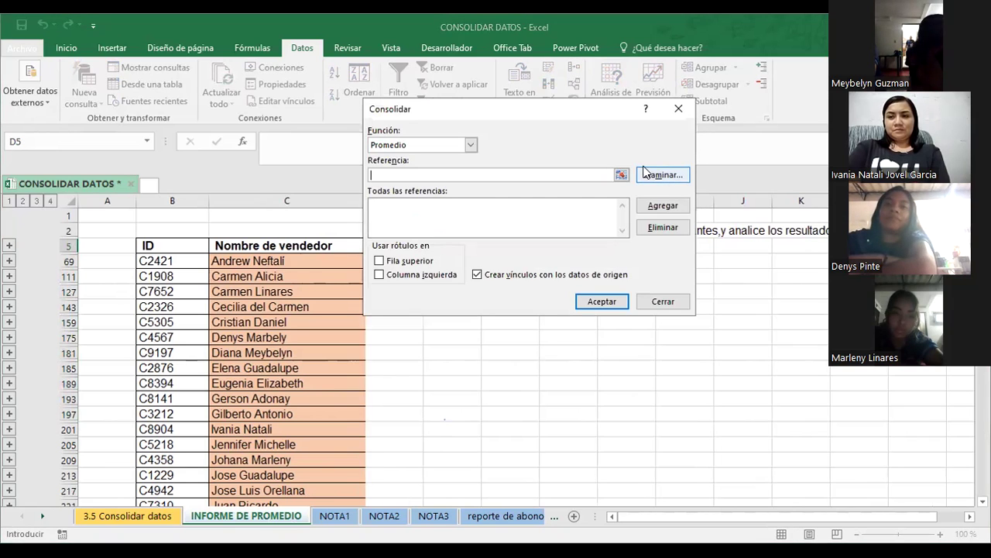
pyautogui.click(621, 174)
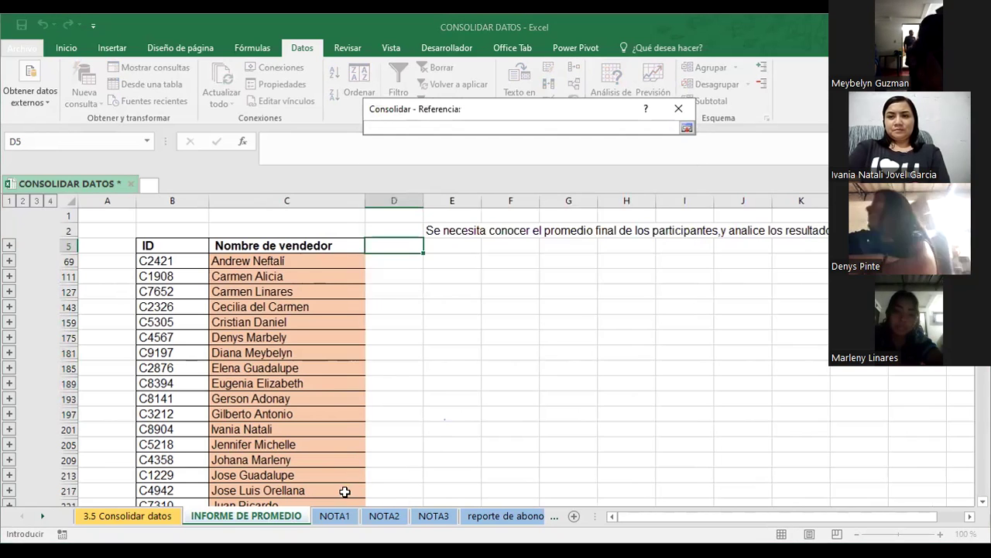
pyautogui.click(334, 516)
pyautogui.scroll(1, 244, 276)
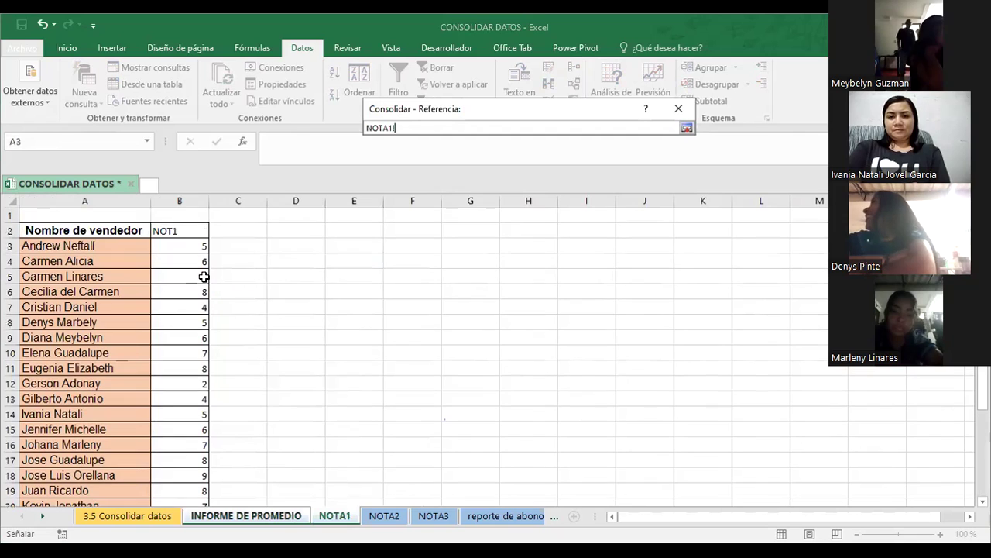
pyautogui.moveTo(179, 230)
pyautogui.mouseDown()
pyautogui.moveTo(175, 503)
pyautogui.moveTo(172, 477)
pyautogui.mouseUp()
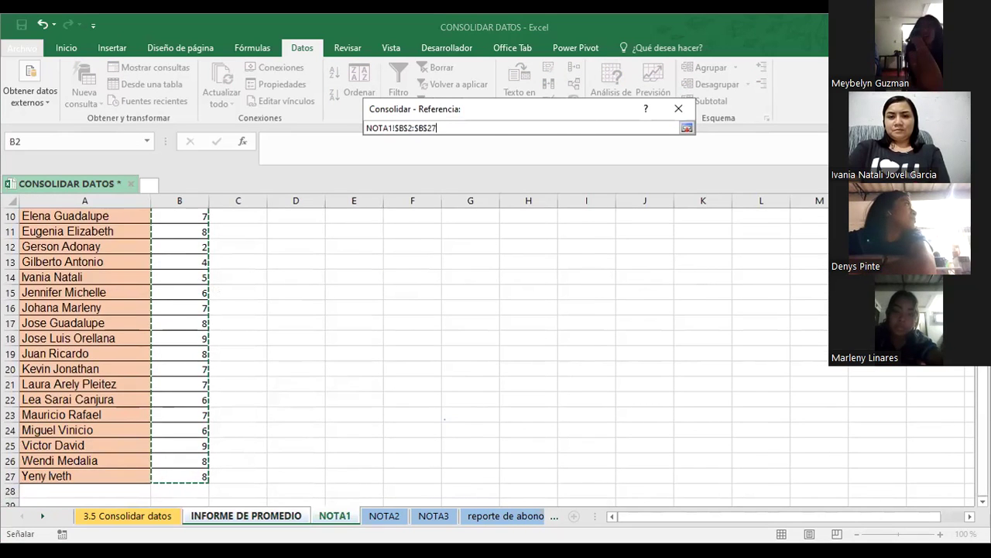
pyautogui.click(687, 129)
pyautogui.click(662, 206)
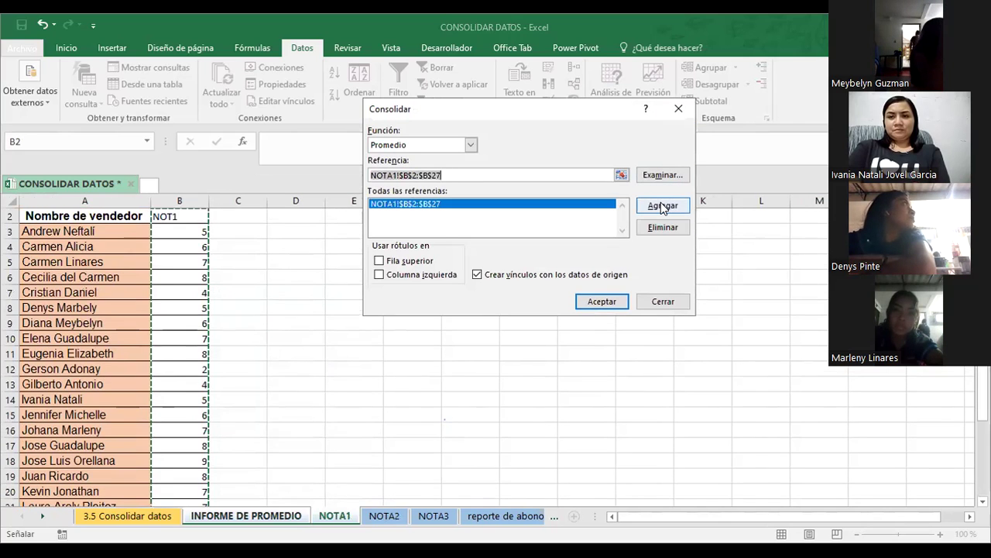
# Add NOTA2!$B$2:$B$27 as the second consolidation reference.
pyautogui.click(391, 516)
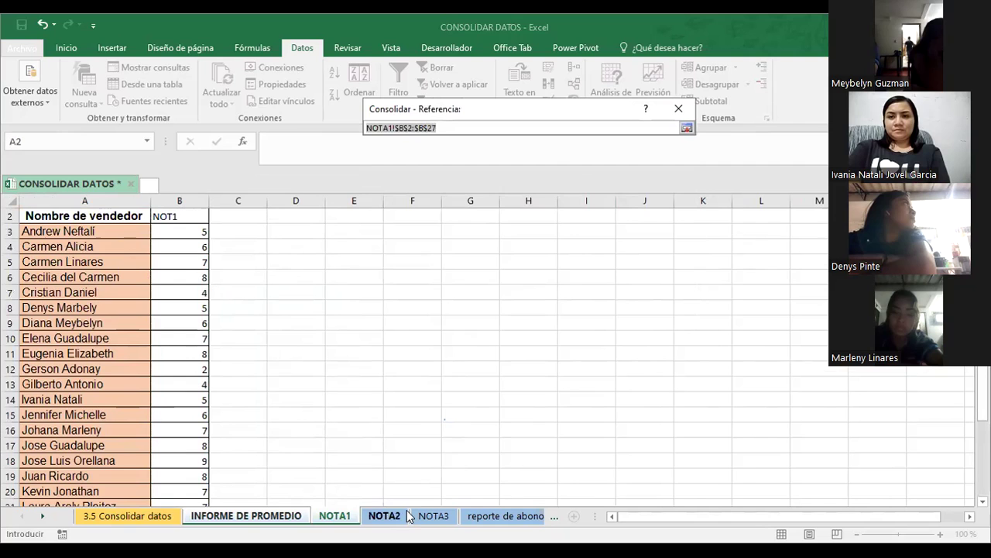
pyautogui.click(390, 516)
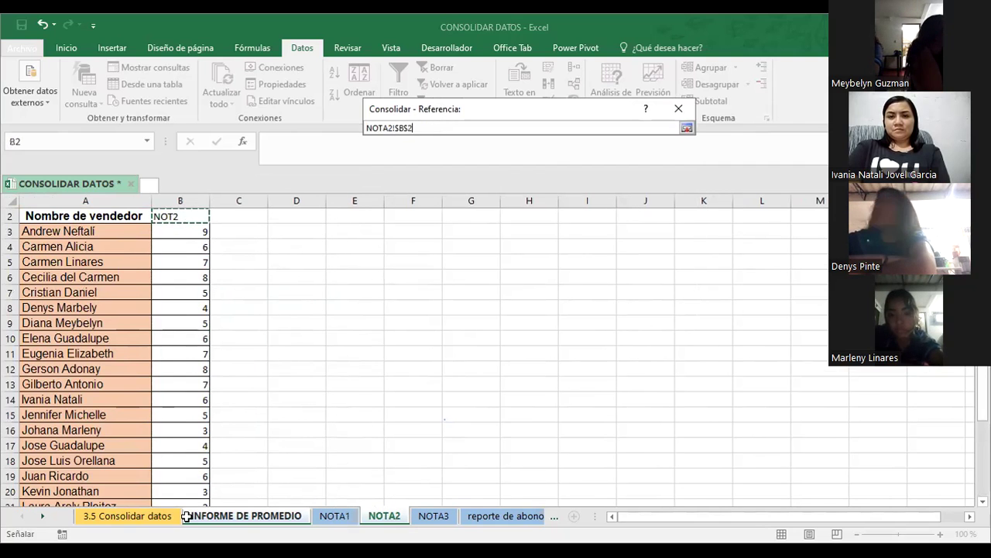
pyautogui.moveTo(181, 217); pyautogui.dragTo(175, 509)
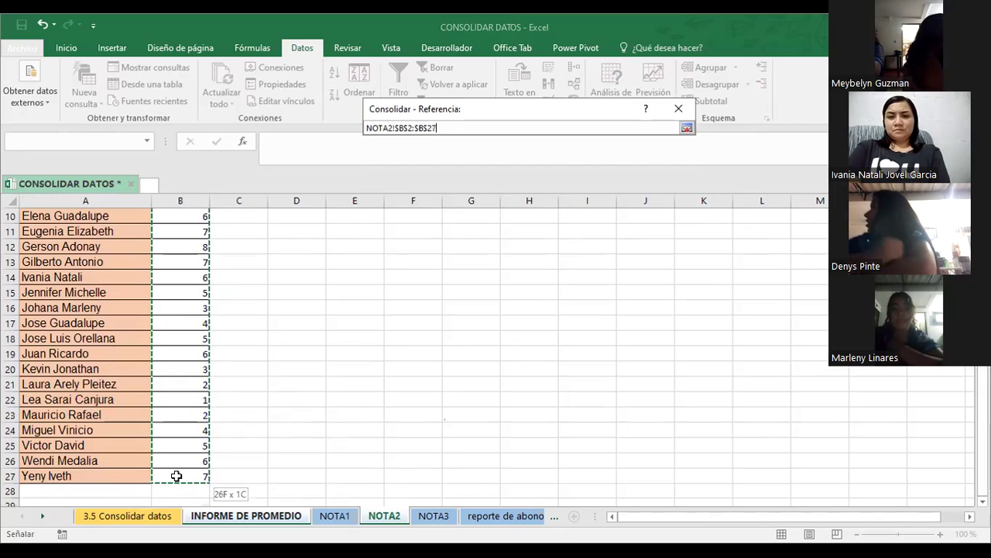
pyautogui.click(686, 129)
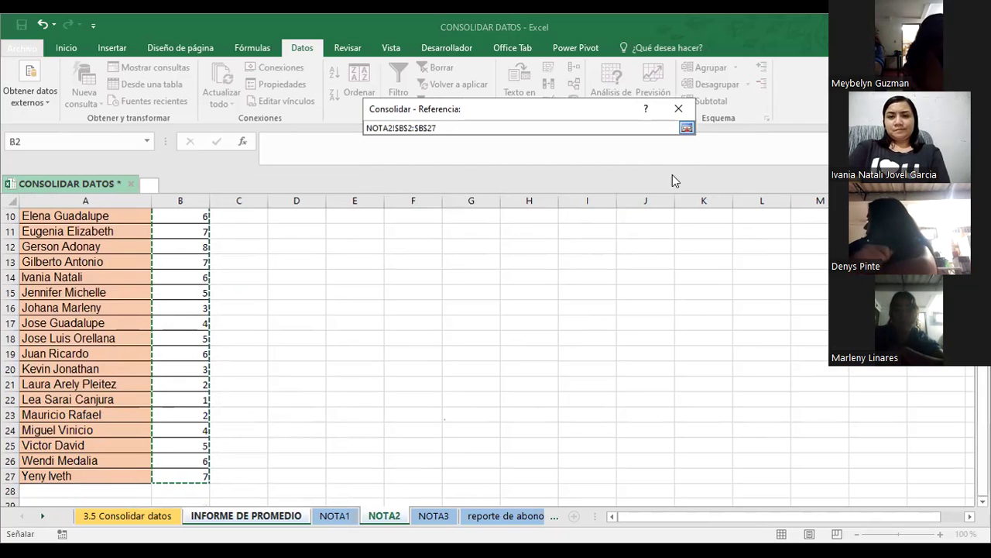
pyautogui.click(662, 205)
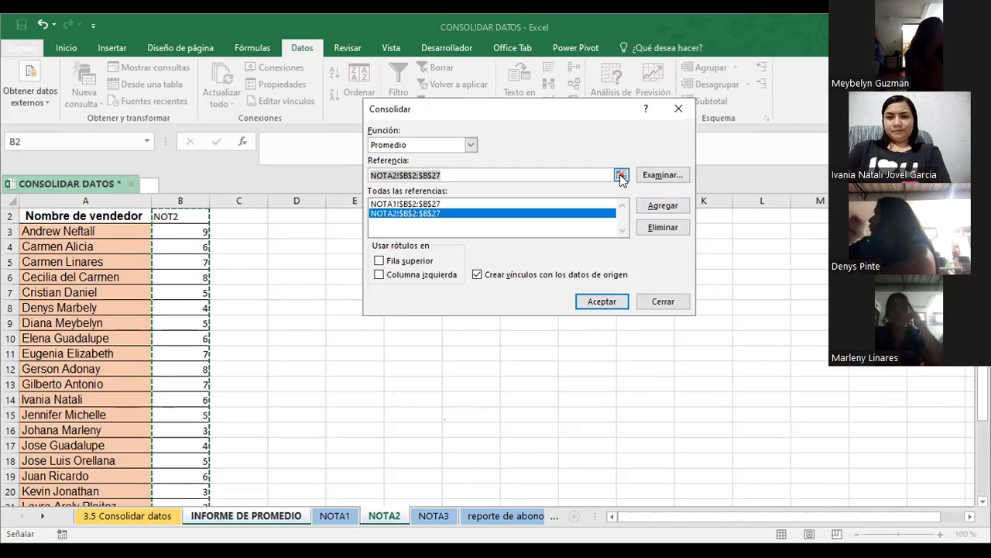
# Add NOTA3!$B$2:$B$27 and run the Promedio consolidation with source links.
pyautogui.click(621, 176)
pyautogui.click(433, 515)
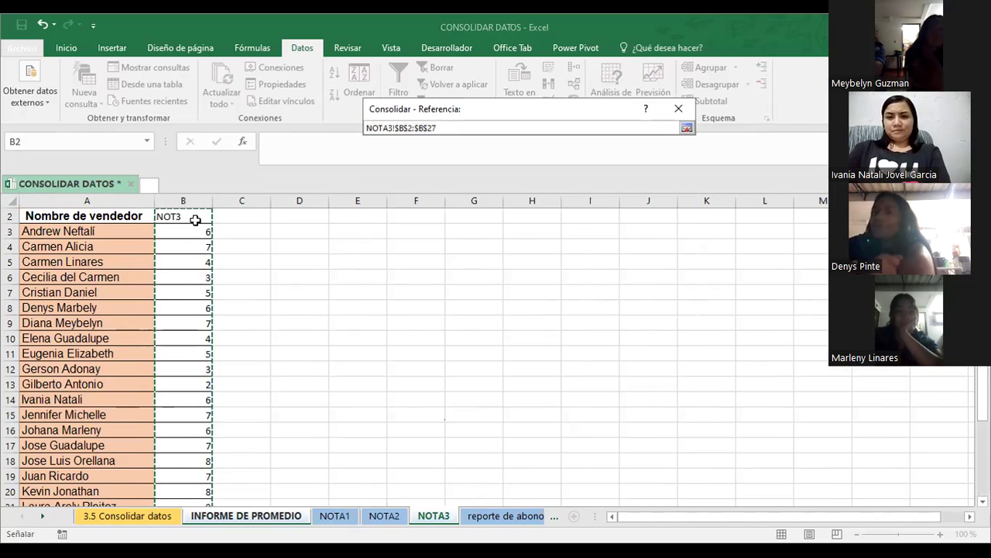
pyautogui.click(686, 128)
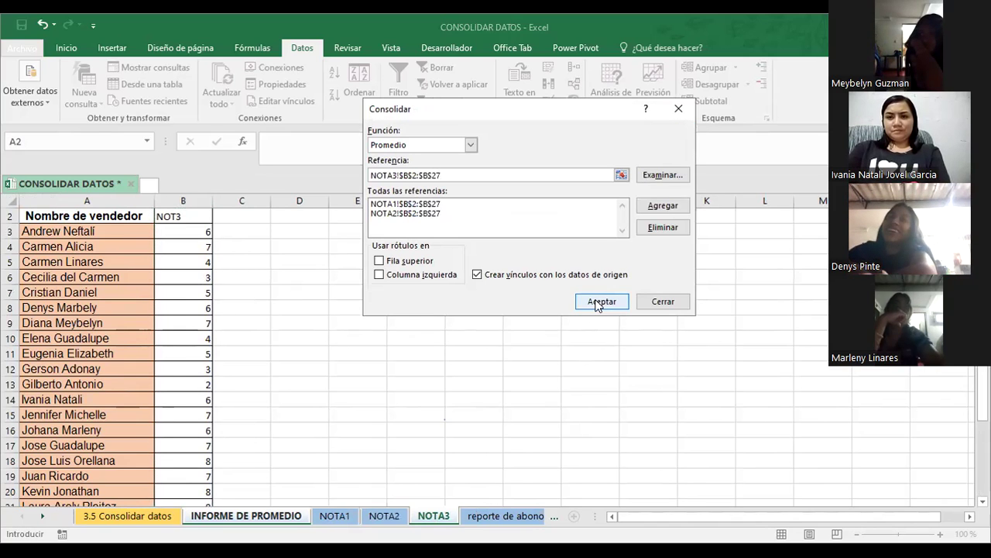
pyautogui.click(598, 303)
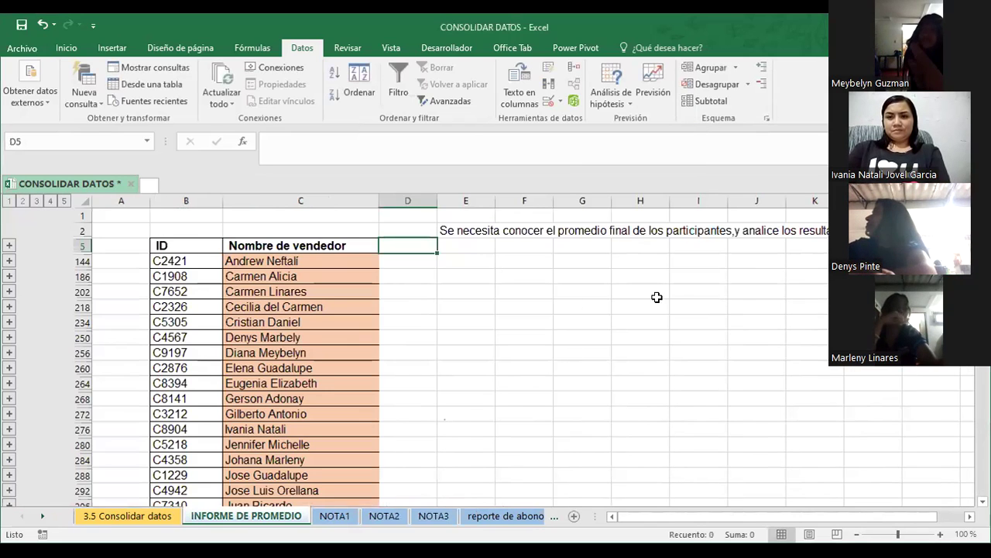
# Check the NOTA1, NOTA2 and NOTA3 grade sheets, then return to INFORME DE PROMEDIO.
pyautogui.click(608, 347)
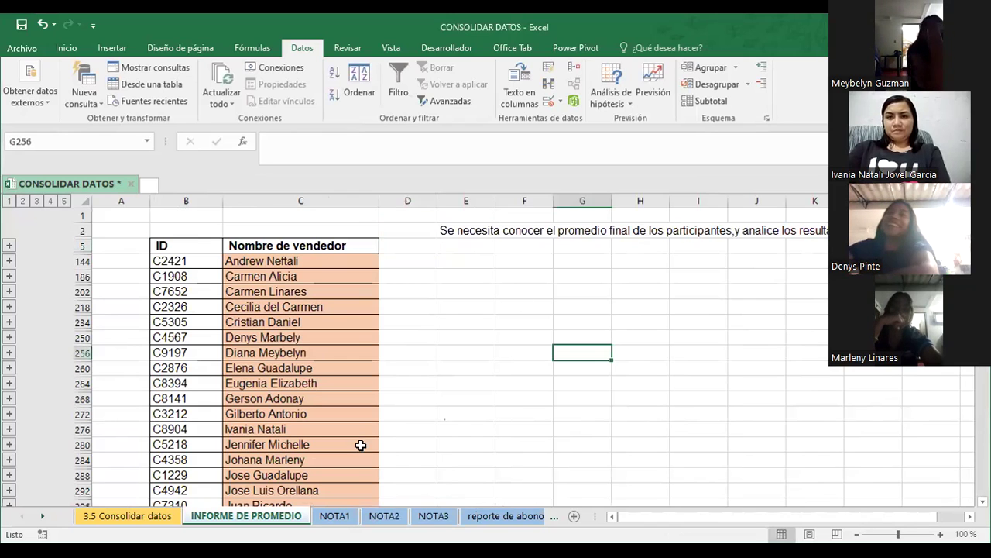
pyautogui.click(461, 303)
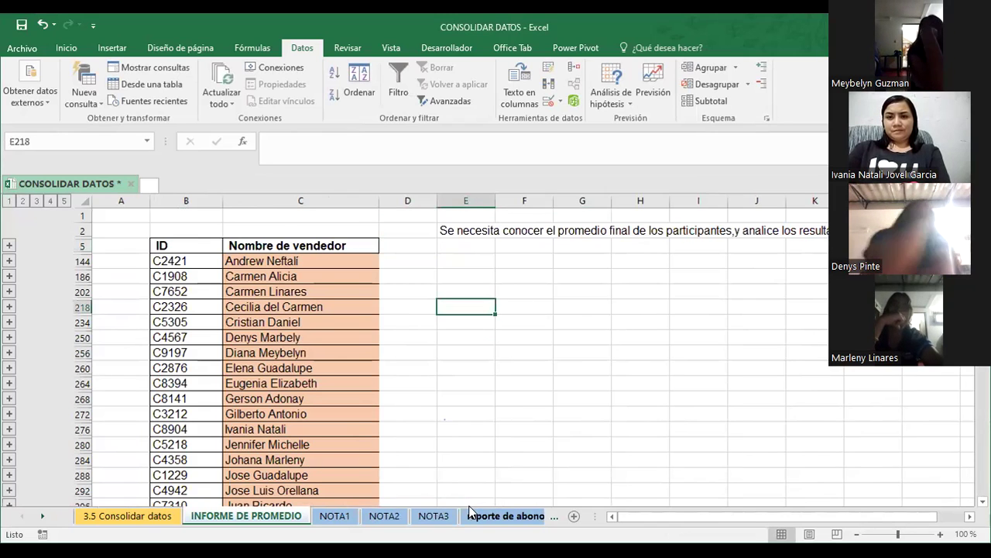
pyautogui.click(470, 513)
pyautogui.click(217, 515)
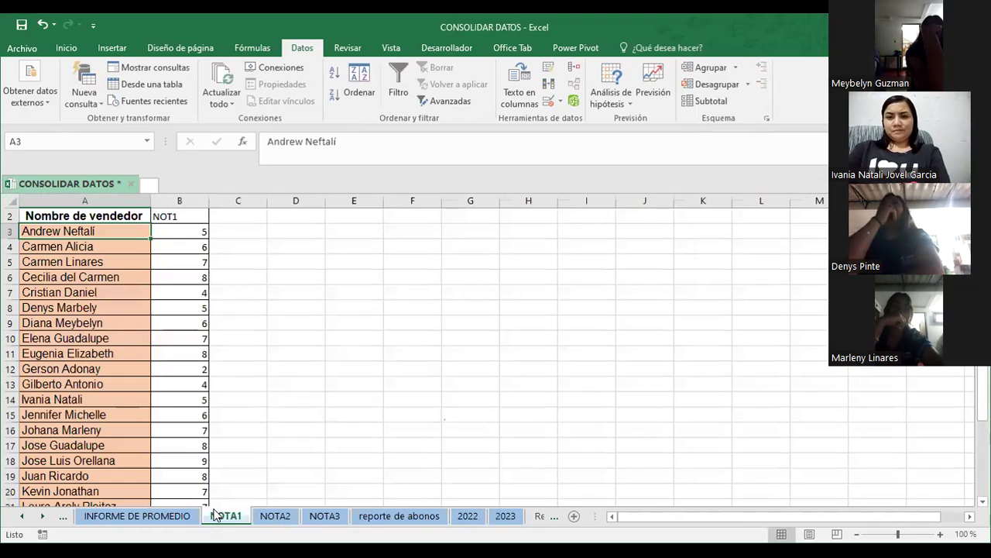
pyautogui.click(184, 198)
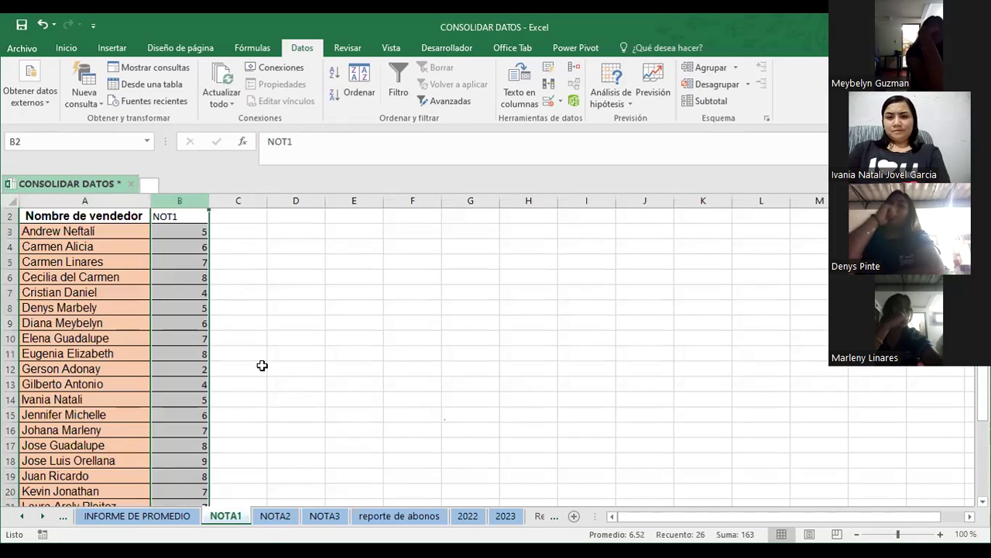
pyautogui.click(276, 517)
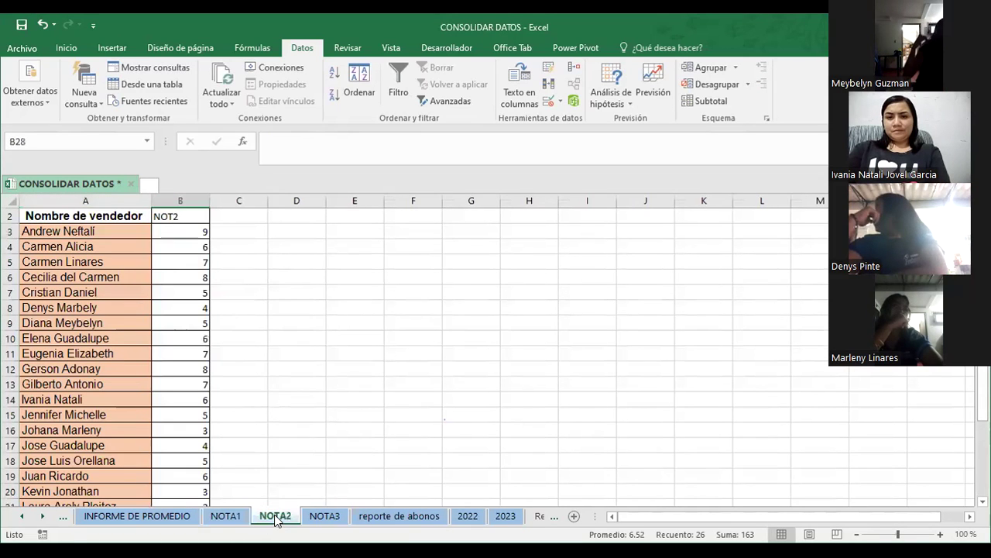
pyautogui.click(331, 517)
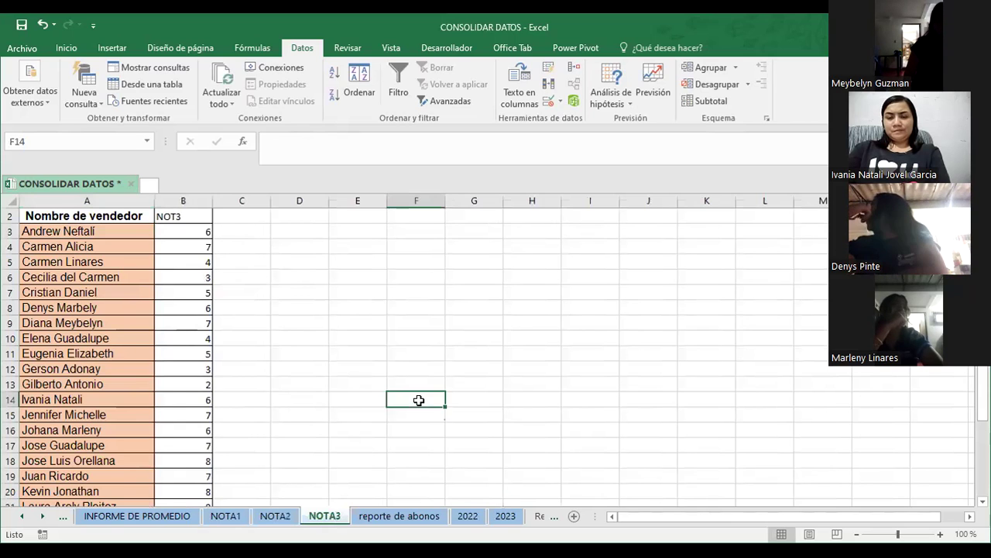
pyautogui.click(170, 518)
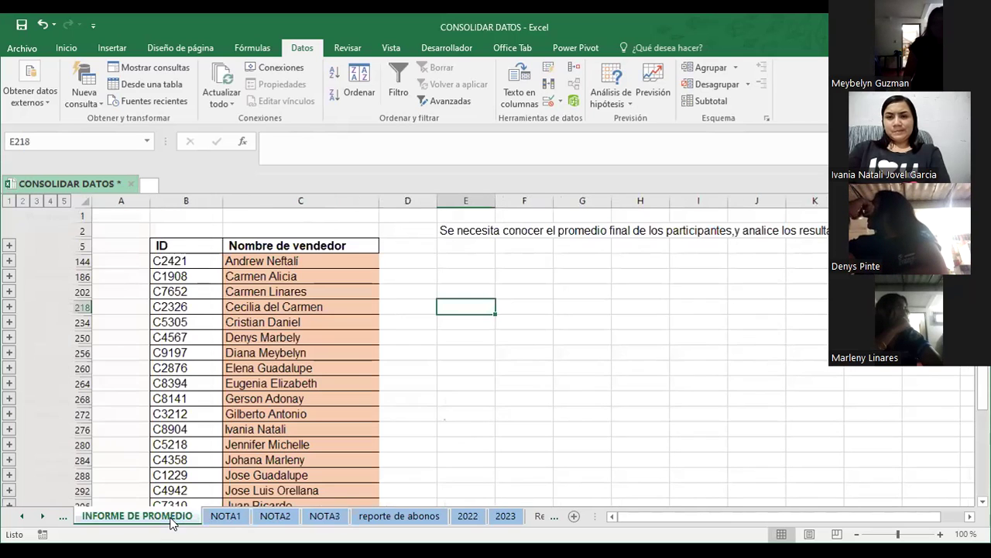
# Delete the instruction sentence from cell E2.
pyautogui.click(501, 413)
pyautogui.click(413, 245)
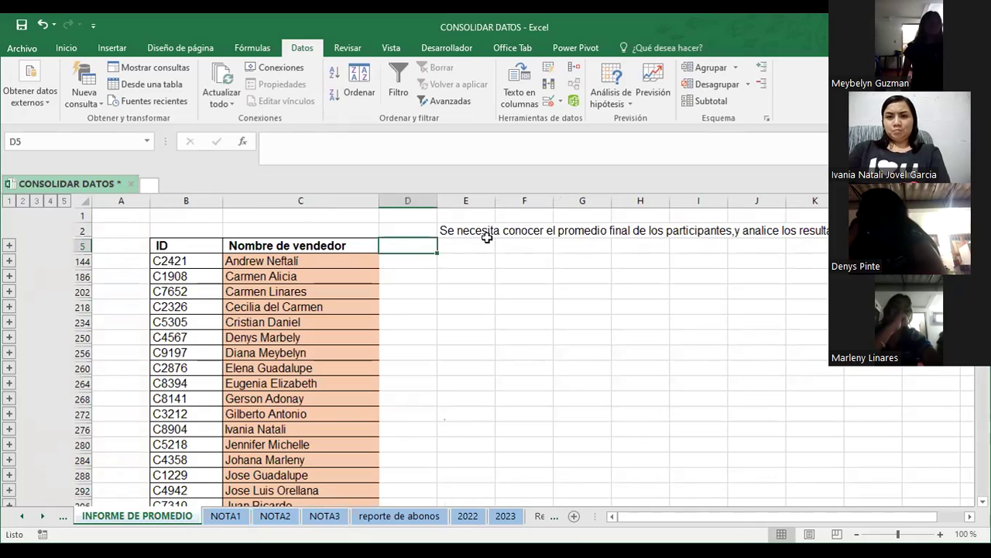
pyautogui.click(444, 227)
pyautogui.press('Delete')
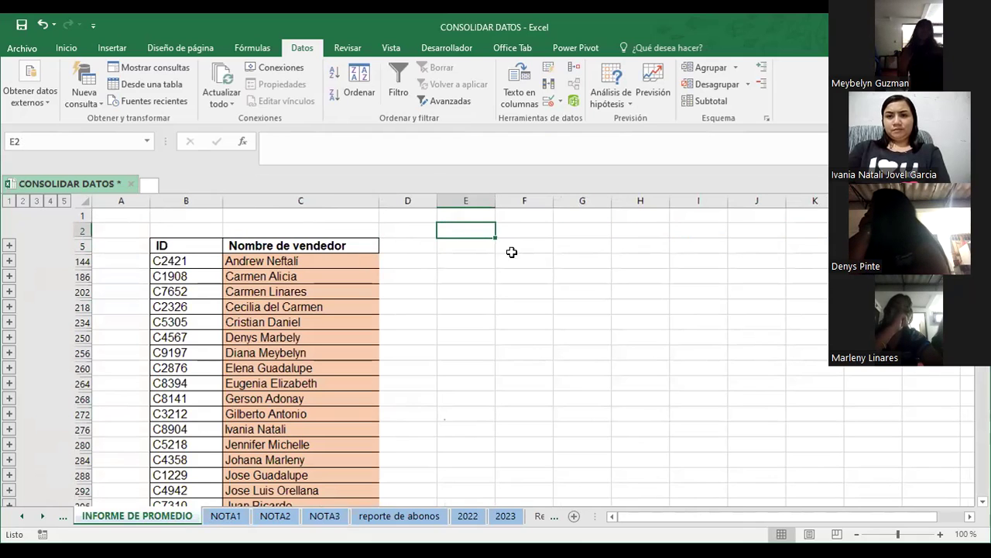
pyautogui.click(512, 258)
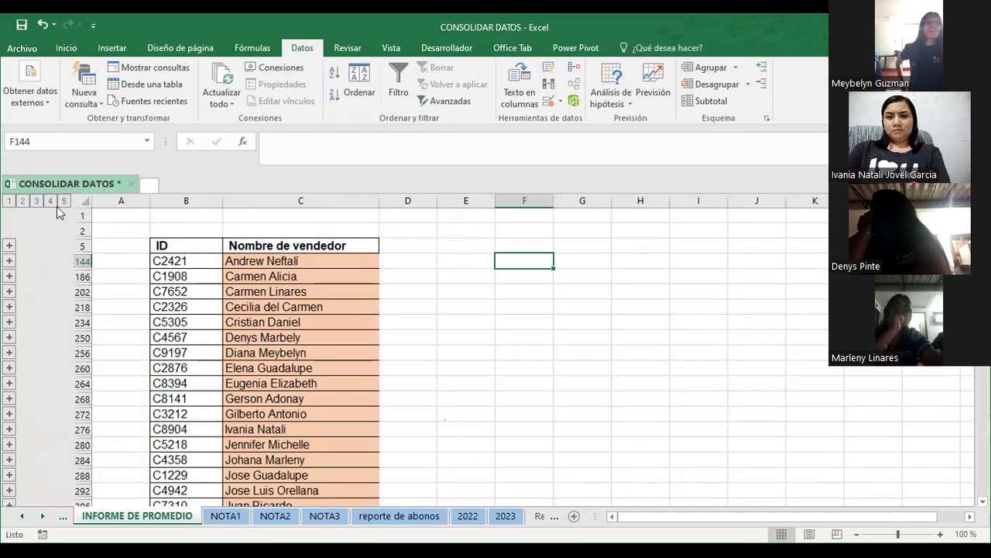
# Expand the consolidation outline through levels 2, 3, 4 and 5 to show every grade.
pyautogui.click(23, 201)
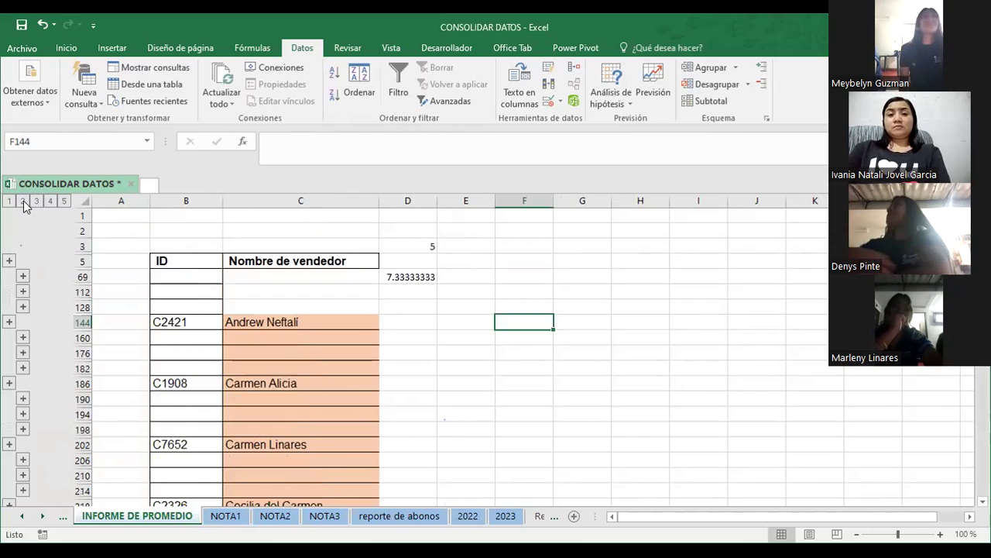
pyautogui.click(36, 201)
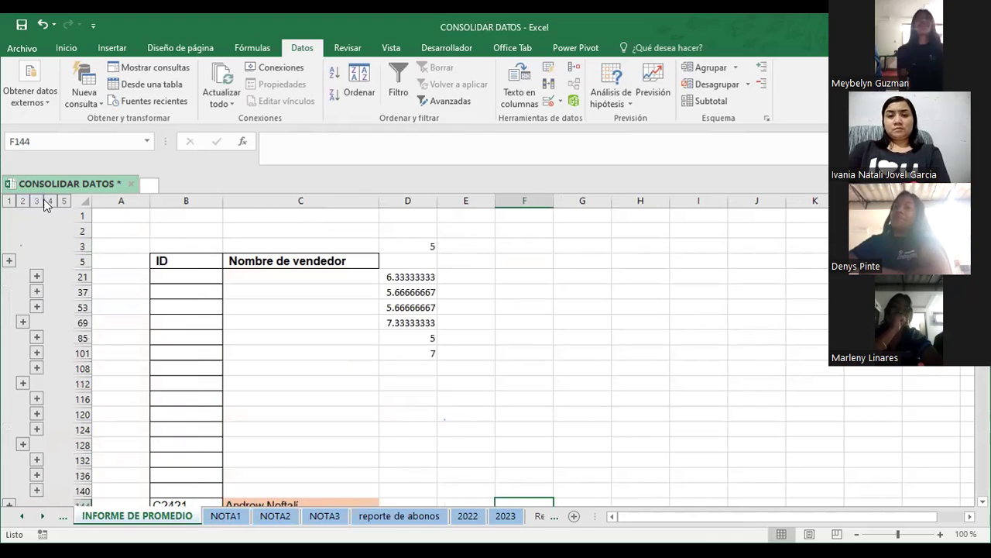
pyautogui.click(51, 200)
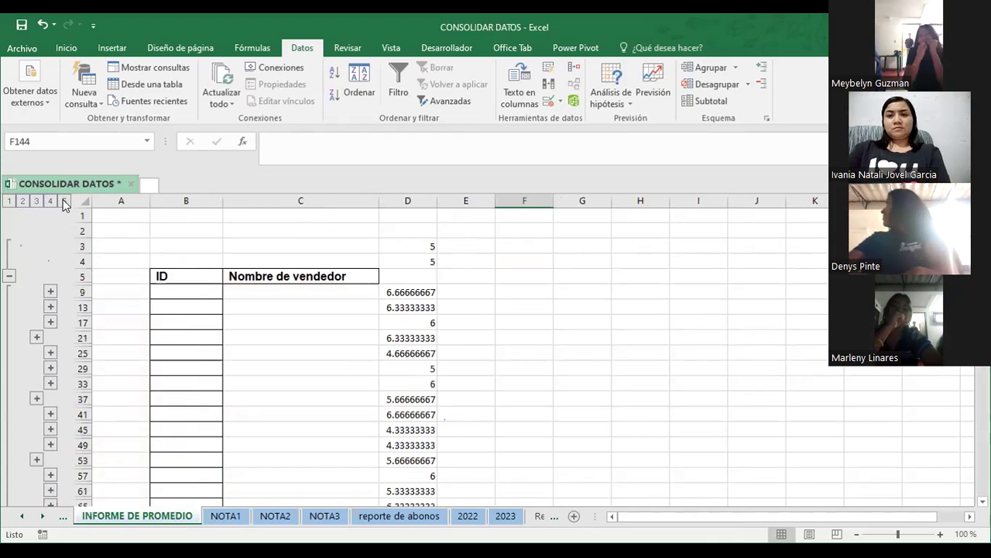
pyautogui.click(63, 200)
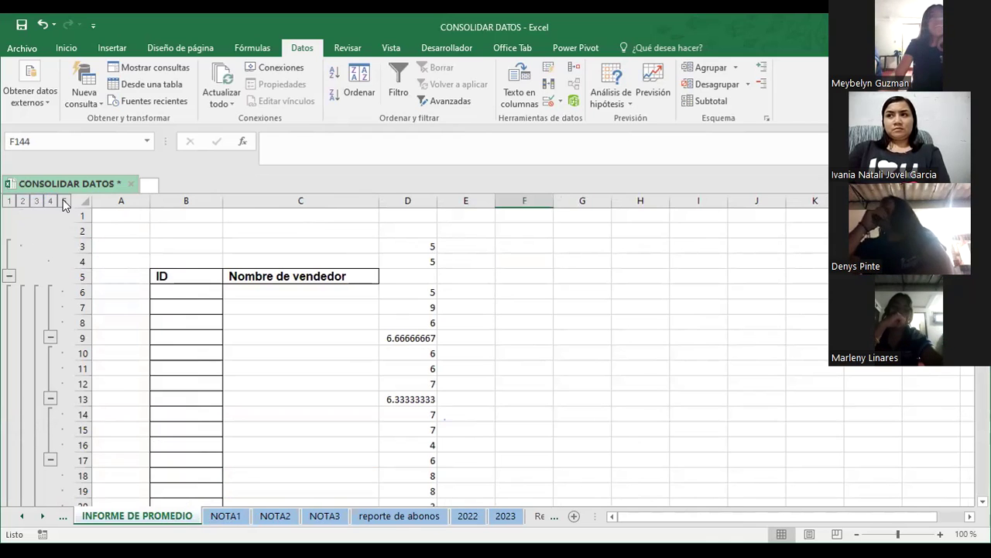
# Collapse the seller grade groups under rows 9 through 49, then inspect D21's average formula.
pyautogui.click(9, 276)
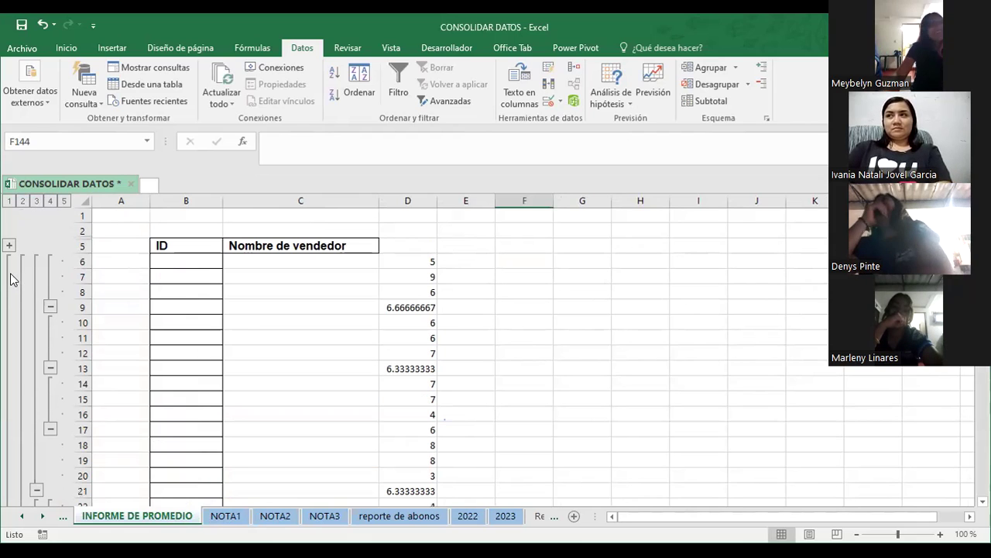
pyautogui.click(50, 307)
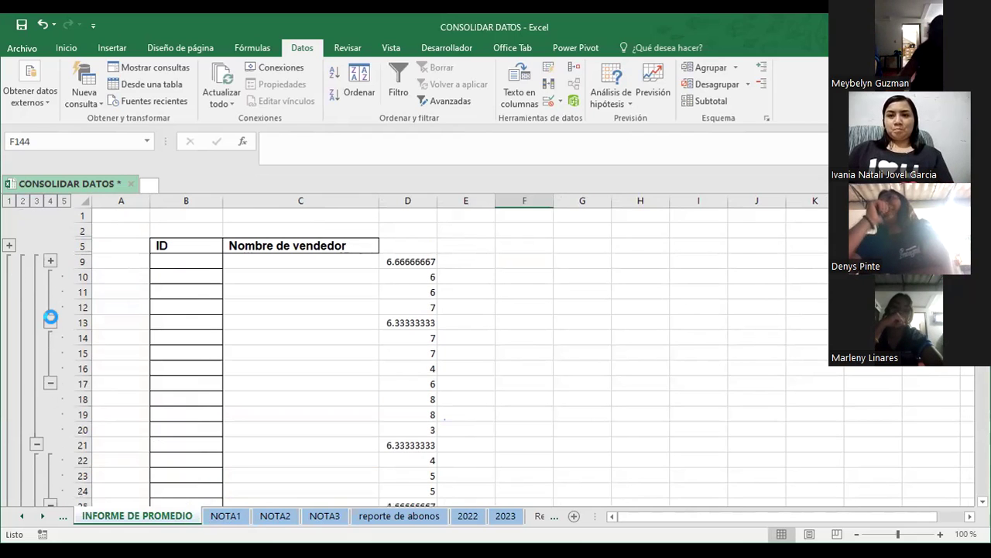
pyautogui.click(50, 319)
pyautogui.click(50, 338)
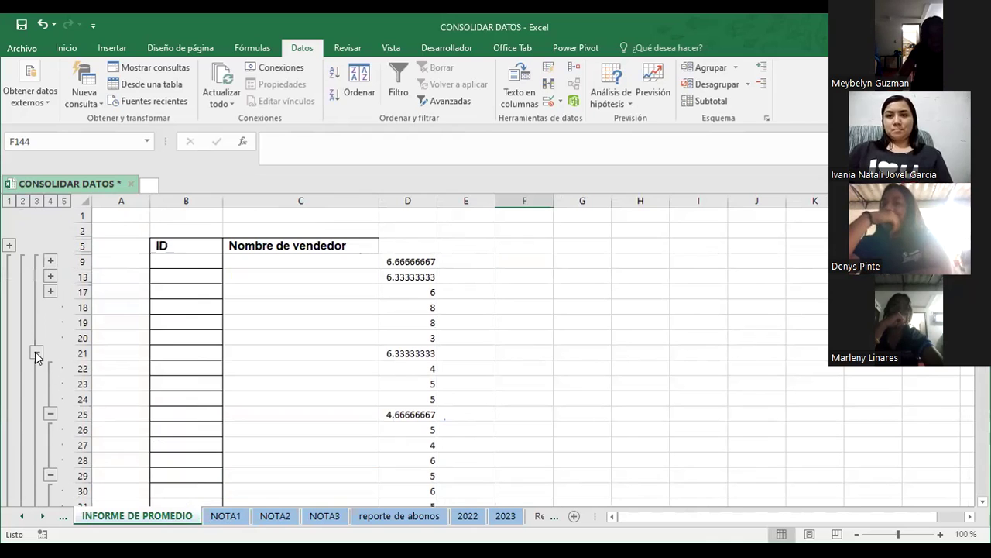
pyautogui.click(36, 353)
pyautogui.click(51, 382)
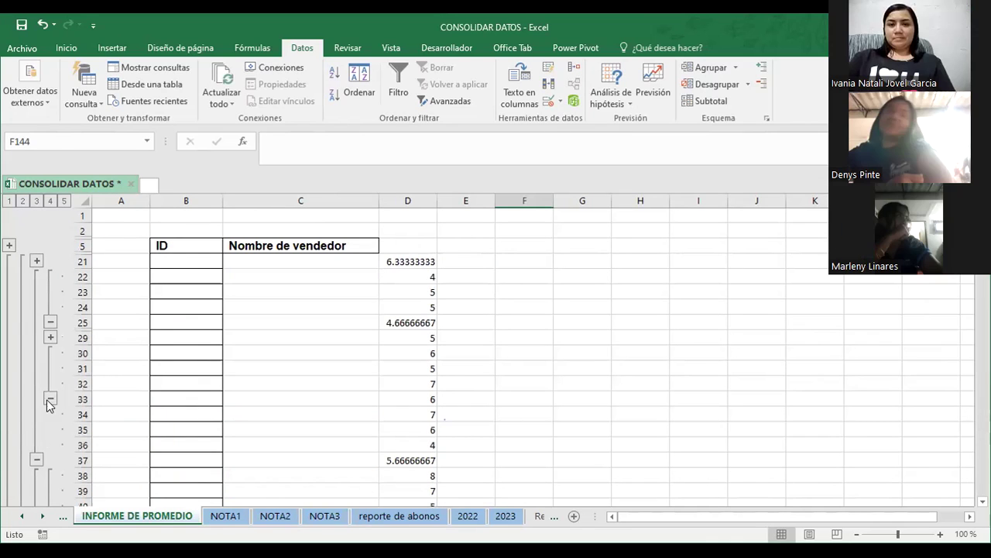
pyautogui.click(49, 399)
pyautogui.click(38, 415)
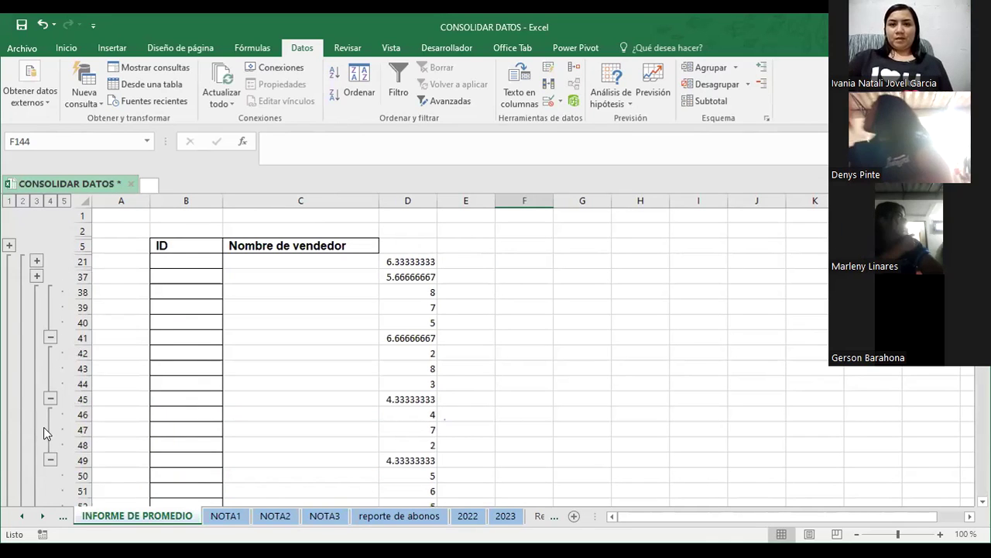
pyautogui.click(50, 399)
pyautogui.click(50, 414)
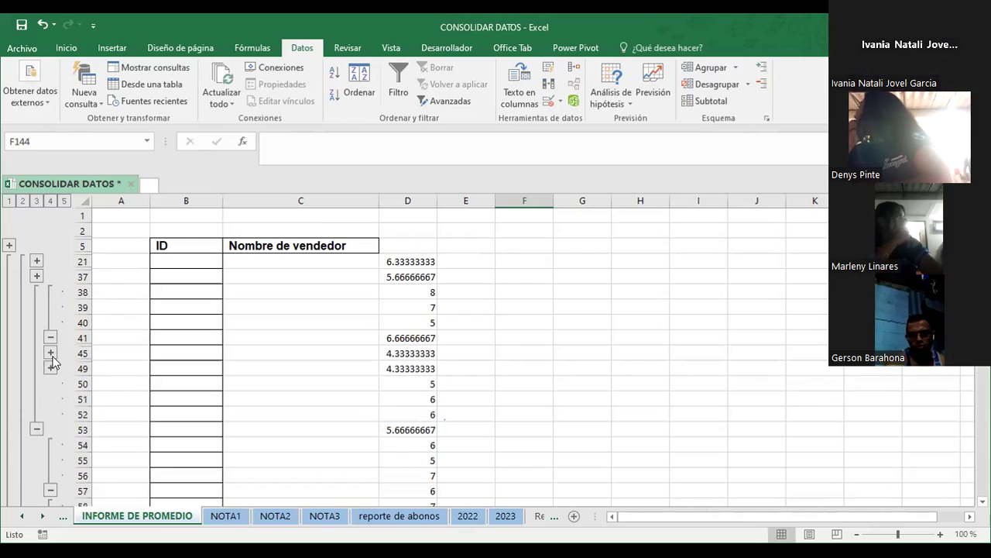
pyautogui.click(49, 336)
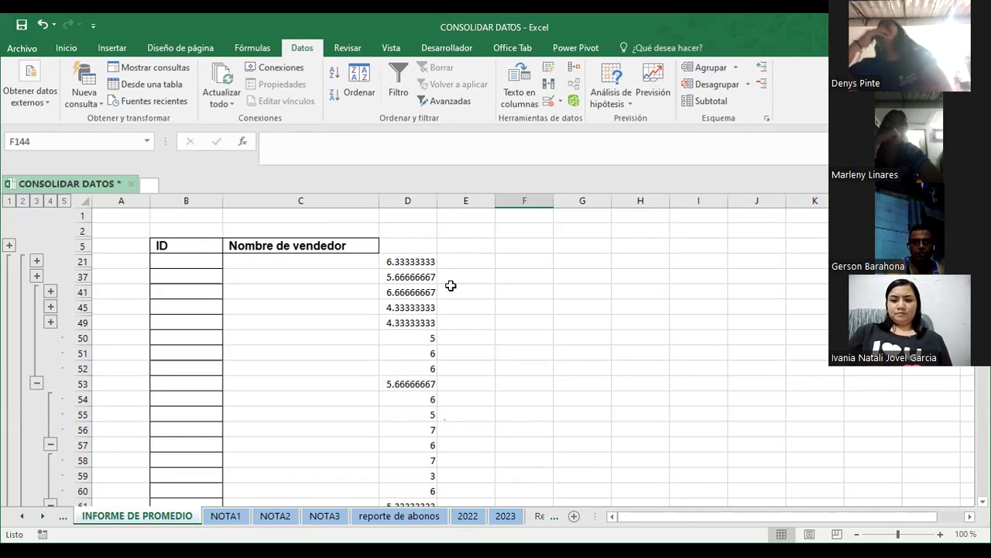
pyautogui.click(398, 258)
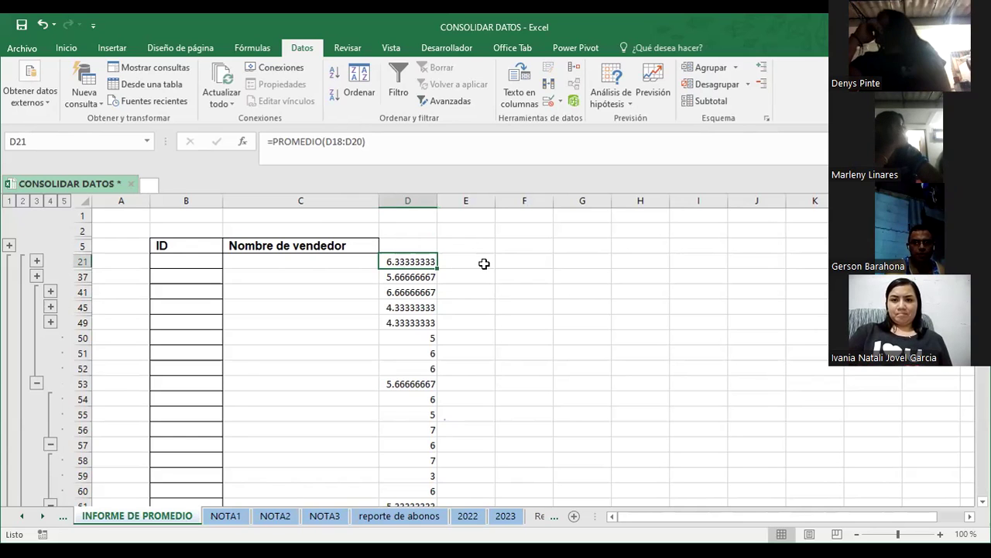
# Enter 7 as the first seller's grade in B3 on NOTA1 and NOTA2.
pyautogui.click(231, 518)
pyautogui.click(393, 356)
pyautogui.click(192, 233)
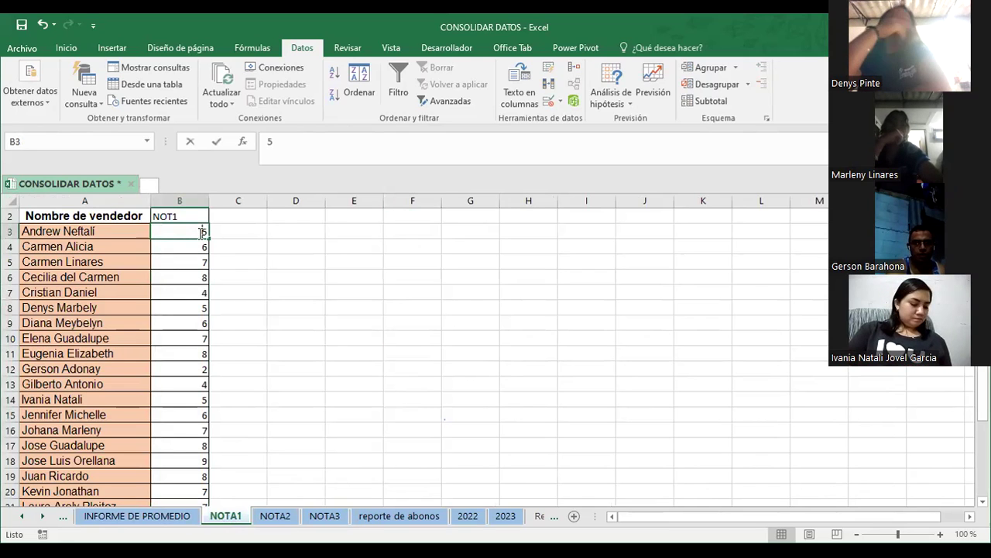
pyautogui.write('7')
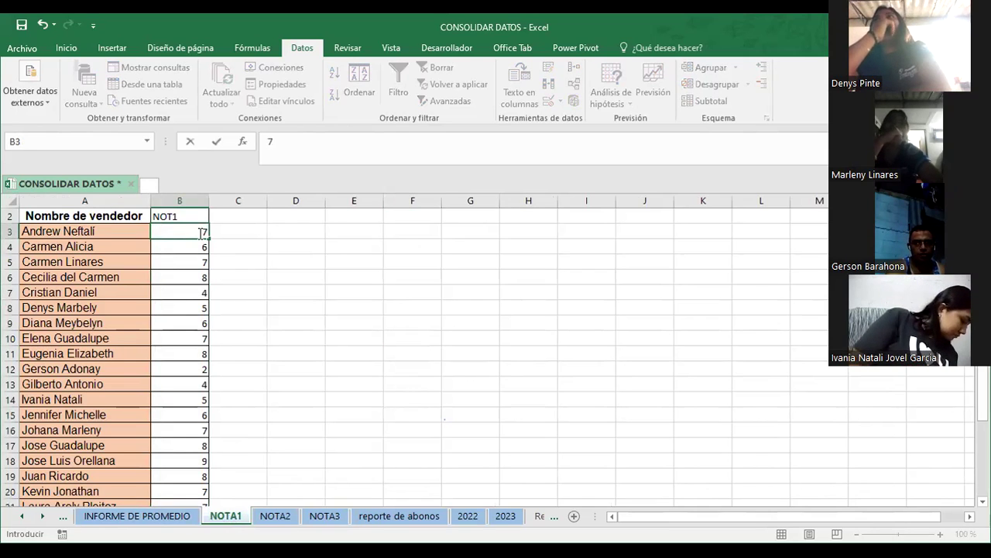
pyautogui.press('Return')
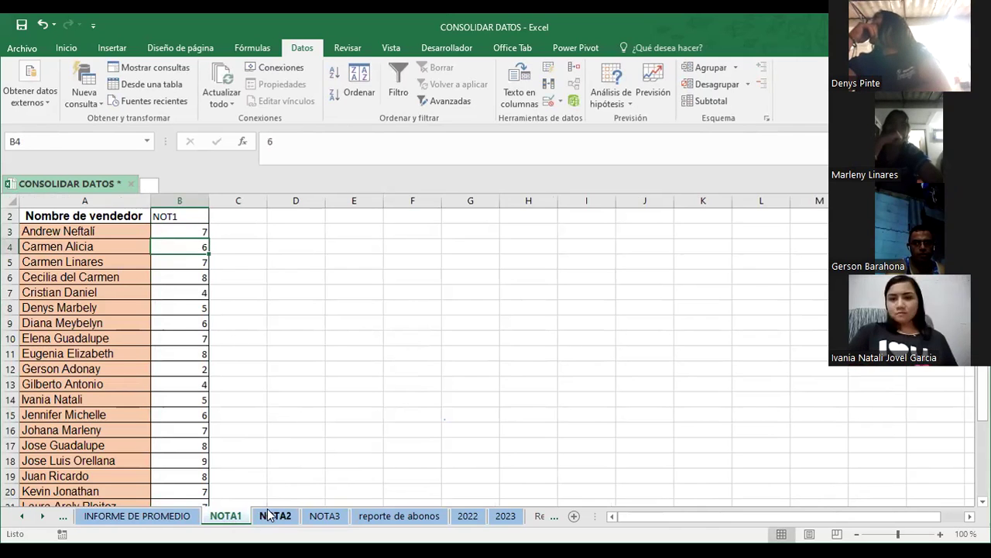
pyautogui.click(270, 515)
pyautogui.click(185, 230)
pyautogui.write('7')
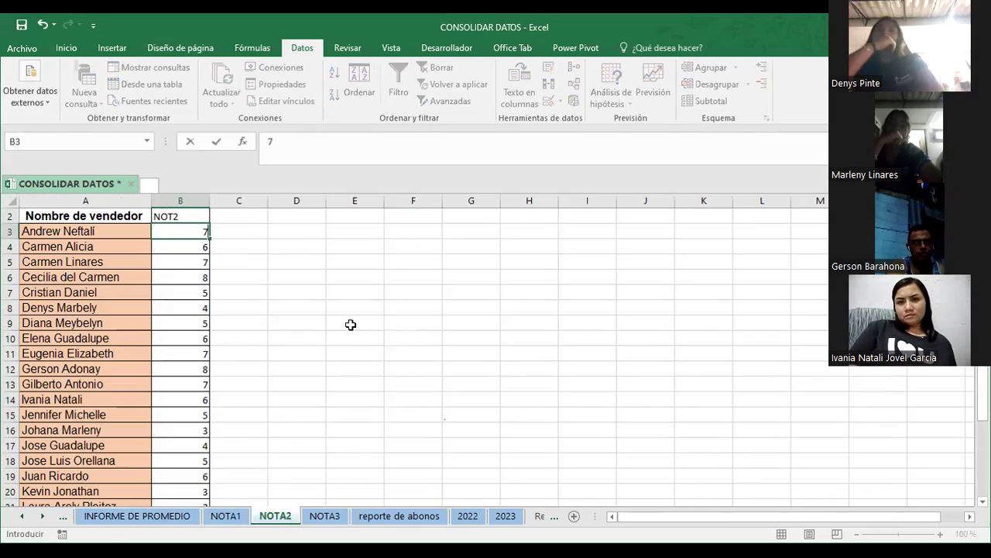
pyautogui.click(358, 338)
# Check the first seller's NOTA3 grade, then return to INFORME DE PROMEDIO and select D21.
pyautogui.click(332, 518)
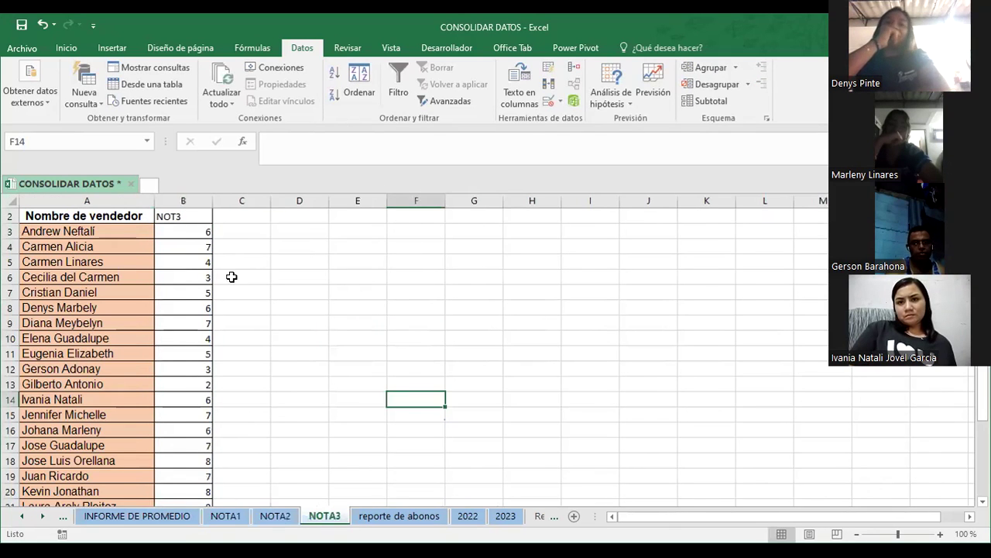
pyautogui.click(190, 229)
pyautogui.click(299, 276)
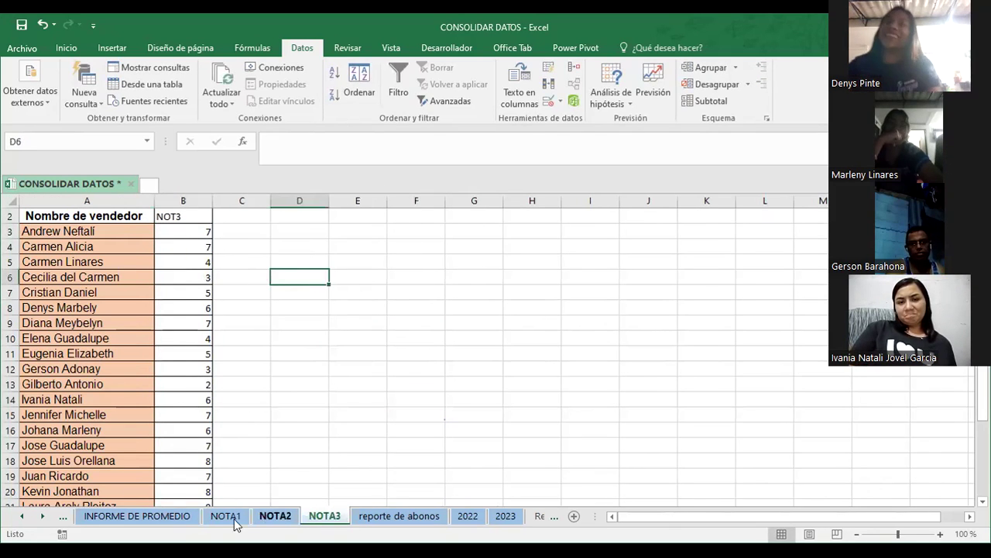
pyautogui.click(174, 514)
pyautogui.click(484, 358)
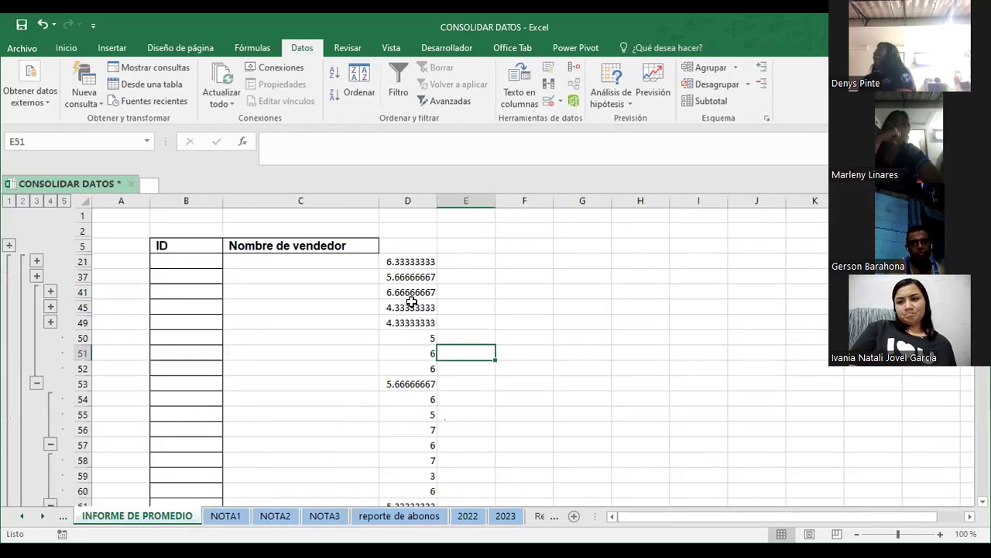
pyautogui.click(396, 260)
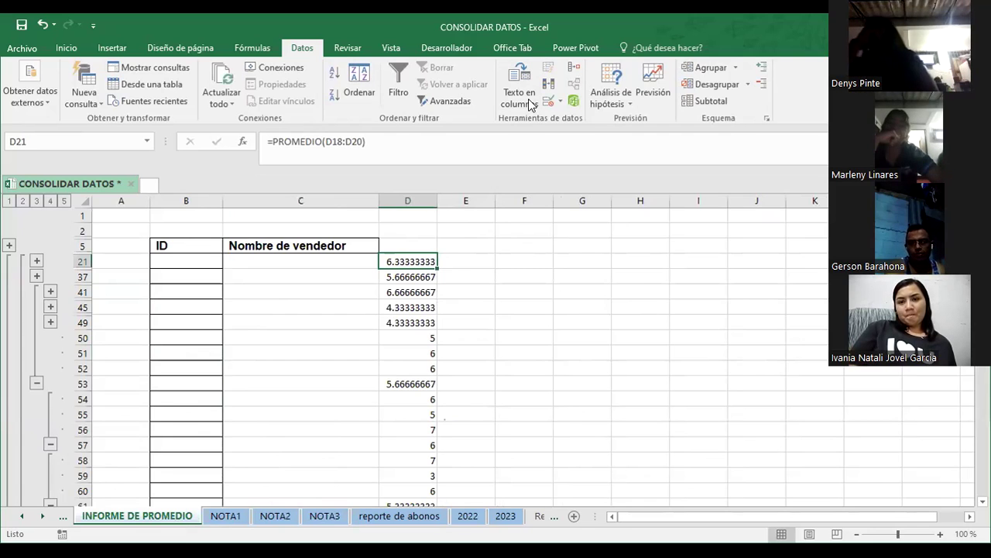
# Reduce D21's decimals so the average displays as 6 instead of 6.33333333.
pyautogui.click(61, 45)
pyautogui.click(507, 97)
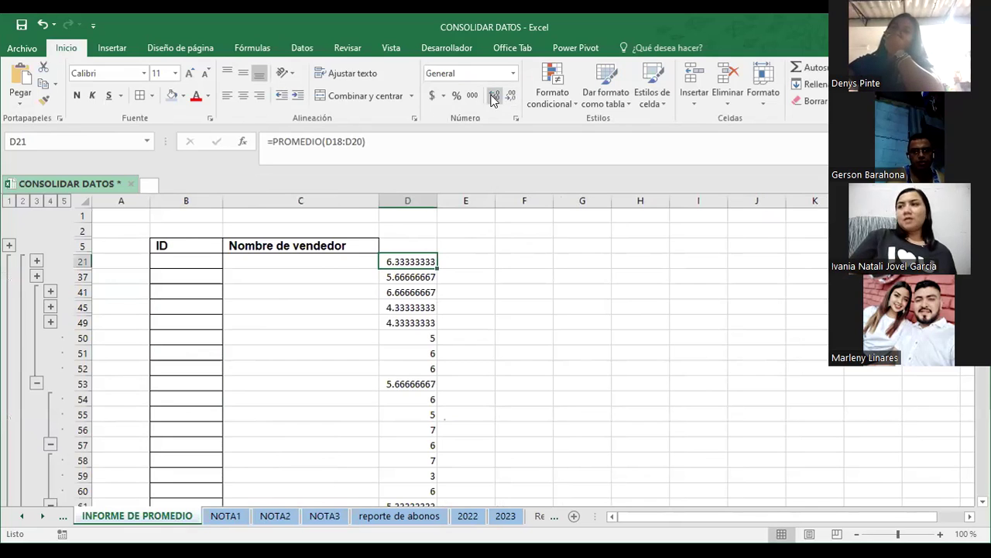
pyautogui.click(509, 97)
pyautogui.click(509, 97)
pyautogui.click(509, 97)
pyautogui.click(510, 97)
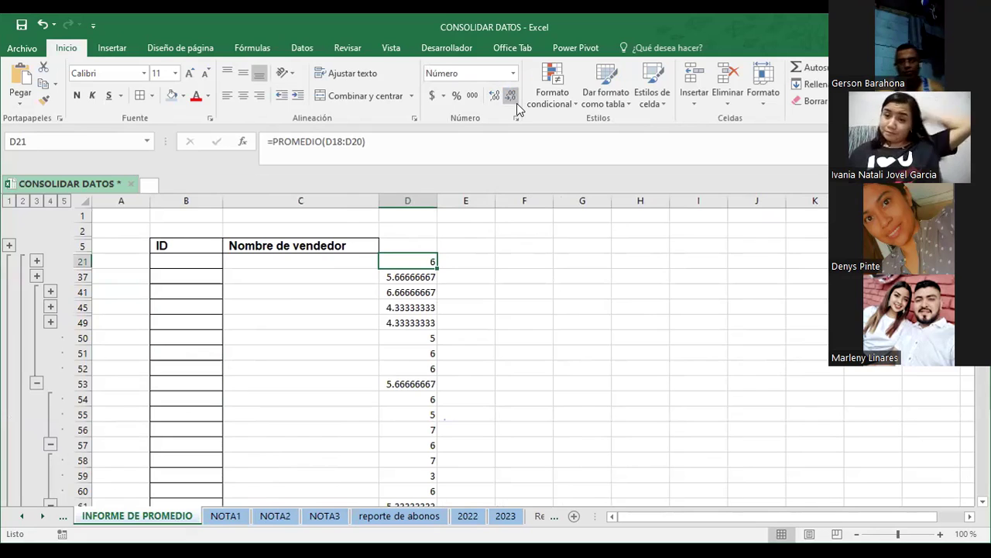
pyautogui.click(577, 308)
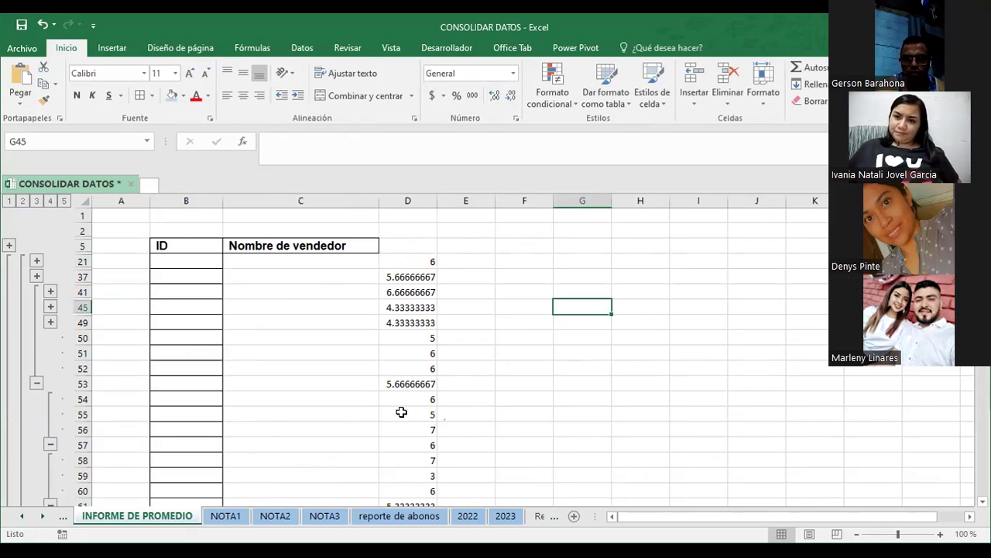
# Delete the INFORME DE PROMEDIO sheet permanently.
pyautogui.rightClick(144, 515)
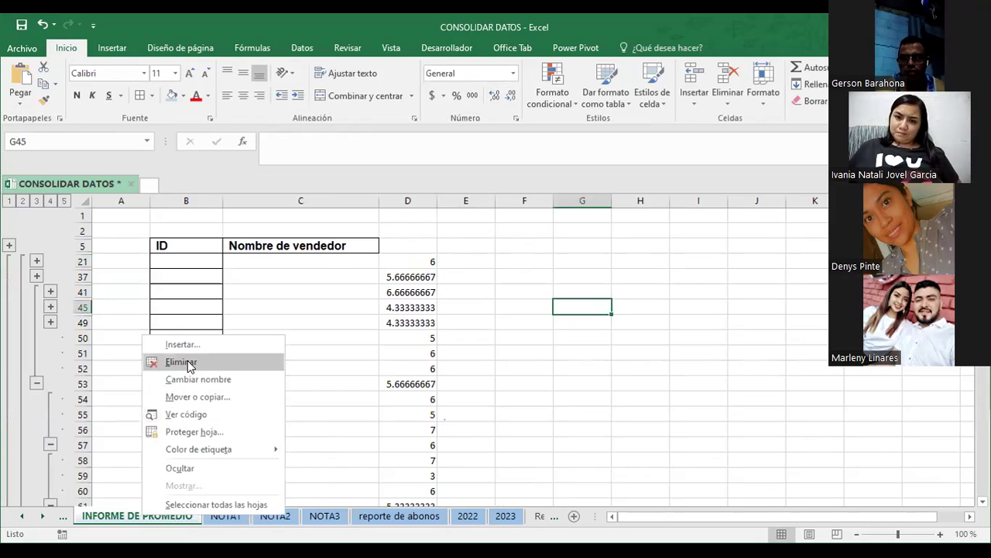
pyautogui.click(188, 362)
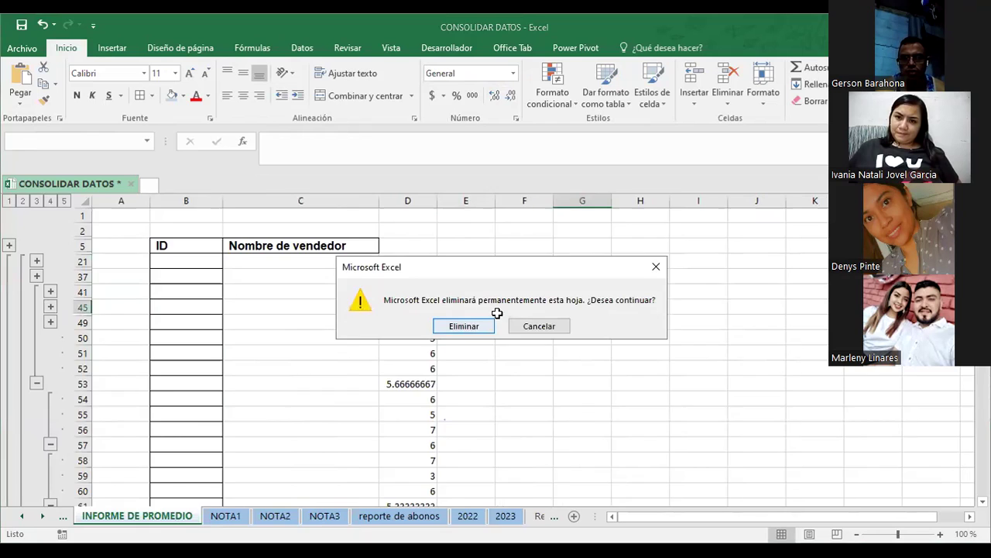
pyautogui.click(459, 326)
pyautogui.click(406, 360)
pyautogui.click(344, 339)
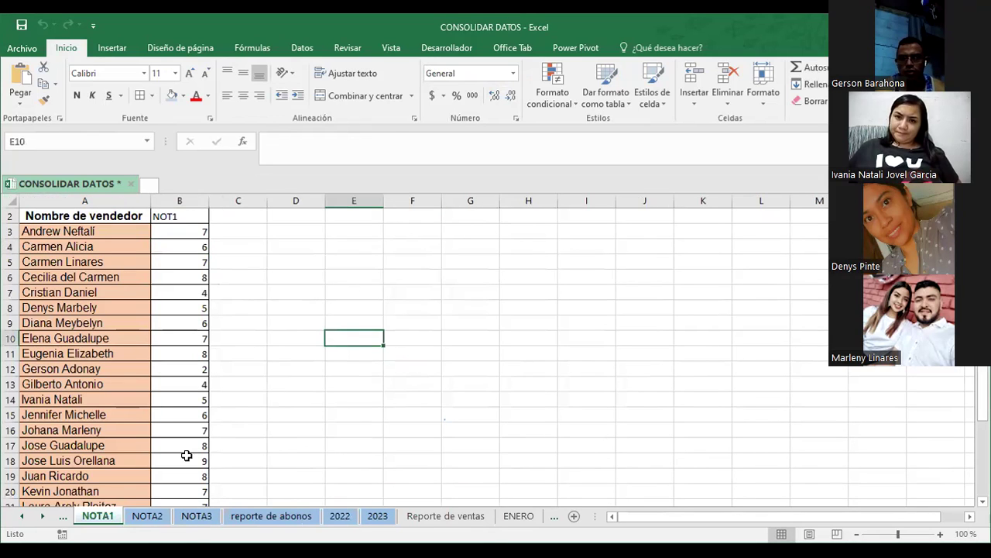
# Browse the sheet tabs, including 3.5 Consolidar datos and reporte de abonos, back to NOTA1.
pyautogui.click(23, 516)
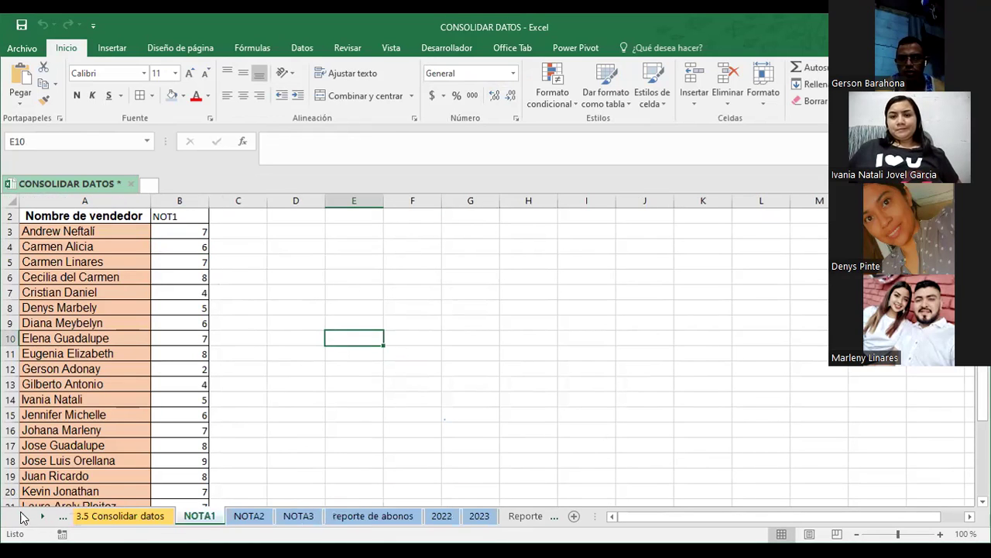
pyautogui.click(121, 520)
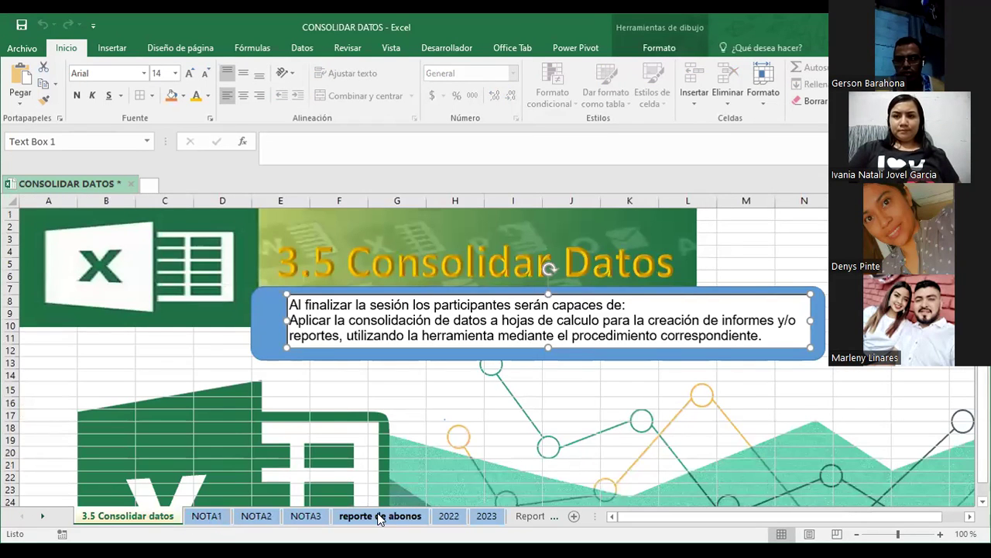
pyautogui.click(381, 516)
pyautogui.click(132, 517)
pyautogui.click(206, 516)
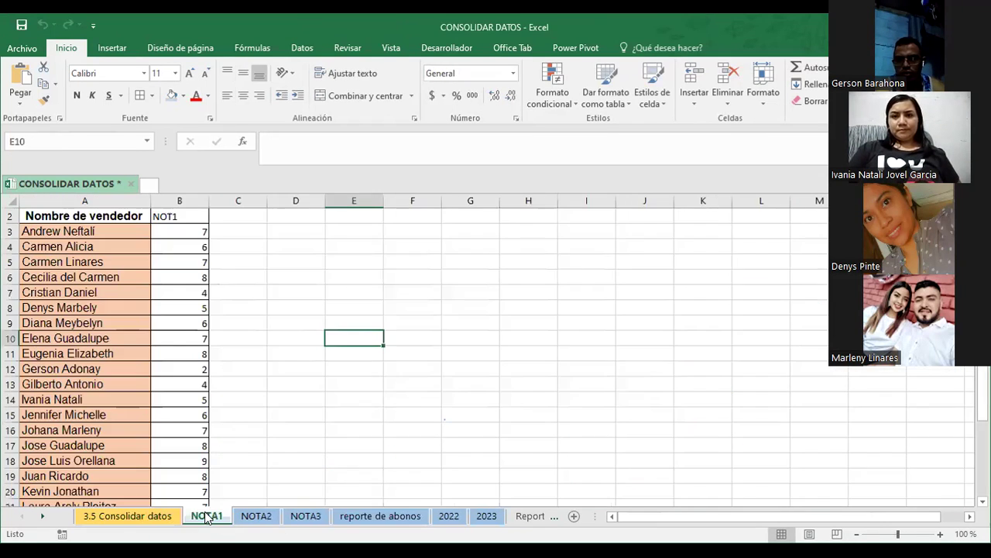
# Insert a new worksheet before NOTA1 and rename it PROMEDIO.
pyautogui.rightClick(207, 518)
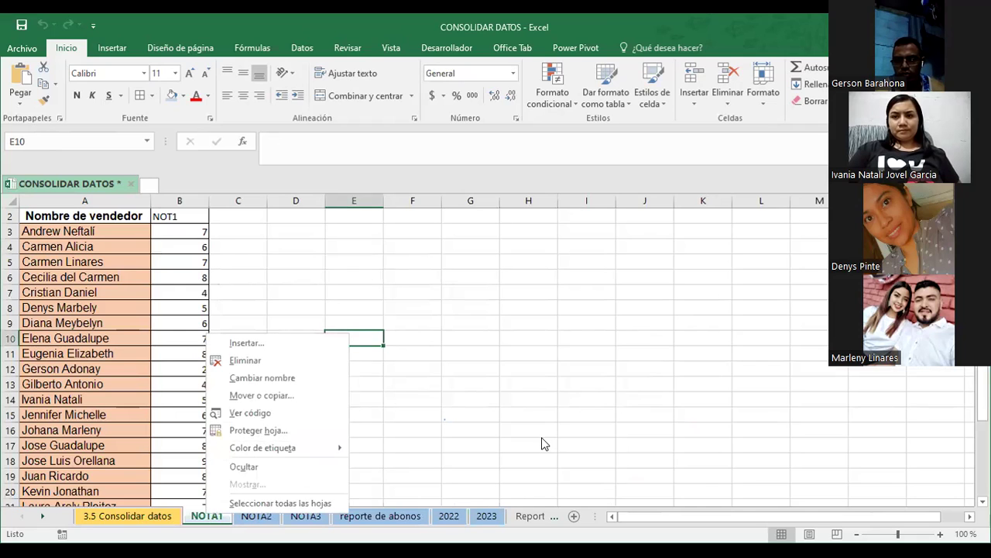
pyautogui.click(573, 516)
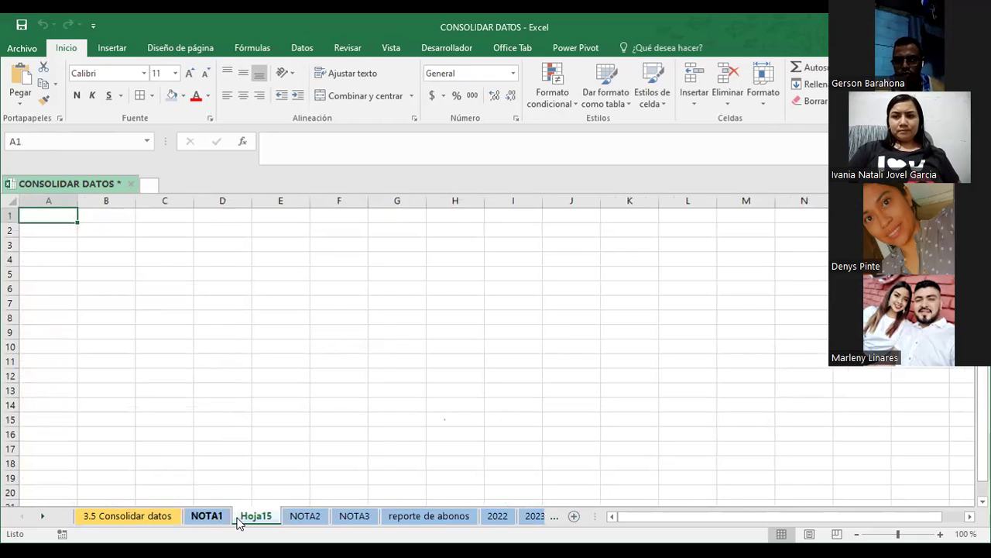
pyautogui.moveTo(238, 518); pyautogui.dragTo(217, 517)
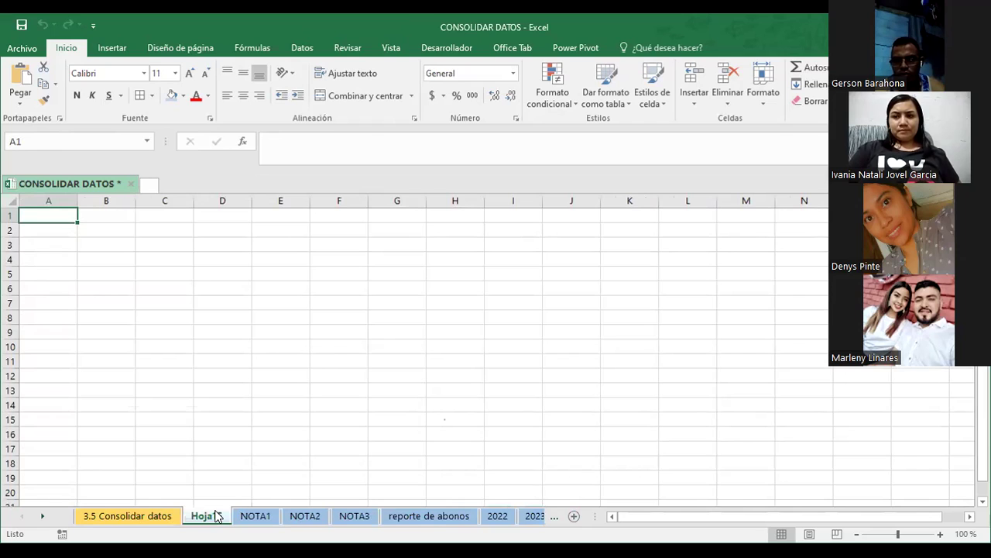
pyautogui.rightClick(217, 516)
pyautogui.click(257, 377)
pyautogui.write('PROMEDIO')
pyautogui.press('Return')
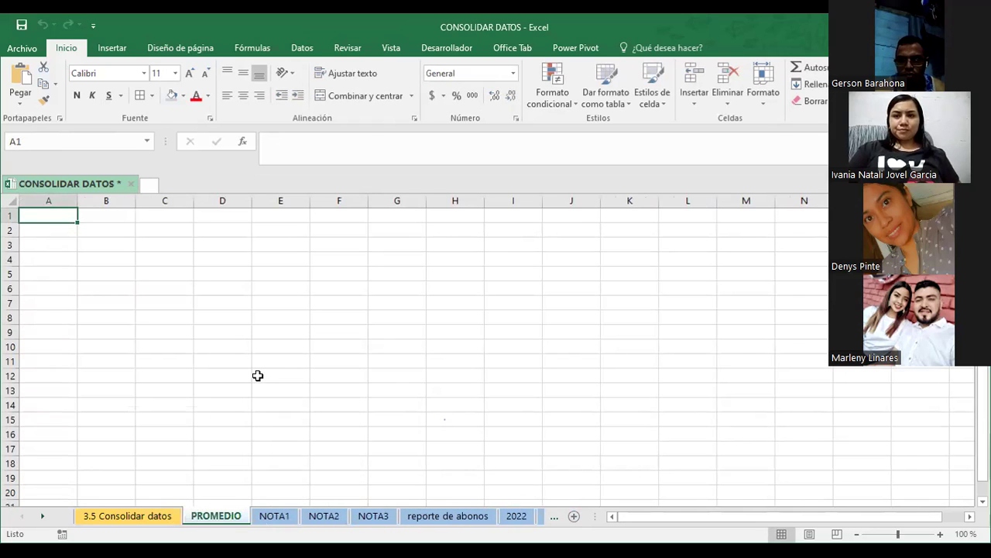
# Switch between NOTA1 and PROMEDIO, then start and cancel an entry in PROMEDIO's A1.
pyautogui.click(258, 377)
pyautogui.click(272, 515)
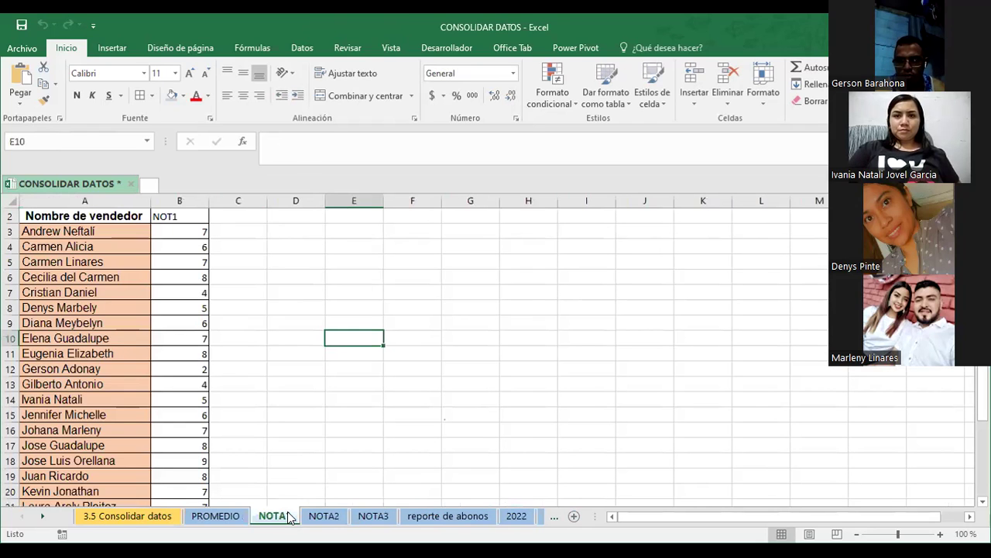
pyautogui.click(220, 517)
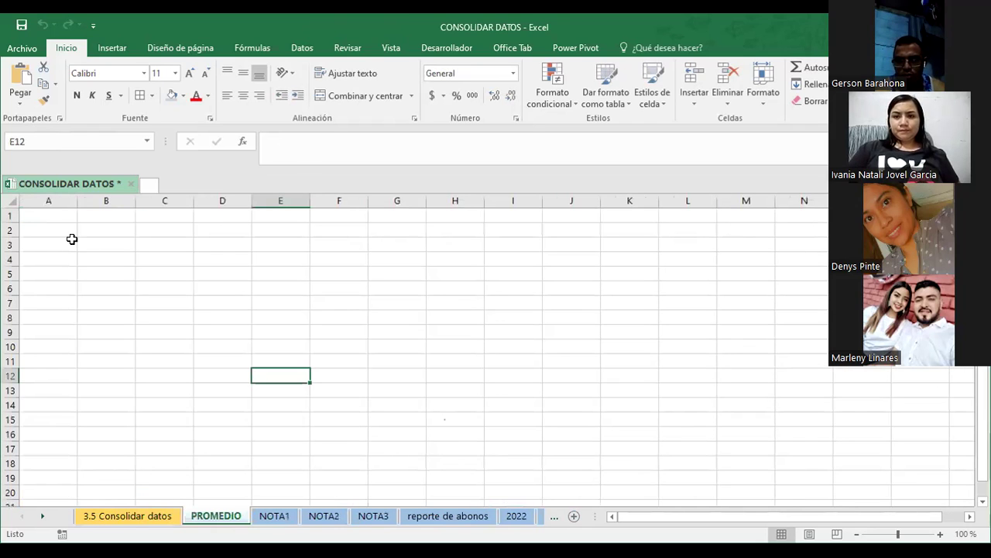
pyautogui.click(52, 217)
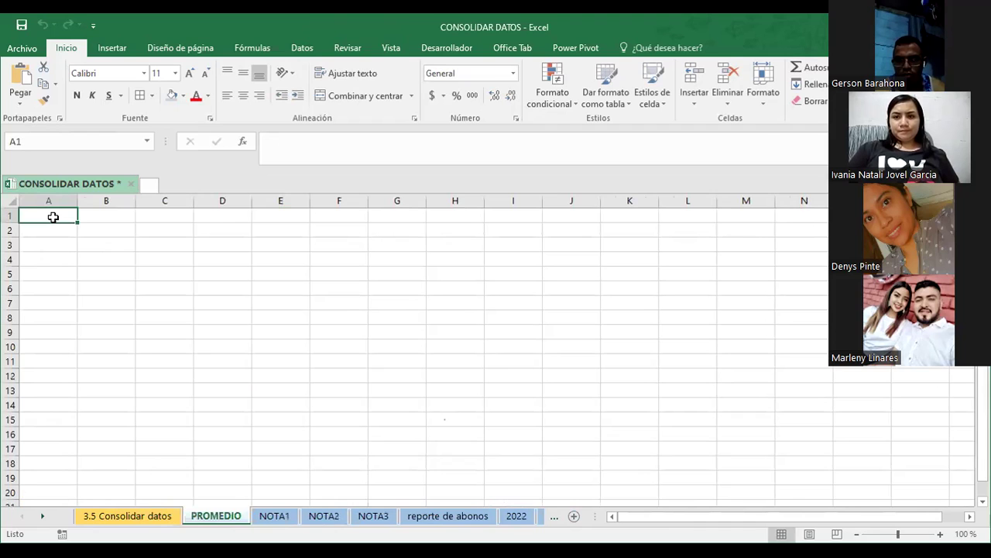
pyautogui.write('NOM')
pyautogui.press('Escape')
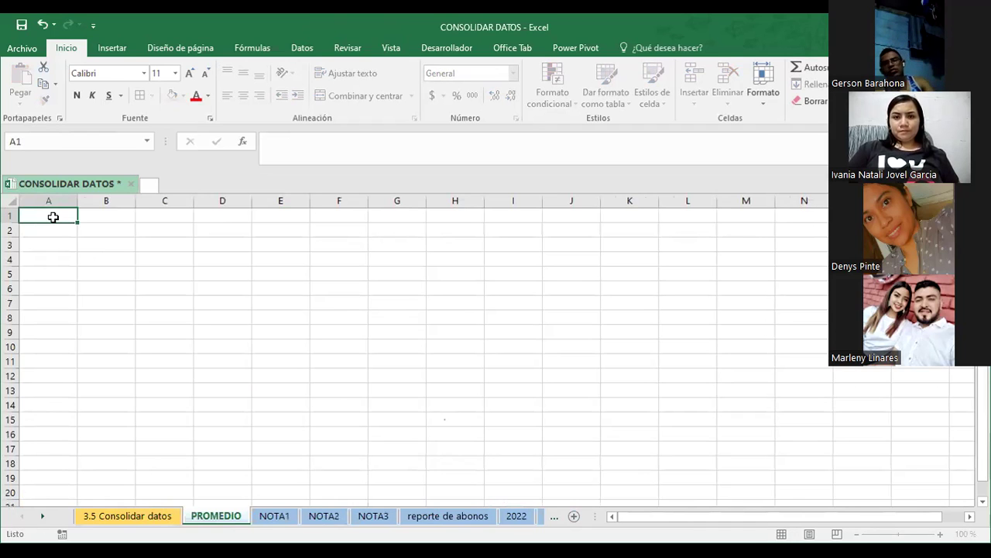
# Copy the seller names from NOTA2 into PROMEDIO column A and autofit the column.
pyautogui.click(271, 518)
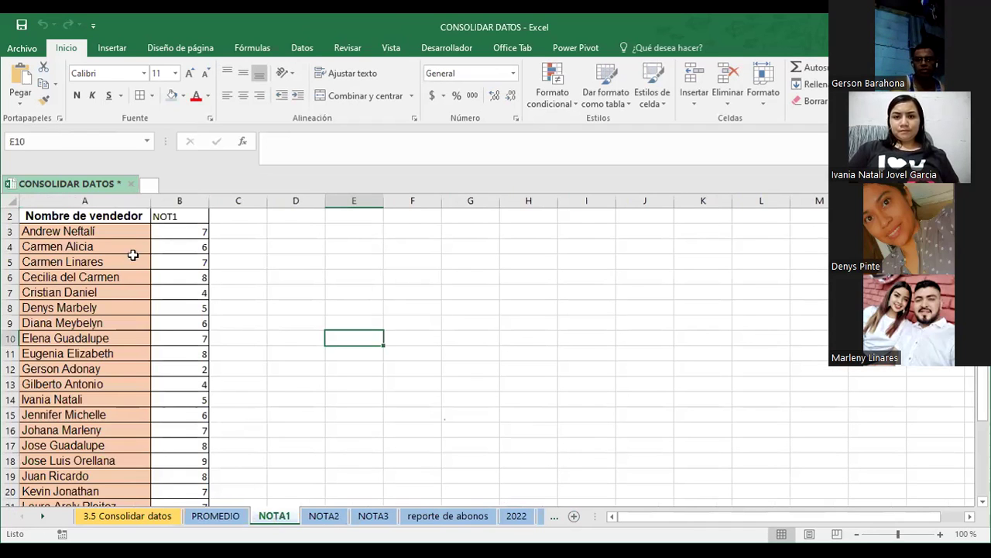
pyautogui.click(323, 517)
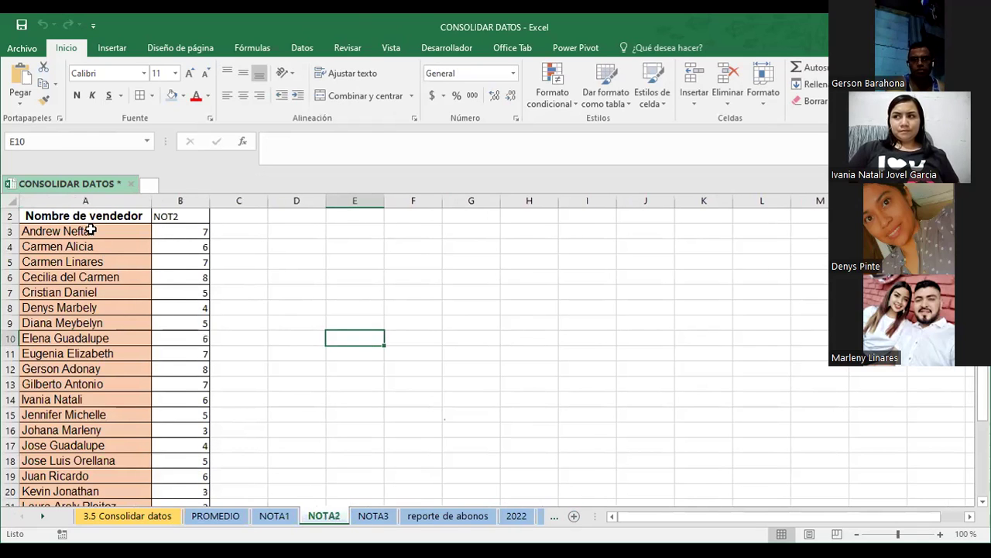
pyautogui.moveTo(91, 217)
pyautogui.mouseDown()
pyautogui.moveTo(93, 504)
pyautogui.moveTo(106, 462)
pyautogui.mouseUp()
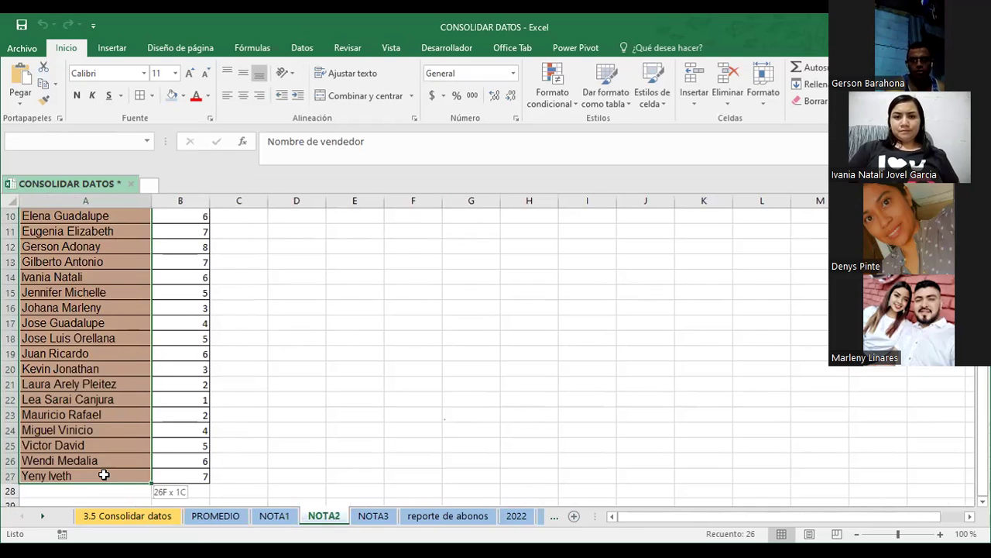
pyautogui.hotkey('ctrl', 'c')
pyautogui.click(216, 516)
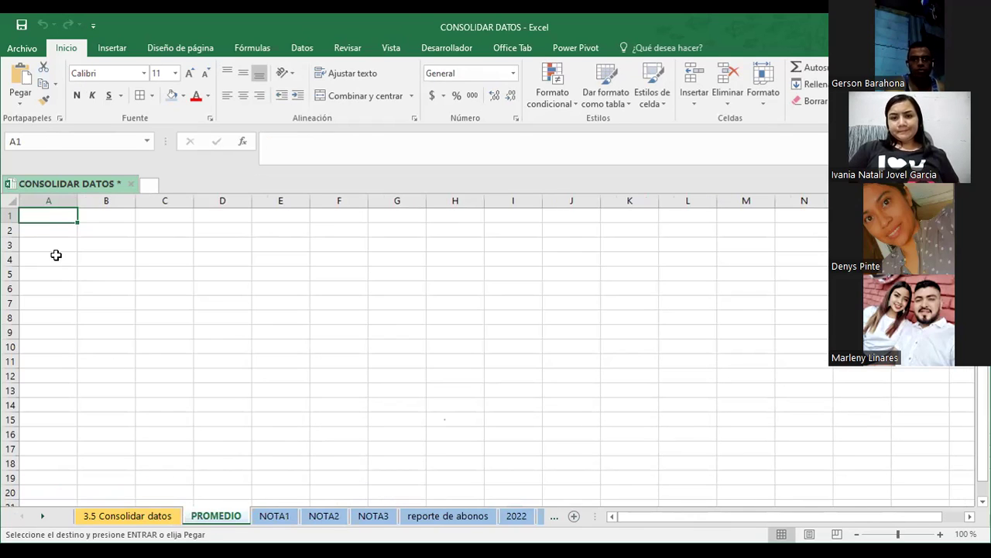
pyautogui.hotkey('ctrl', 'v')
pyautogui.click(200, 246)
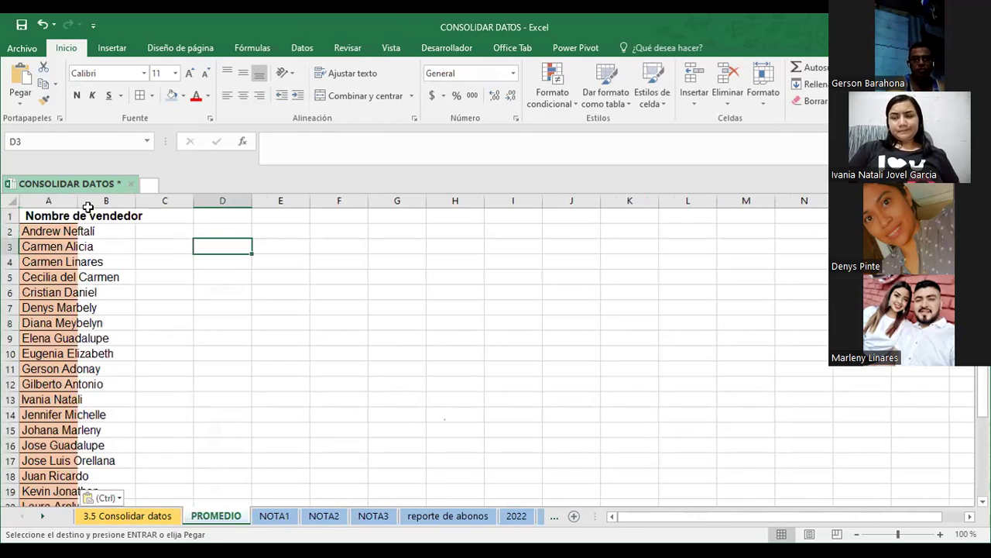
pyautogui.doubleClick(74, 201)
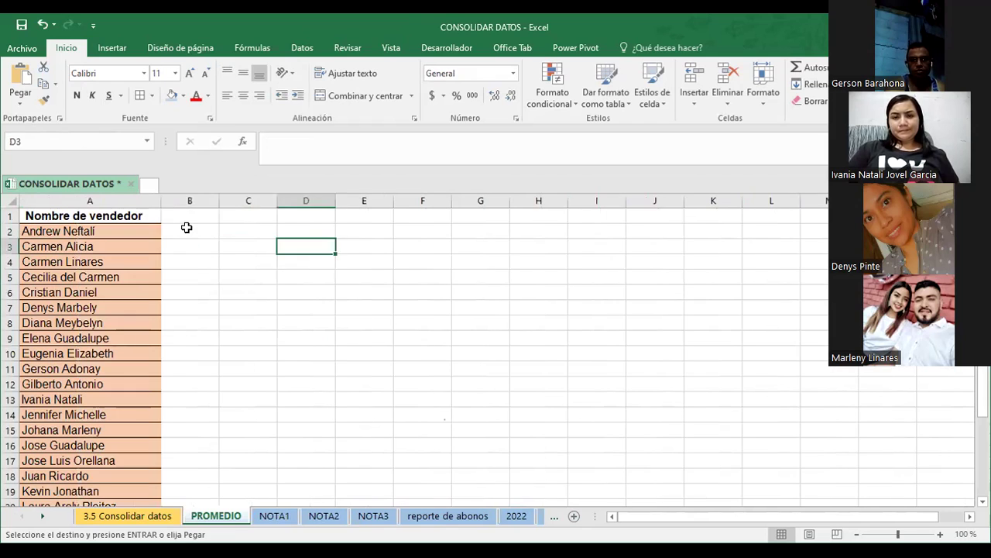
pyautogui.click(192, 219)
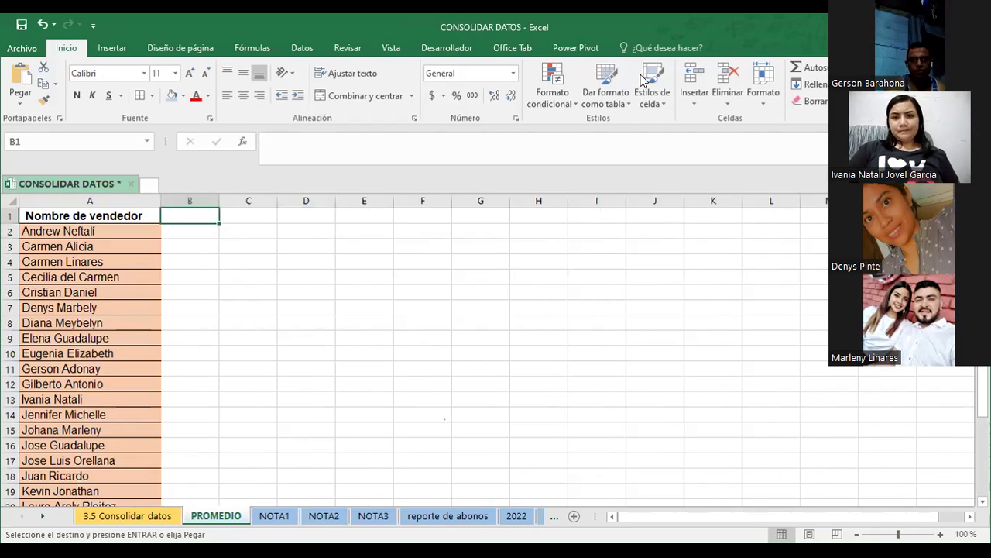
# Inspect the NOTA1 and NOTA2 grade sheets, including NOTA2's header row 2.
pyautogui.click(279, 515)
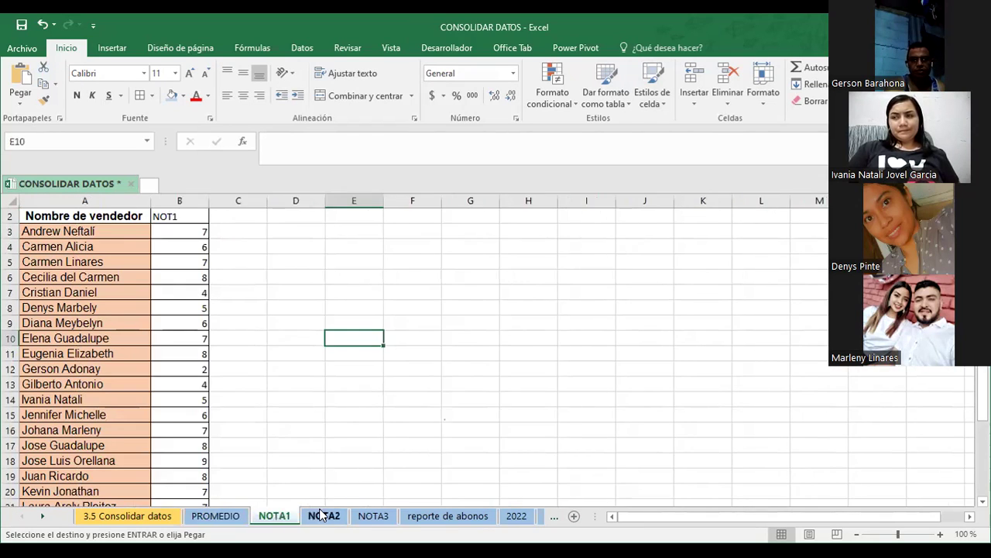
pyautogui.click(278, 270)
pyautogui.scroll(1, 278, 270)
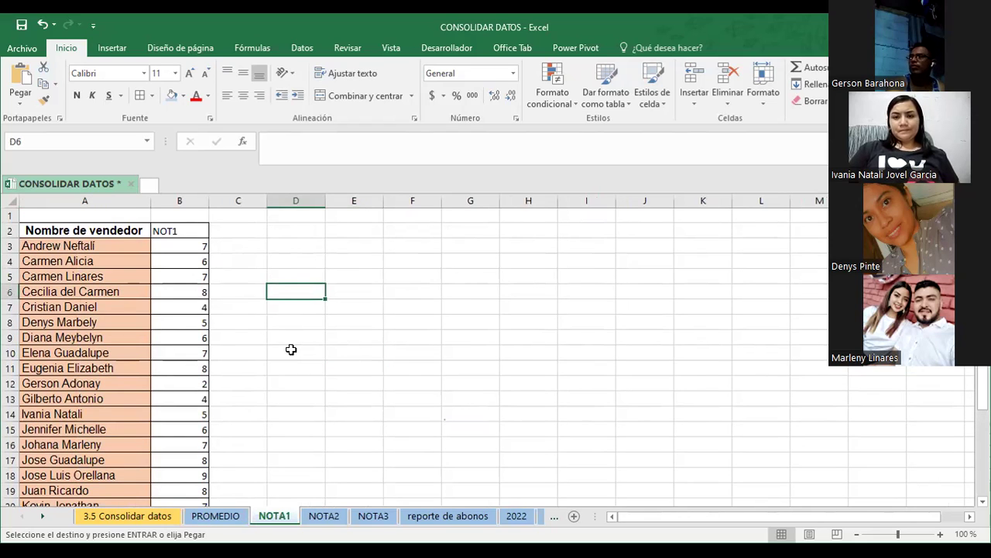
pyautogui.click(324, 516)
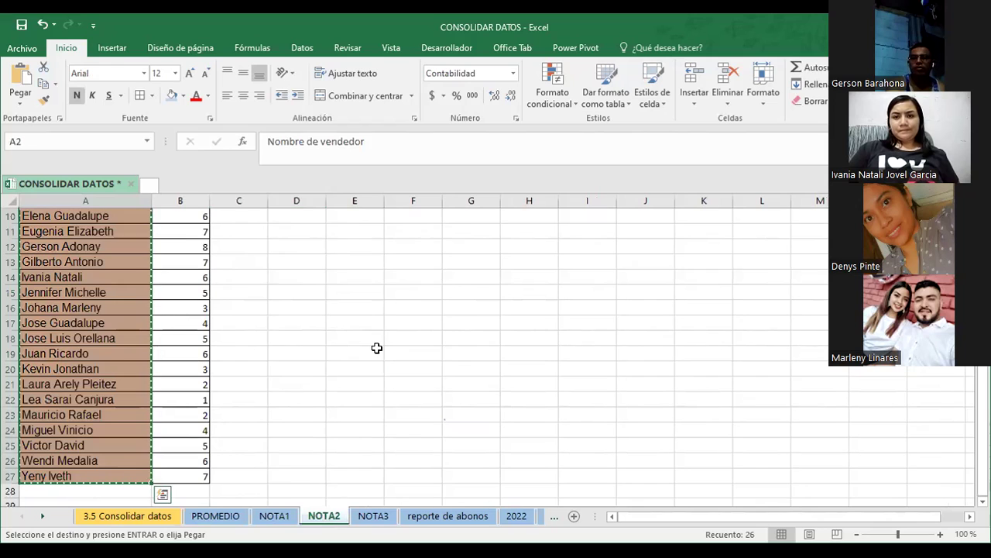
pyautogui.scroll(2, 374, 363)
pyautogui.scroll(1, 374, 363)
pyautogui.click(373, 365)
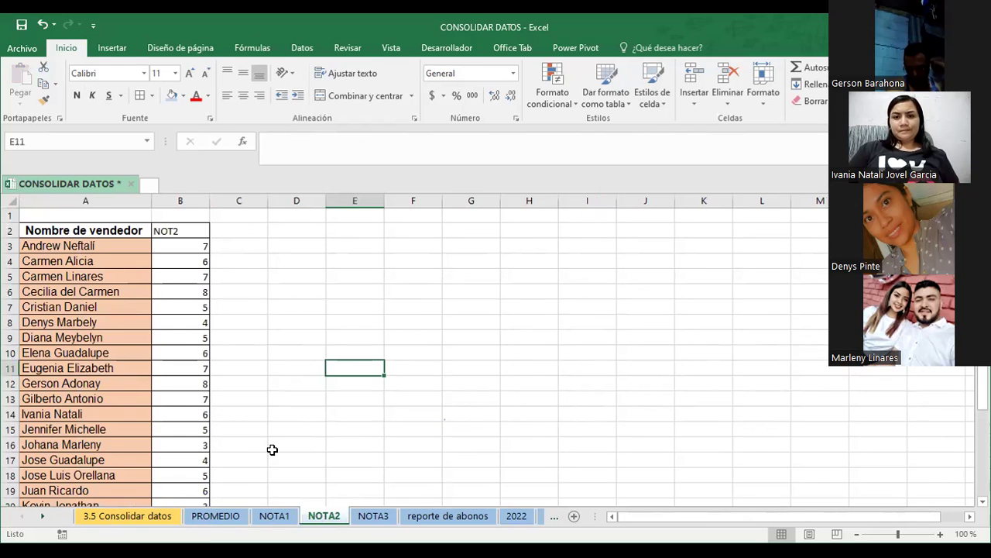
pyautogui.click(12, 231)
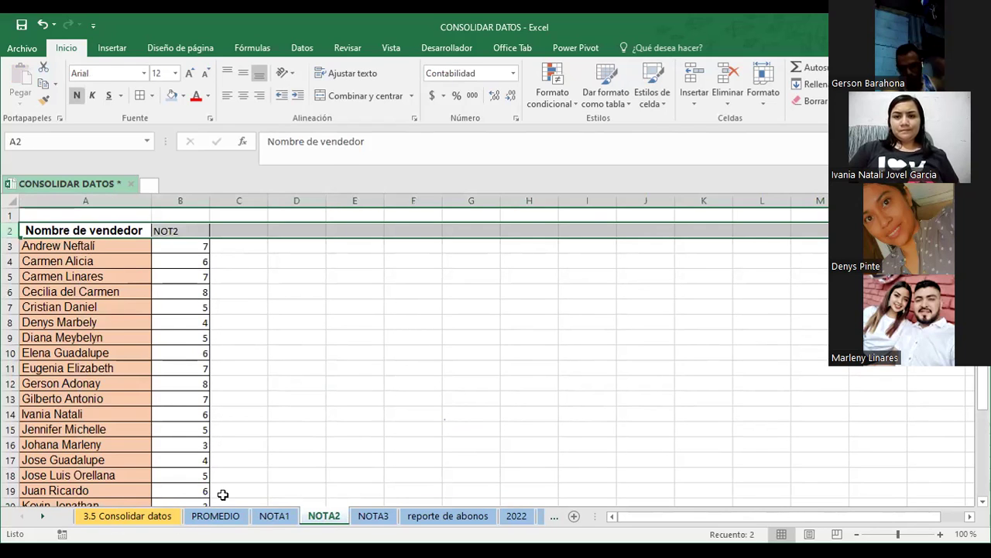
pyautogui.click(267, 516)
pyautogui.click(398, 400)
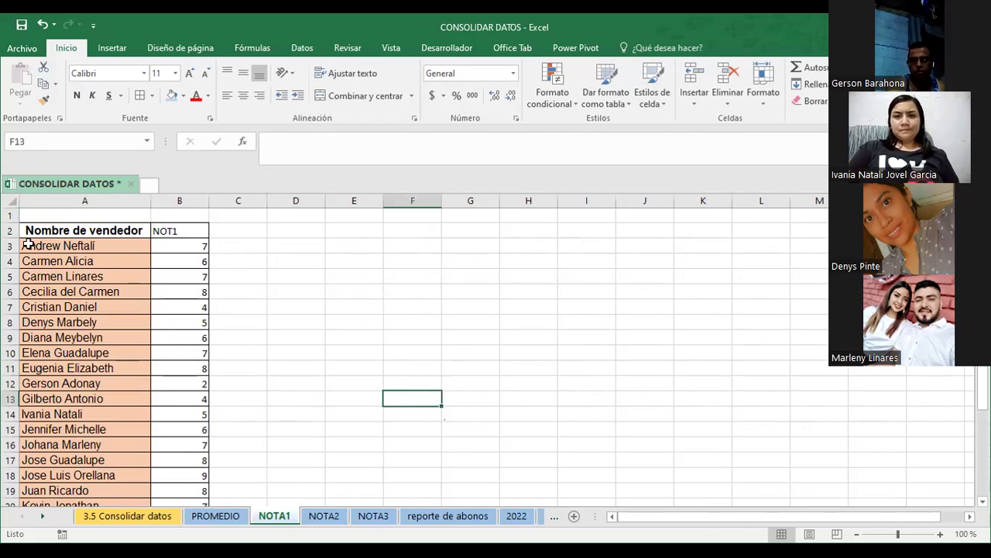
# Look over NOTA3 and NOTA1, ending back on the PROMEDIO sheet.
pyautogui.click(373, 515)
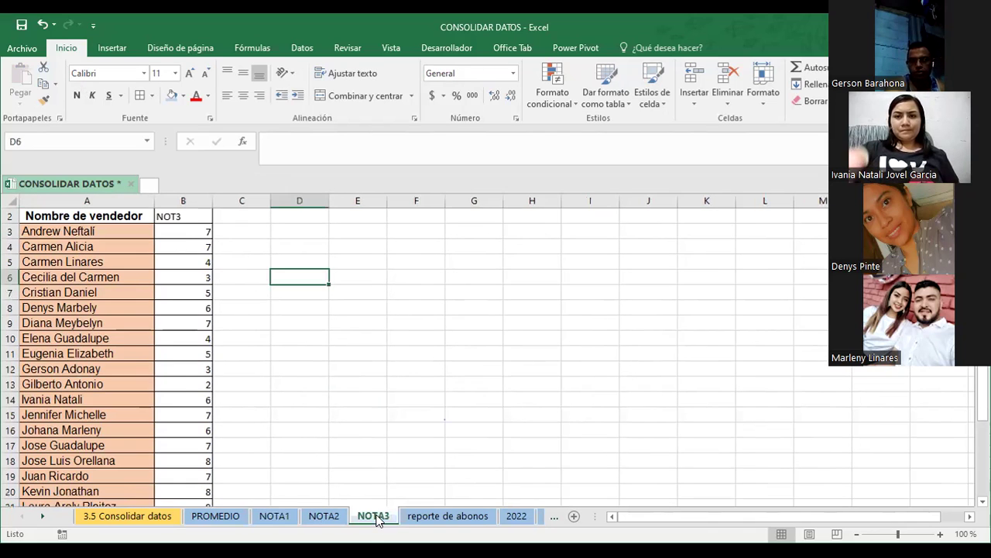
pyautogui.click(454, 371)
pyautogui.scroll(1, 455, 371)
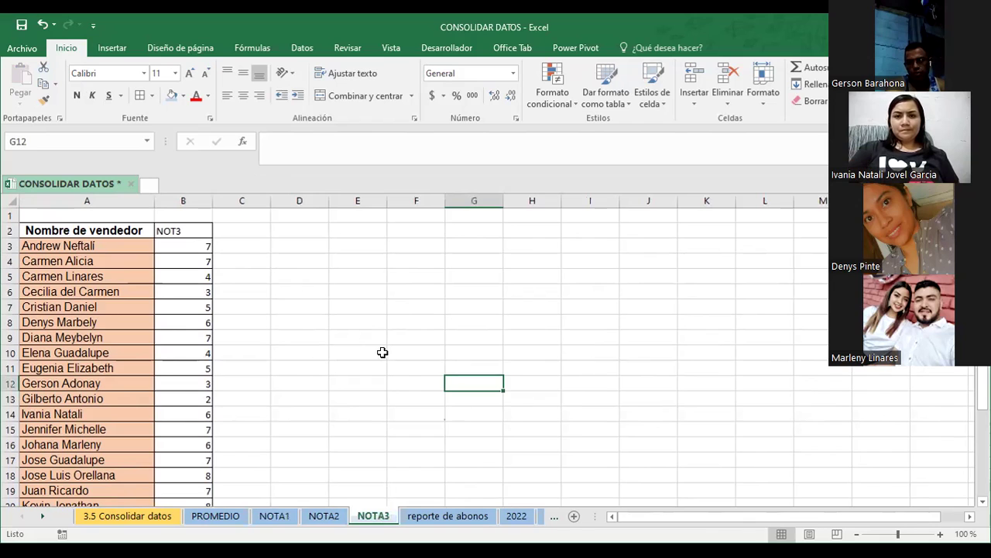
pyautogui.click(215, 517)
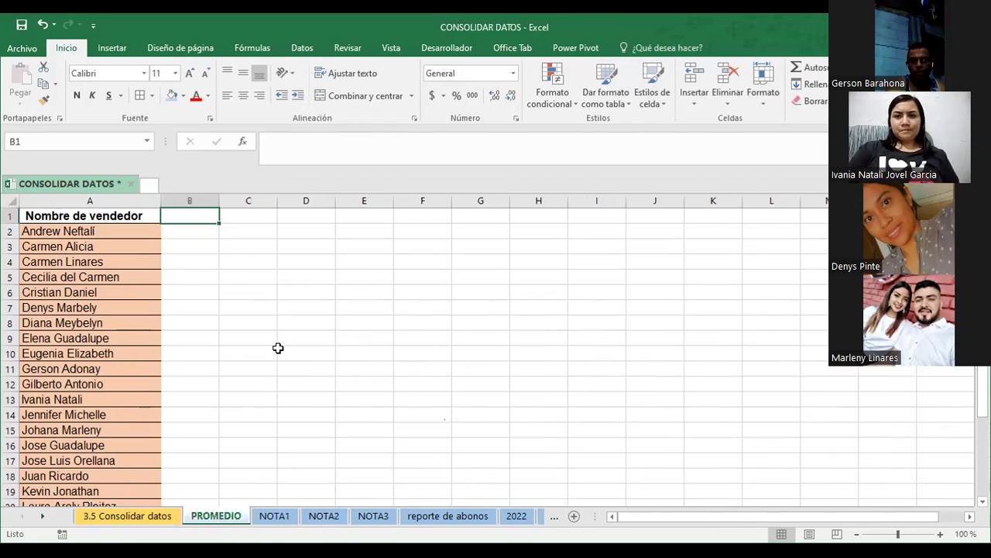
pyautogui.click(278, 348)
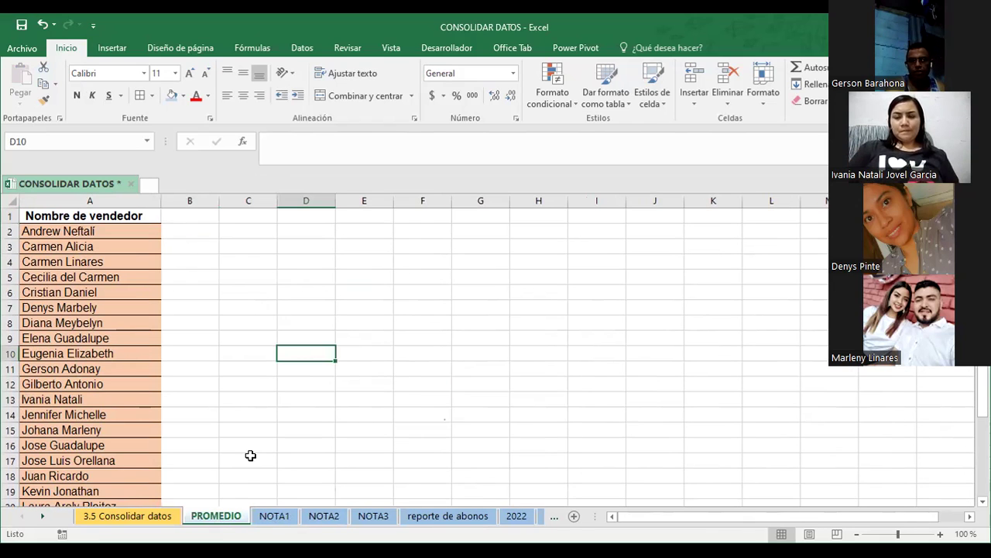
pyautogui.click(273, 517)
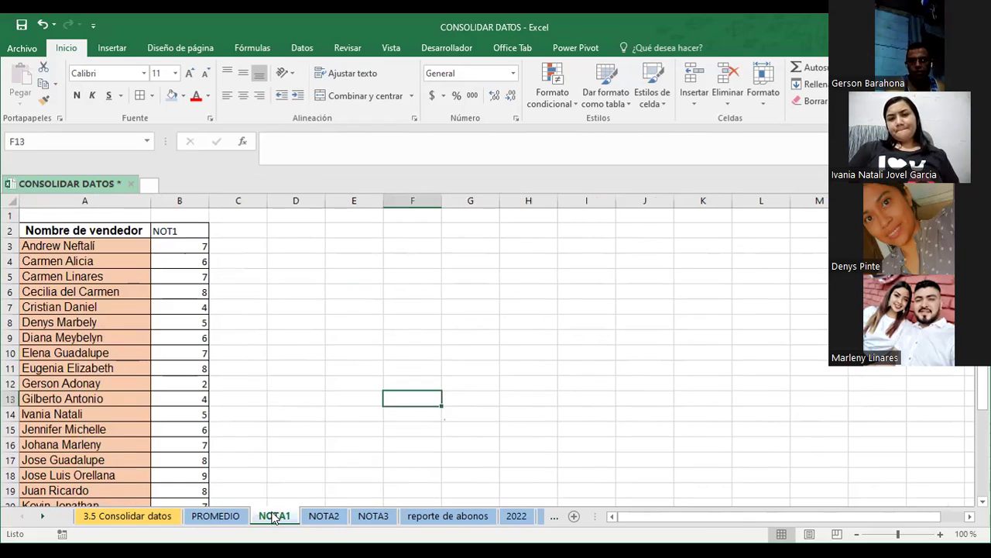
pyautogui.click(209, 517)
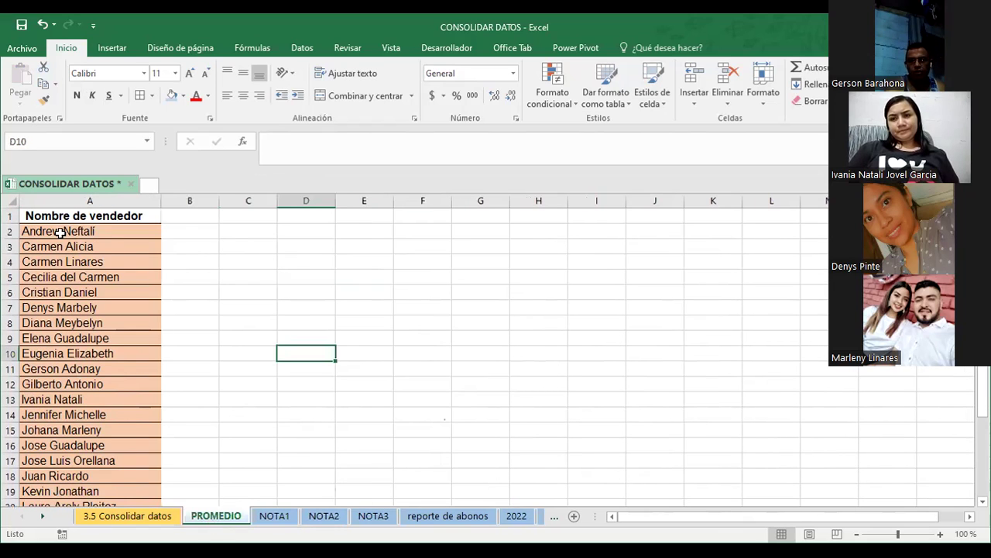
pyautogui.click(224, 271)
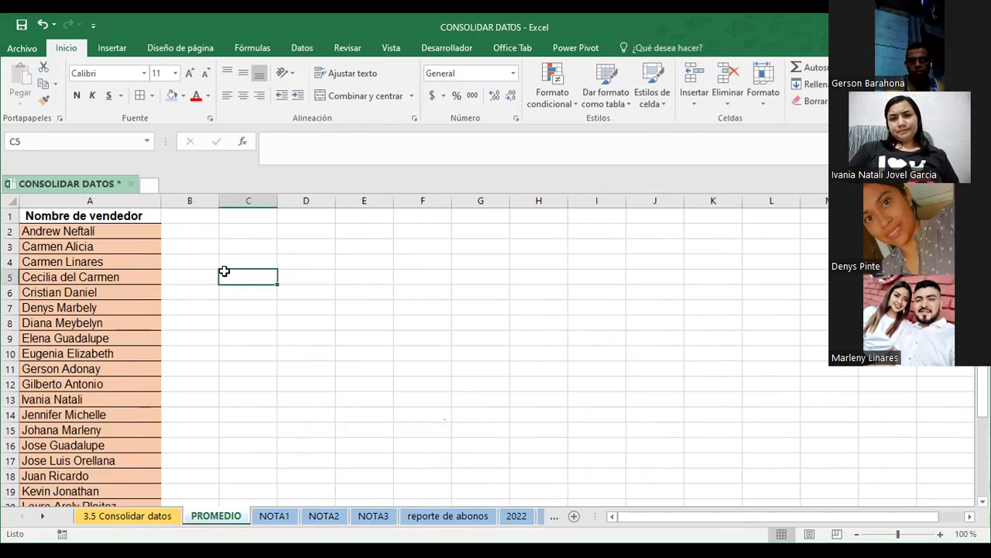
# Insert a blank row above the heading and pick B2 as the consolidation destination.
pyautogui.rightClick(11, 216)
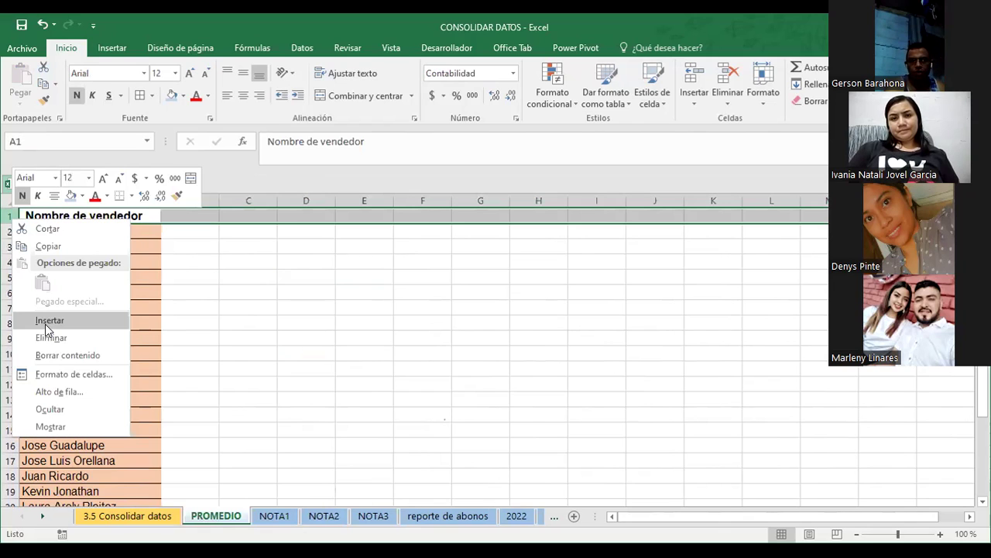
pyautogui.press('Return')
pyautogui.click(330, 352)
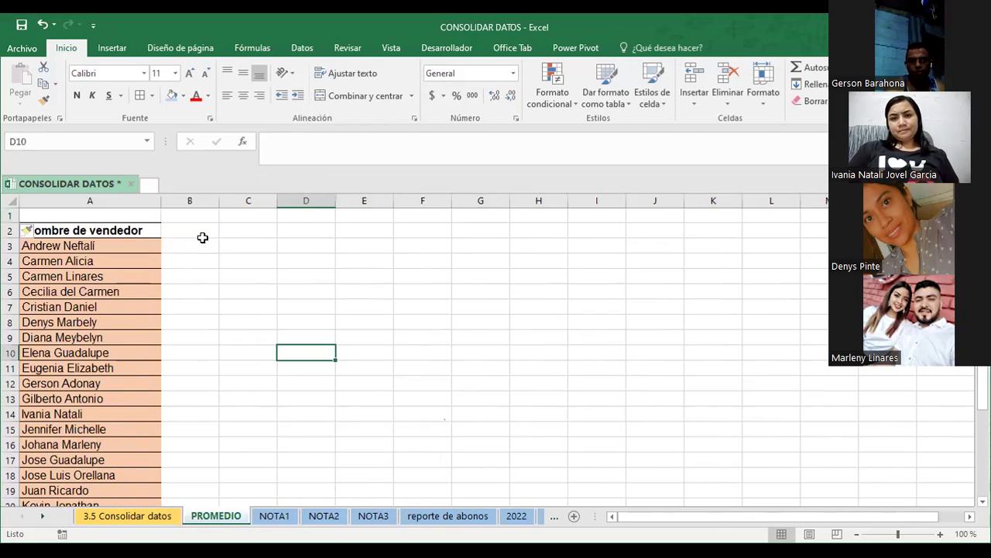
pyautogui.click(196, 229)
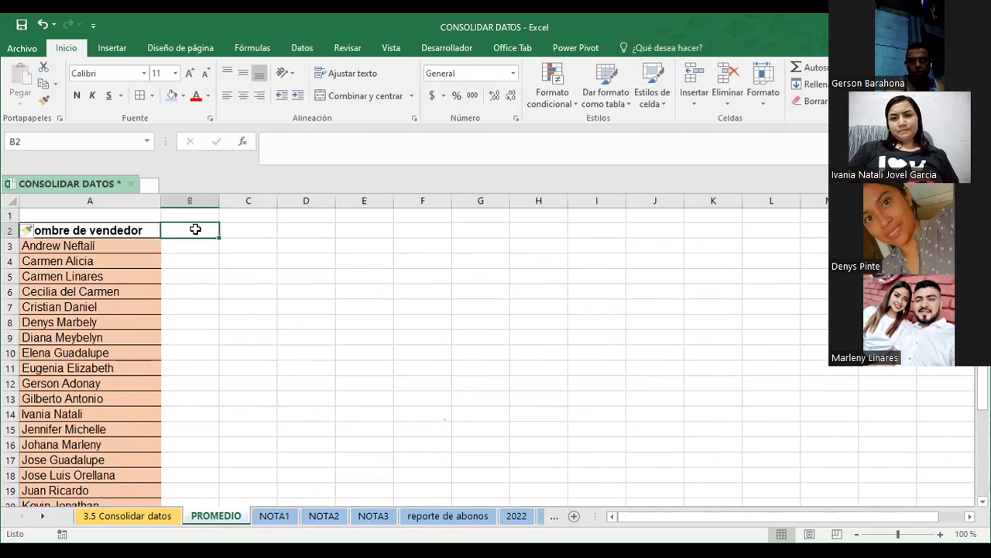
# In Consolidar, add NOTA1 B2:B27 to the reference list.
pyautogui.click(300, 48)
pyautogui.click(575, 70)
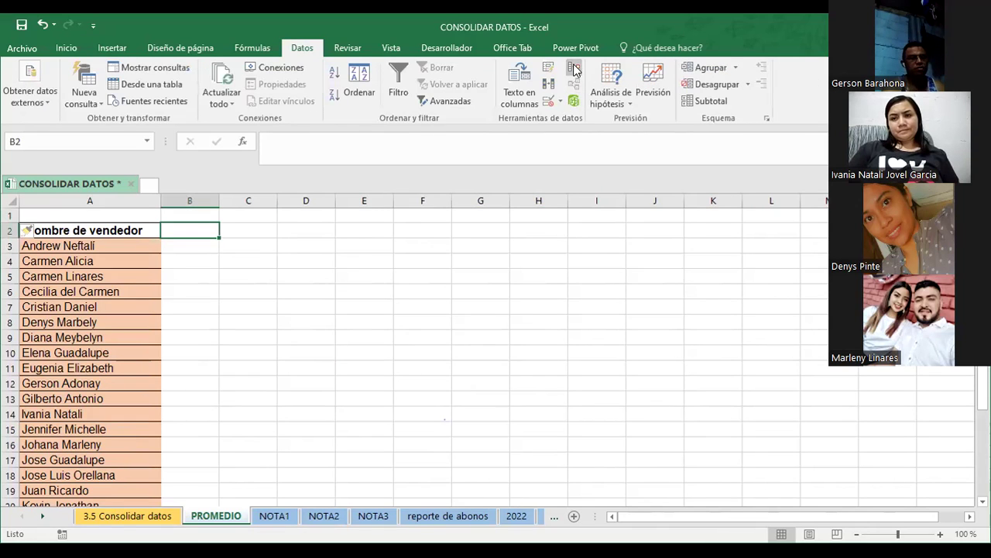
pyautogui.click(622, 176)
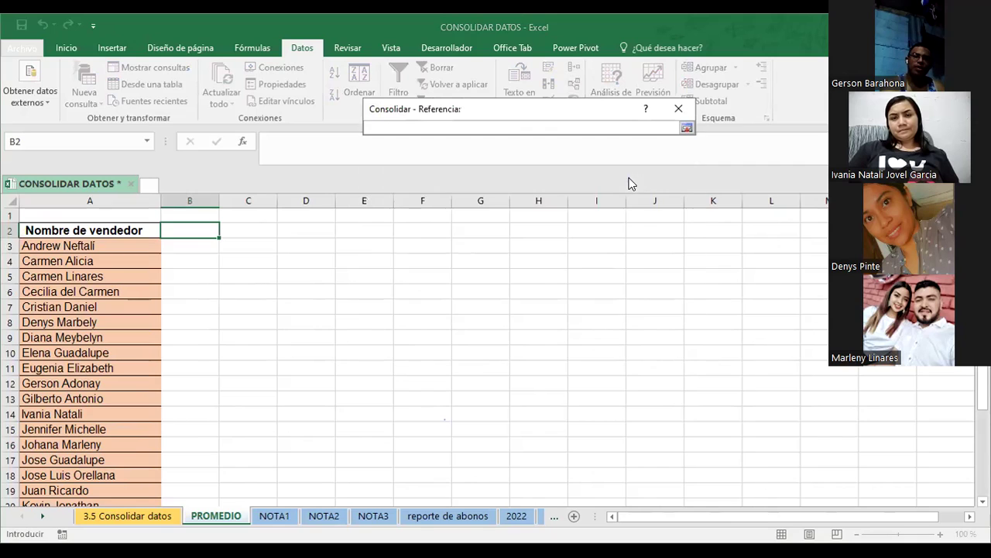
pyautogui.click(687, 130)
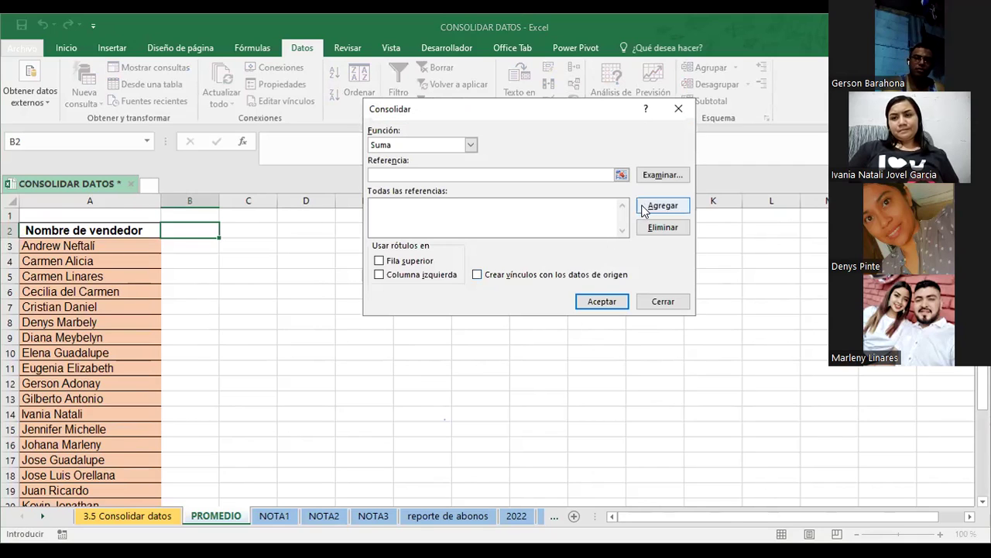
pyautogui.click(621, 175)
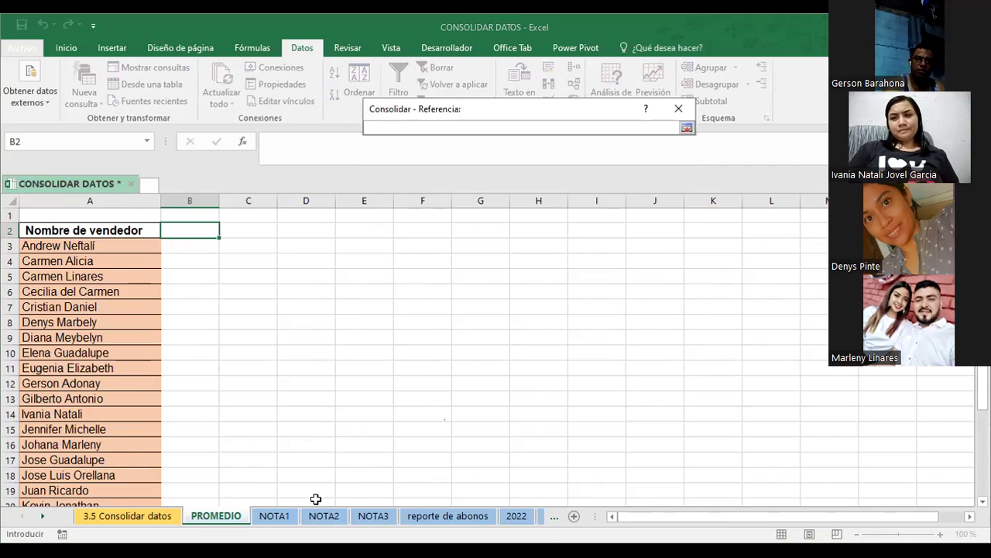
pyautogui.click(274, 515)
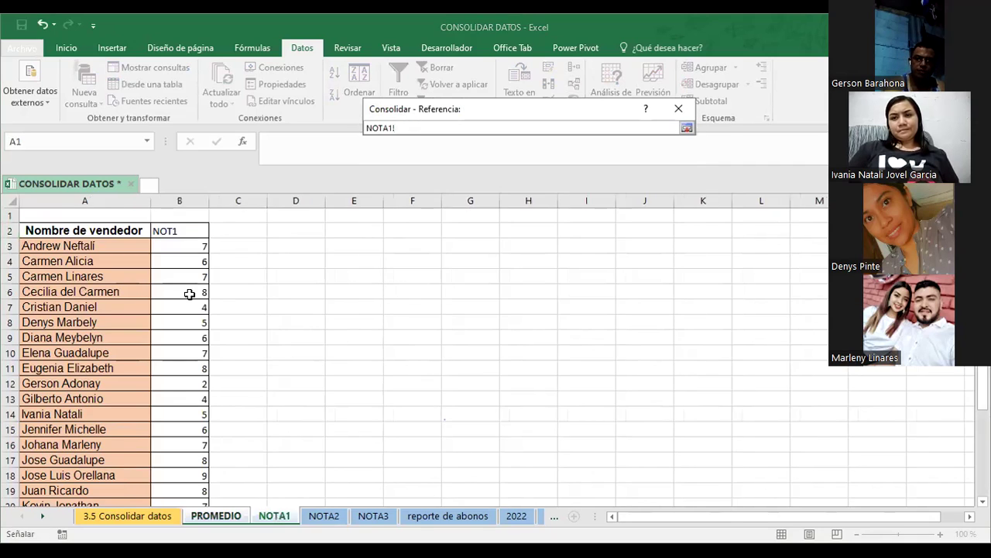
pyautogui.click(189, 232)
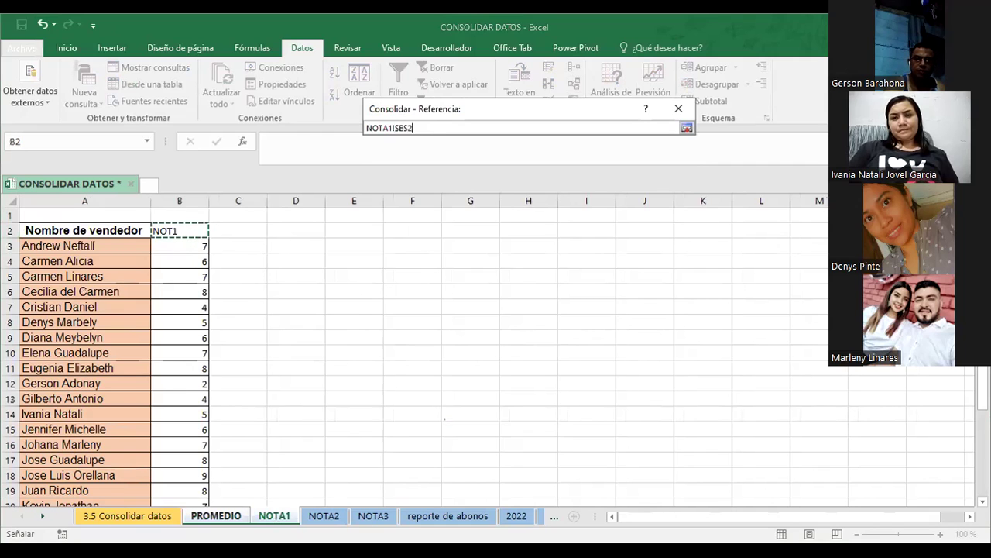
pyautogui.moveTo(189, 232); pyautogui.dragTo(188, 512)
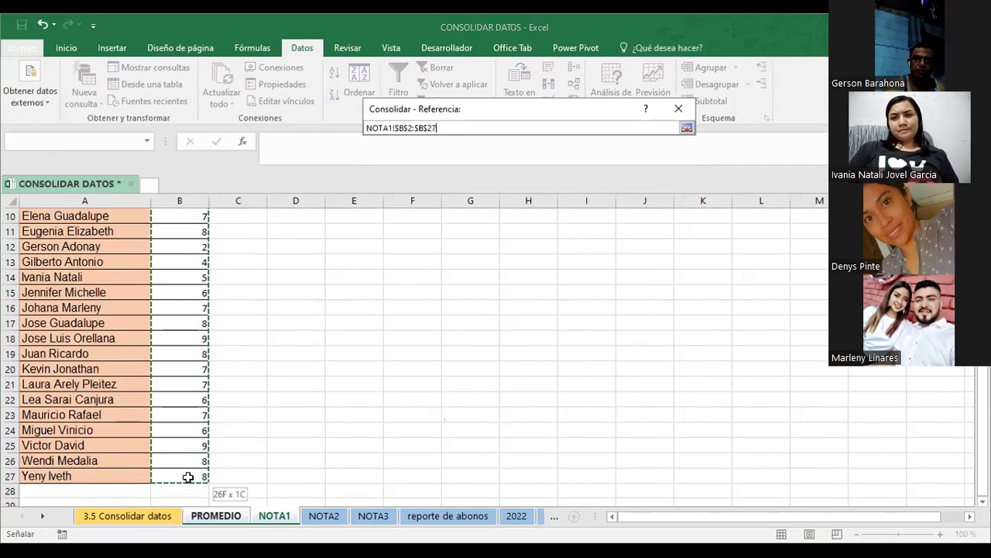
pyautogui.click(687, 128)
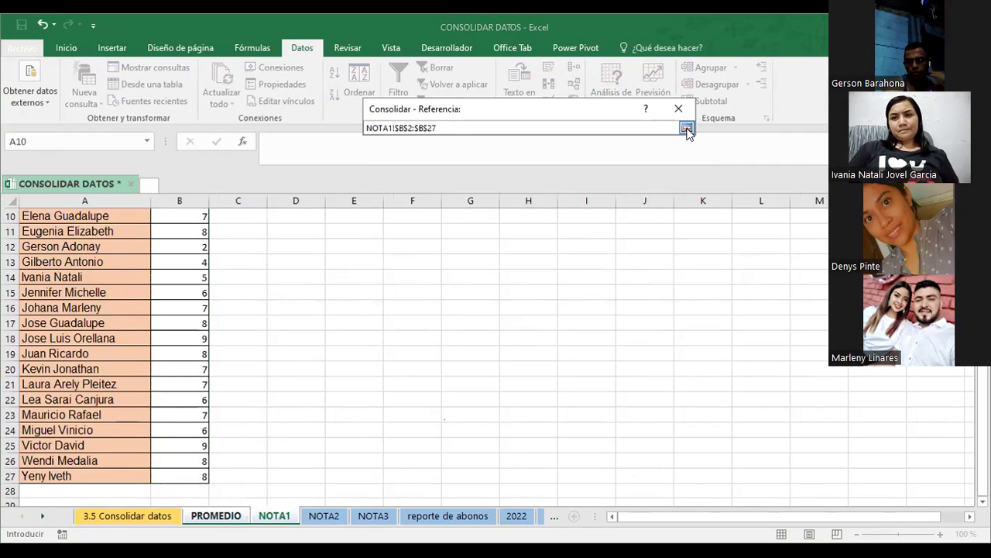
pyautogui.click(663, 205)
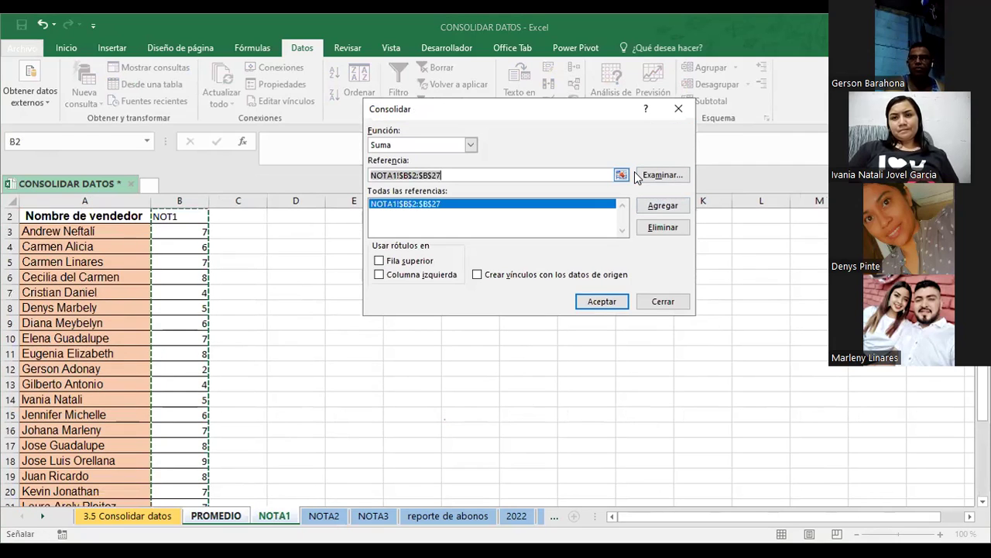
# Add the NOTA2 and NOTA3 B2:B27 grade ranges as further references.
pyautogui.click(621, 175)
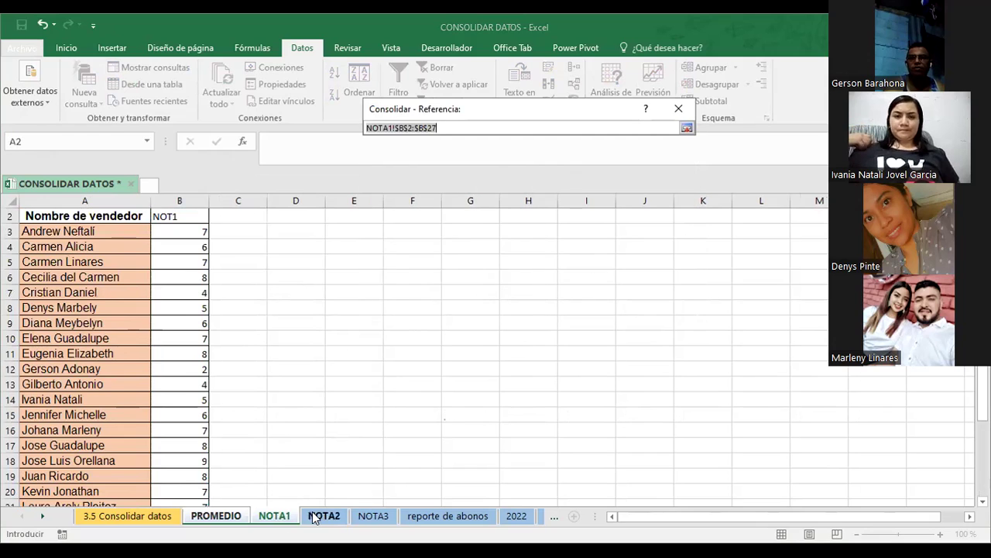
pyautogui.click(314, 517)
pyautogui.click(184, 231)
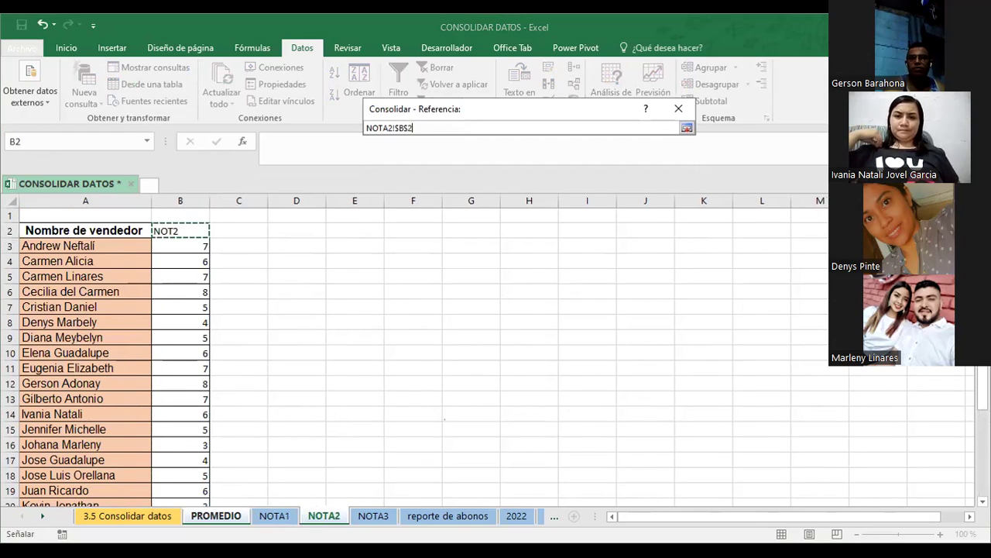
pyautogui.moveTo(185, 231); pyautogui.dragTo(184, 476)
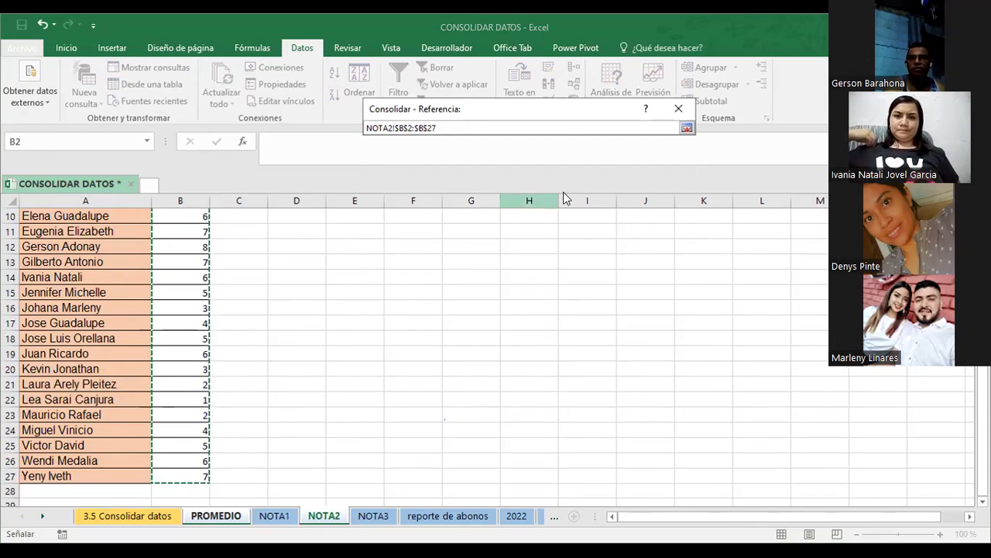
pyautogui.click(686, 128)
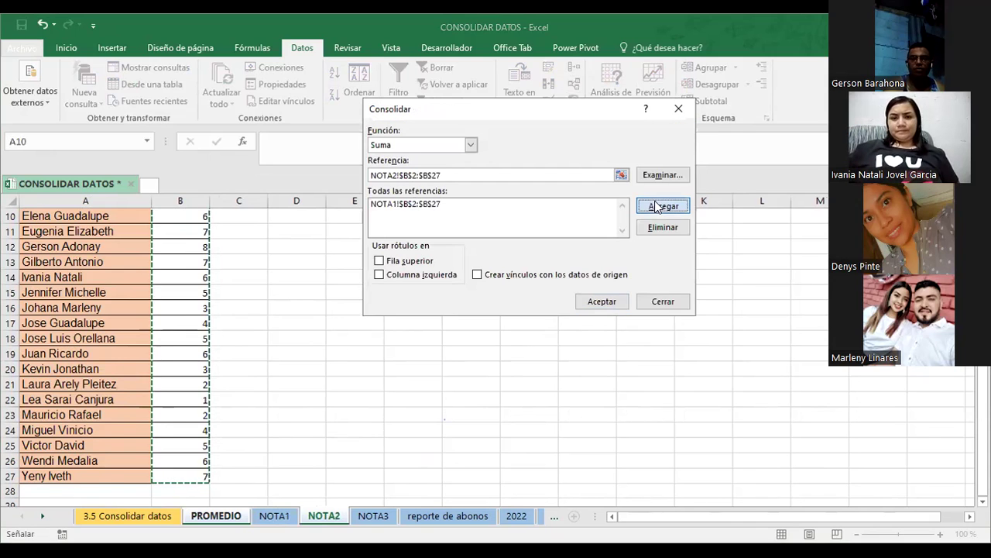
pyautogui.click(656, 206)
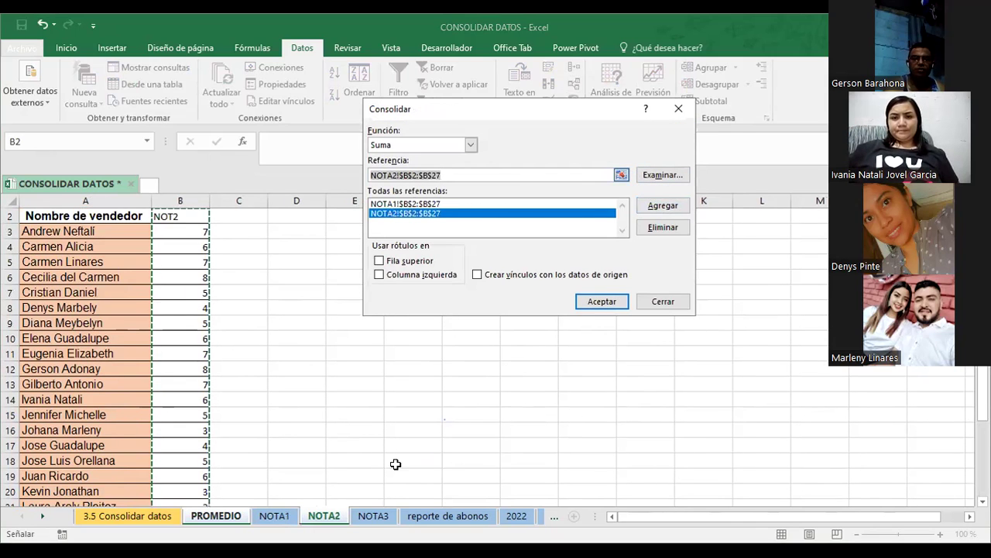
pyautogui.click(373, 515)
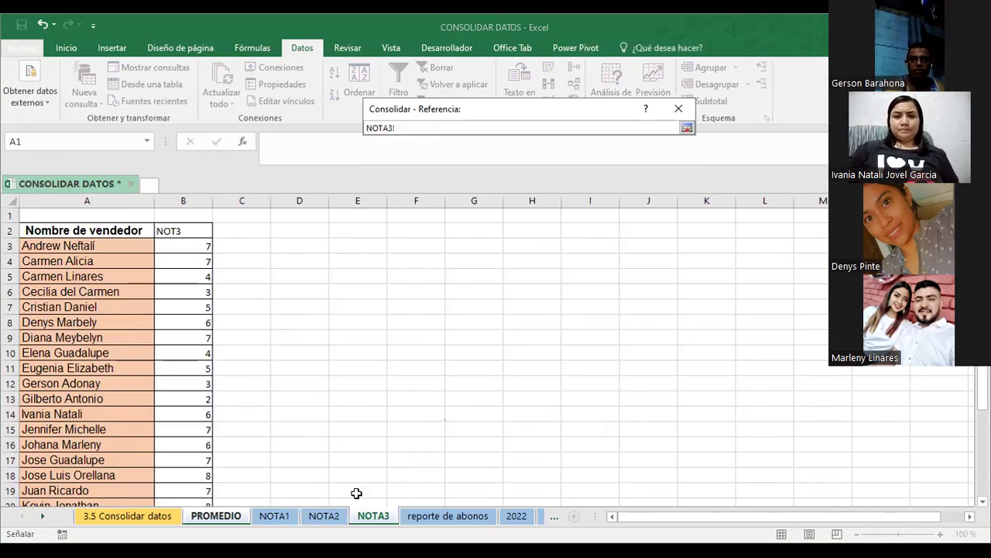
pyautogui.moveTo(182, 230); pyautogui.dragTo(182, 476)
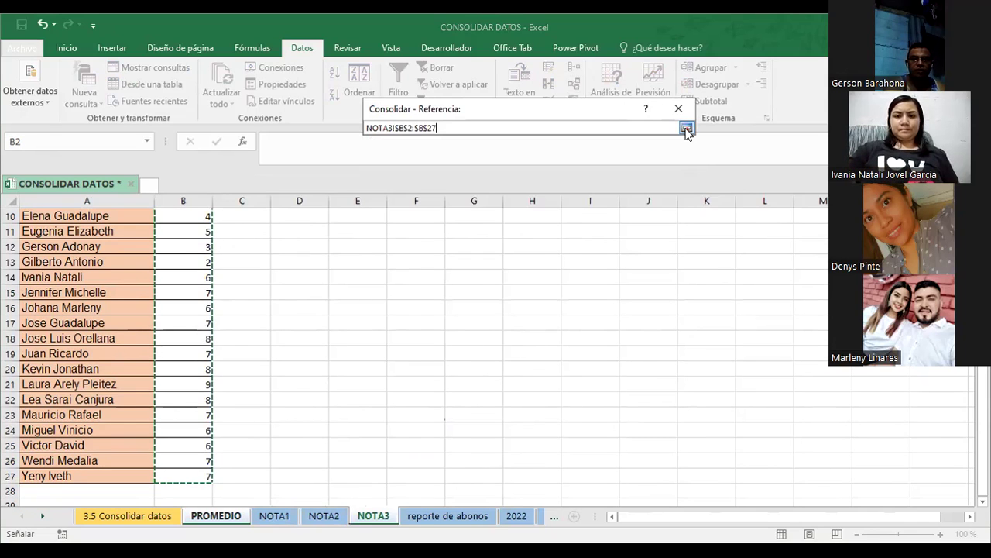
pyautogui.click(662, 206)
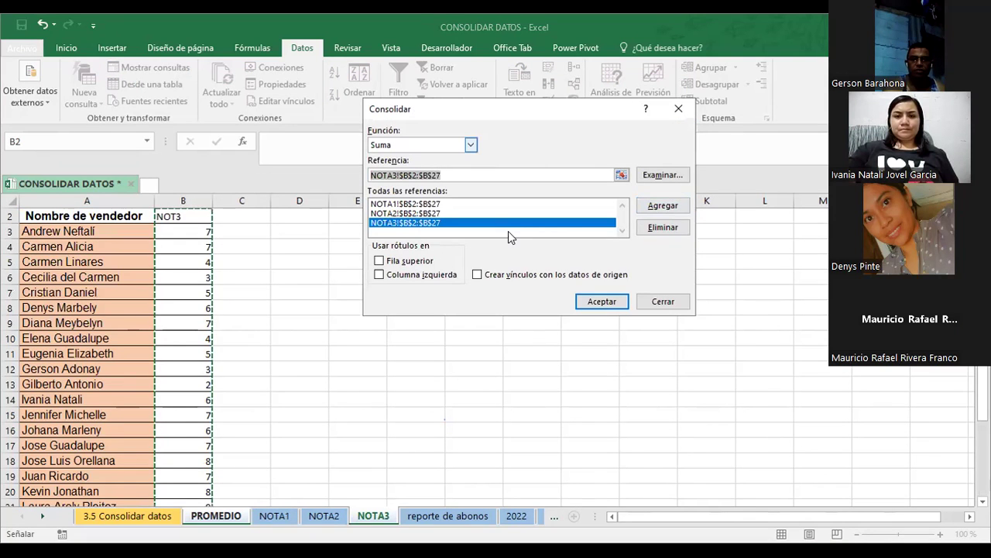
# Change the consolidation function from Suma to Promedio.
pyautogui.hotkey('ctrl', 'pageup')
pyautogui.hotkey('ctrl', 'pageup')
pyautogui.hotkey('ctrl', 'pageup')
pyautogui.hotkey('alt', 'Down')
pyautogui.press('Return')
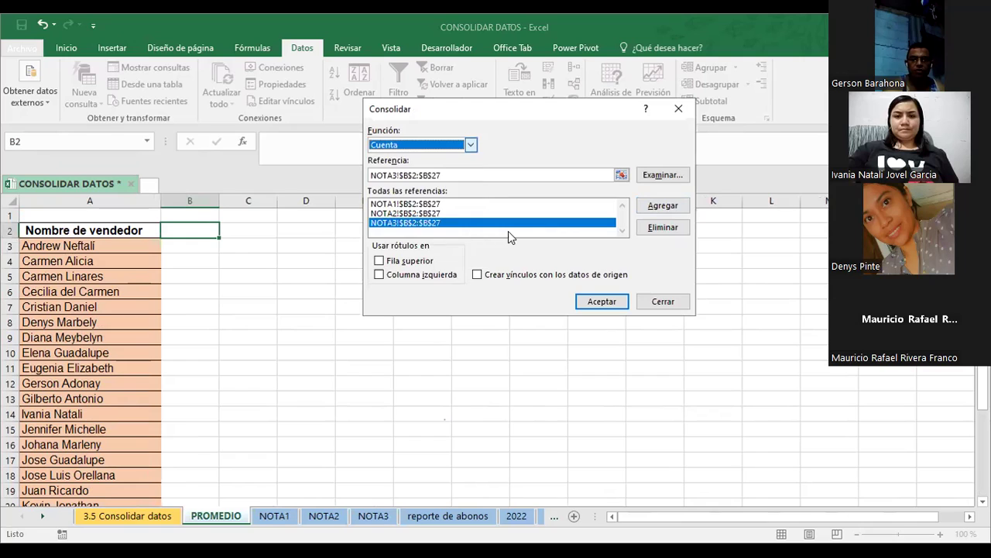
pyautogui.hotkey('alt', 'Down')
pyautogui.press('Down')
pyautogui.press('Return')
# Enable 'Crear vínculos con los datos de origen' and generate the linked averages.
pyautogui.click(477, 275)
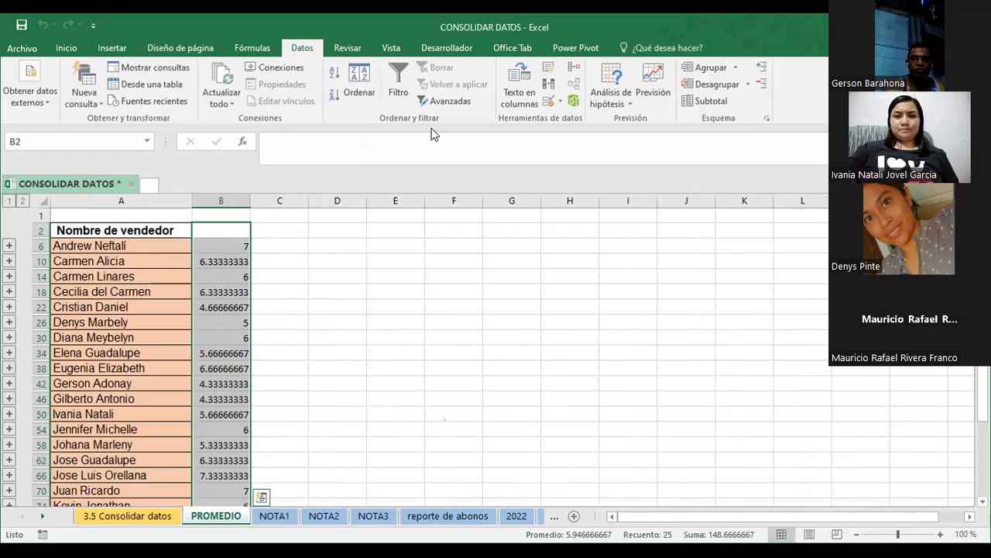
pyautogui.click(67, 48)
pyautogui.click(101, 46)
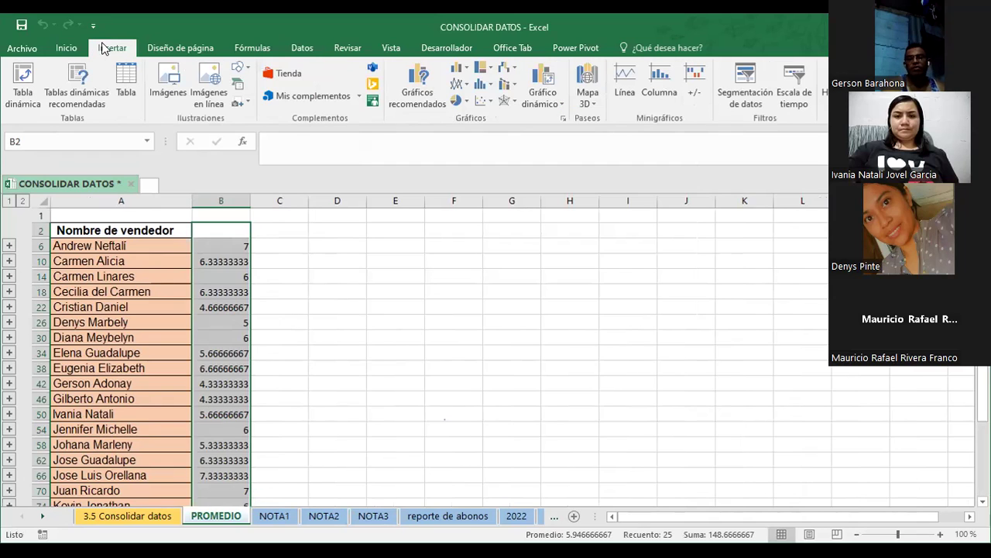
pyautogui.click(66, 47)
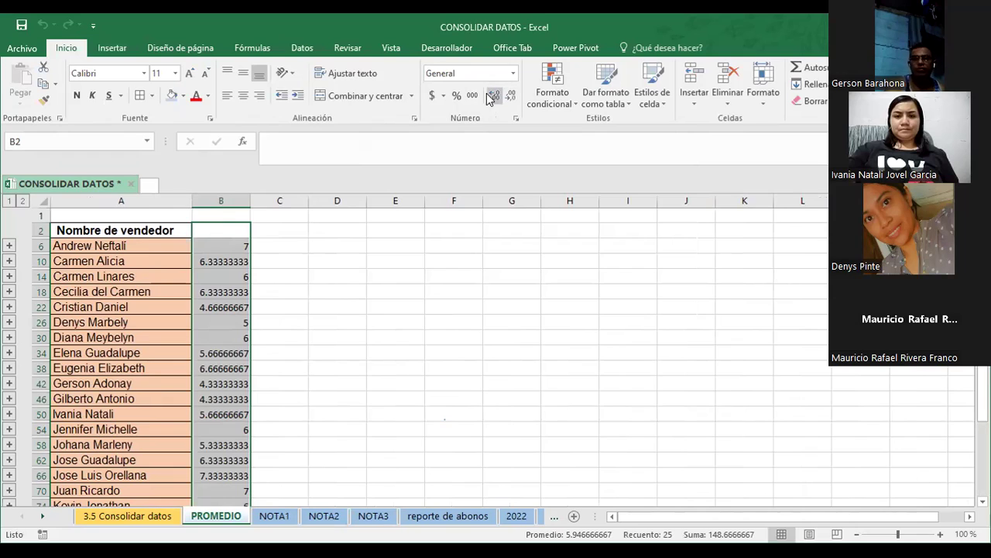
pyautogui.click(464, 320)
# Review the first seller's =PROMEDIO(B3:B5) formula and compare against the NOTA1–NOTA3 sheets.
pyautogui.click(232, 244)
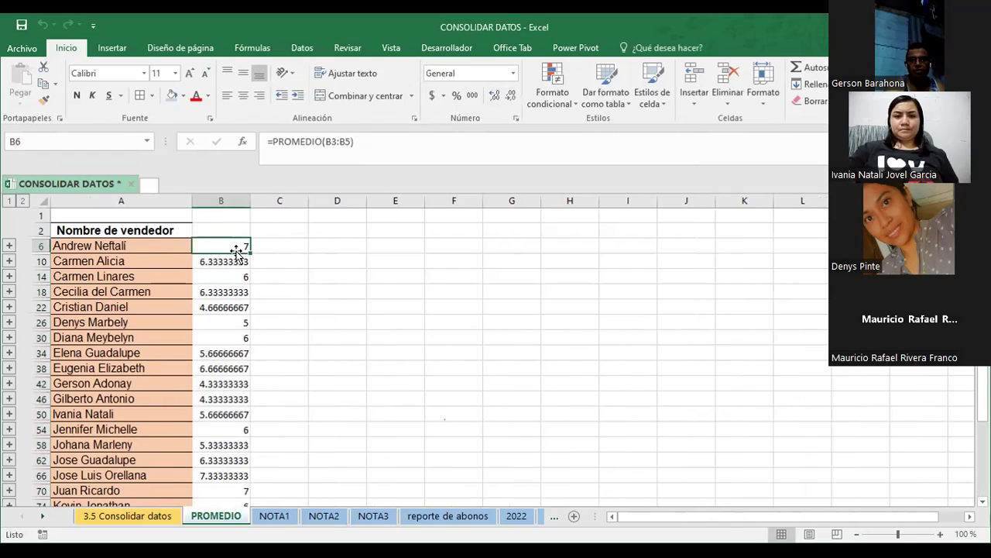
pyautogui.click(274, 516)
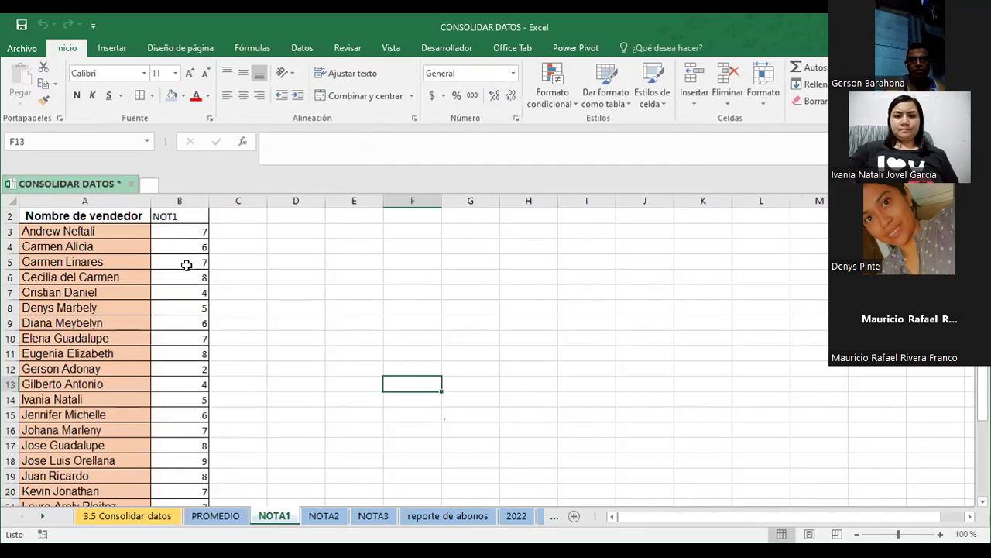
pyautogui.click(316, 517)
pyautogui.click(373, 515)
pyautogui.click(416, 321)
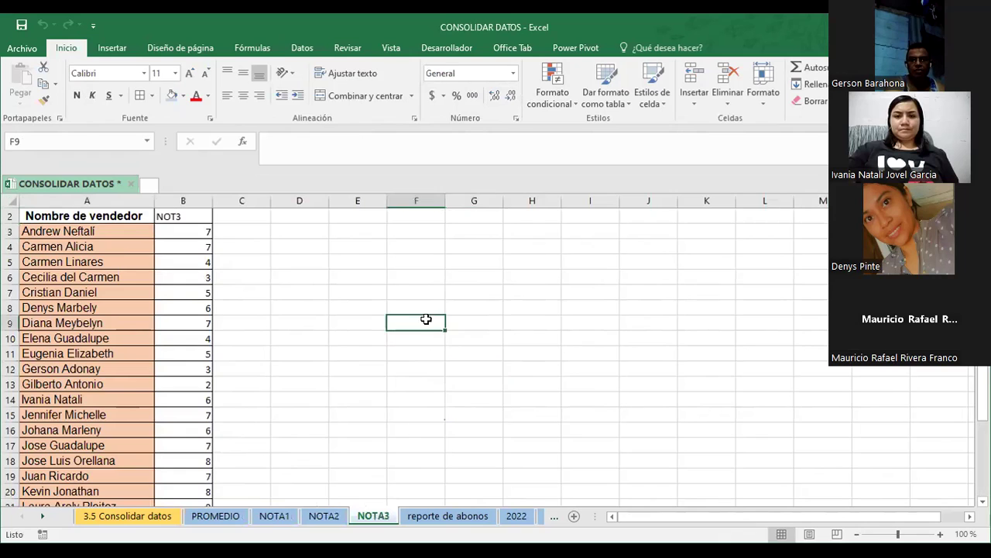
pyautogui.click(221, 515)
pyautogui.click(333, 255)
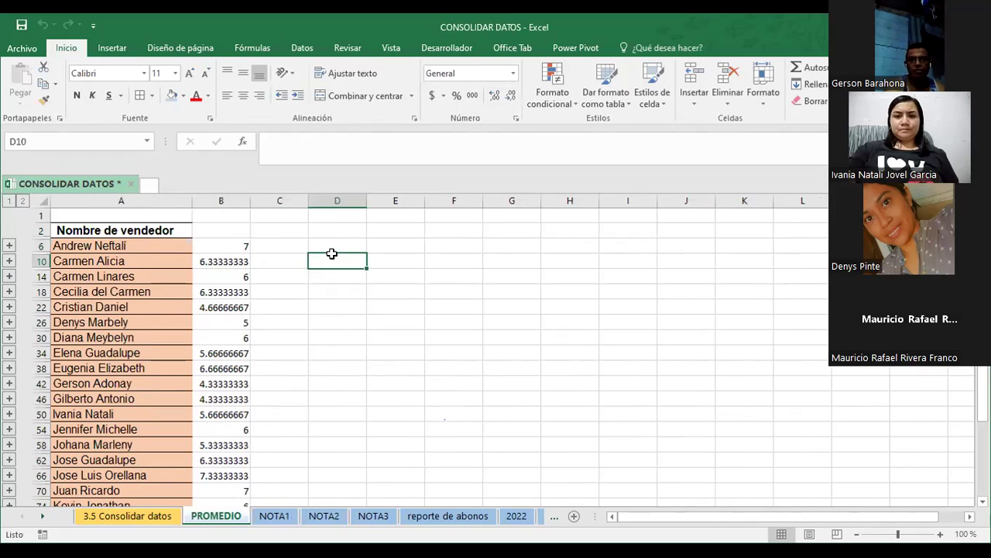
pyautogui.click(230, 247)
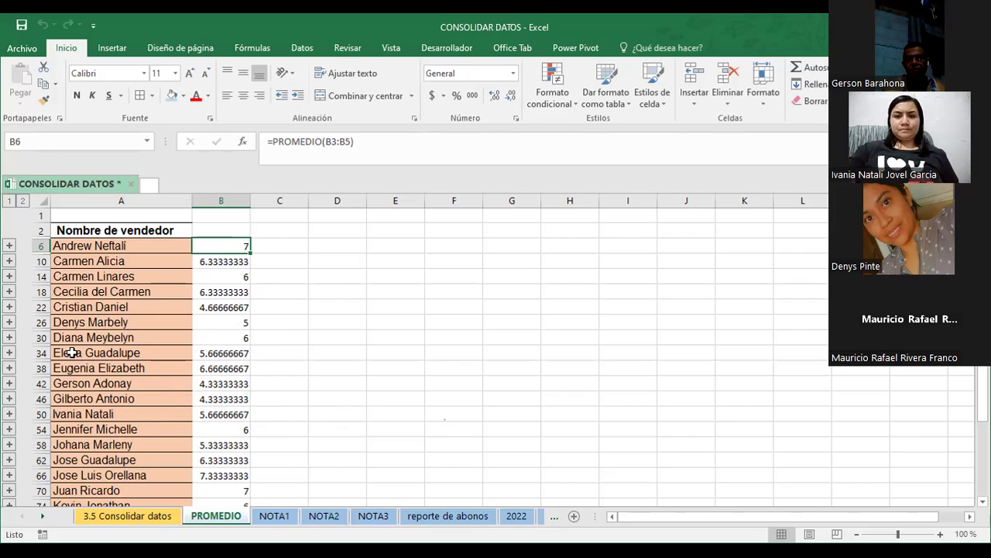
# Inspect the B30 average formula and check the matching grades on NOTA1 and NOTA2.
pyautogui.click(239, 339)
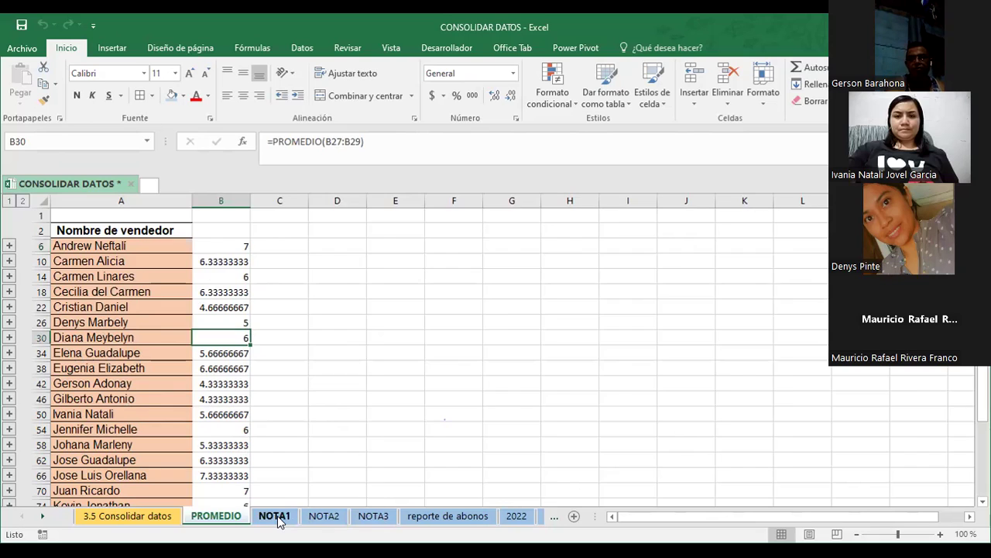
pyautogui.click(277, 517)
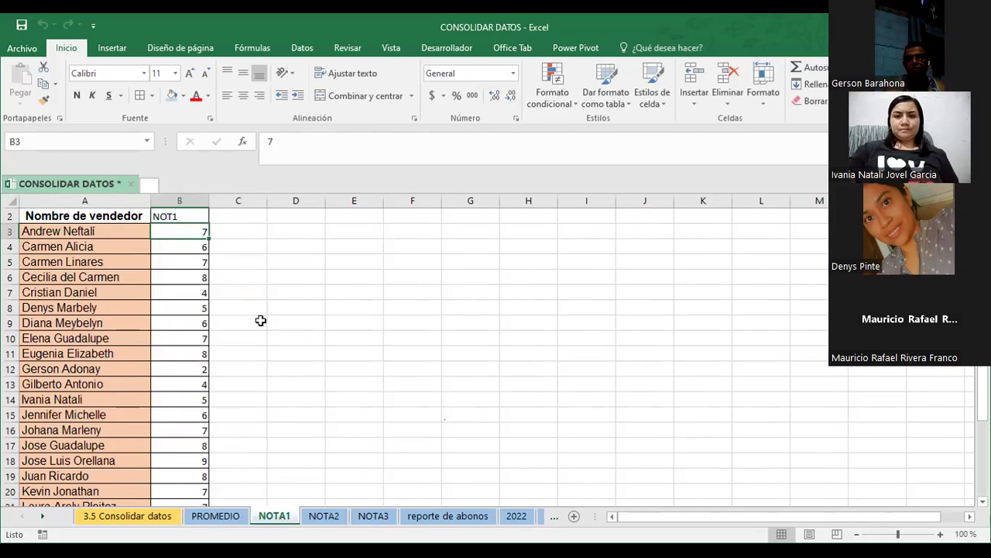
pyautogui.write('8')
pyautogui.click(321, 383)
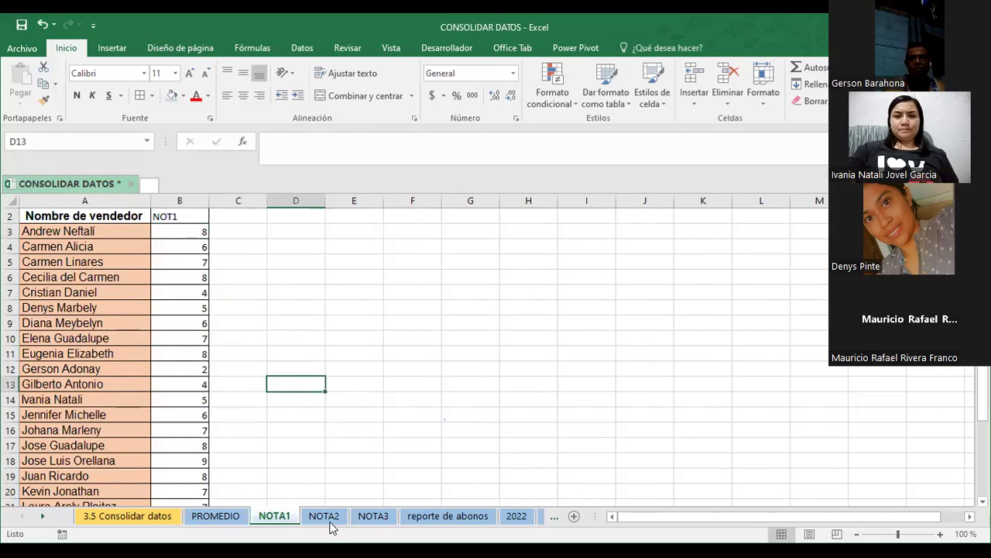
pyautogui.click(326, 515)
pyautogui.click(185, 234)
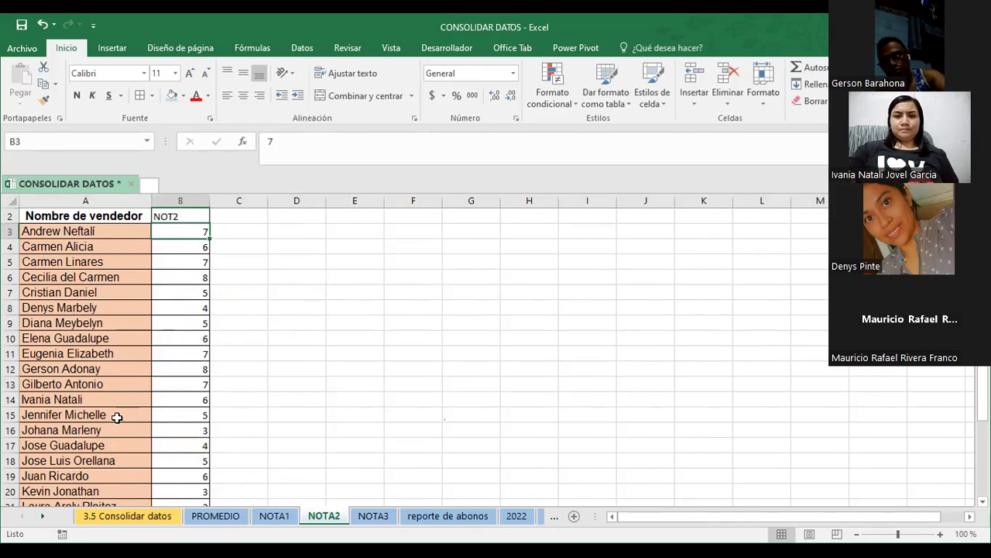
pyautogui.click(177, 320)
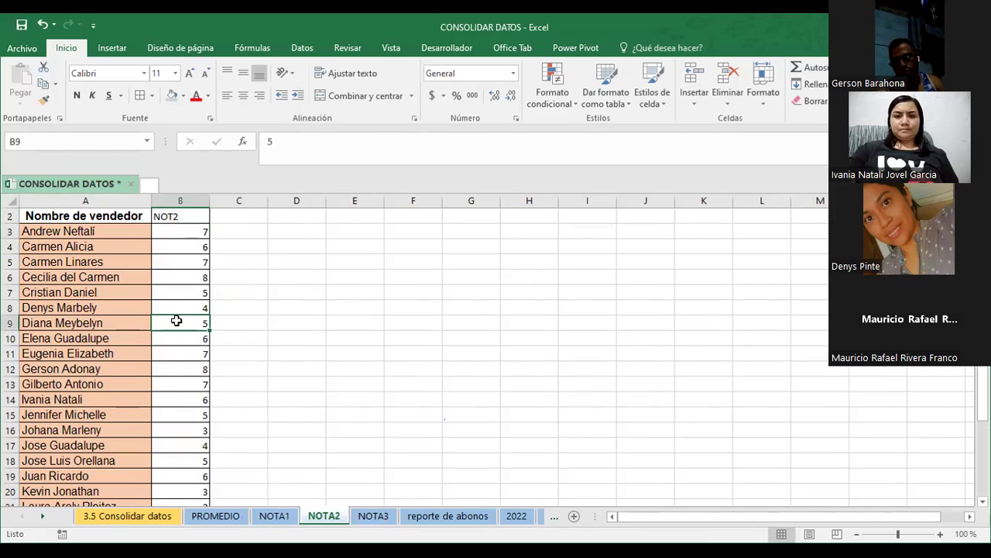
# Change the NOTA3 grade in B9 to 10.
pyautogui.click(375, 516)
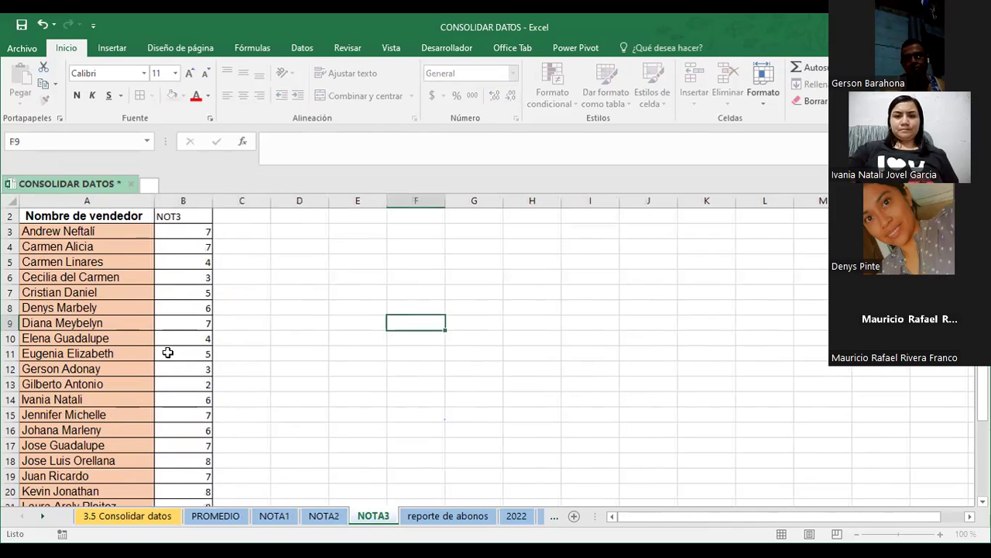
pyautogui.click(68, 325)
pyautogui.moveTo(176, 334); pyautogui.dragTo(188, 324)
pyautogui.write('10')
pyautogui.press('Return')
pyautogui.click(318, 420)
# Verify the updated averages on PROMEDIO, including B30 now returning 8.33333333.
pyautogui.click(203, 517)
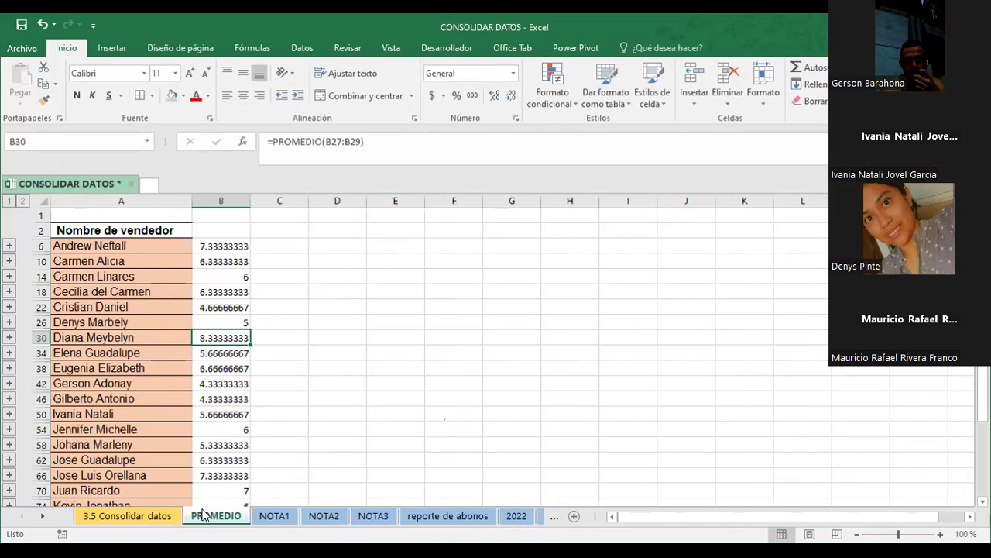
pyautogui.click(328, 281)
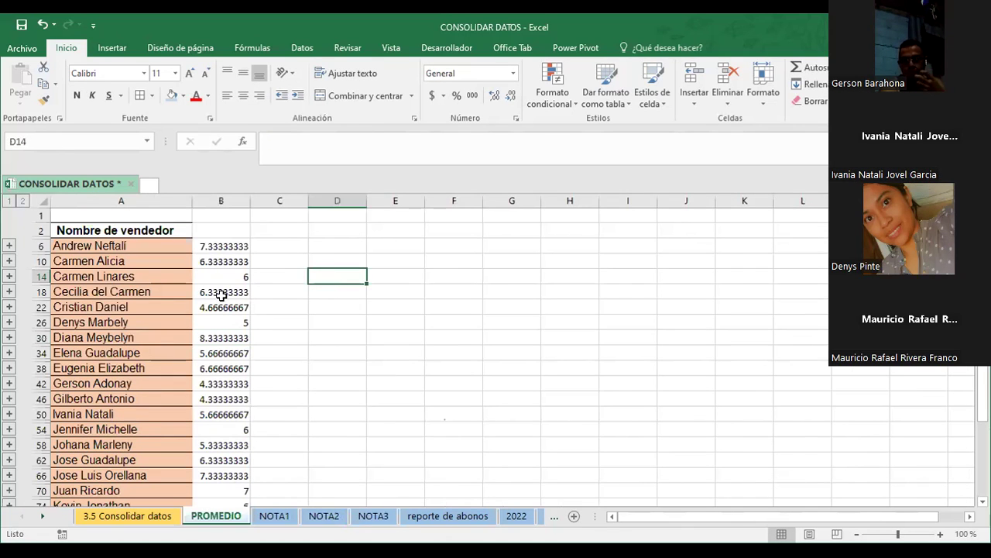
pyautogui.click(217, 247)
pyautogui.click(323, 343)
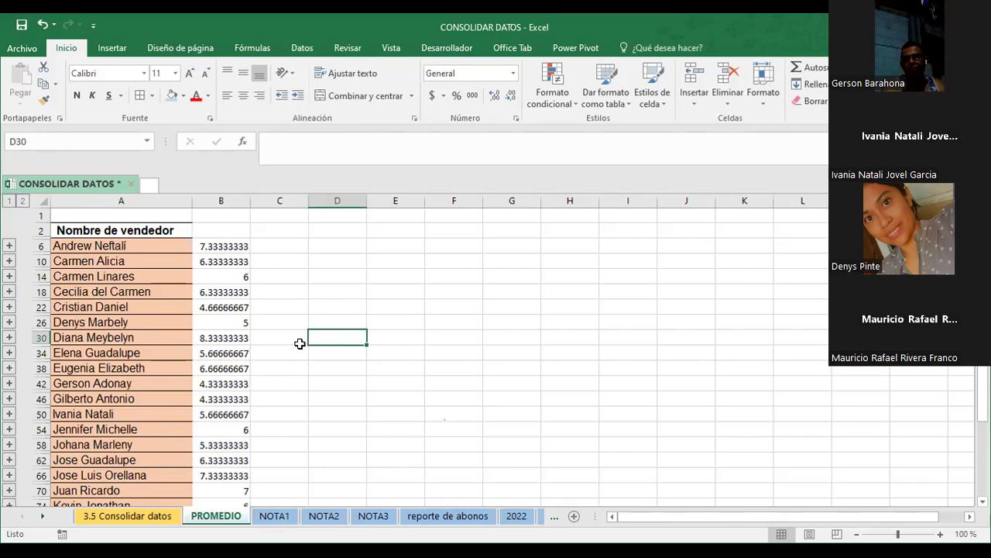
pyautogui.click(230, 343)
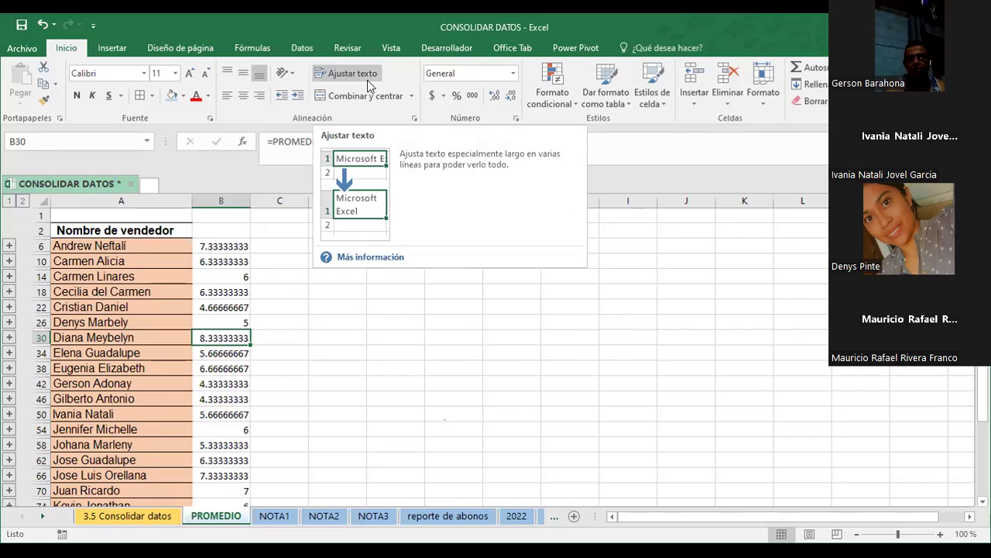
pyautogui.click(453, 298)
pyautogui.click(336, 245)
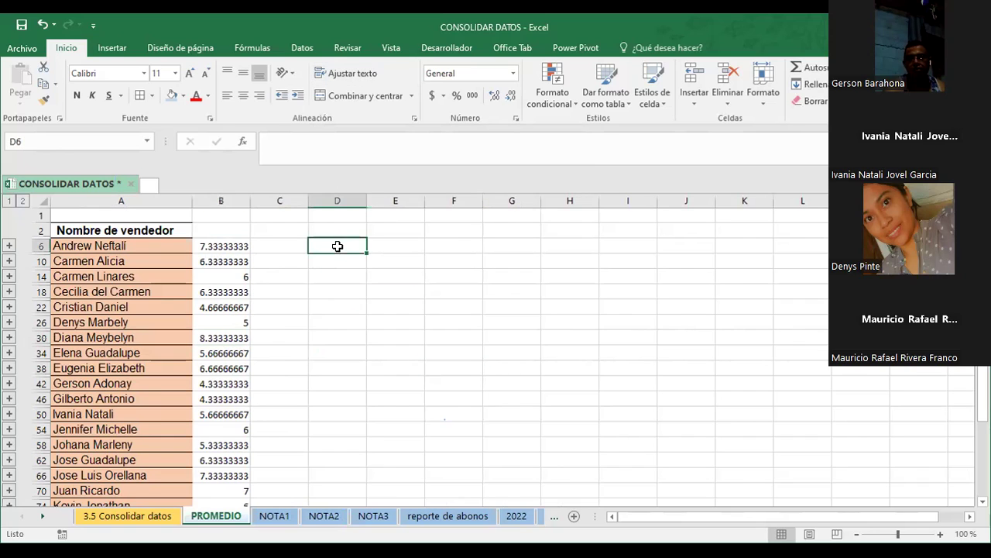
pyautogui.click(227, 233)
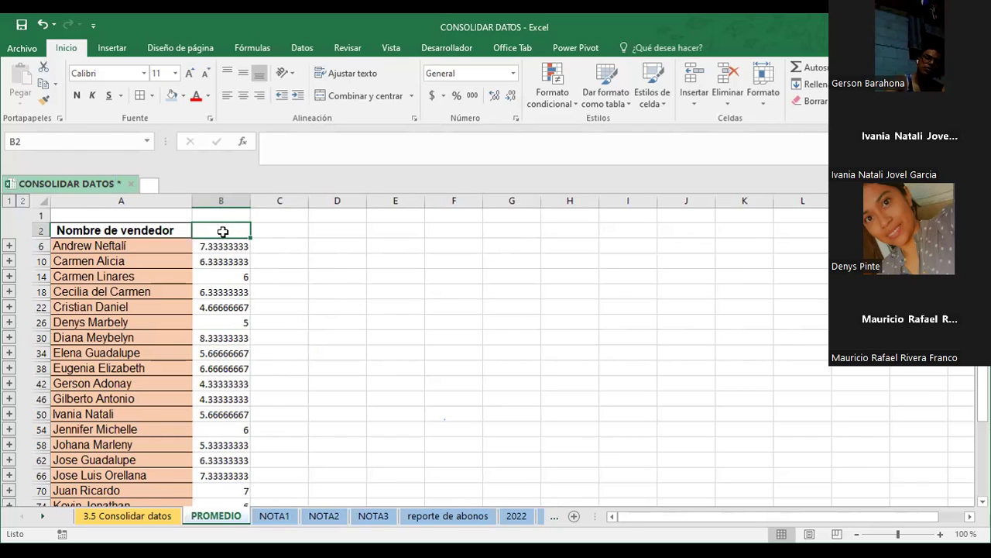
# Format the averages from B2 to the last seller in Arial 12 with light blue fill.
pyautogui.moveTo(230, 233); pyautogui.dragTo(225, 475)
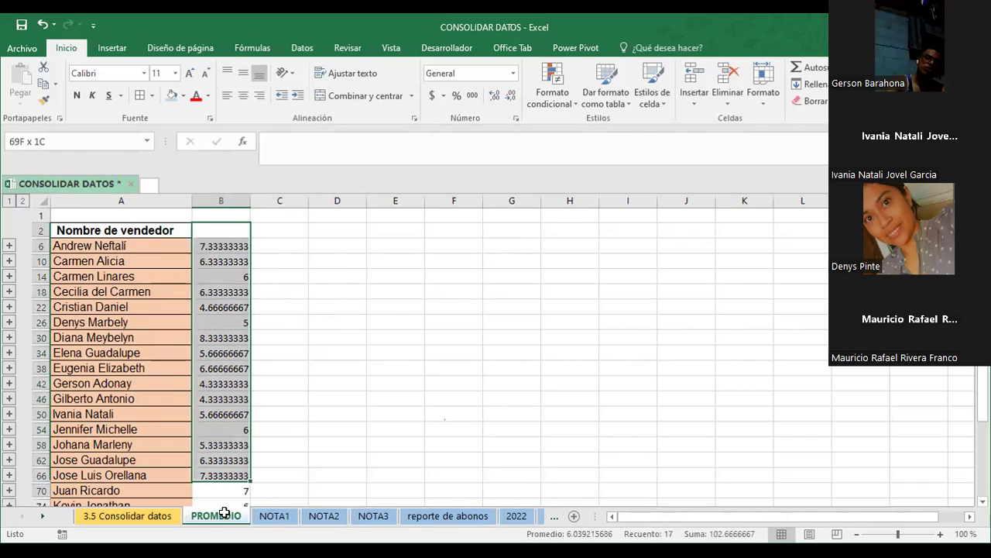
pyautogui.hotkey('ctrl', 'shift', 'Down')
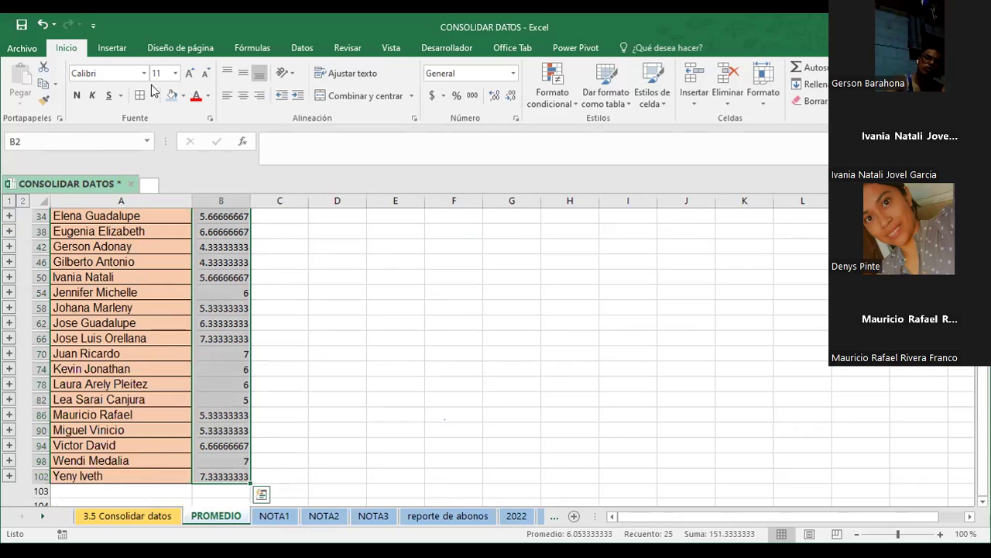
pyautogui.click(143, 73)
pyautogui.click(124, 190)
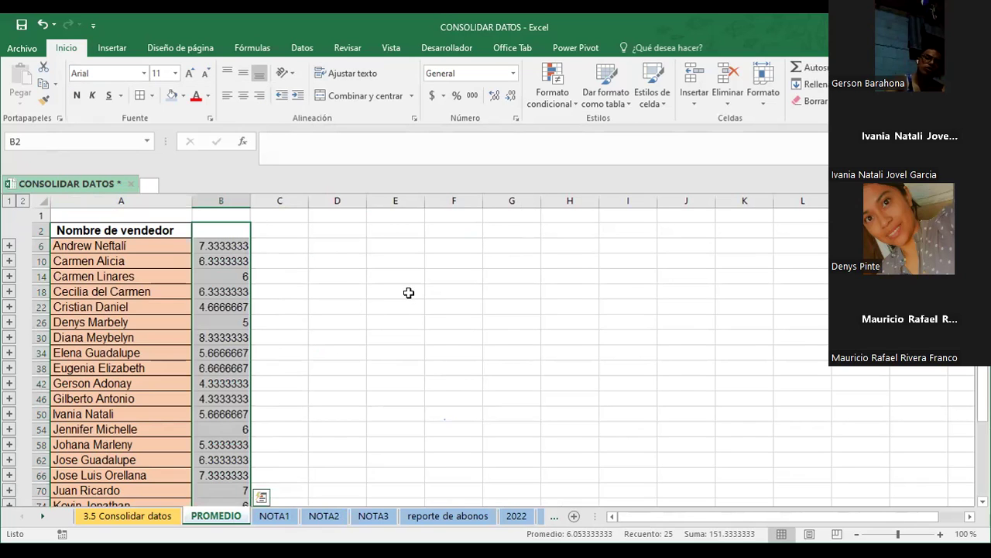
pyautogui.click(189, 73)
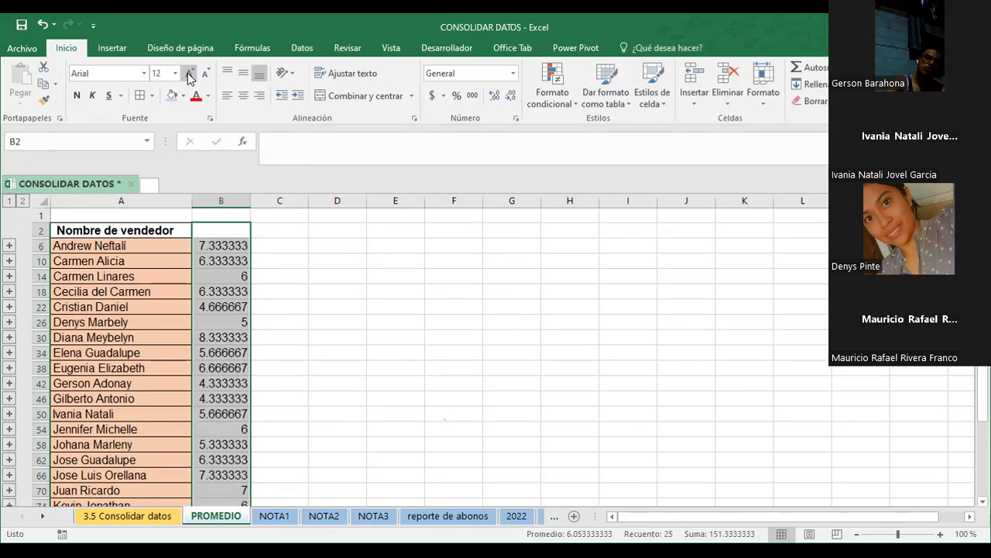
pyautogui.click(172, 96)
pyautogui.click(394, 324)
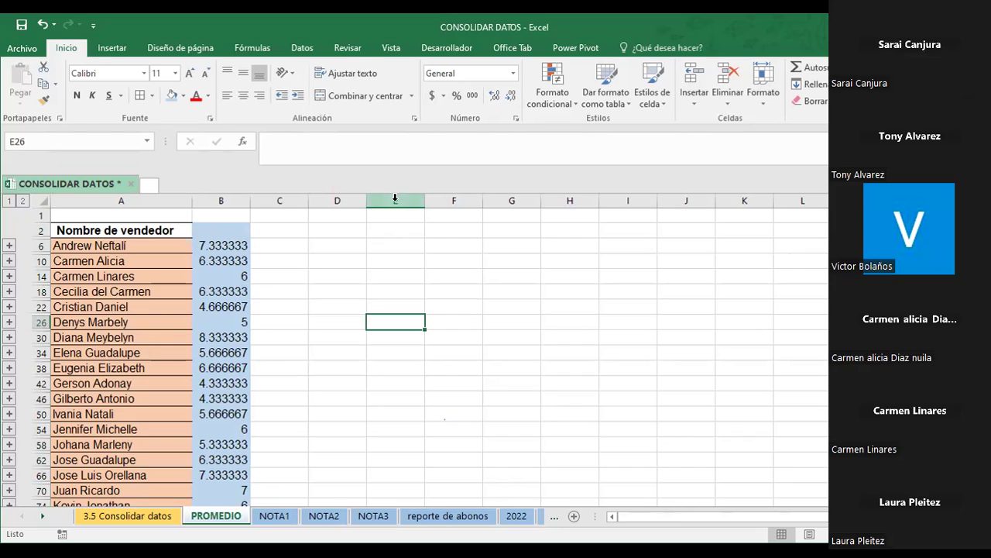
pyautogui.click(93, 215)
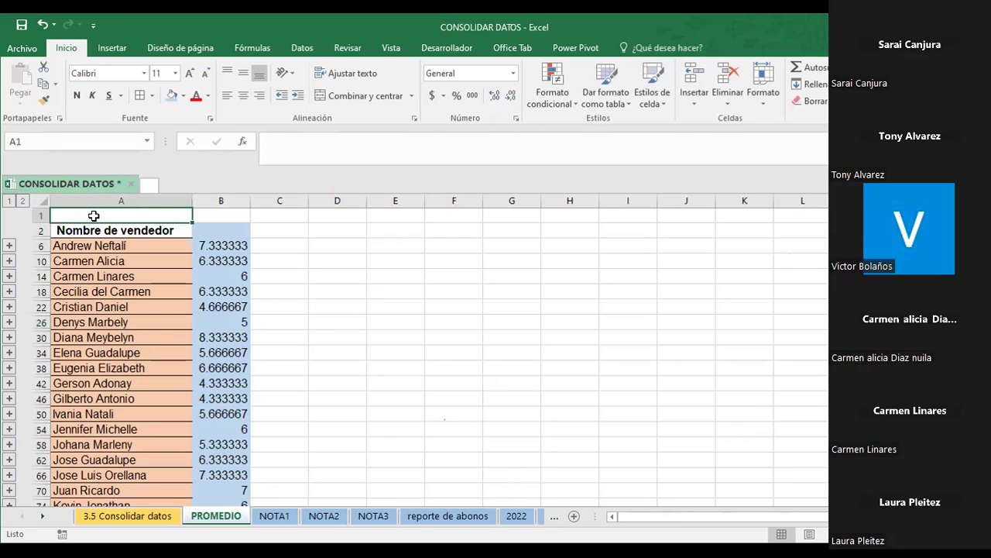